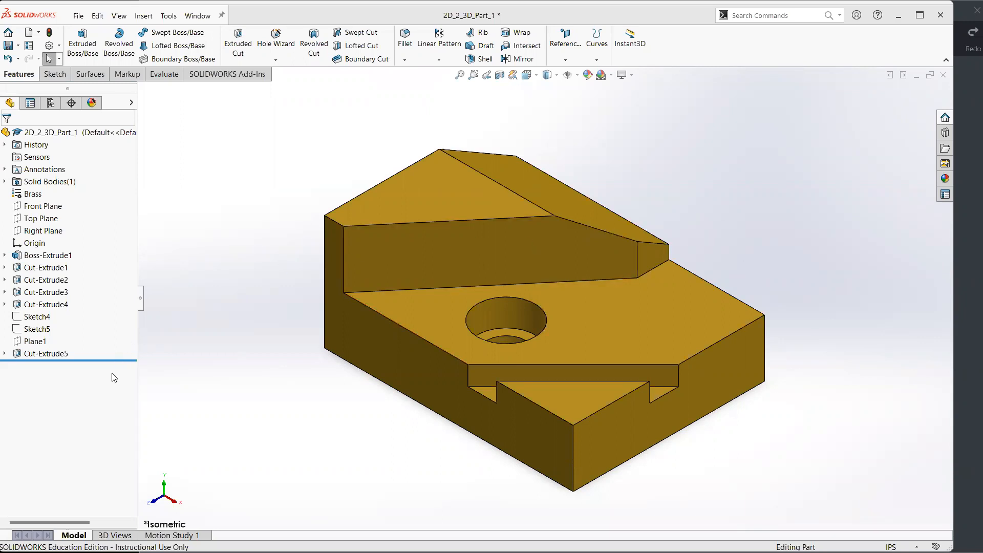
# Step: Roll the model history back to just after Boss-Extrude1 to view the base block, and restore all features
pyautogui.moveTo(113, 360); pyautogui.dragTo(108, 262)
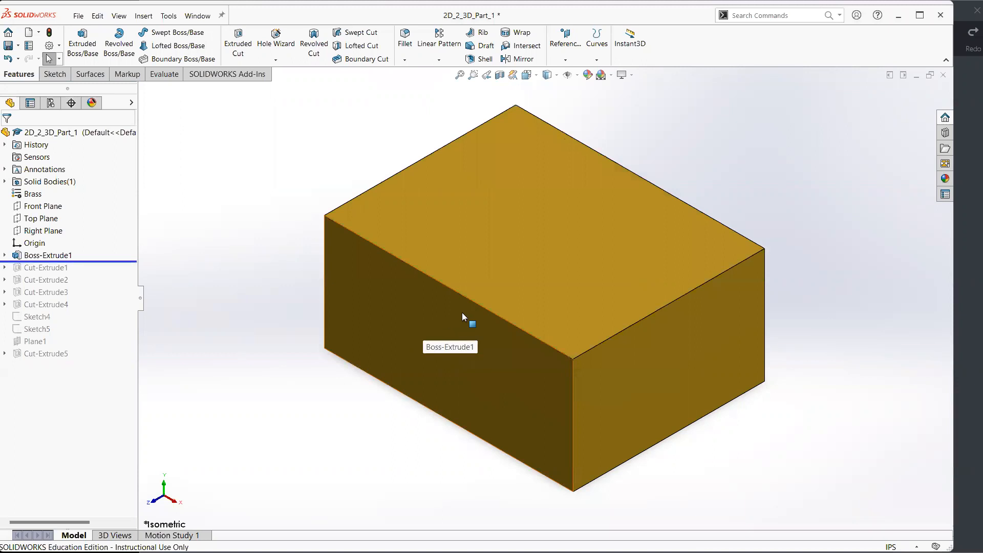
pyautogui.moveTo(128, 261); pyautogui.dragTo(164, 364)
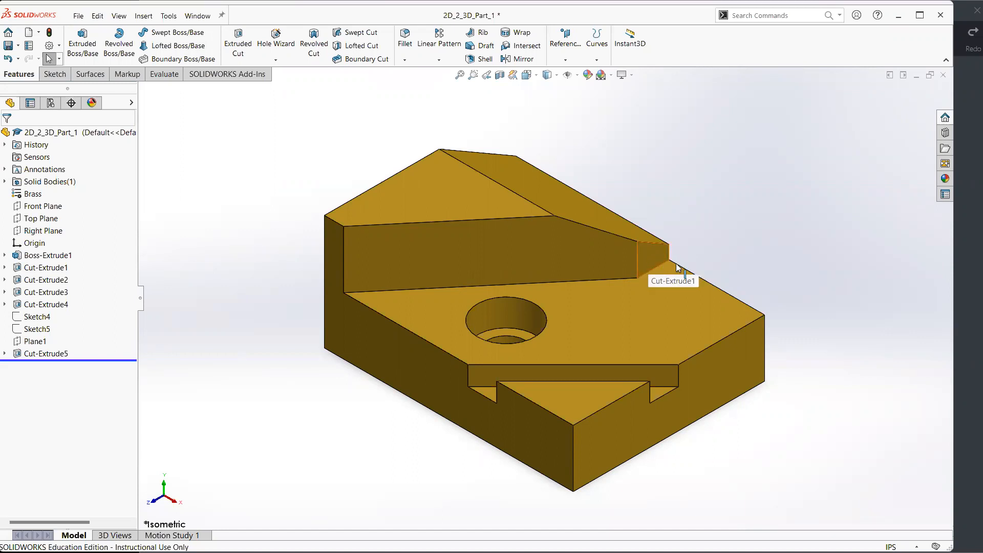
# Step: Switch to the 2D_to_3D_Revolve drawing in Xodo, temporarily marking the isometric view, the Section A-A label and the section arrow, and undo the marks
pyautogui.click(966, 224)
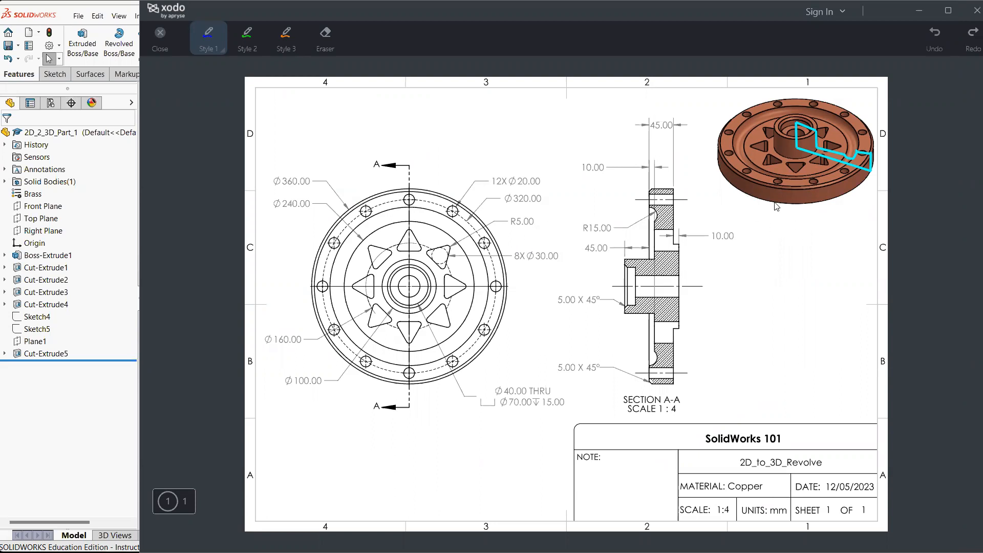
pyautogui.moveTo(747, 206); pyautogui.dragTo(855, 206)
pyautogui.hotkey('ctrl', 'z')
pyautogui.moveTo(614, 424)
pyautogui.mouseDown()
pyautogui.moveTo(697, 400)
pyautogui.moveTo(615, 412)
pyautogui.moveTo(637, 428)
pyautogui.mouseUp()
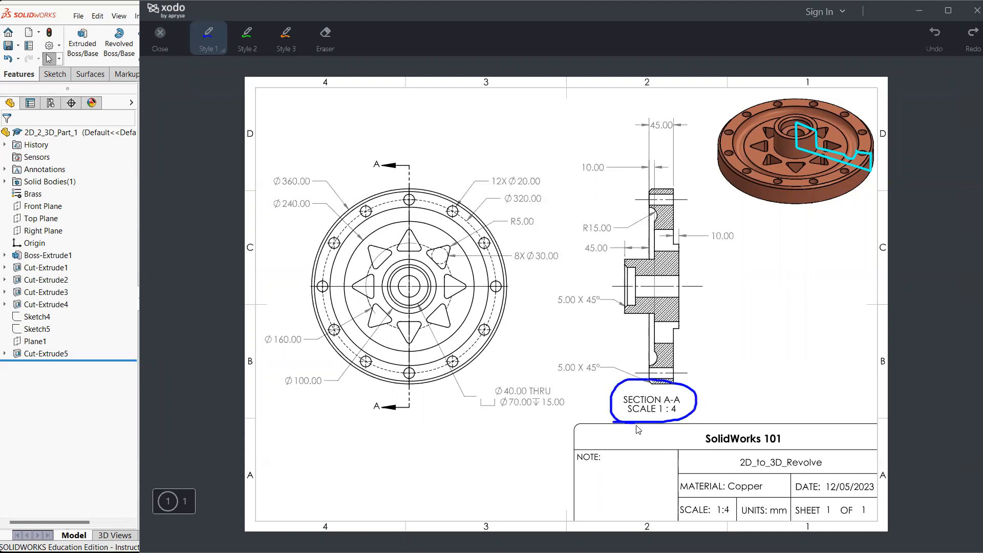
pyautogui.hotkey('ctrl', 'z')
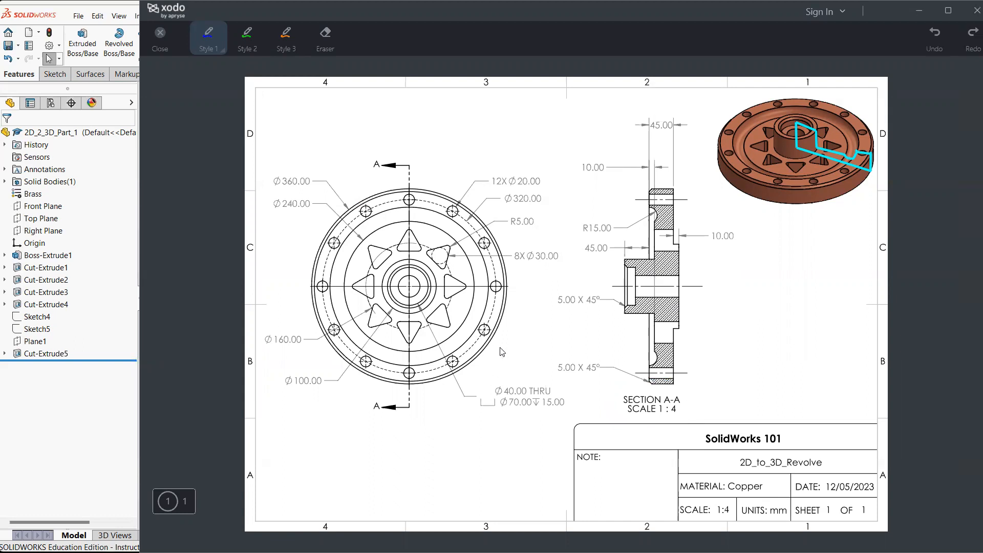
pyautogui.moveTo(351, 154)
pyautogui.mouseDown()
pyautogui.moveTo(376, 179)
pyautogui.moveTo(367, 178)
pyautogui.mouseUp()
pyautogui.hotkey('ctrl', 'z')
# Step: Switch to SOLIDWORKS and preview a Front Plane section view of the part with the plane offset to -0.750 in, comparing it with the drawing
pyautogui.click(101, 395)
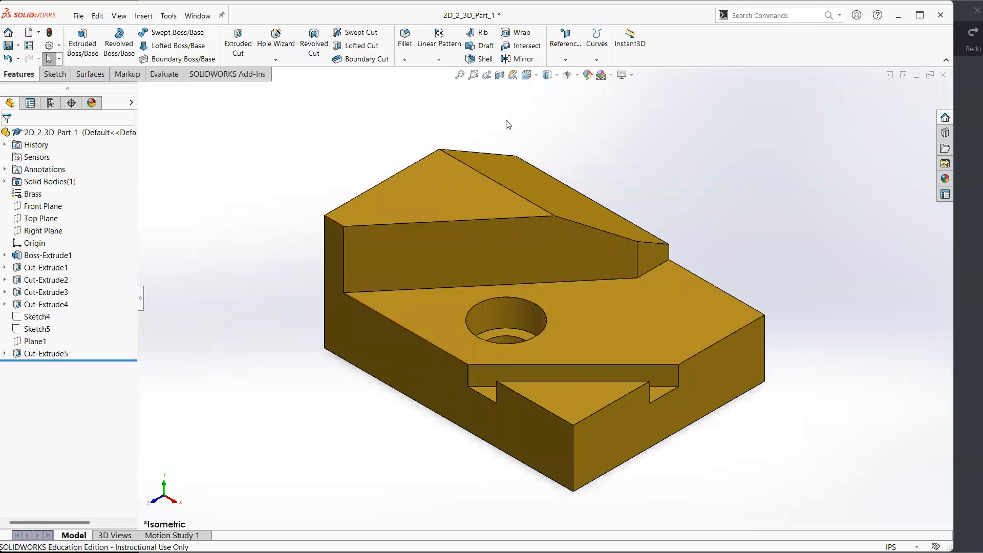
pyautogui.click(500, 77)
pyautogui.moveTo(398, 385); pyautogui.dragTo(289, 479)
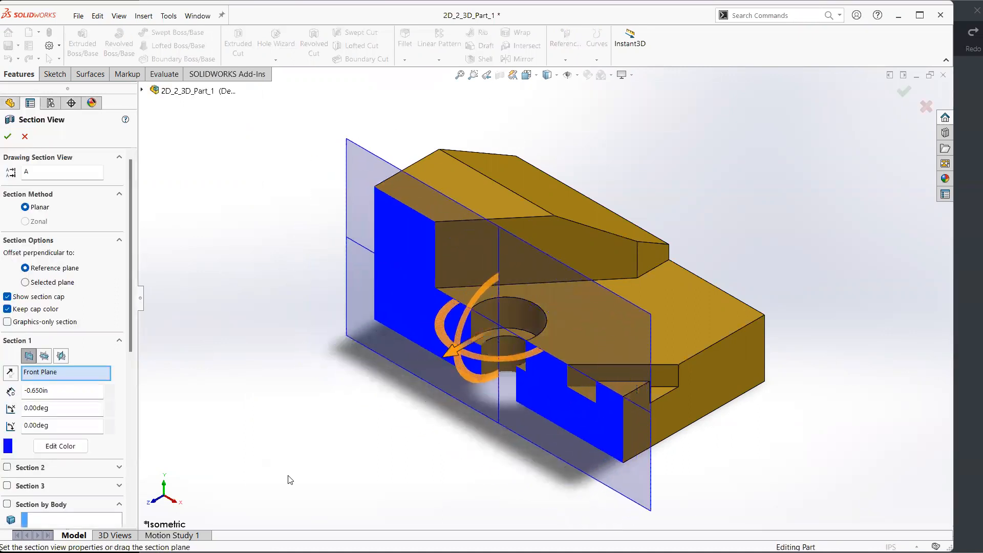
pyautogui.click(968, 267)
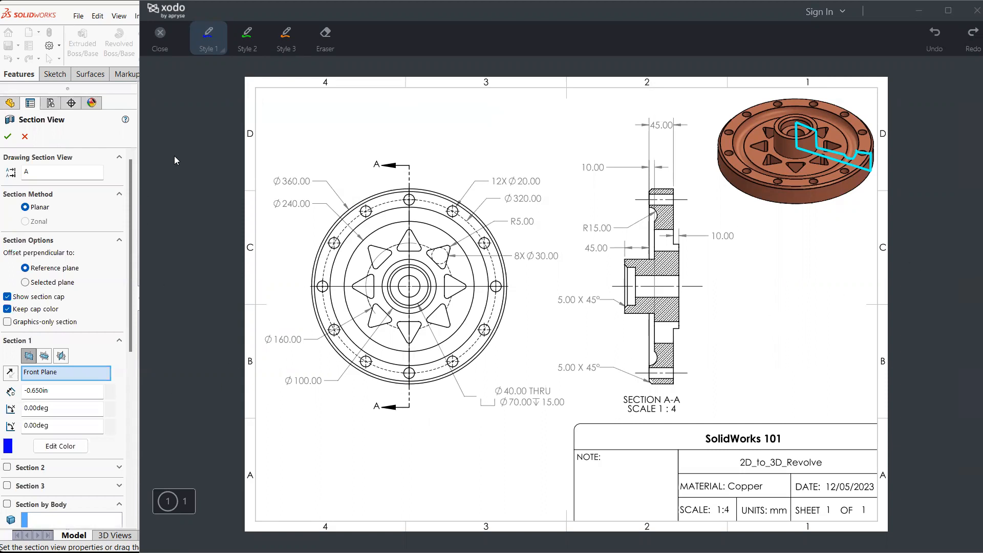
pyautogui.hotkey('alt', 'Tab')
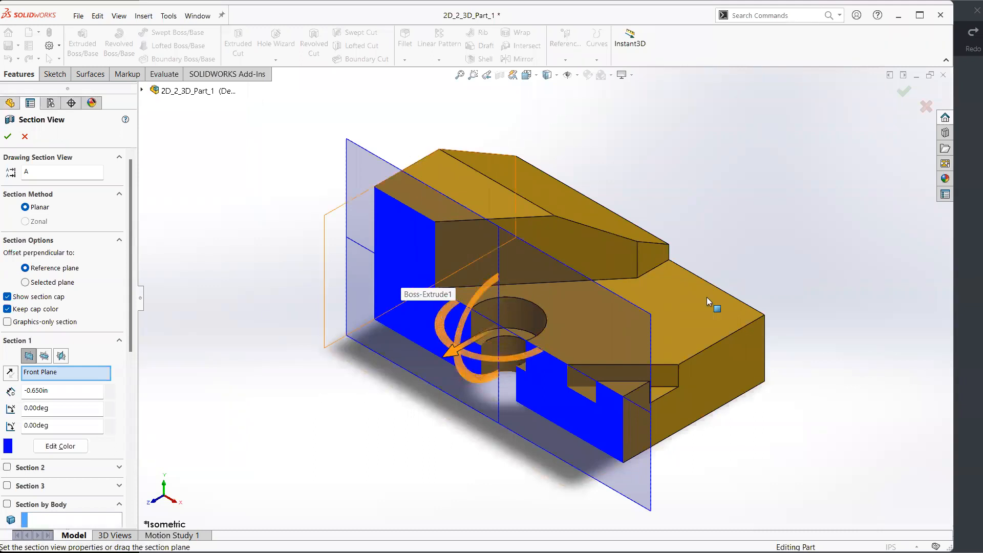
pyautogui.hotkey('alt', 'Tab')
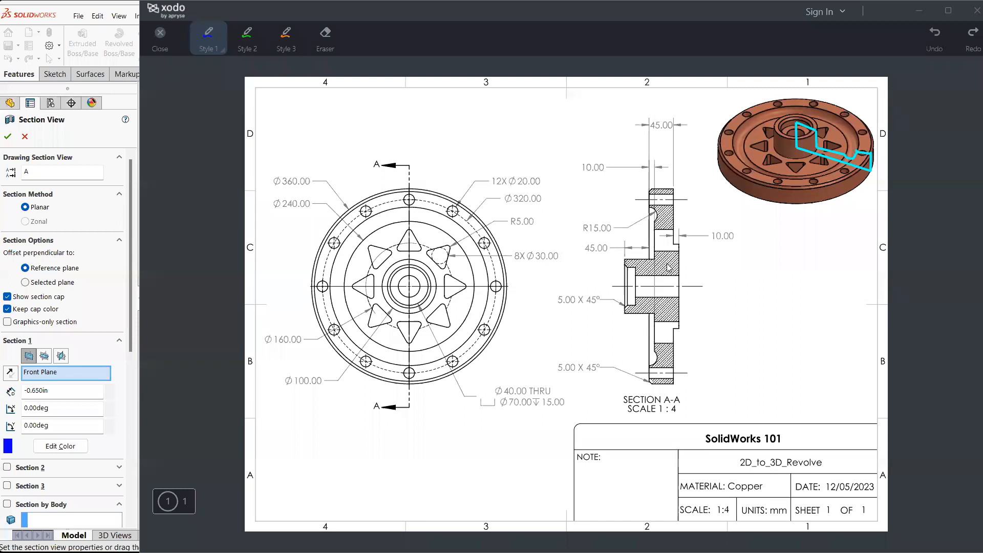
pyautogui.hotkey('alt', 'Tab')
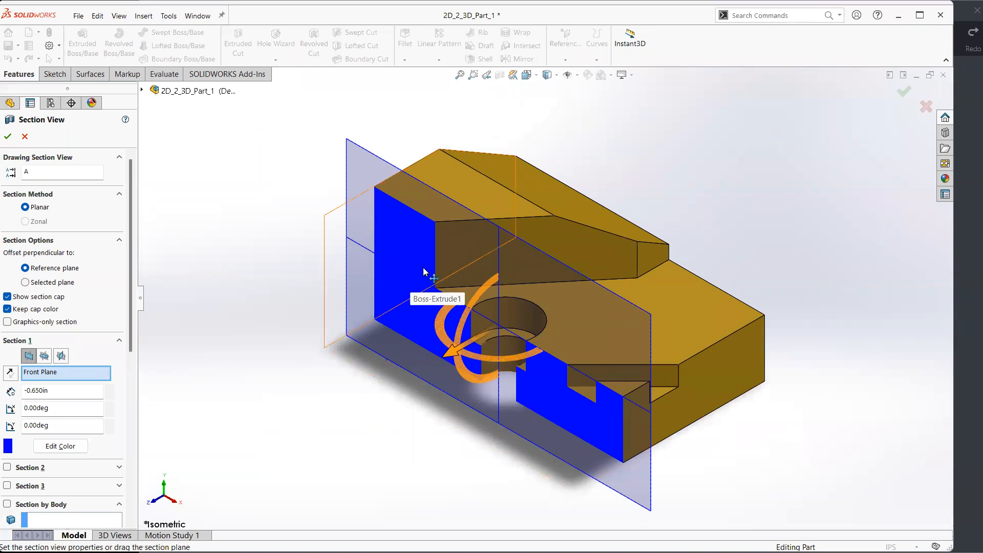
pyautogui.moveTo(460, 348); pyautogui.dragTo(468, 344)
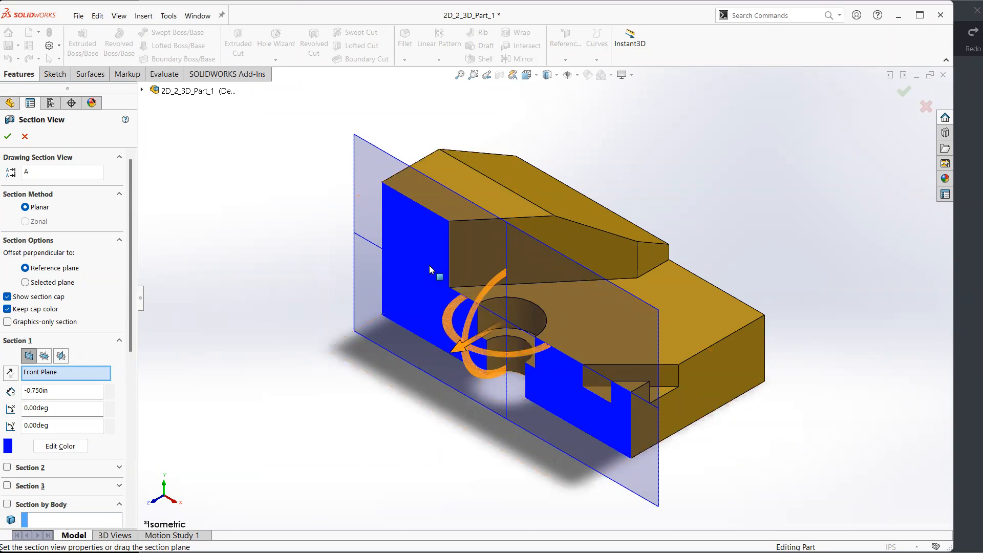
# Step: Temporarily circle the upper half of Section A-A and mark the revolve direction on the isometric view in Xodo, and undo the marks
pyautogui.click(961, 220)
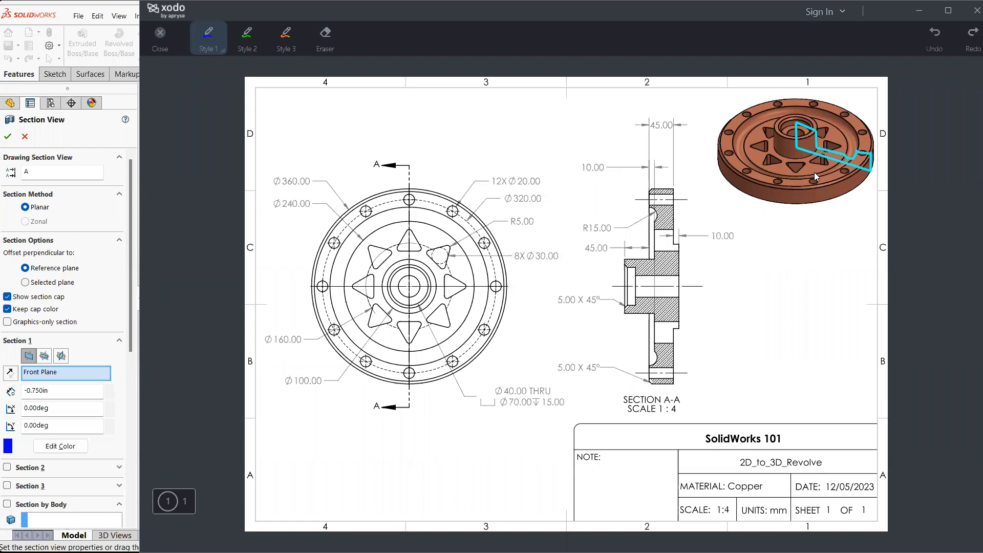
pyautogui.moveTo(720, 274); pyautogui.dragTo(662, 283)
pyautogui.hotkey('ctrl', 'z')
pyautogui.moveTo(726, 249)
pyautogui.mouseDown()
pyautogui.moveTo(615, 273)
pyautogui.moveTo(725, 262)
pyautogui.moveTo(658, 282)
pyautogui.moveTo(600, 266)
pyautogui.moveTo(621, 186)
pyautogui.moveTo(675, 172)
pyautogui.moveTo(709, 251)
pyautogui.moveTo(685, 288)
pyautogui.mouseUp()
pyautogui.hotkey('ctrl', 'z')
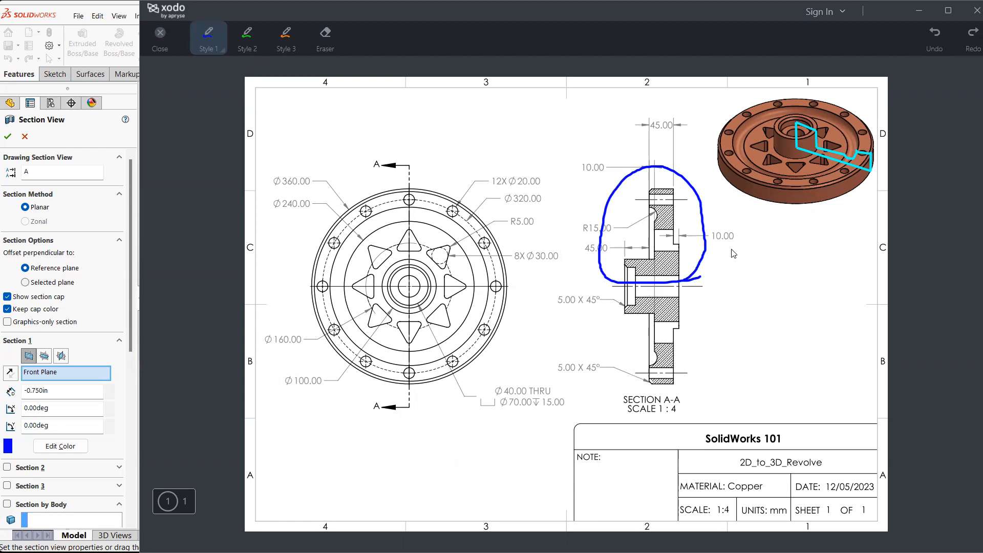
pyautogui.hotkey('ctrl', 'z')
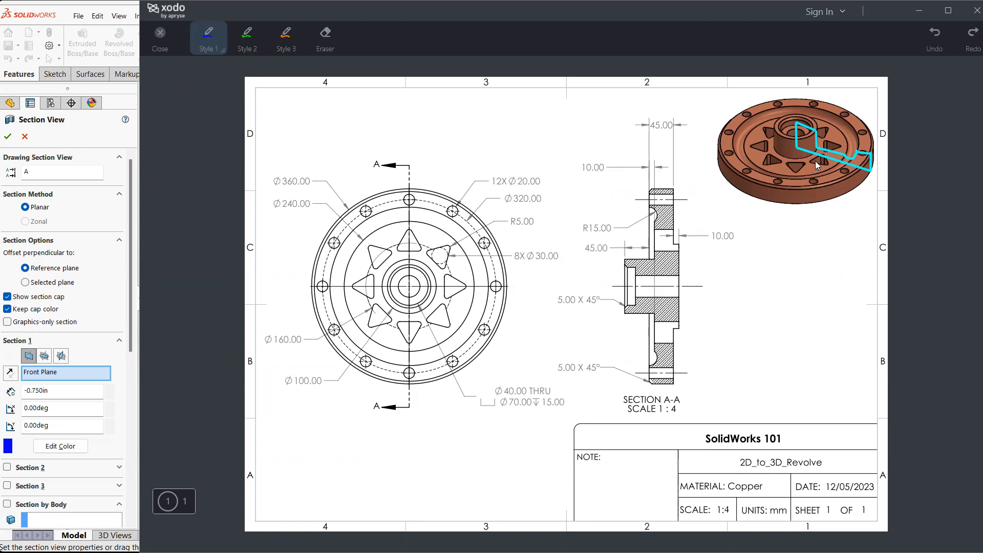
pyautogui.moveTo(784, 214); pyautogui.dragTo(819, 207)
pyautogui.hotkey('ctrl', 'z')
pyautogui.hotkey('ctrl', 'z')
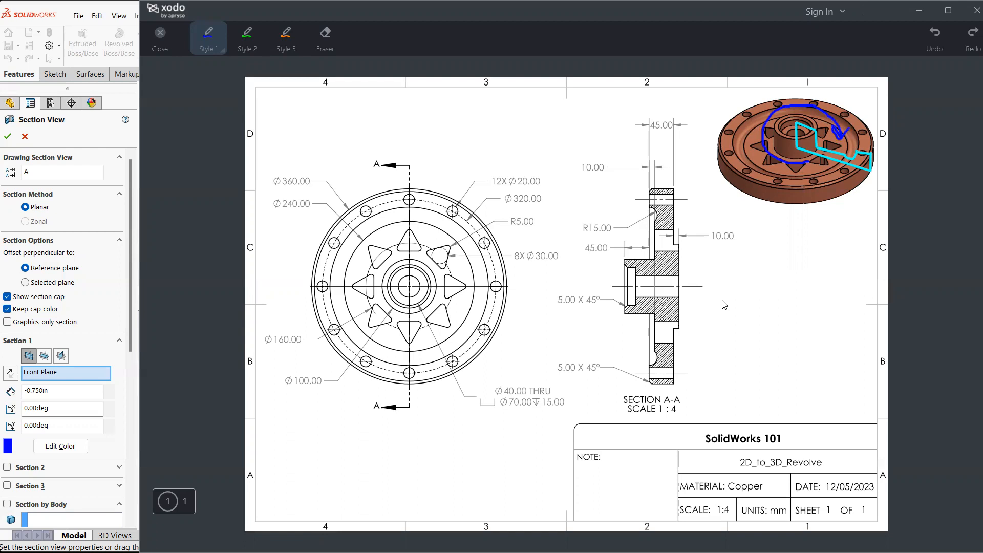
pyautogui.hotkey('ctrl', 'z')
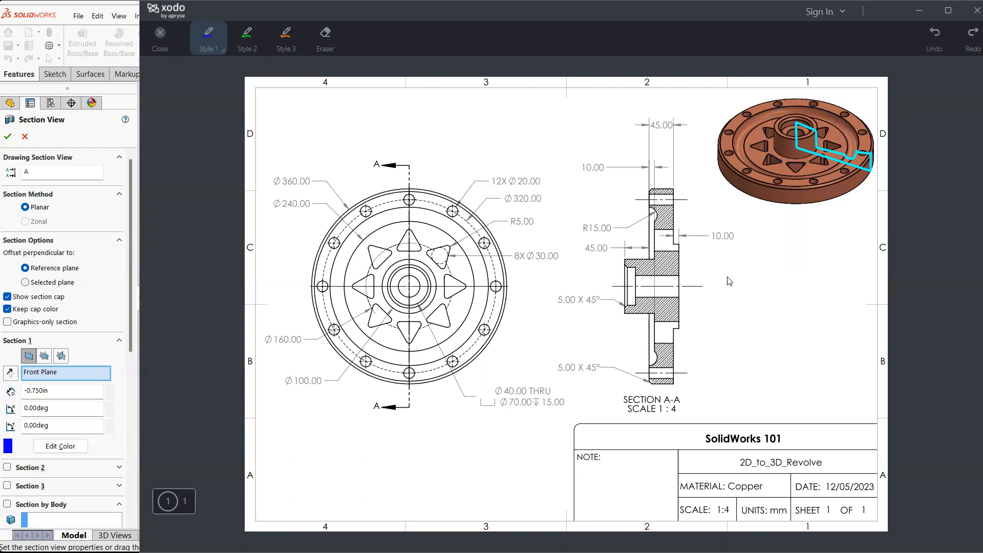
# Step: Cancel the section view in SOLIDWORKS and start a sketch on the Right Plane of Part2
pyautogui.hotkey('alt', 'Tab')
pyautogui.click(924, 107)
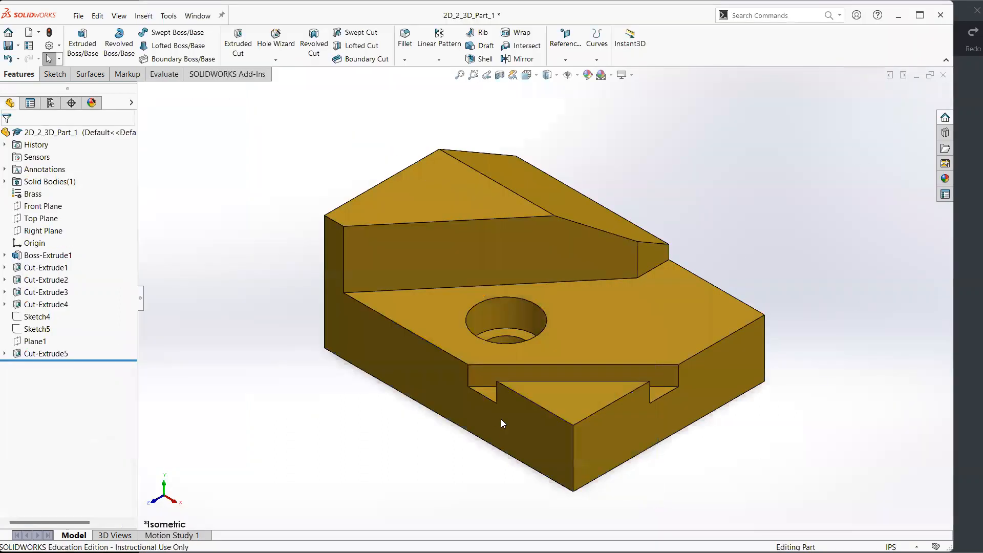
pyautogui.hotkey('ctrl', 'Tab')
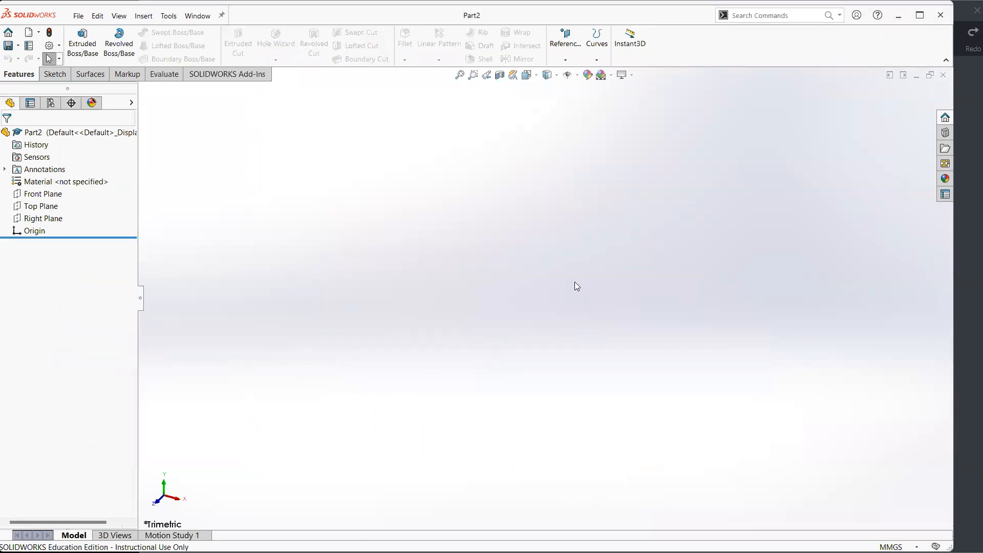
pyautogui.click(55, 75)
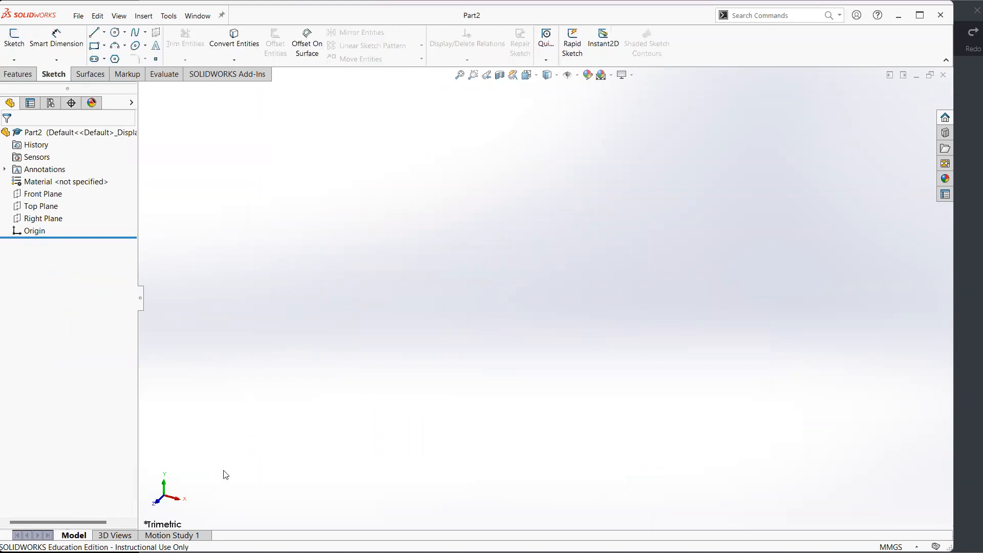
pyautogui.click(15, 38)
pyautogui.click(463, 282)
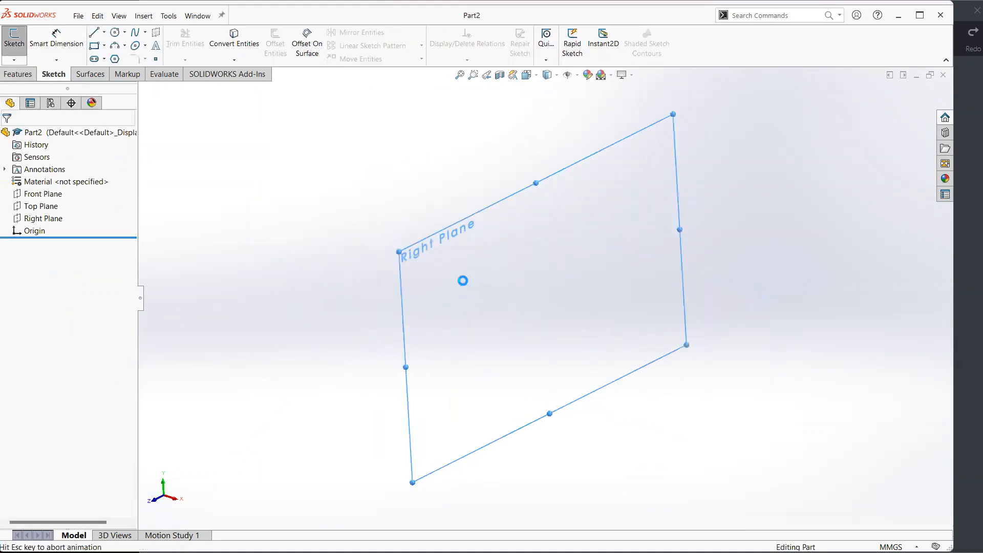
# Step: In Xodo, temporarily box the upper half of Section A-A and mark the revolve direction and section viewing direction, and clear the marks
pyautogui.click(968, 240)
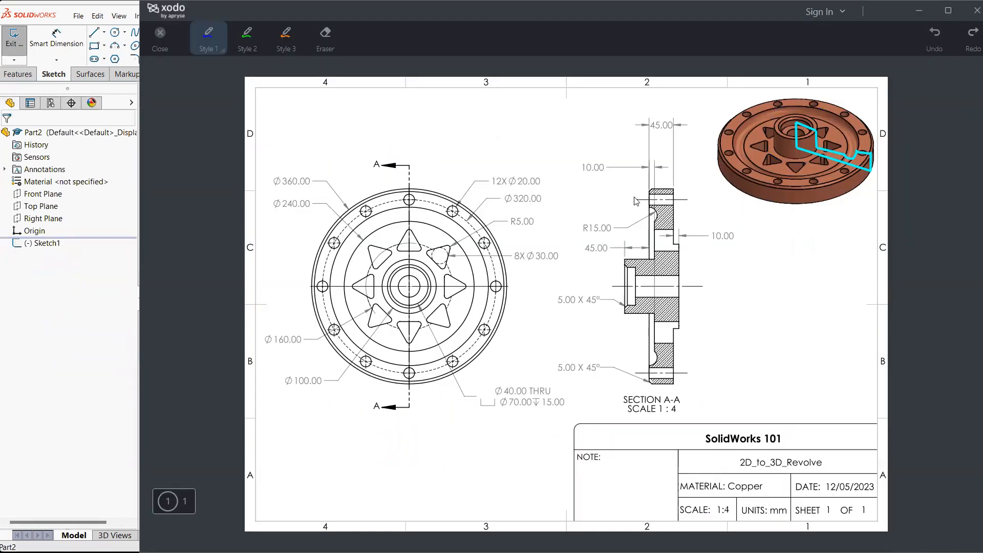
pyautogui.moveTo(608, 278)
pyautogui.mouseDown()
pyautogui.moveTo(684, 279)
pyautogui.moveTo(699, 260)
pyautogui.moveTo(695, 177)
pyautogui.moveTo(612, 178)
pyautogui.moveTo(607, 280)
pyautogui.mouseUp()
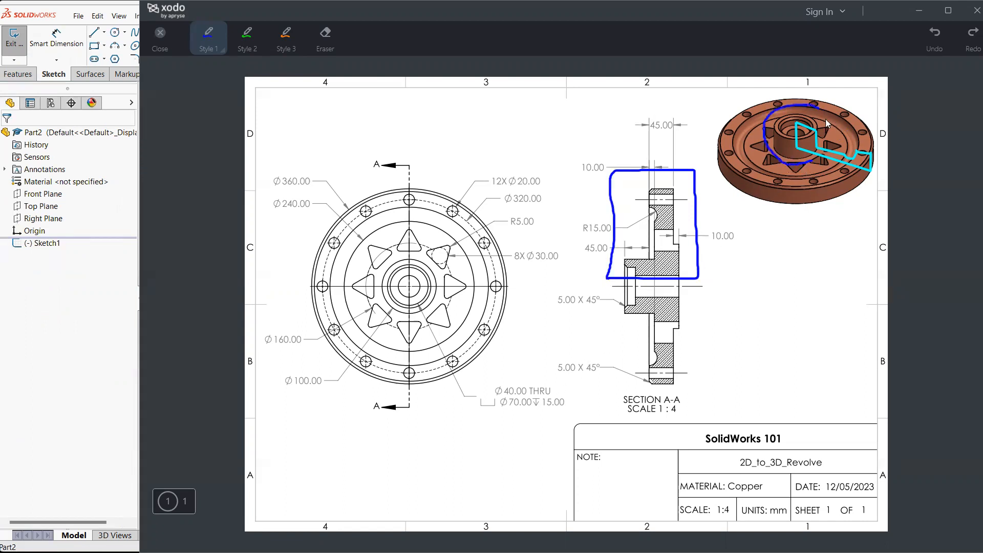
pyautogui.moveTo(823, 121); pyautogui.dragTo(839, 124)
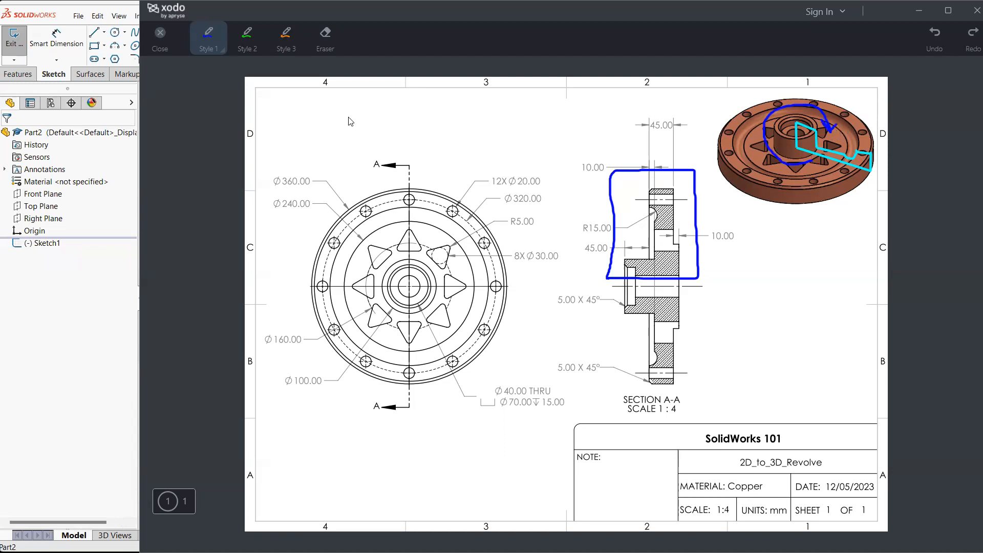
pyautogui.click(247, 38)
pyautogui.moveTo(596, 282); pyautogui.dragTo(624, 282)
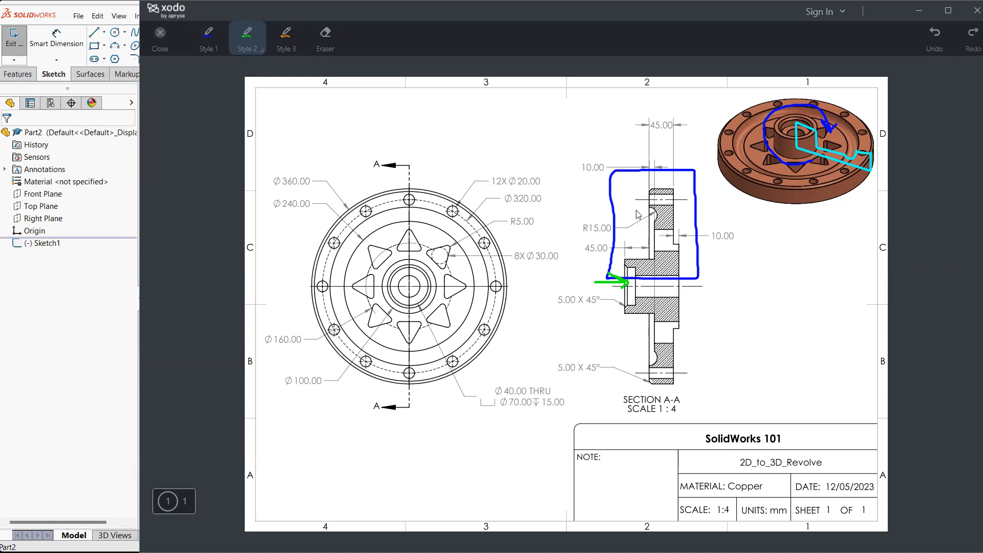
pyautogui.moveTo(428, 181)
pyautogui.mouseDown()
pyautogui.moveTo(417, 193)
pyautogui.moveTo(423, 226)
pyautogui.mouseUp()
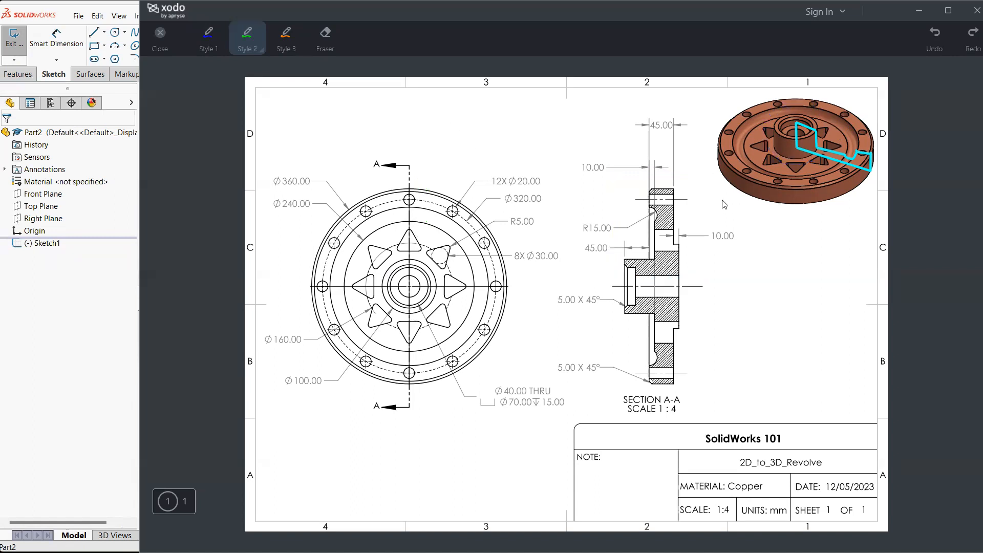
# Step: Start the Line tool in the Part2 sketch and temporarily trace the upper half-profile of Section A-A on the Xodo drawing as a guide
pyautogui.click(103, 293)
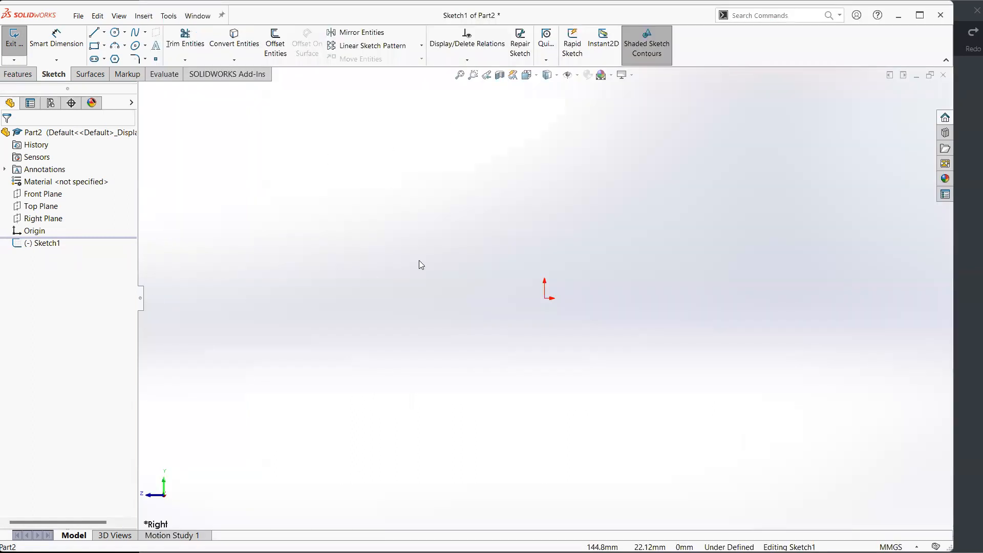
pyautogui.click(97, 36)
pyautogui.hotkey('alt', 'Tab')
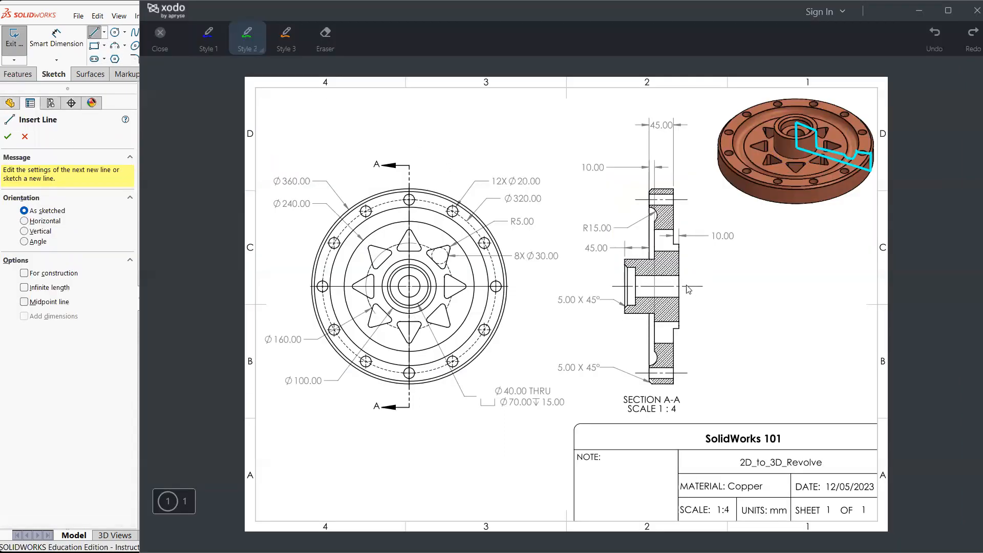
pyautogui.moveTo(657, 284)
pyautogui.mouseDown()
pyautogui.moveTo(626, 286)
pyautogui.moveTo(652, 259)
pyautogui.mouseUp()
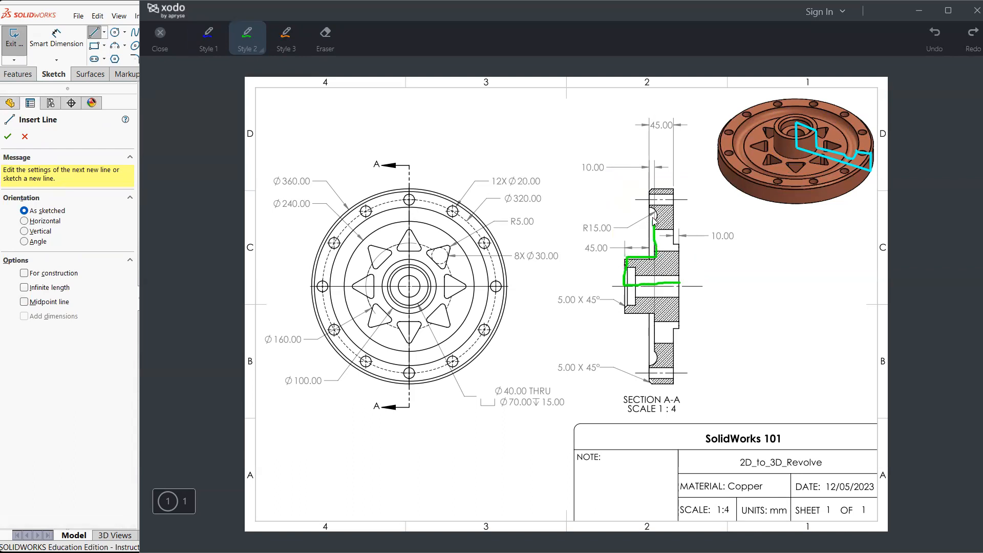
pyautogui.moveTo(652, 189)
pyautogui.mouseDown()
pyautogui.moveTo(672, 211)
pyautogui.moveTo(683, 272)
pyautogui.moveTo(674, 296)
pyautogui.mouseUp()
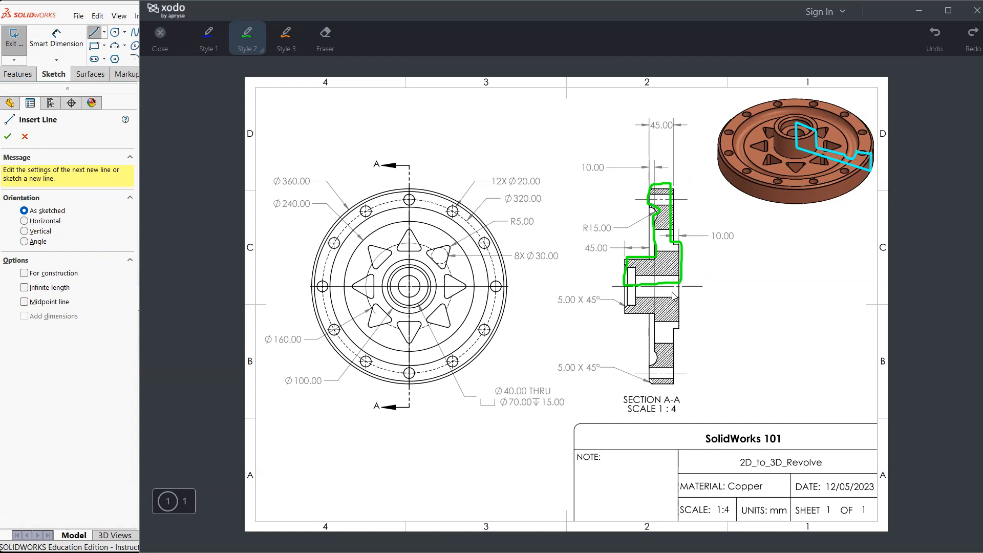
pyautogui.hotkey('ctrl', 'z')
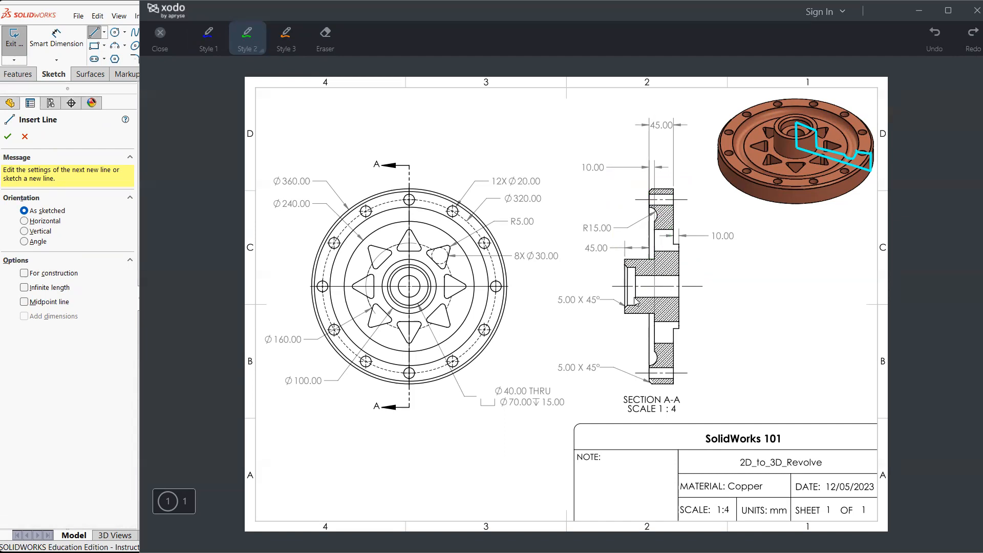
# Step: Sketch four connected lines in SOLIDWORKS from the origin: left, up, right, and up about 38 mm, ending where the R15 groove begins
pyautogui.hotkey('alt', 'Tab')
pyautogui.moveTo(545, 298); pyautogui.dragTo(436, 299)
pyautogui.click(437, 298)
pyautogui.click(437, 221)
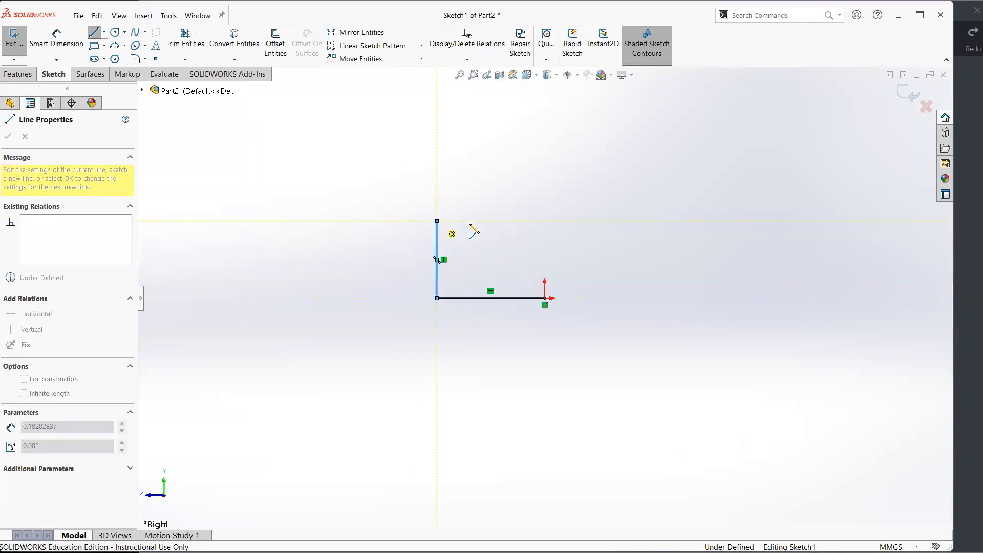
pyautogui.click(506, 221)
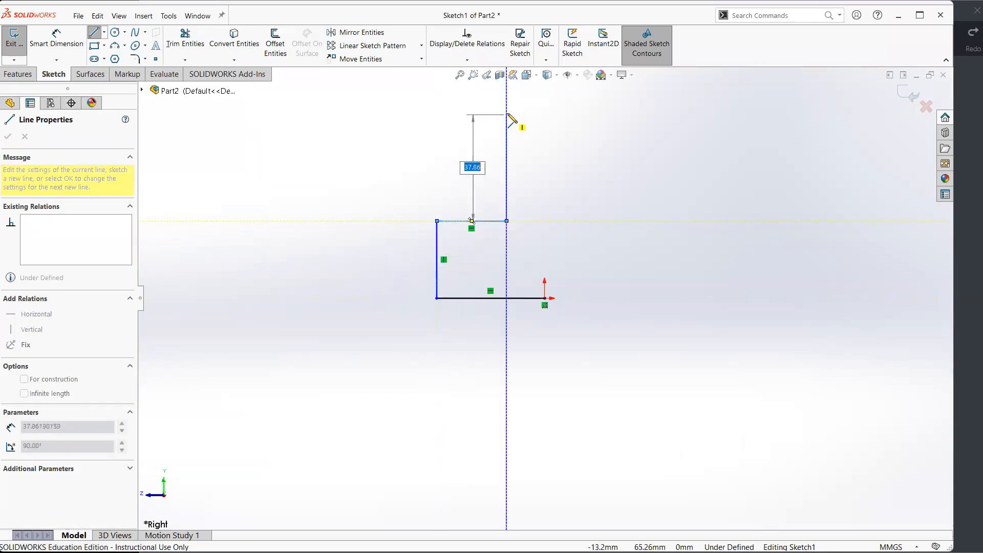
pyautogui.hotkey('alt', 'Tab')
pyautogui.moveTo(664, 209)
pyautogui.mouseDown()
pyautogui.moveTo(641, 212)
pyautogui.moveTo(663, 211)
pyautogui.mouseUp()
pyautogui.hotkey('ctrl', 'z')
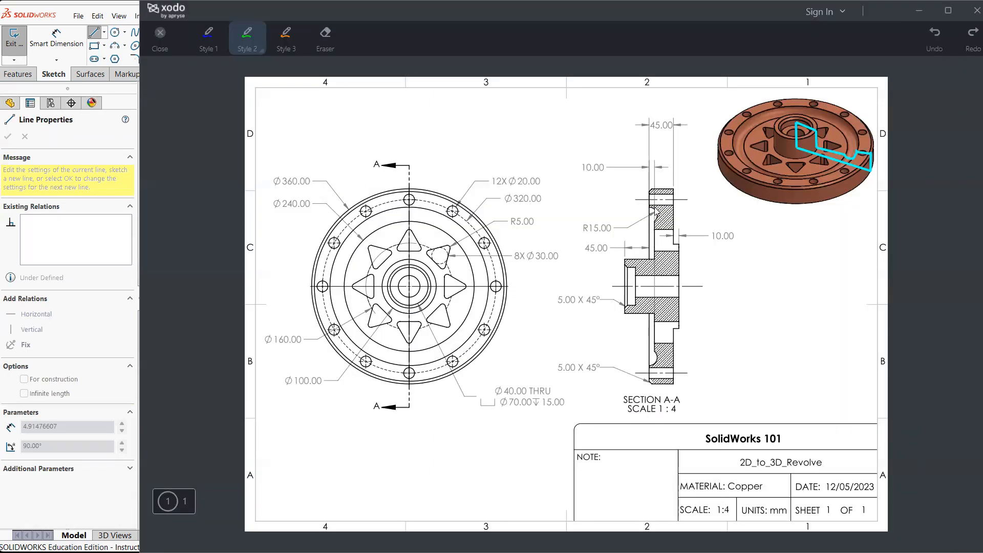
pyautogui.hotkey('alt', 'Tab')
pyautogui.press('Escape')
pyautogui.press('Escape')
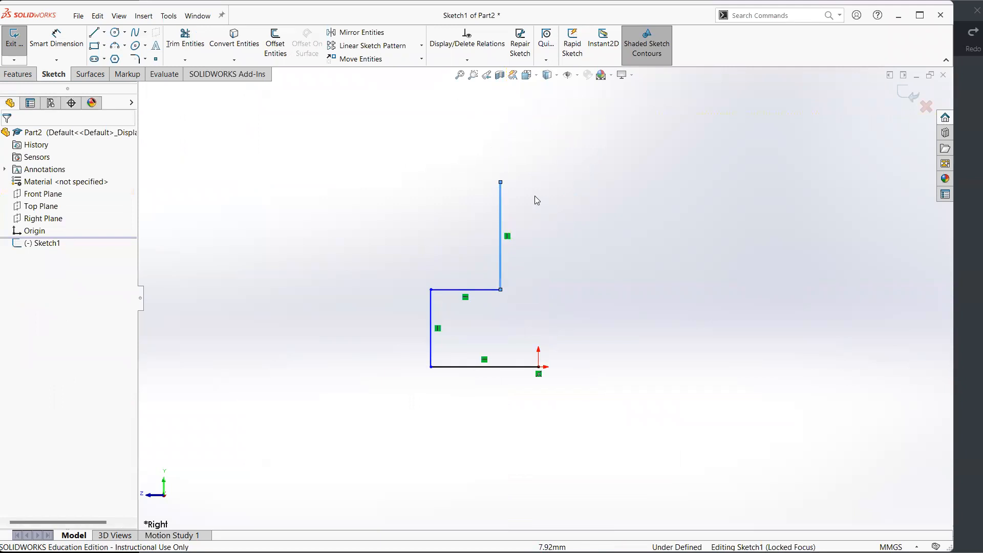
# Step: Try to sketch a three-point arc of about 6.4 mm radius from the top end of the upper vertical line
pyautogui.click(115, 46)
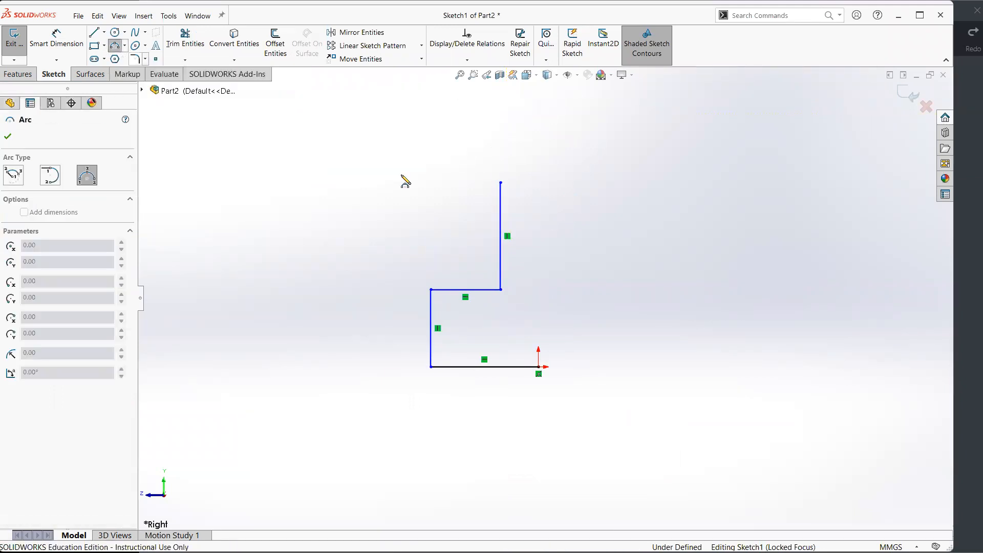
pyautogui.click(501, 182)
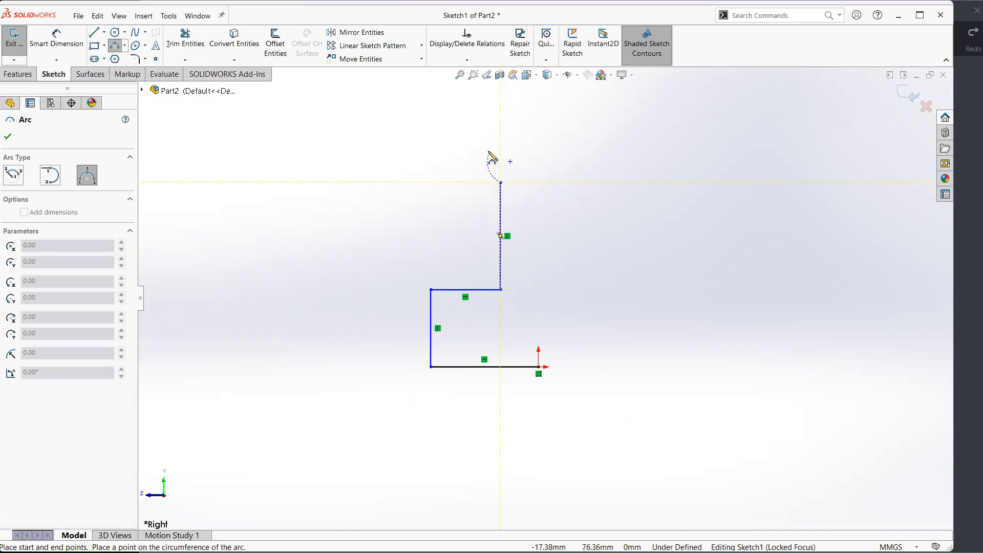
pyautogui.click(489, 153)
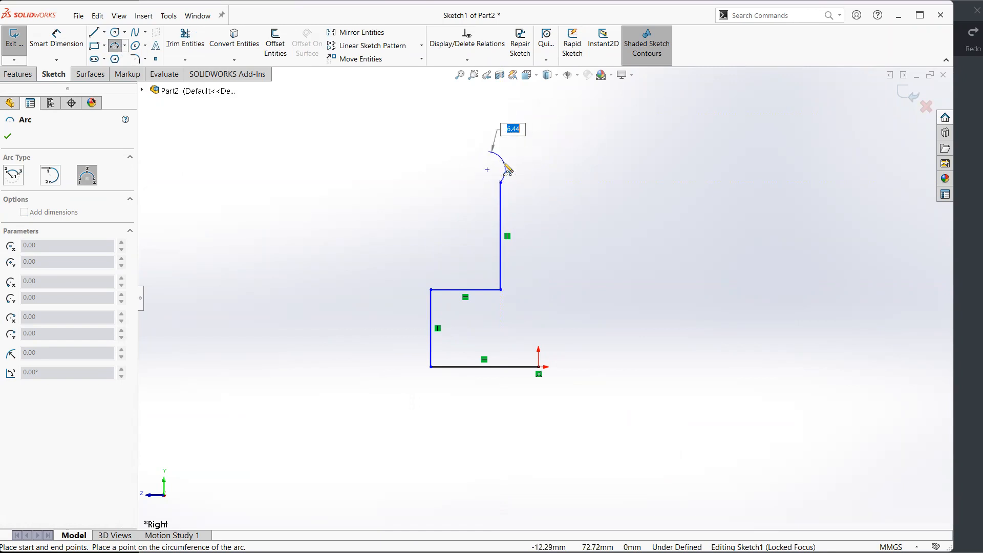
pyautogui.click(502, 161)
pyautogui.press('Escape')
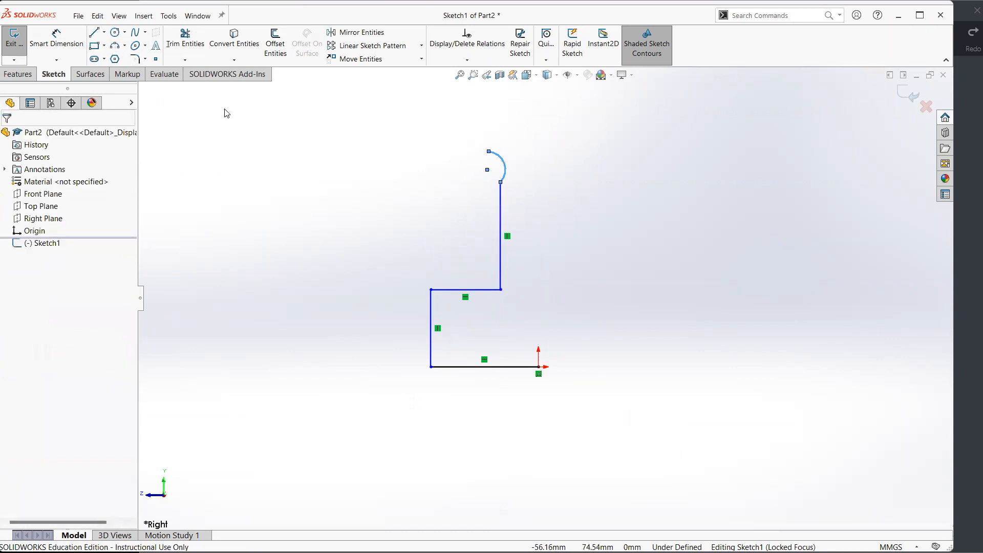
pyautogui.click(94, 32)
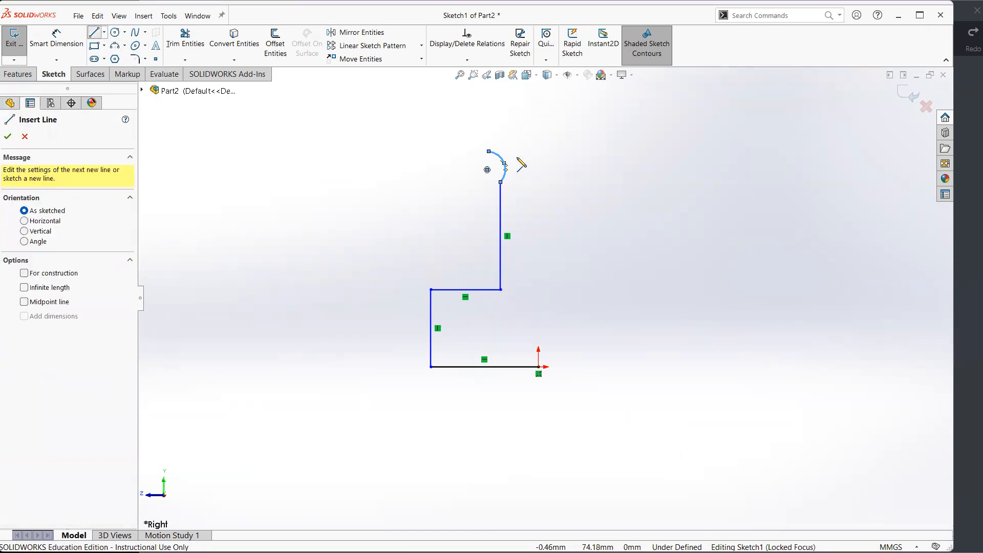
pyautogui.press('Escape')
# Step: Delete the arc and the upper vertical line it is attached to
pyautogui.click(504, 164)
pyautogui.press('Delete')
pyautogui.click(501, 220)
pyautogui.press('Delete')
# Step: Sketch a vertical line about 52 mm upward from the hub's upper corner, ending in a groove arc of about 6.8 mm radius
pyautogui.press('l')
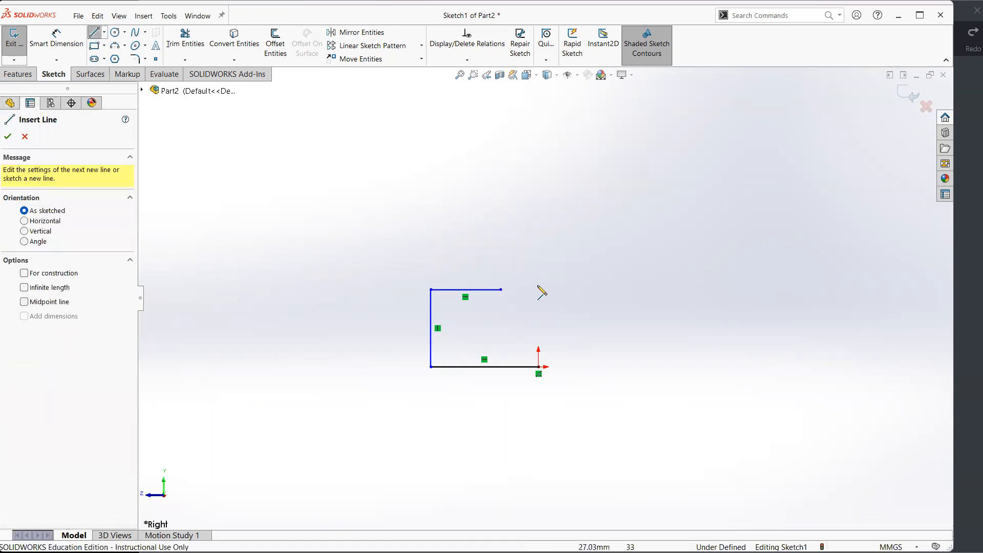
pyautogui.click(501, 289)
pyautogui.click(501, 144)
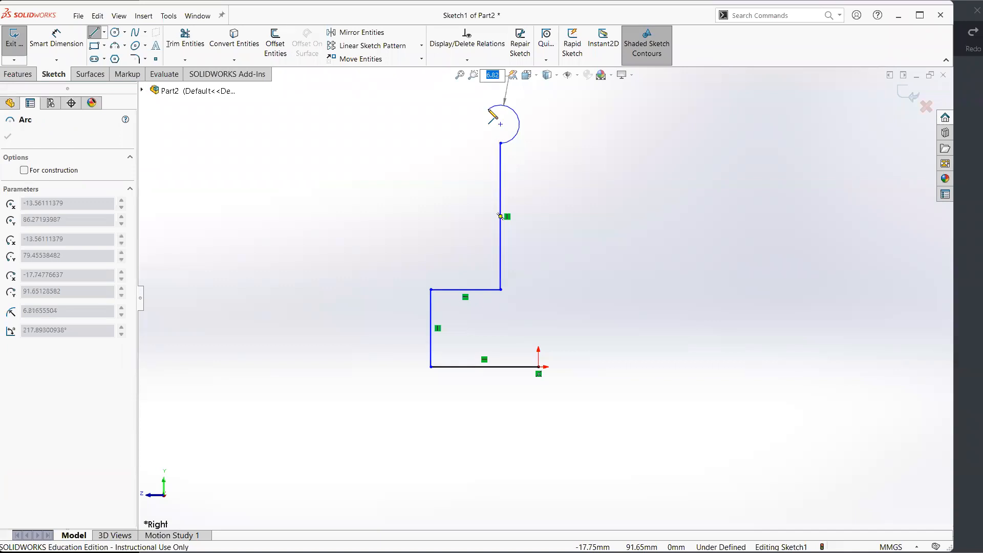
pyautogui.click(489, 109)
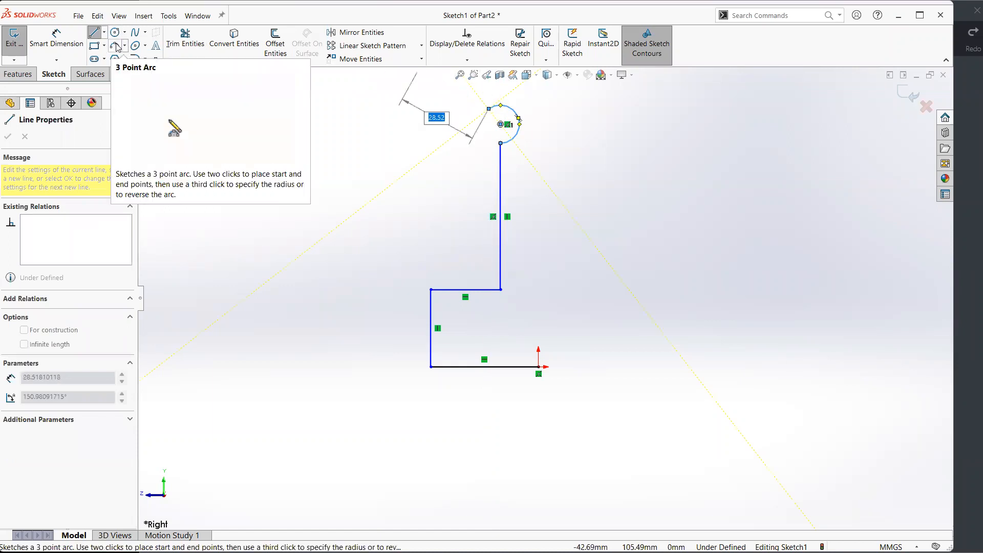
# Step: Close the profile with lines up from the arc, about 13.65 mm across, about 72 mm down, out to the hub face, and down to the origin
pyautogui.click(490, 87)
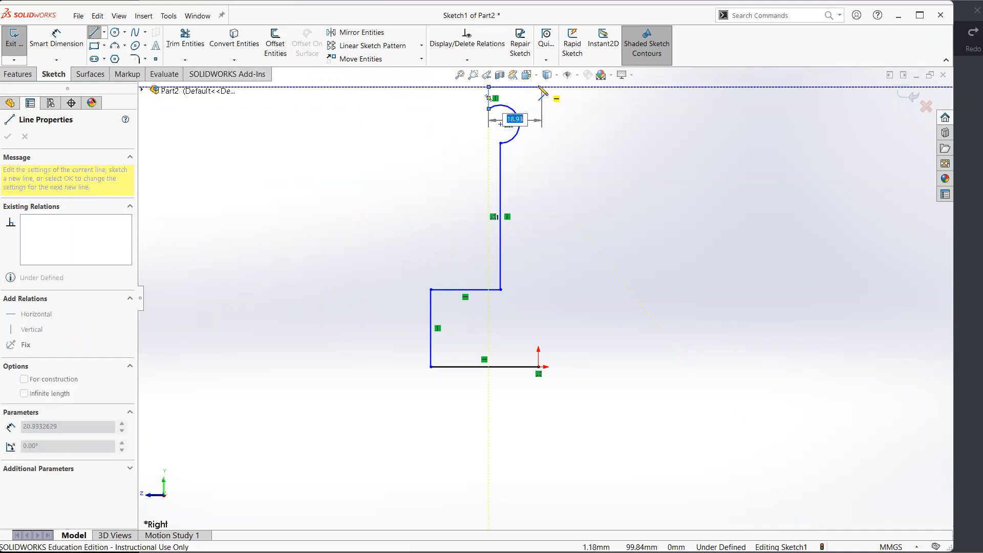
pyautogui.click(527, 87)
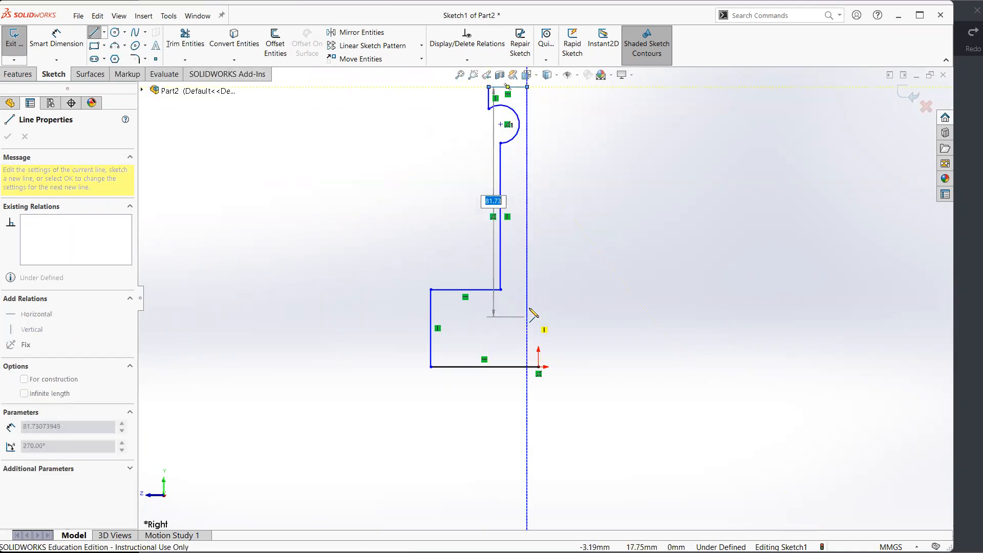
pyautogui.click(539, 290)
pyautogui.click(538, 372)
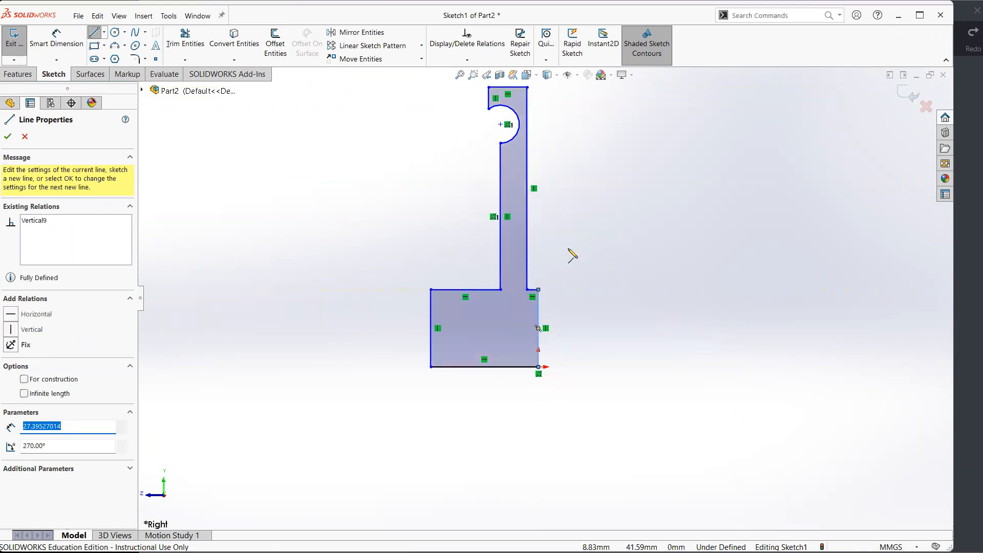
pyautogui.press('Escape')
# Step: Check Section A-A in Xodo and, back in SOLIDWORKS, reshape the groove arc to a smaller radius, shifting the web line slightly outward
pyautogui.click(968, 252)
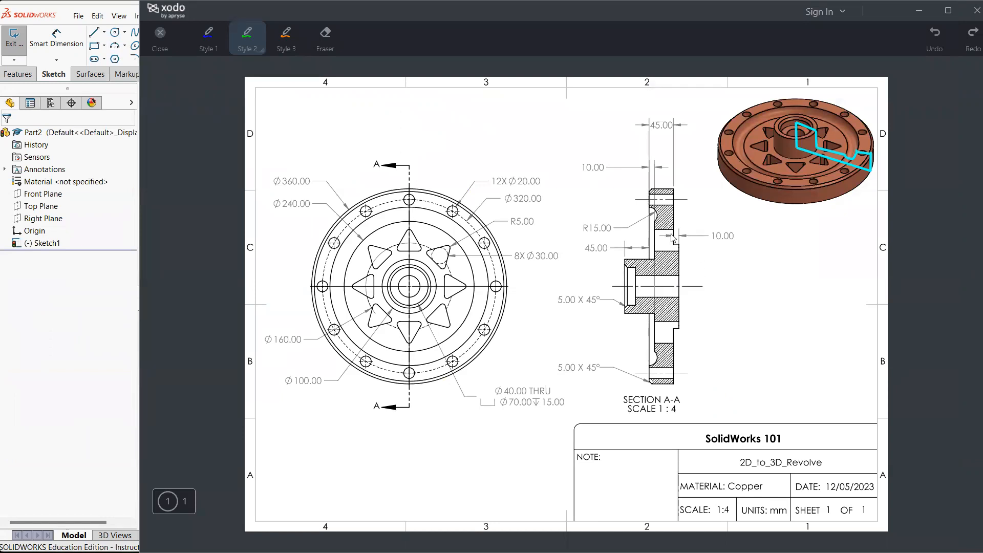
pyautogui.hotkey('alt', 'Tab')
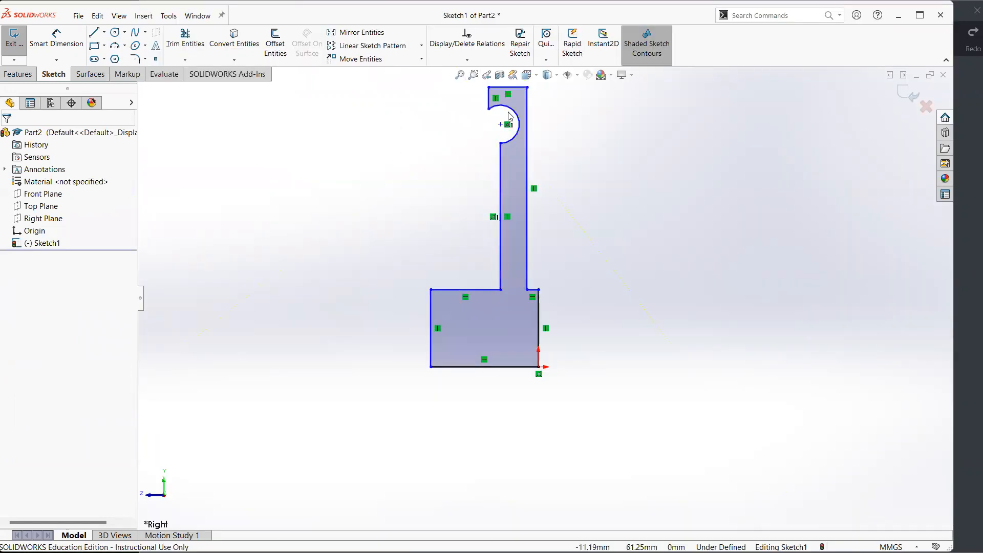
pyautogui.click(501, 148)
pyautogui.click(494, 145)
pyautogui.moveTo(500, 144)
pyautogui.mouseDown()
pyautogui.moveTo(505, 164)
pyautogui.moveTo(495, 134)
pyautogui.mouseUp()
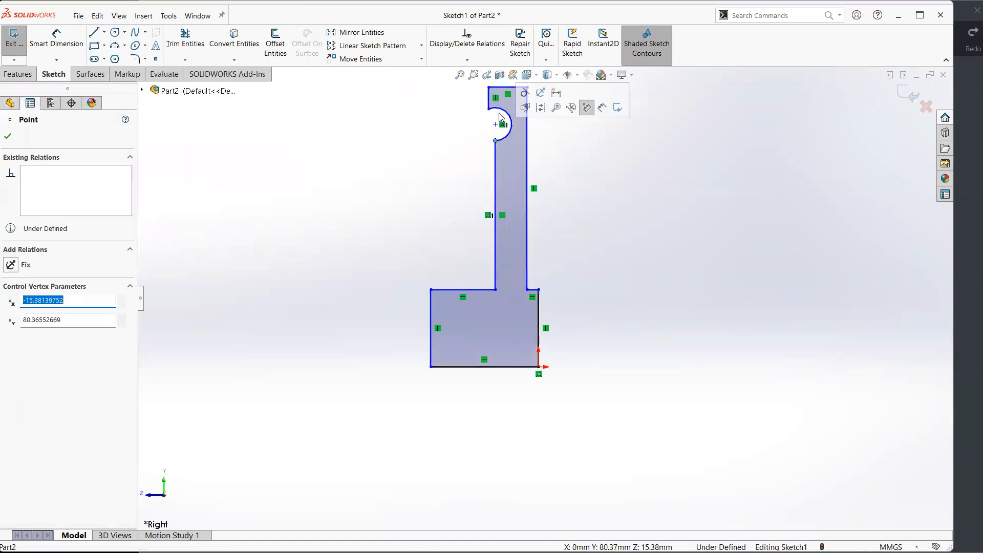
pyautogui.click(505, 132)
pyautogui.click(643, 245)
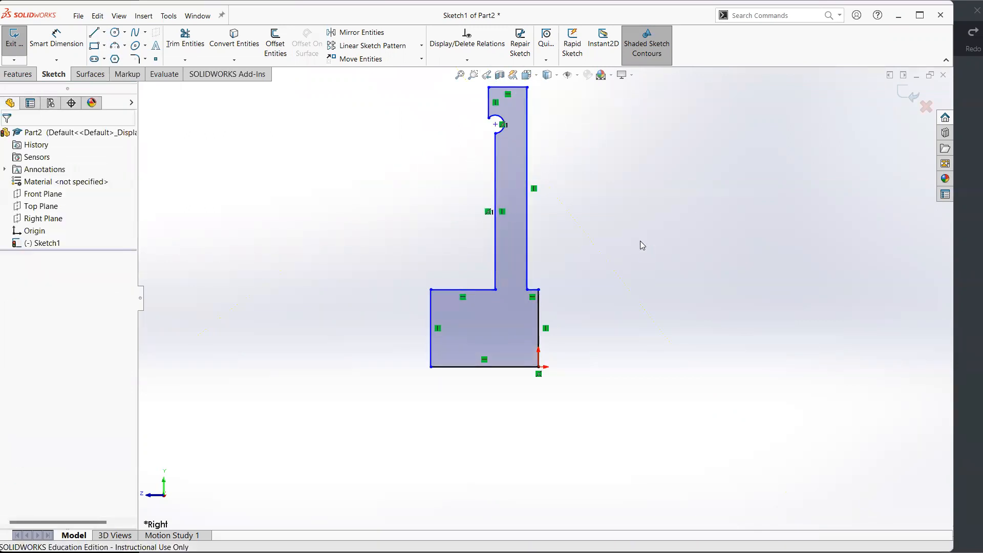
# Step: Check the rim thickness in Xodo and try to dimension the rim in SOLIDWORKS from its short vertical edge
pyautogui.hotkey('alt', 'Tab')
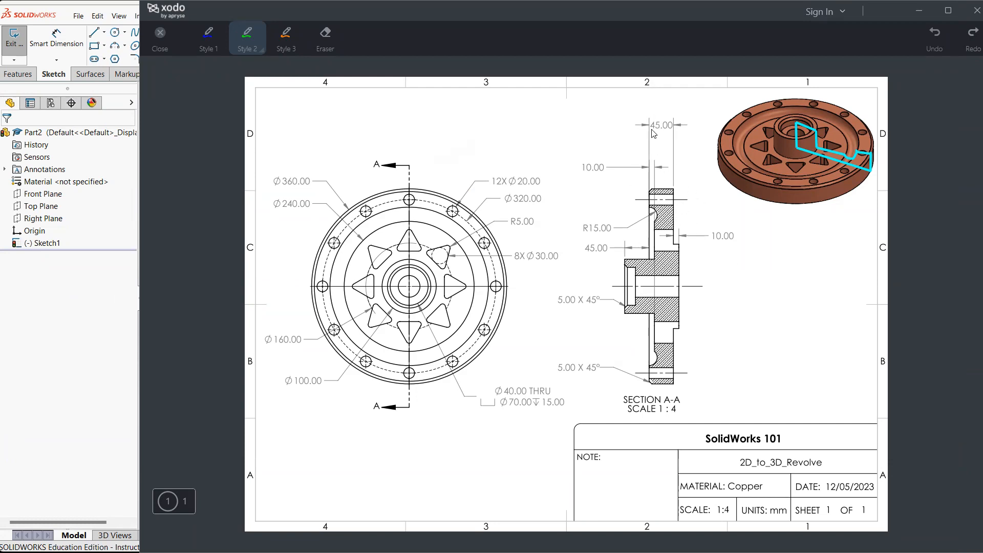
pyautogui.hotkey('alt', 'Tab')
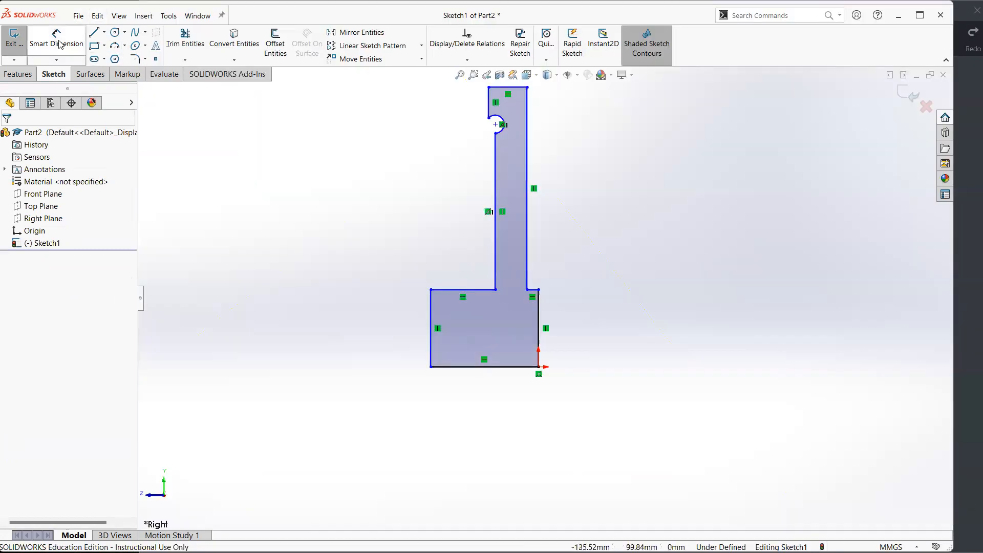
pyautogui.click(59, 41)
pyautogui.click(487, 103)
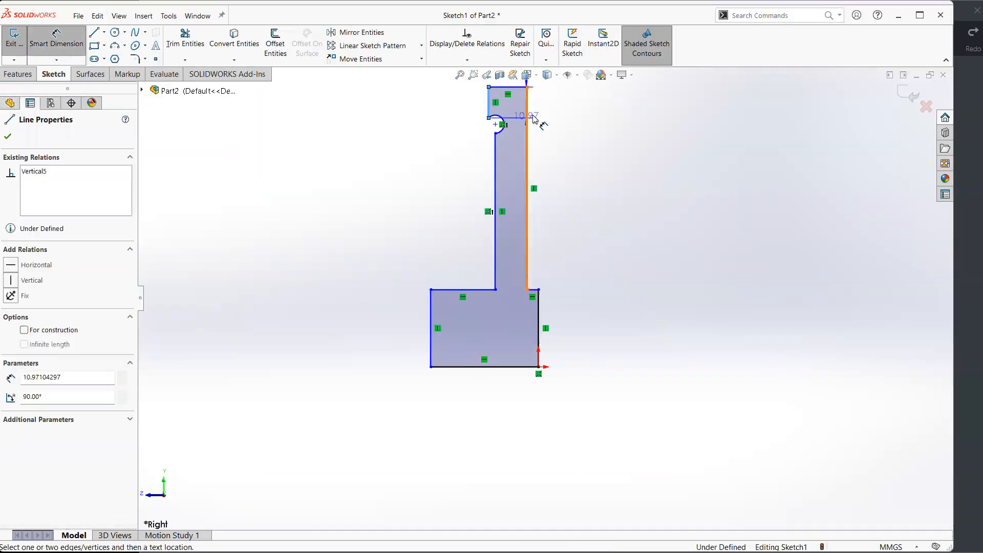
pyautogui.click(534, 122)
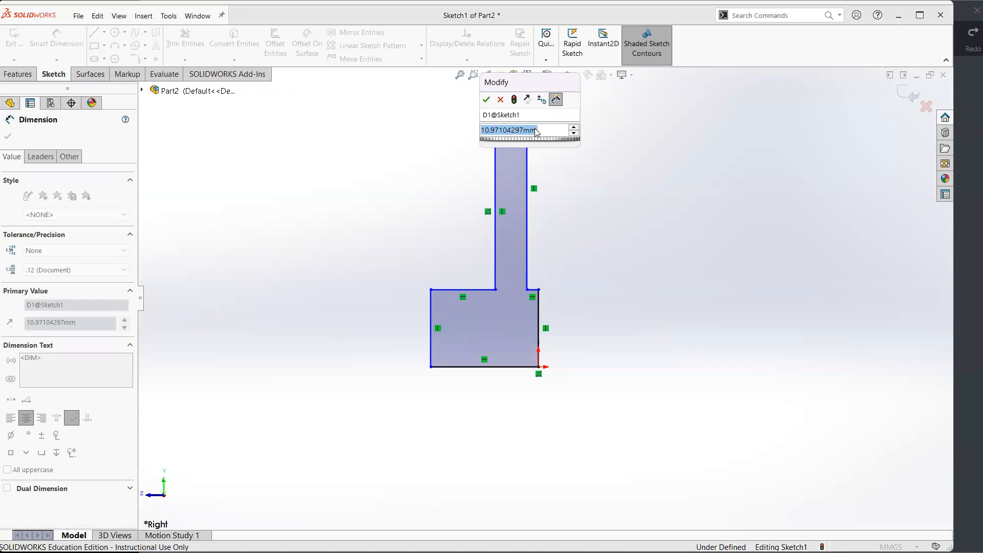
pyautogui.click(486, 99)
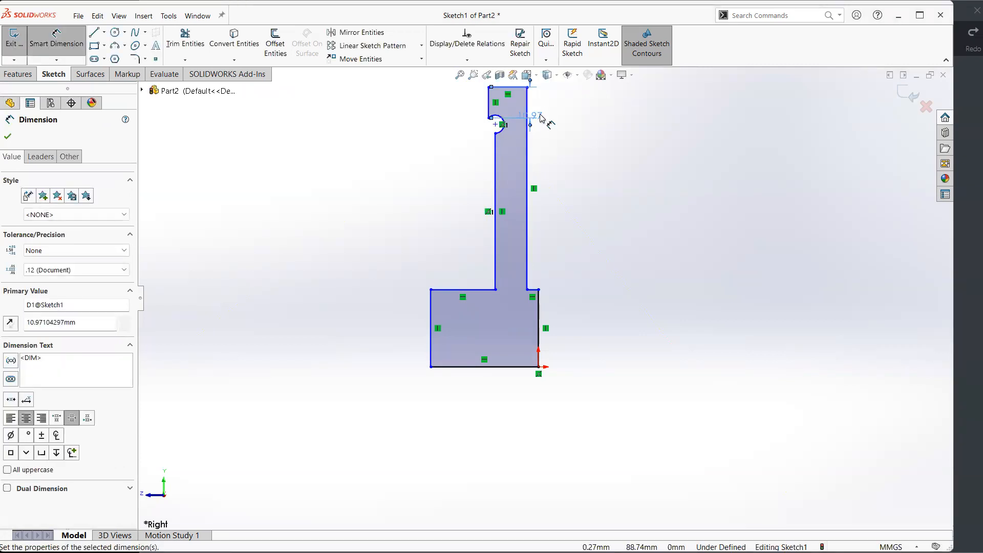
# Step: Dimension the rim thickness between its short vertical edge and the long vertical edge as 45 mm, placing the dimension above the profile
pyautogui.click(528, 112)
pyautogui.click(527, 109)
pyautogui.scroll(1, 521, 95)
pyautogui.scroll(-1, 519, 95)
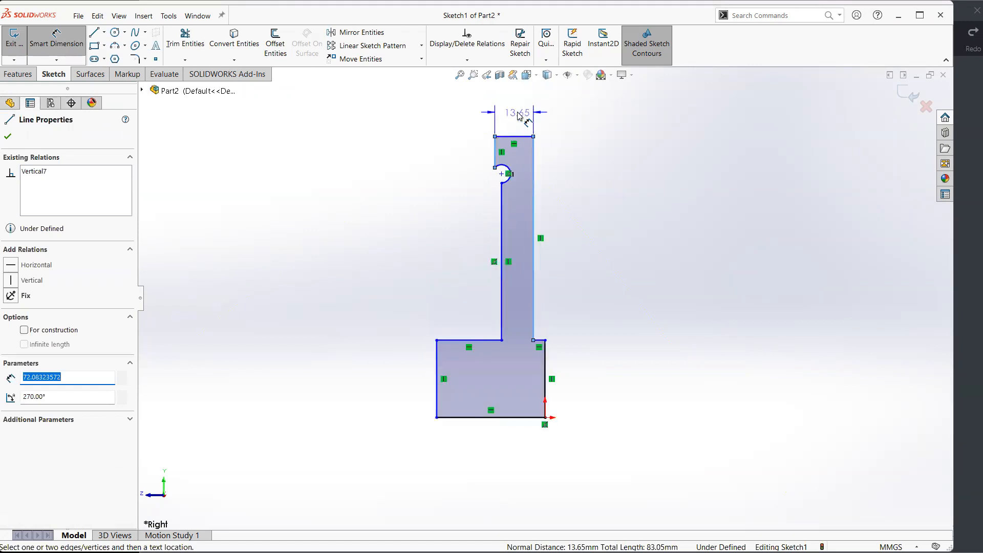
pyautogui.click(518, 115)
pyautogui.write('45')
pyautogui.press('Return')
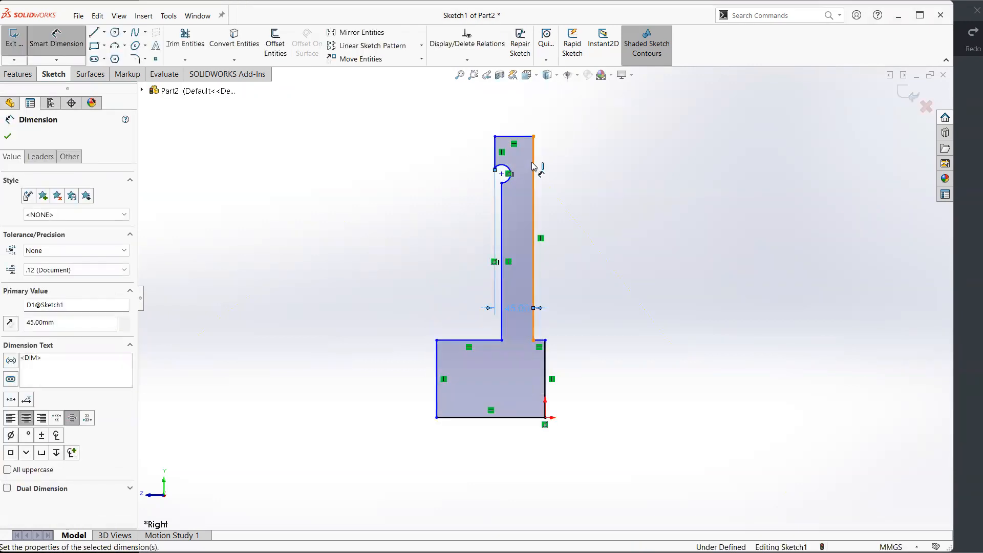
pyautogui.moveTo(521, 307); pyautogui.dragTo(523, 112)
# Step: Check the Xodo drawing and dimension the offset between the rim's short edge and the web line as 10 mm in SOLIDWORKS
pyautogui.click(893, 547)
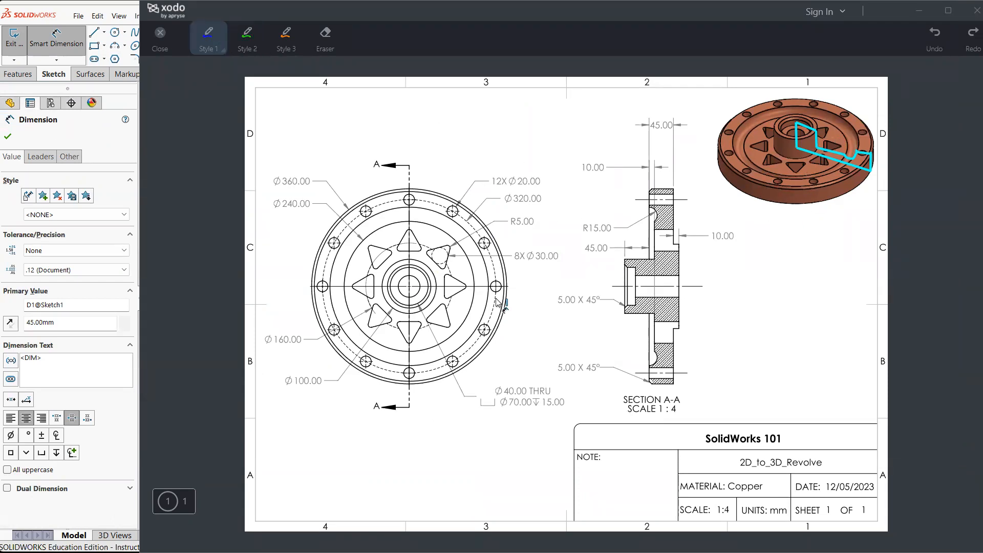
pyautogui.hotkey('alt', 'Tab')
pyautogui.click(496, 154)
pyautogui.click(502, 198)
pyautogui.click(453, 200)
pyautogui.write('10')
pyautogui.press('Return')
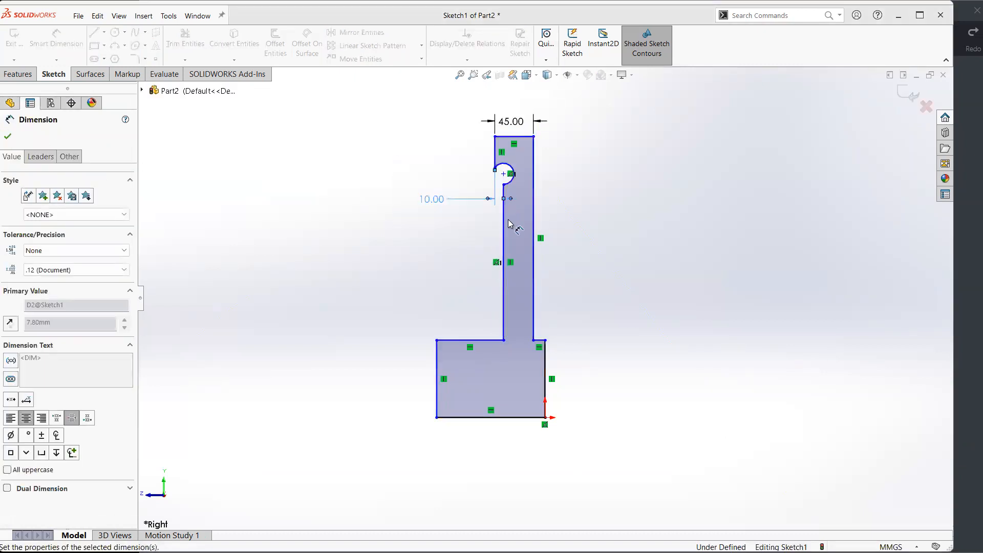
# Step: In Xodo, mark the 45.00 rim thickness and both 10.00 dimensions on Section A-A with the pen
pyautogui.hotkey('alt', 'Tab')
pyautogui.moveTo(681, 121)
pyautogui.mouseDown()
pyautogui.moveTo(656, 126)
pyautogui.moveTo(672, 128)
pyautogui.mouseUp()
pyautogui.moveTo(597, 152)
pyautogui.mouseDown()
pyautogui.moveTo(586, 162)
pyautogui.moveTo(611, 157)
pyautogui.mouseUp()
pyautogui.moveTo(730, 238)
pyautogui.mouseDown()
pyautogui.moveTo(697, 237)
pyautogui.moveTo(733, 225)
pyautogui.mouseUp()
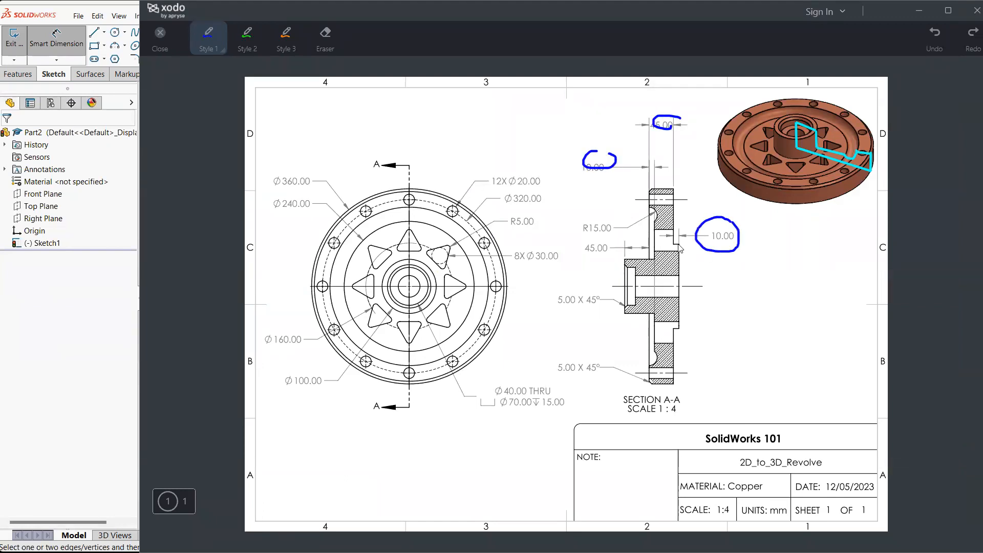
# Step: In SOLIDWORKS, dimension the offset between the long vertical edge and the hub face at the origin as 10 mm
pyautogui.hotkey('alt', 'Tab')
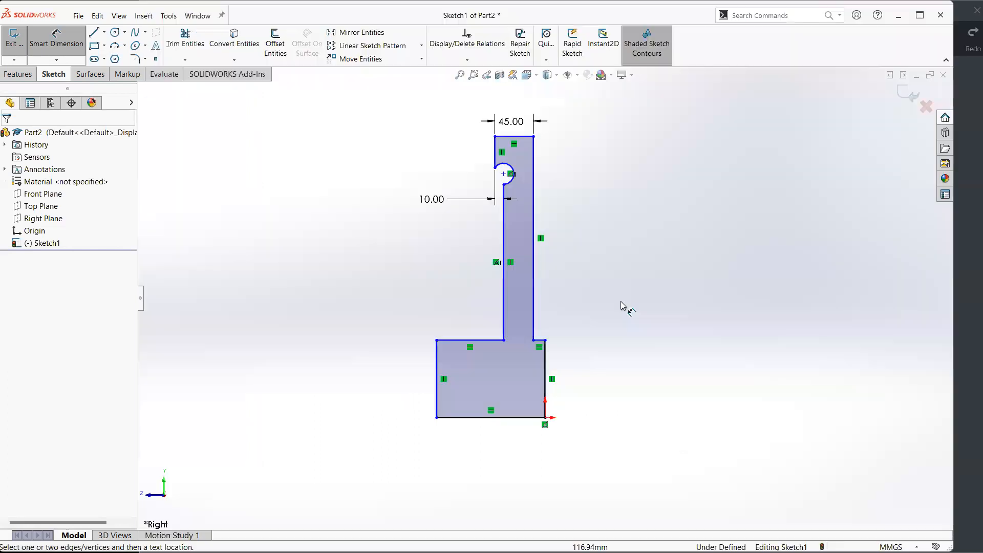
pyautogui.click(534, 324)
pyautogui.click(545, 341)
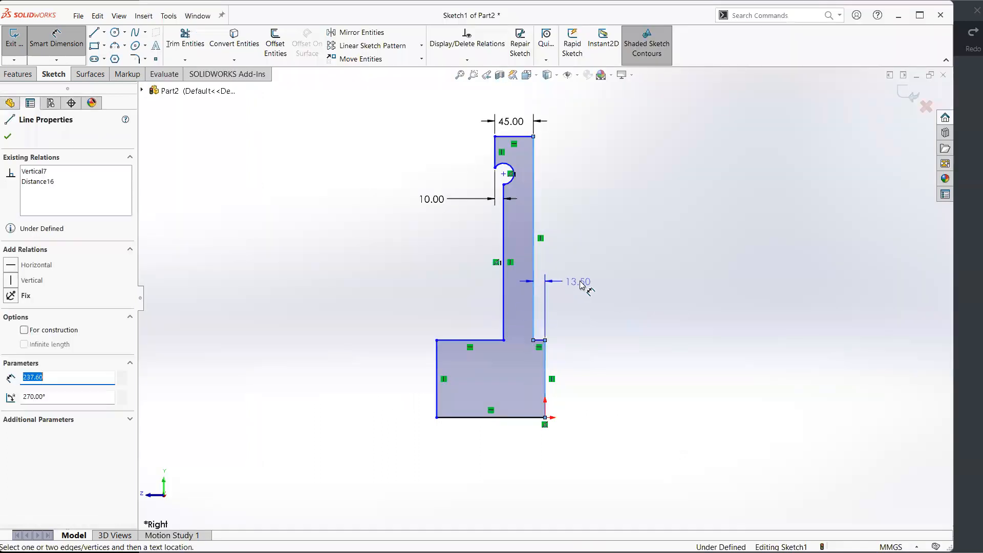
pyautogui.click(575, 282)
pyautogui.write('10')
pyautogui.press('Return')
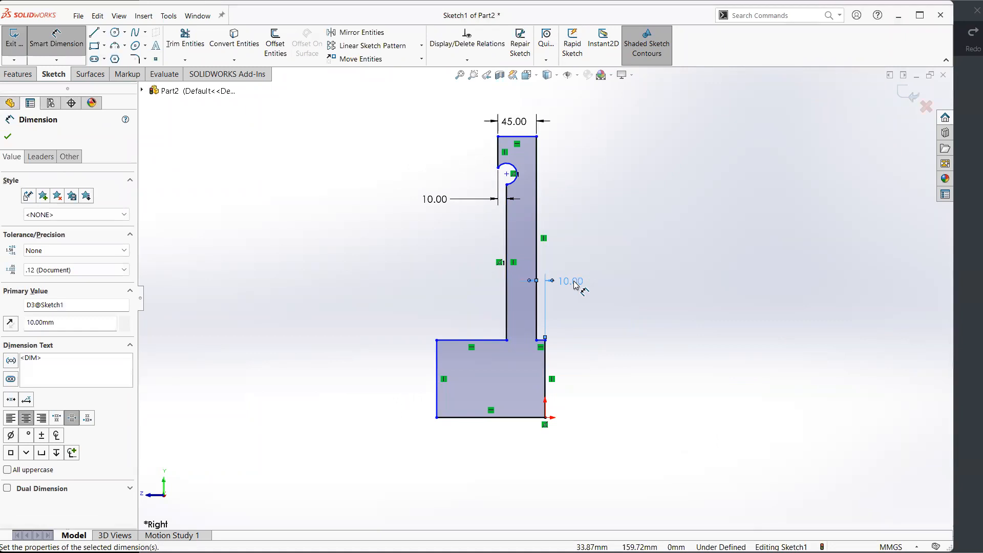
# Step: Check the hub length in Xodo, dimension the hub's outer edge 45 mm from the web line in SOLIDWORKS, and move the hub-face 10.00 dimension lower
pyautogui.hotkey('alt', 'Tab')
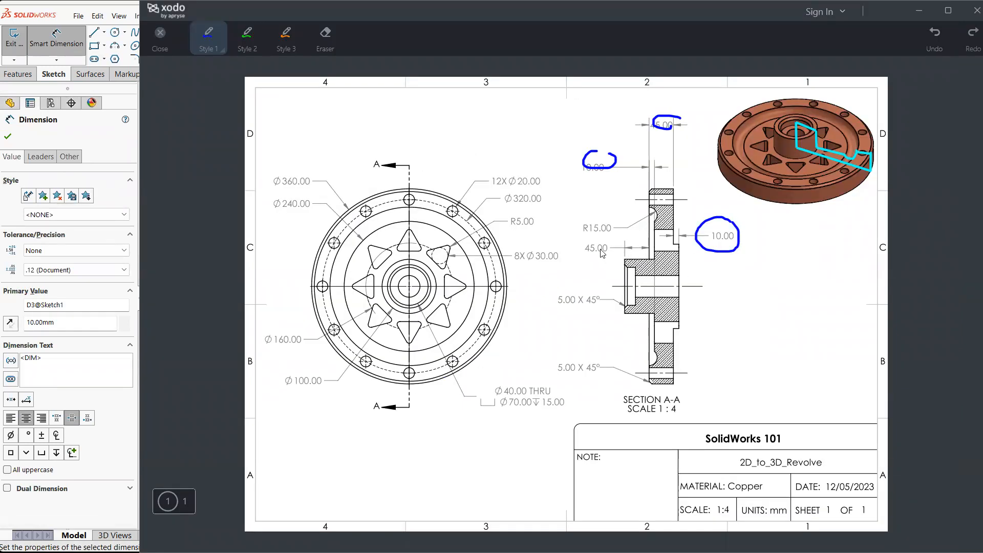
pyautogui.hotkey('alt', 'Tab')
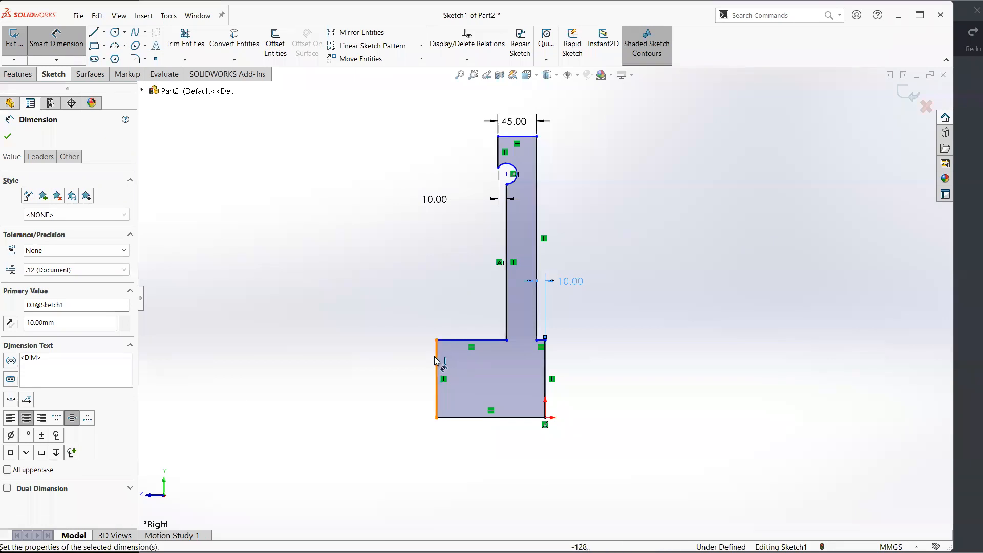
pyautogui.click(436, 362)
pyautogui.click(506, 319)
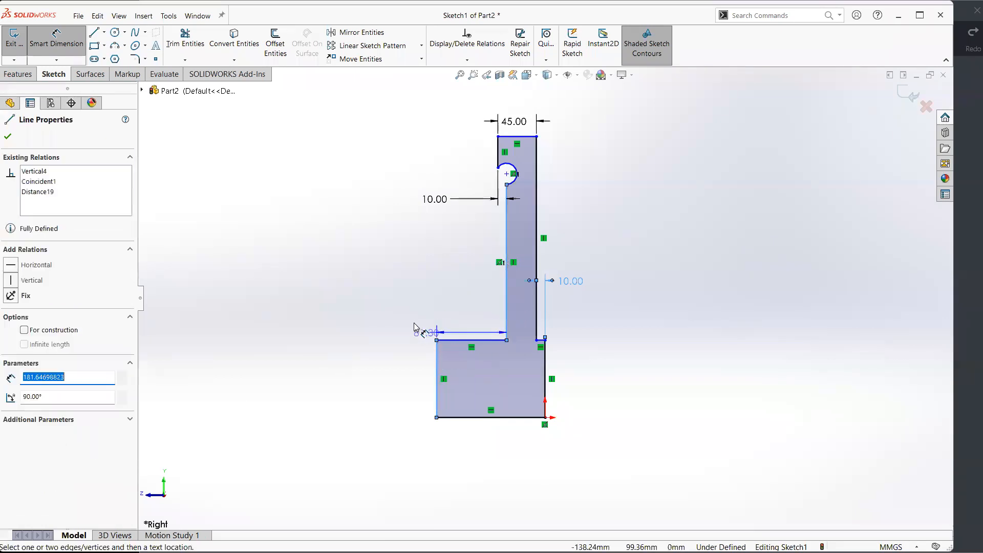
pyautogui.click(393, 314)
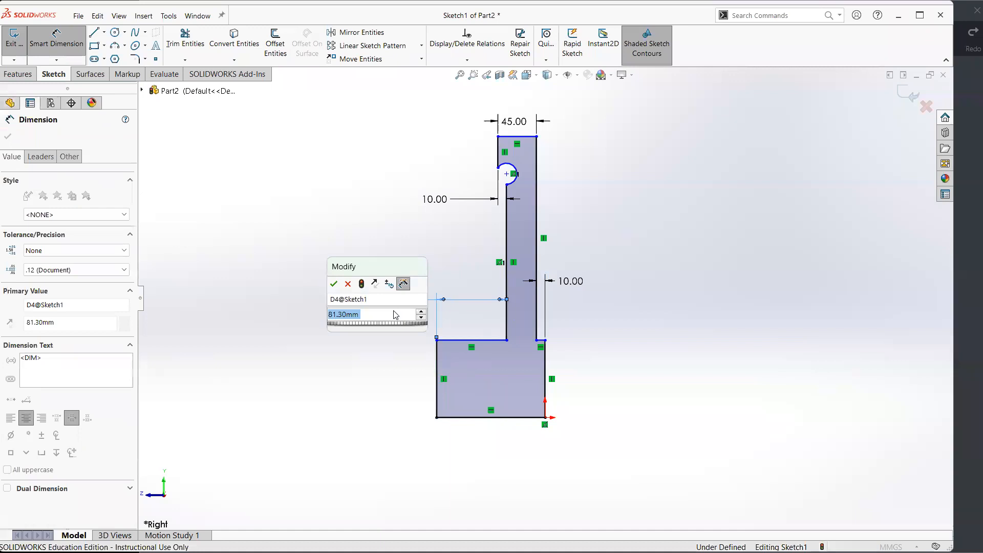
pyautogui.write('45')
pyautogui.press('Return')
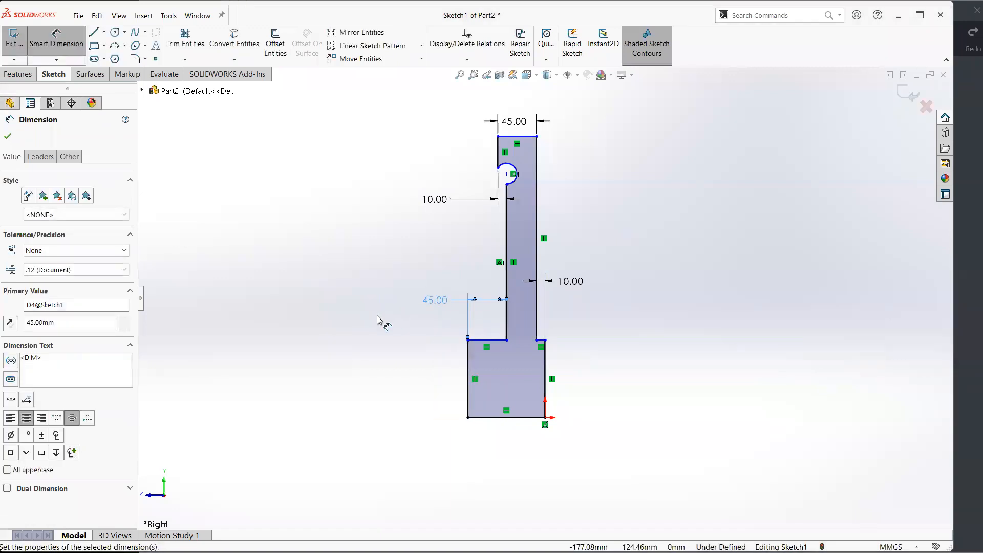
pyautogui.click(674, 324)
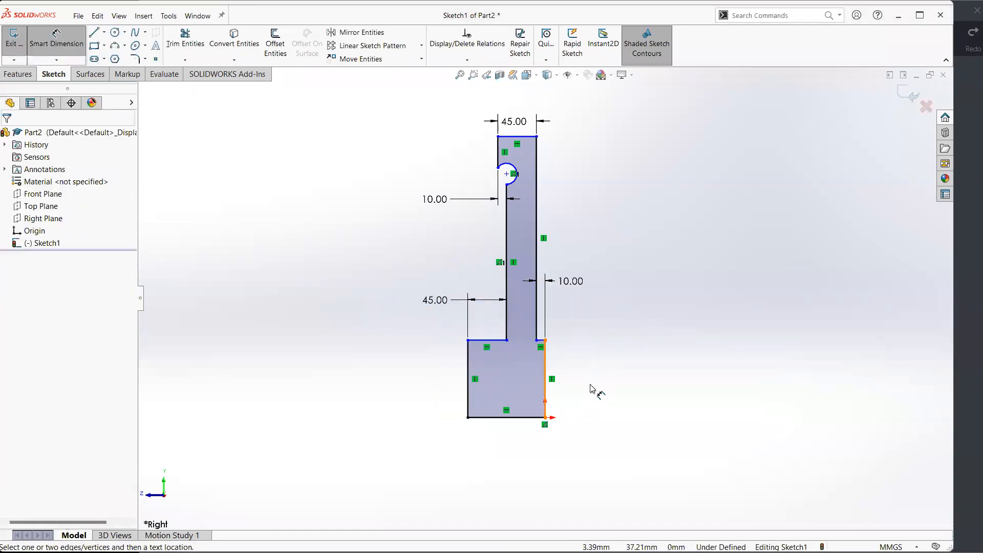
pyautogui.moveTo(573, 287); pyautogui.dragTo(589, 312)
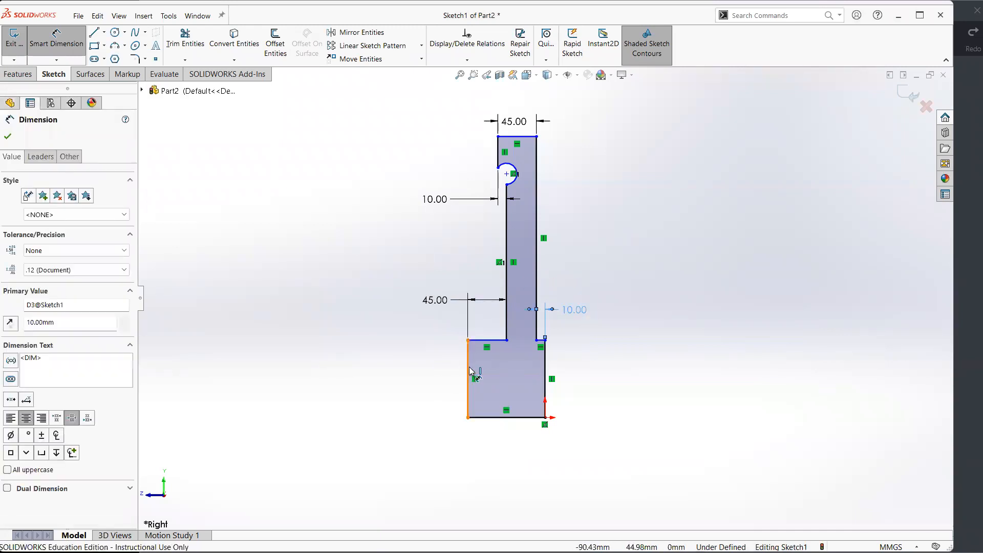
# Step: Leave dimensioning and raise the hub's 45 mm long upper edge slightly above its original position
pyautogui.press('Escape')
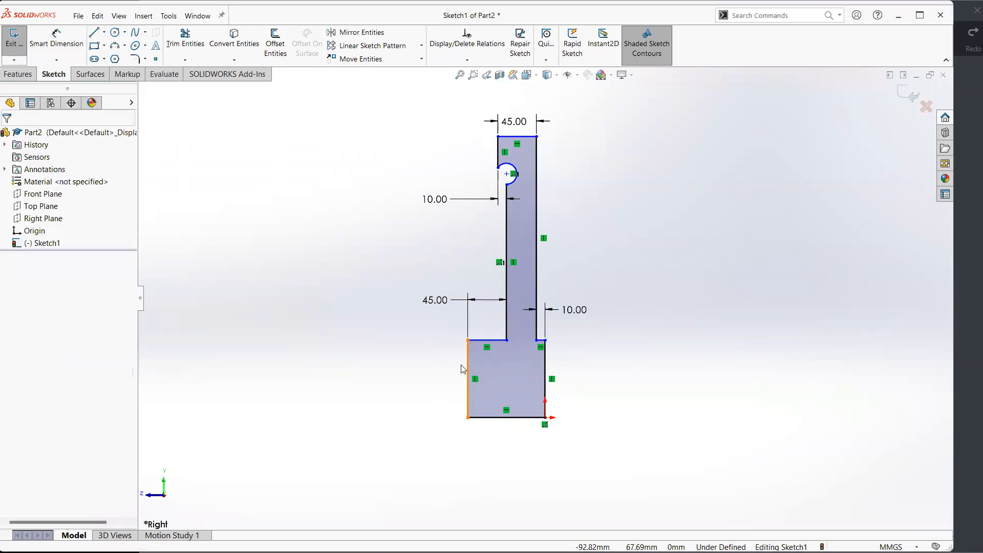
pyautogui.click(496, 341)
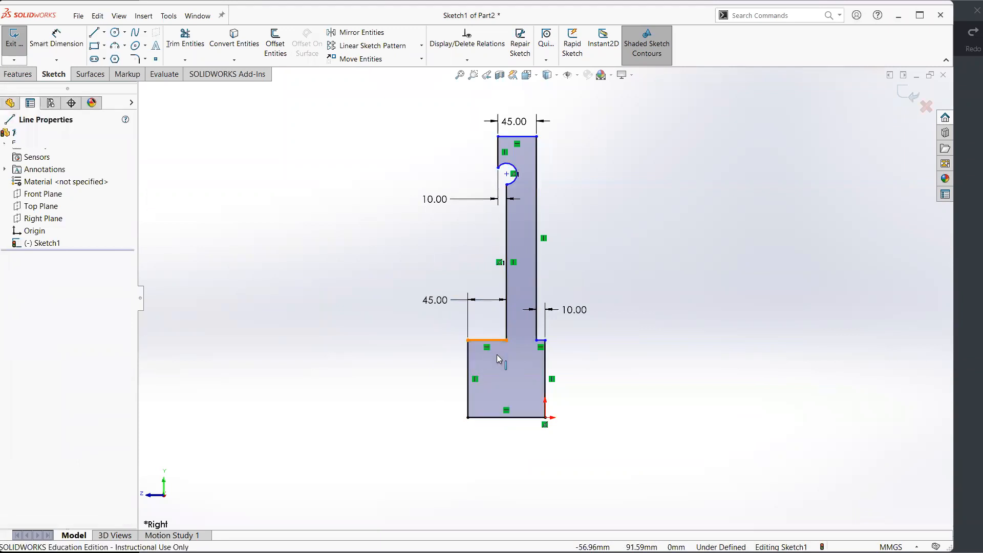
pyautogui.moveTo(501, 363); pyautogui.dragTo(501, 338)
pyautogui.click(468, 380)
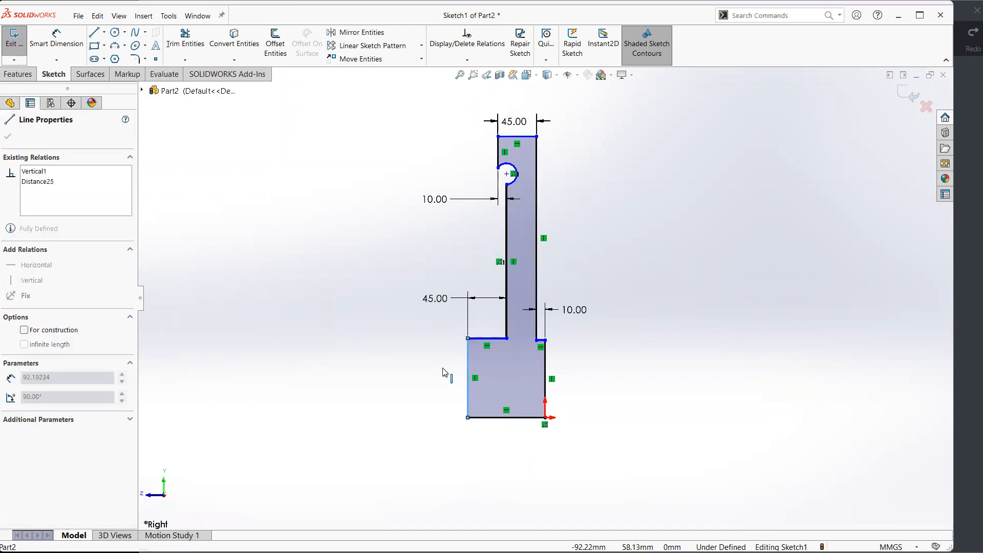
pyautogui.click(491, 353)
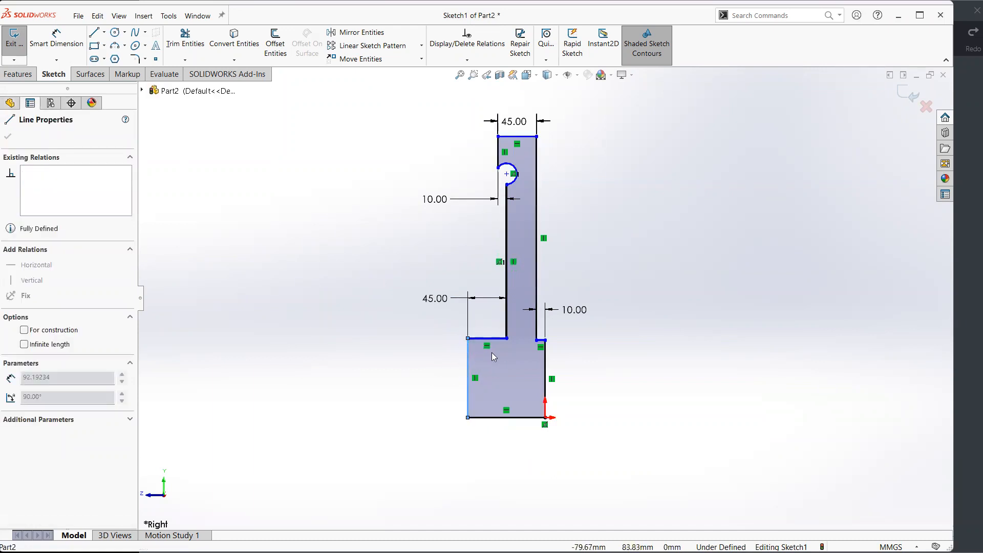
pyautogui.click(644, 324)
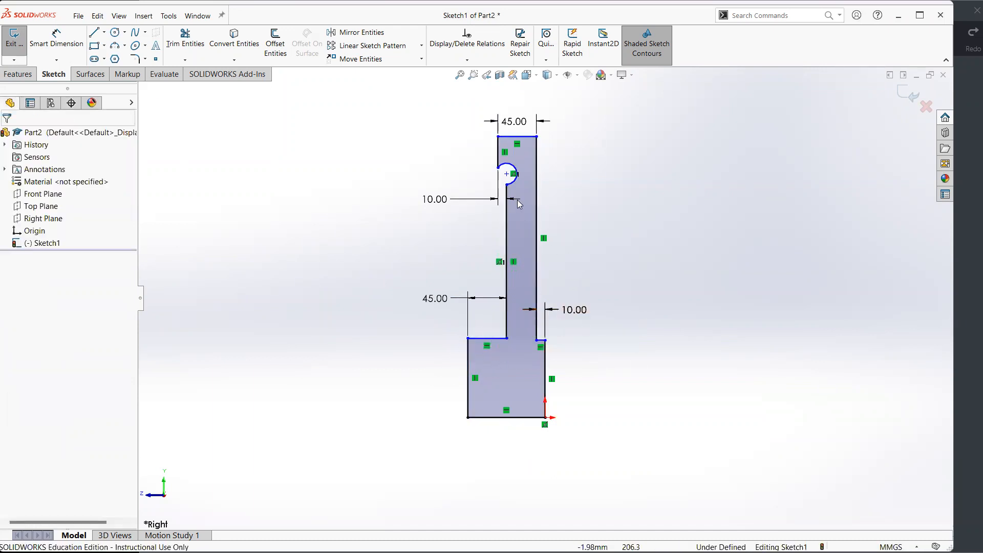
# Step: Check the drawing and move the arc groove lower along the web line, to about 215 mm above the base line
pyautogui.hotkey('alt', 'Tab')
pyautogui.hotkey('alt', 'Tab')
pyautogui.moveTo(507, 181); pyautogui.dragTo(507, 233)
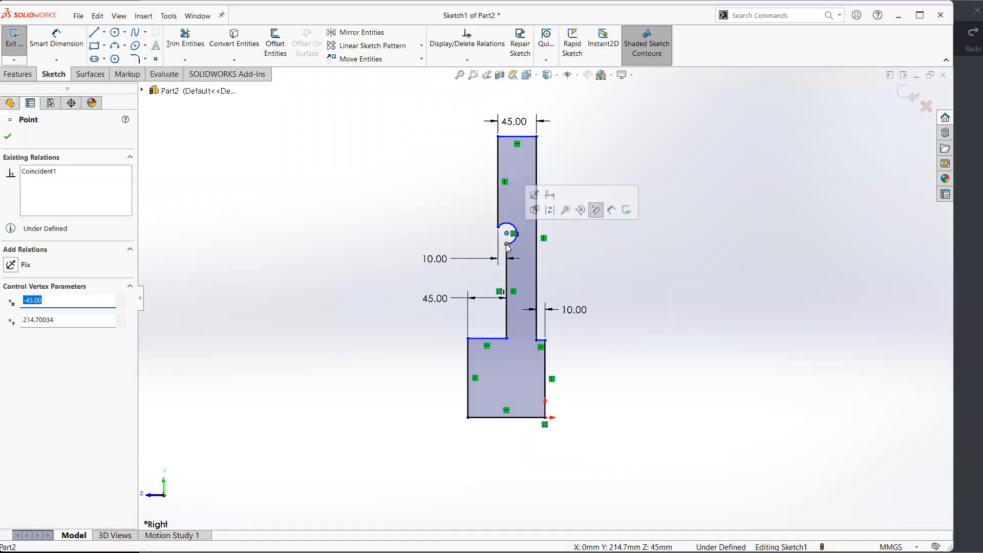
pyautogui.press('Escape')
# Step: Try to make the groove arc's centre point coincident with the rim's short vertical edge, and undo the relation
pyautogui.click(507, 233)
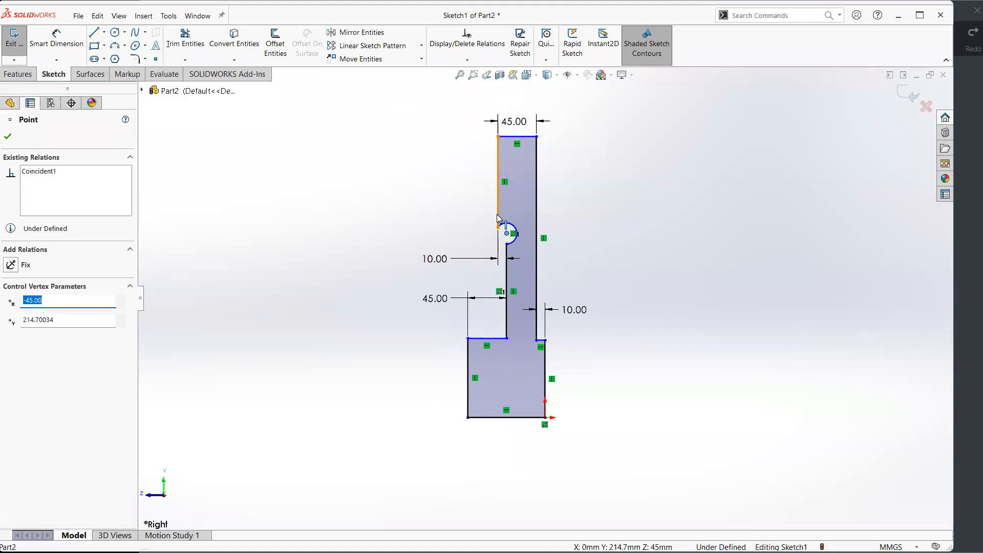
pyautogui.keyDown('ctrl'); pyautogui.click(497, 195); pyautogui.keyUp('ctrl')
pyautogui.click(50, 334)
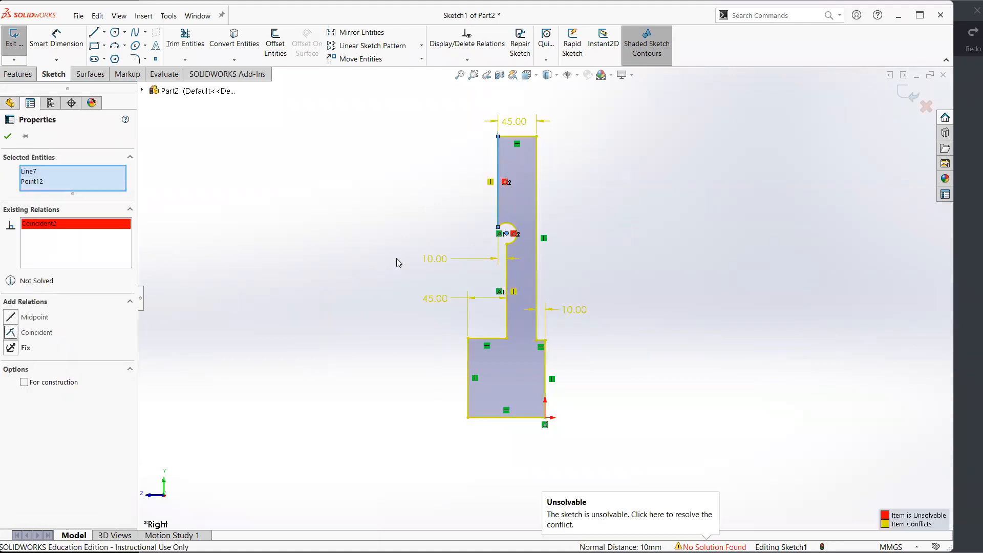
pyautogui.click(397, 258)
pyautogui.hotkey('ctrl', 'z')
# Step: Check the groove in Xodo, dimension the arc's radius as 15 mm in SOLIDWORKS, and move that dimension to the opposite side of the profile
pyautogui.hotkey('alt', 'Tab')
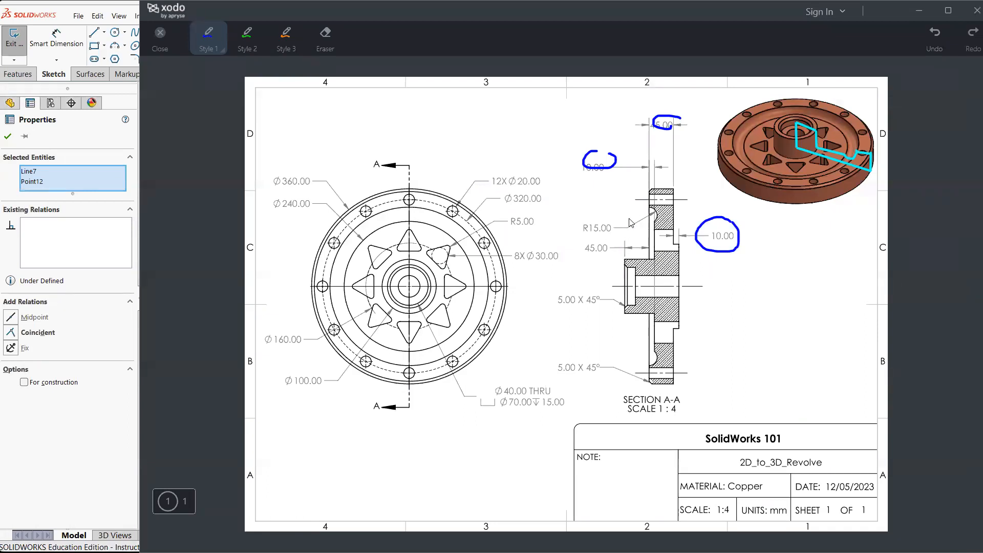
pyautogui.hotkey('alt', 'Tab')
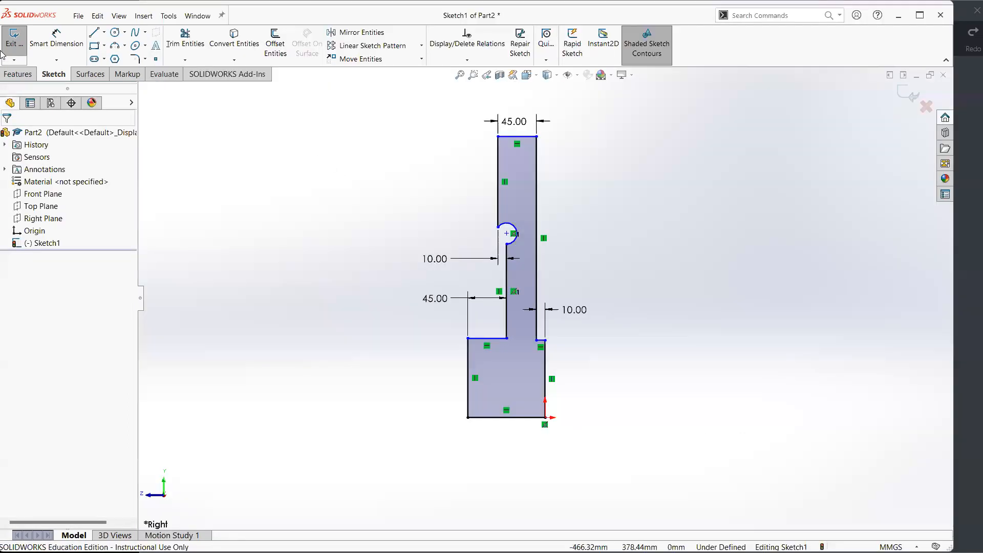
pyautogui.click(55, 37)
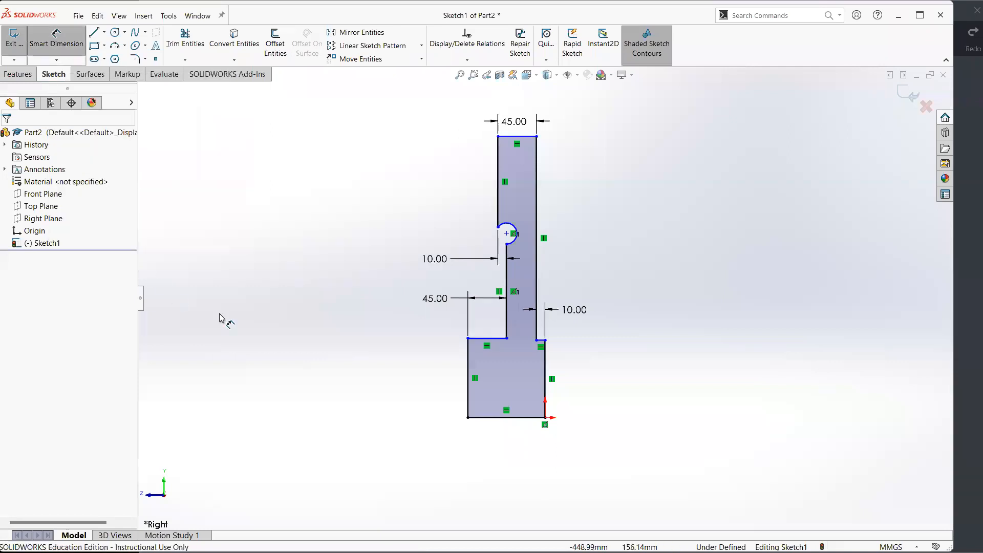
pyautogui.click(513, 229)
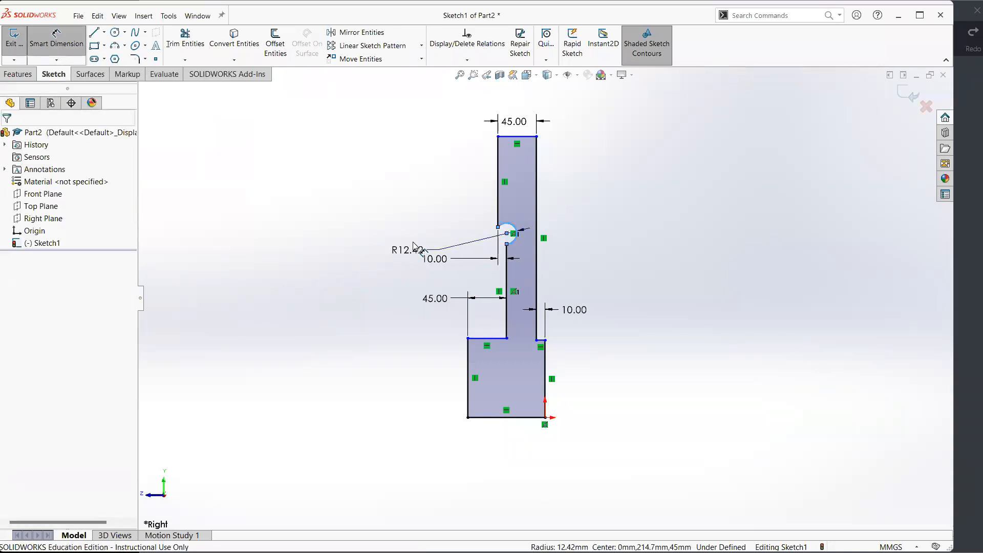
pyautogui.click(417, 247)
pyautogui.write('15')
pyautogui.press('Return')
pyautogui.press('Escape')
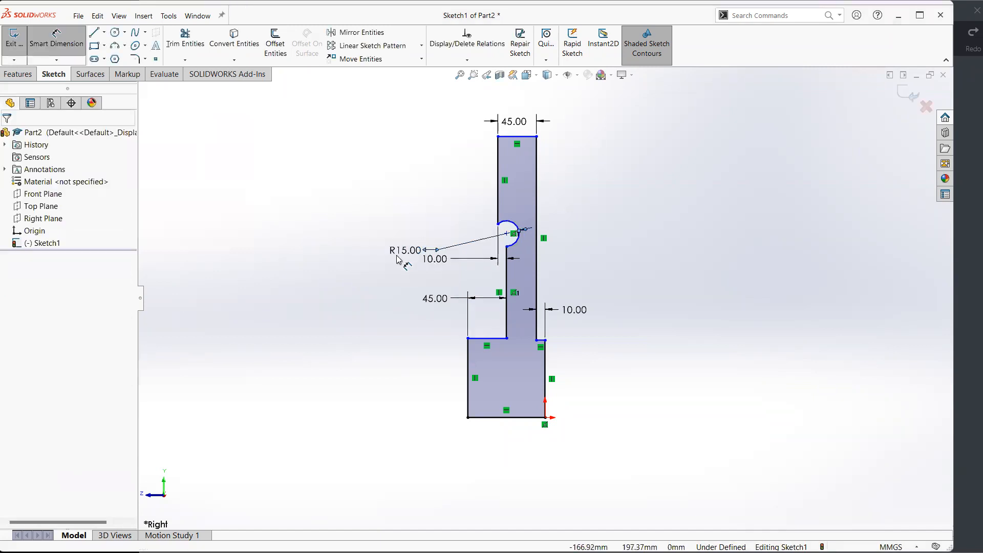
pyautogui.moveTo(394, 254); pyautogui.dragTo(595, 188)
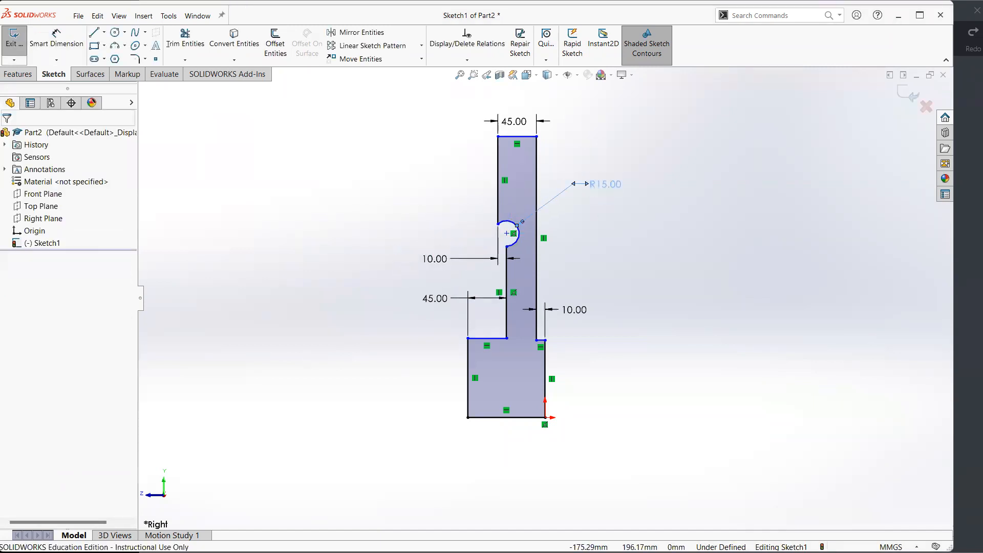
# Step: In Xodo, mark the R15.00 callout and the section's heights with the pen, and clear all pen marks from the drawing
pyautogui.hotkey('alt', 'Tab')
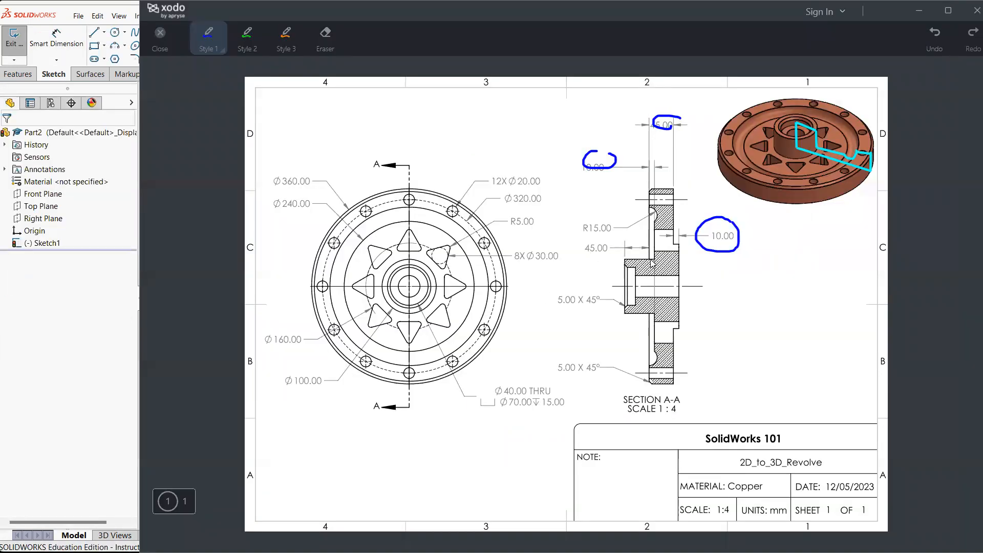
pyautogui.moveTo(620, 224); pyautogui.dragTo(595, 233)
pyautogui.hotkey('ctrl', 'z')
pyautogui.hotkey('ctrl', 'z')
pyautogui.hotkey('ctrl', 'z')
pyautogui.moveTo(704, 191); pyautogui.dragTo(707, 283)
pyautogui.hotkey('ctrl', 'z')
pyautogui.hotkey('ctrl', 'z')
pyautogui.hotkey('ctrl', 'z')
pyautogui.hotkey('ctrl', 'z')
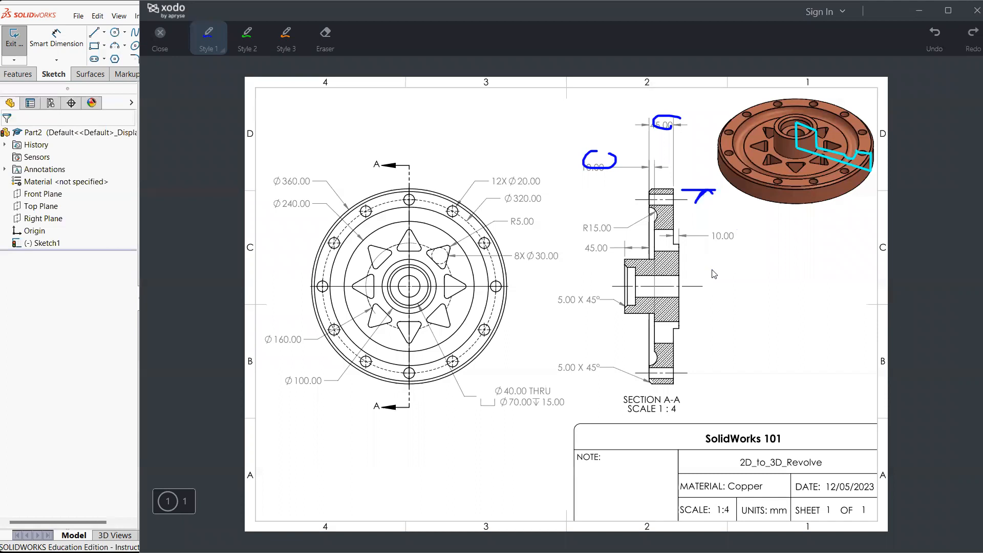
pyautogui.hotkey('ctrl', 'z')
pyautogui.hotkey('ctrl', 'z')
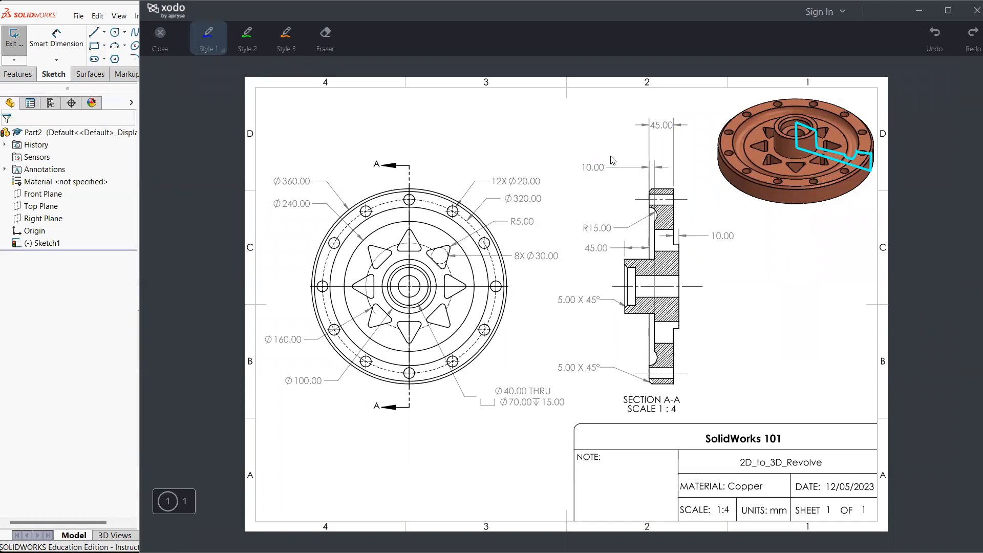
pyautogui.hotkey('alt', 'Tab')
pyautogui.moveTo(441, 206); pyautogui.dragTo(433, 127, button='right')
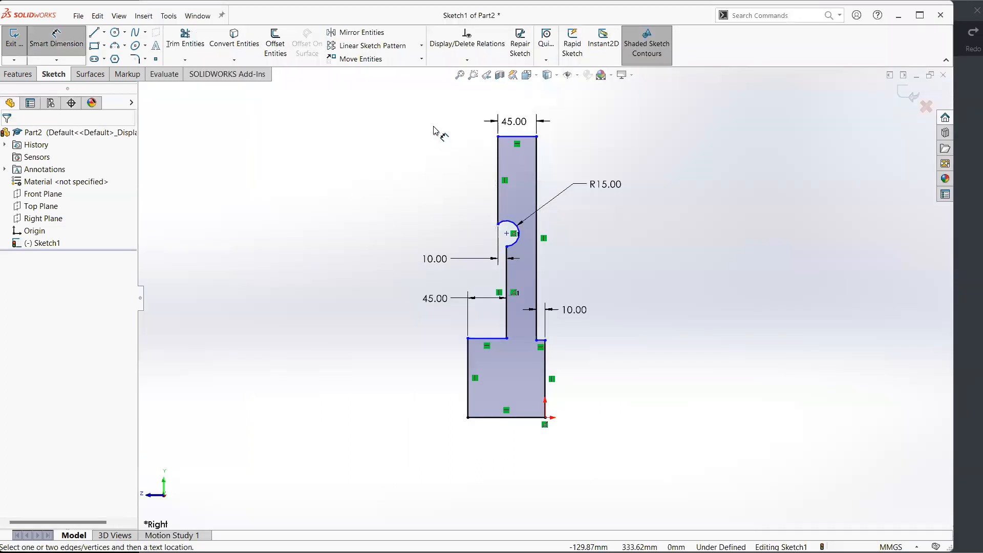
pyautogui.click(506, 136)
pyautogui.click(497, 417)
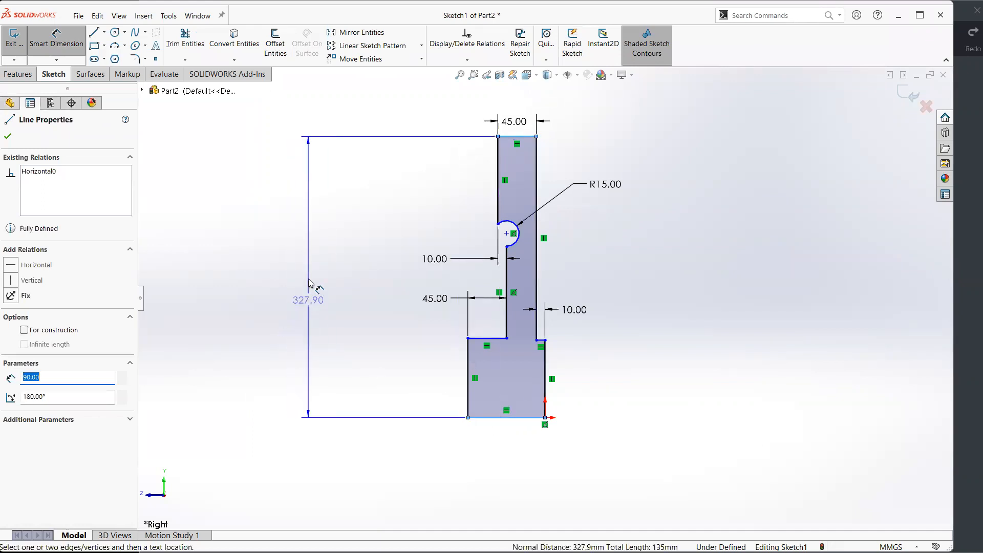
pyautogui.press('Escape')
# Step: In Xodo, mark the Ø360.00 and R15.00 callouts and the section's height with the pen, and undo those marks
pyautogui.hotkey('alt', 'Tab')
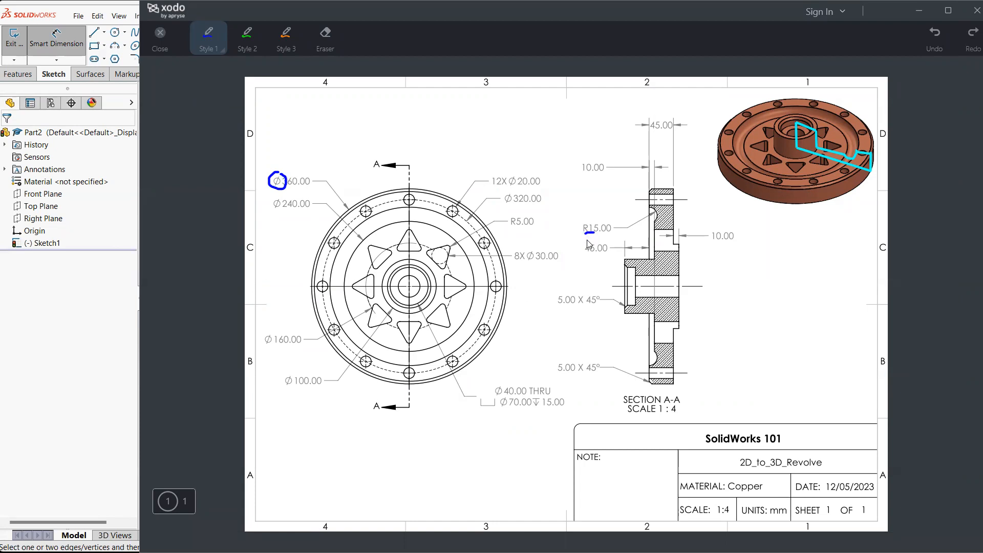
pyautogui.hotkey('ctrl', 'z')
pyautogui.hotkey('ctrl', 'z')
pyautogui.moveTo(682, 188)
pyautogui.mouseDown()
pyautogui.moveTo(714, 188)
pyautogui.moveTo(707, 225)
pyautogui.moveTo(735, 389)
pyautogui.mouseUp()
pyautogui.hotkey('ctrl', 'z')
pyautogui.hotkey('ctrl', 'z')
pyautogui.moveTo(692, 249); pyautogui.dragTo(692, 195)
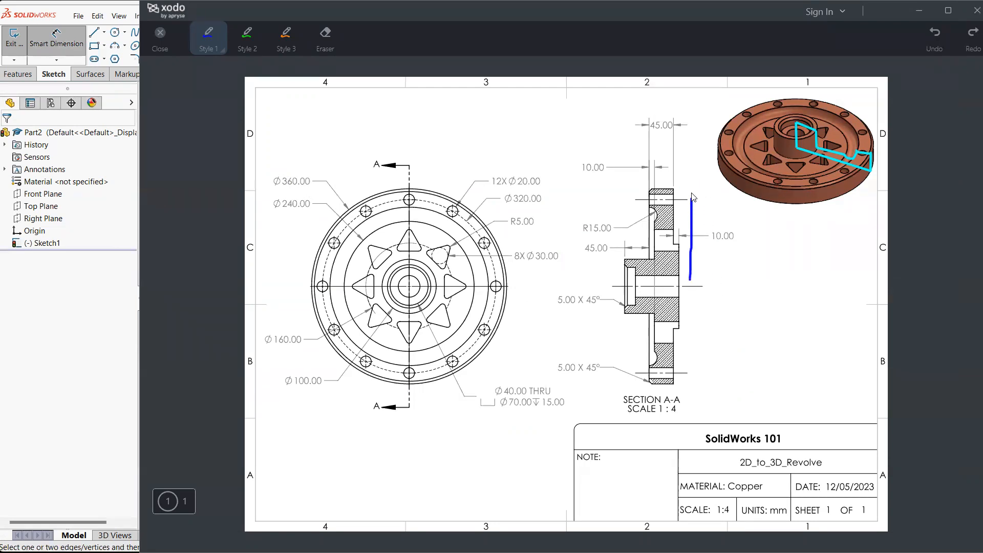
pyautogui.hotkey('ctrl', 'z')
# Step: In SOLIDWORKS, sketch a trial slanted solid line beside the profile and delete it
pyautogui.hotkey('alt', 'Tab')
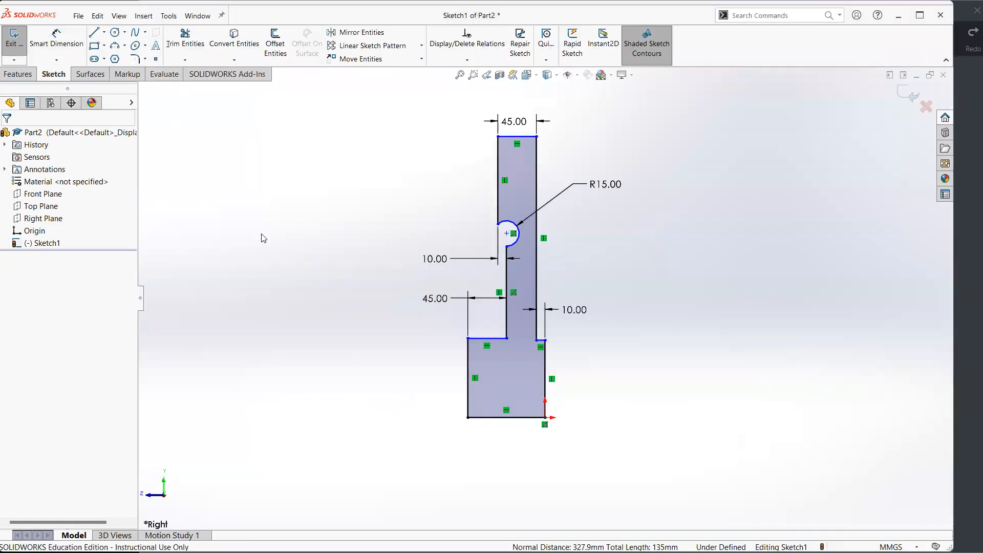
pyautogui.hotkey('alt', 'Tab')
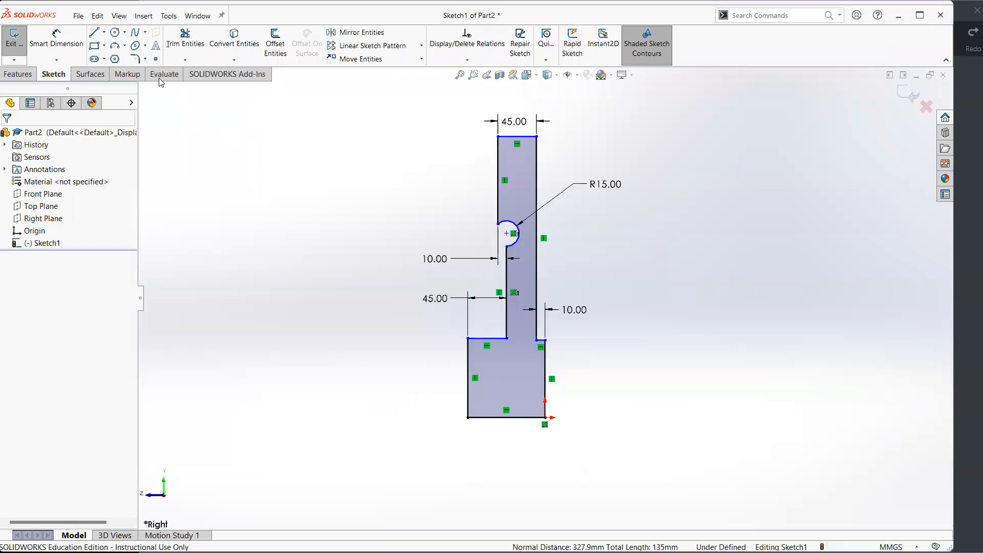
pyautogui.click(105, 33)
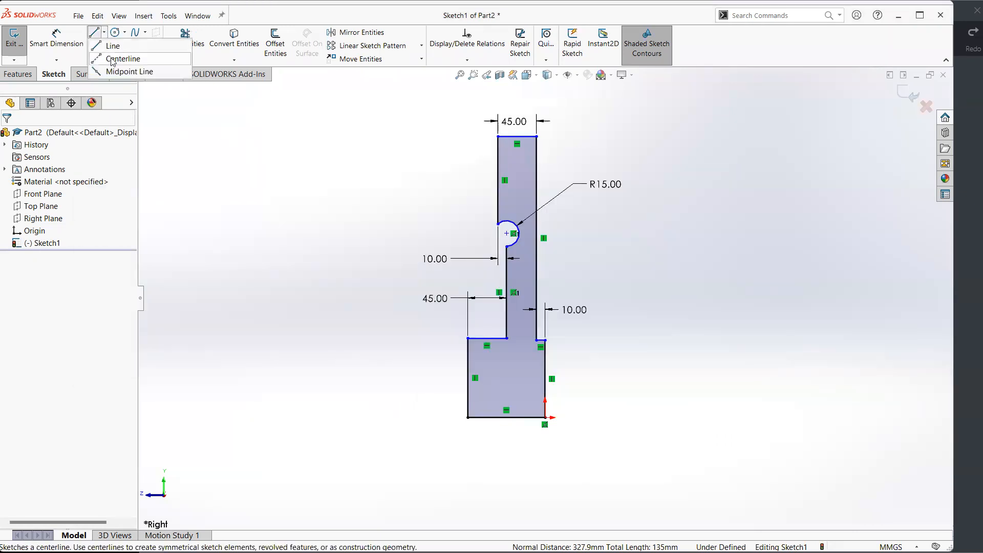
pyautogui.click(110, 46)
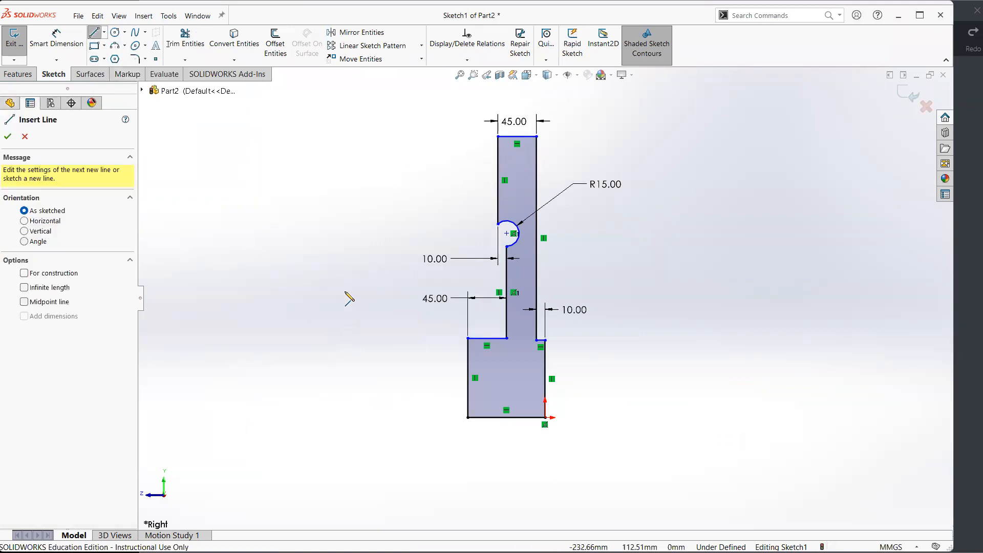
pyautogui.click(342, 286)
pyautogui.click(318, 357)
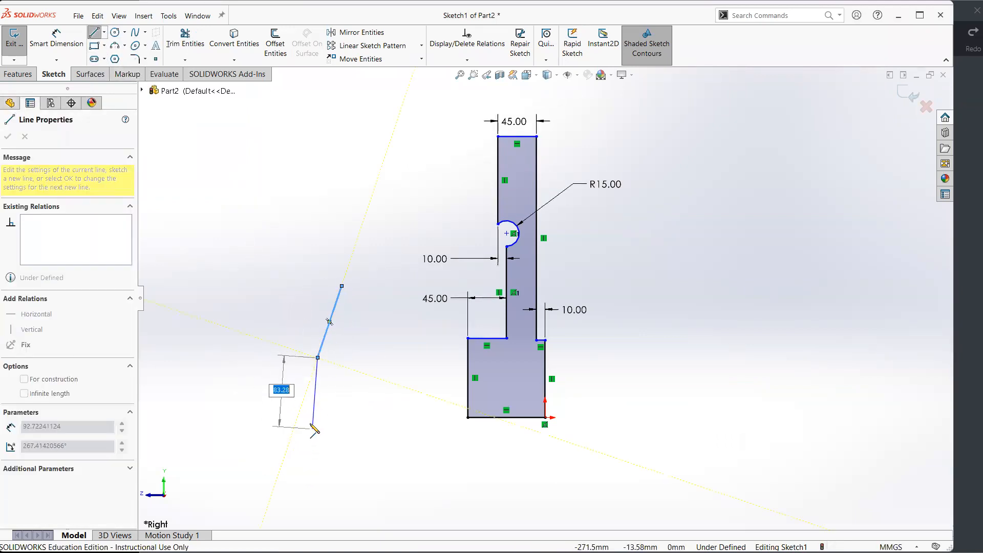
pyautogui.press('Escape')
pyautogui.click(329, 324)
pyautogui.press('Delete')
# Step: Draw a horizontal centerline about 291 mm long from the origin along the hub's base line, extending past the hub
pyautogui.click(104, 33)
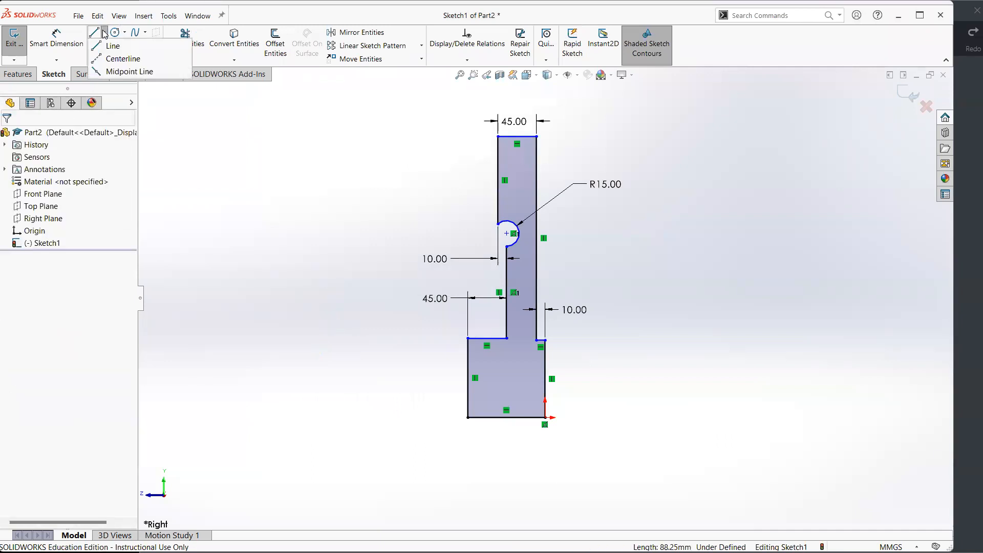
pyautogui.click(138, 61)
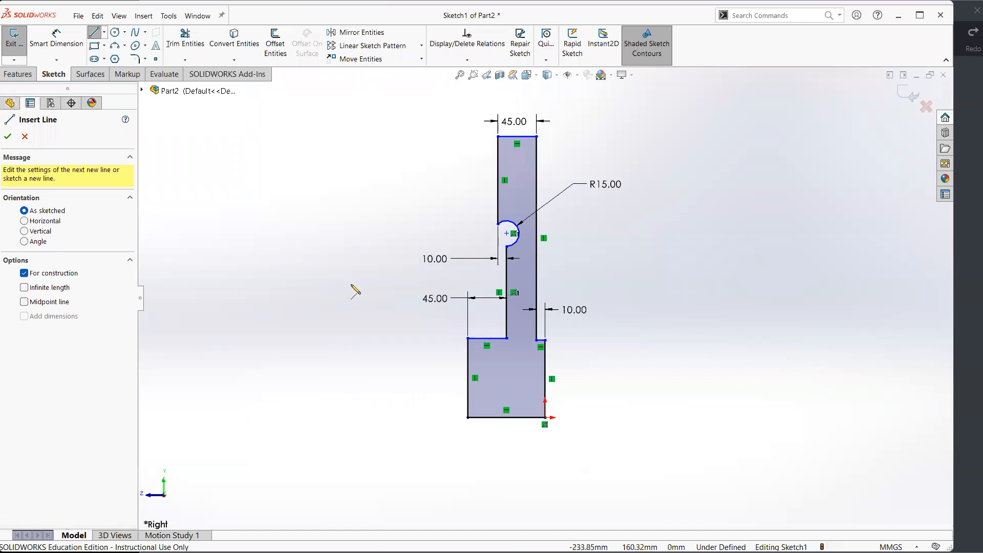
pyautogui.click(545, 417)
pyautogui.click(296, 418)
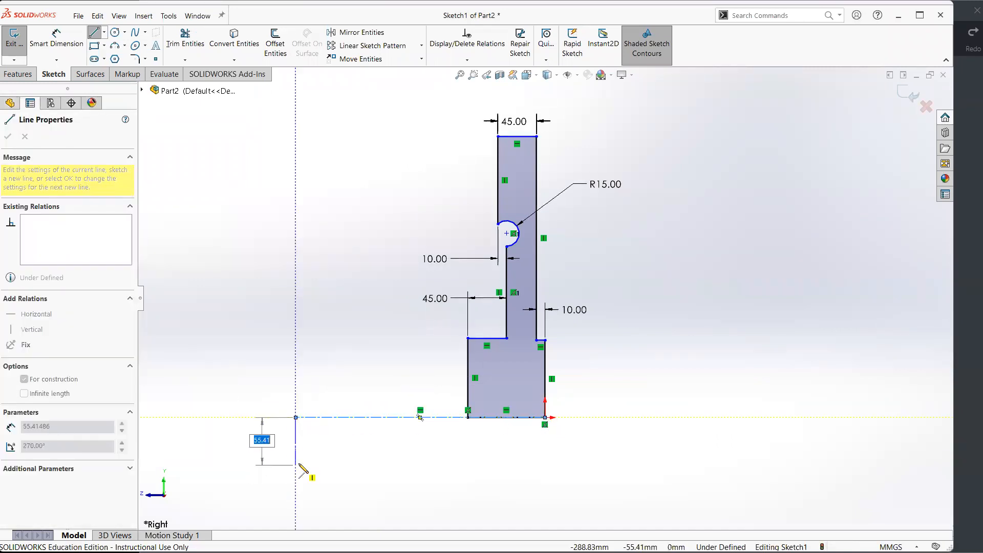
pyautogui.press('Escape')
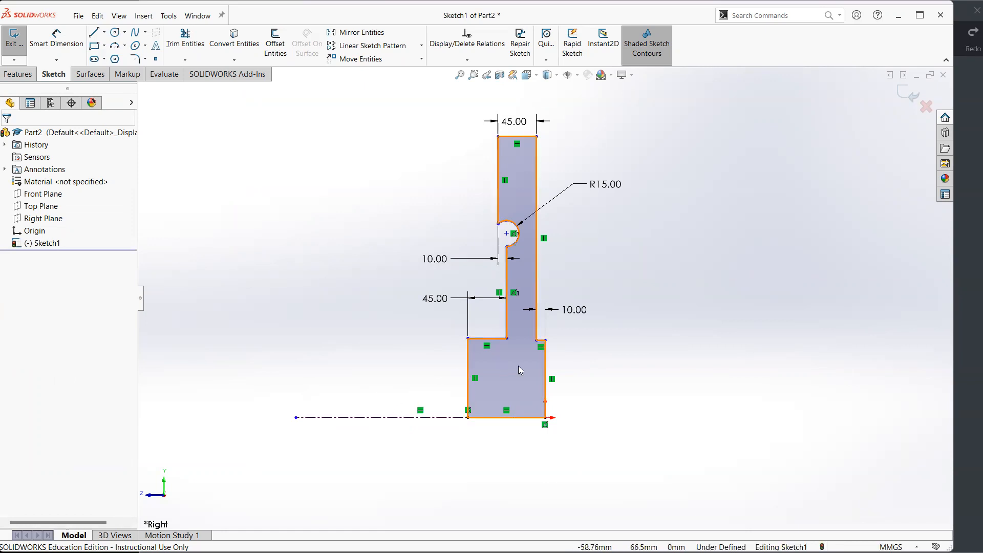
# Step: Check the drawing in Xodo and, back in SOLIDWORKS, dimension the profile's top edge to the centerline at 180 mm, half of 360
pyautogui.hotkey('alt', 'Tab')
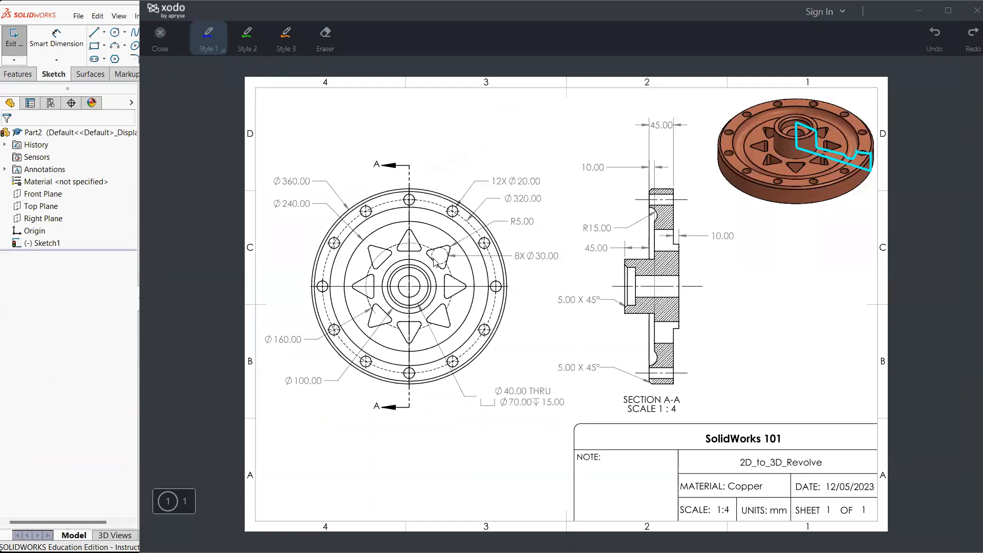
pyautogui.hotkey('alt', 'Tab')
pyautogui.click(56, 40)
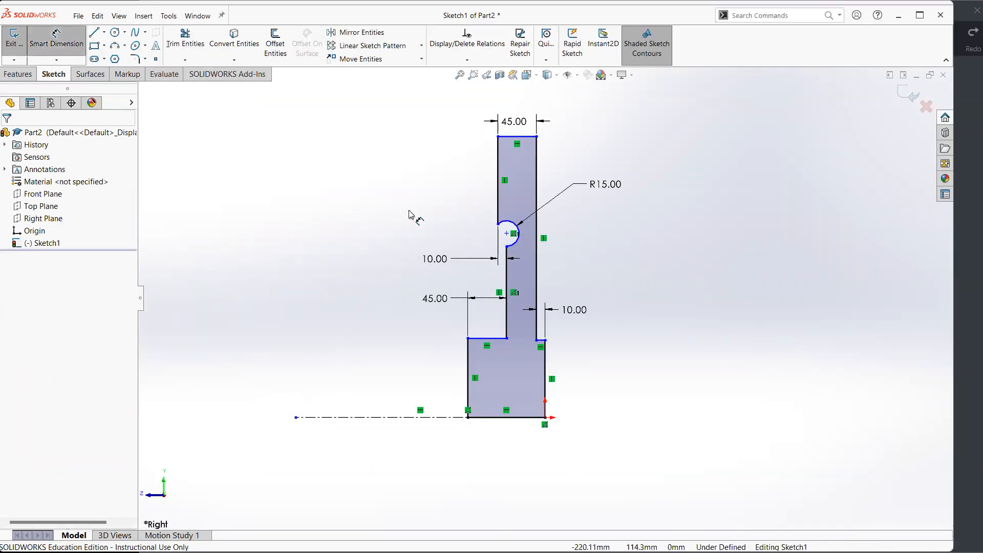
pyautogui.click(517, 137)
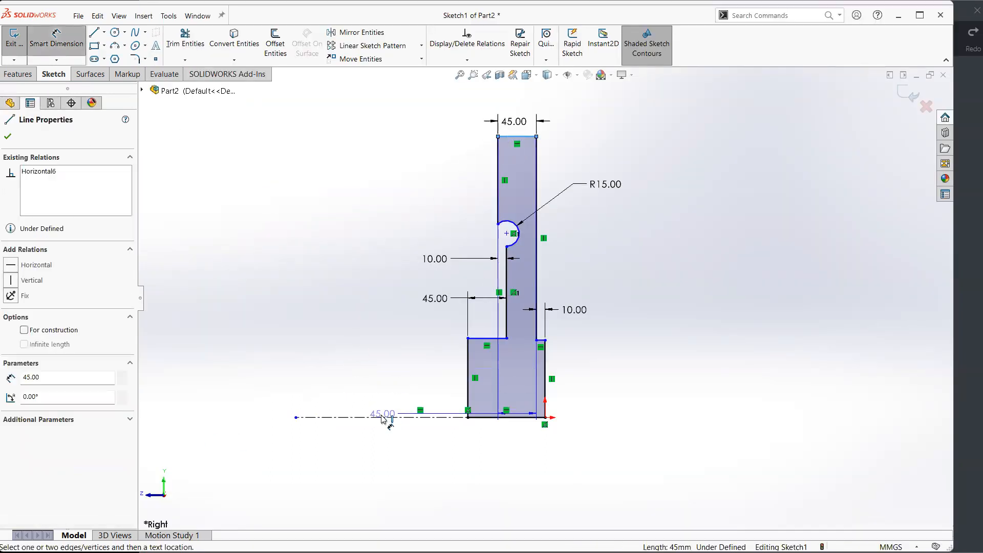
pyautogui.click(382, 417)
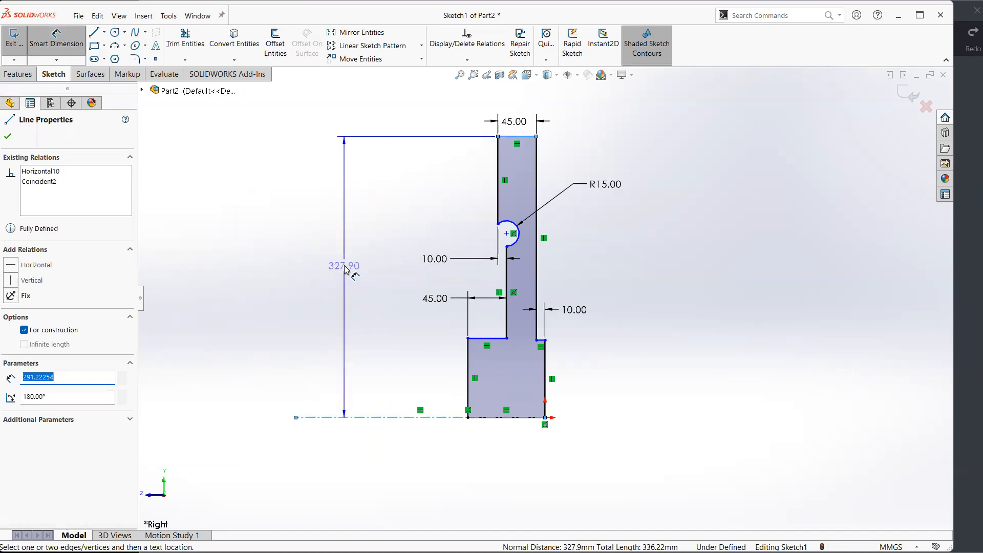
pyautogui.click(346, 269)
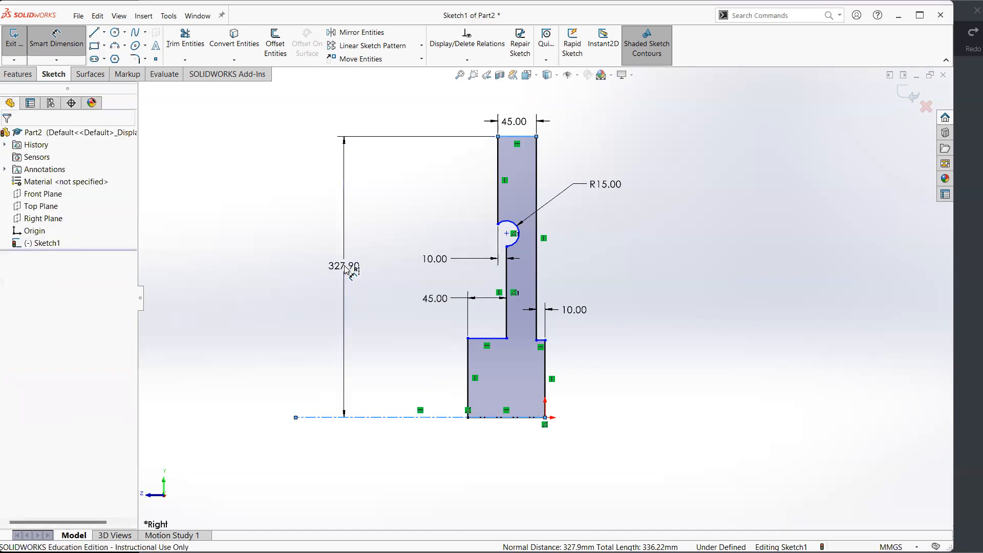
pyautogui.write('360/')
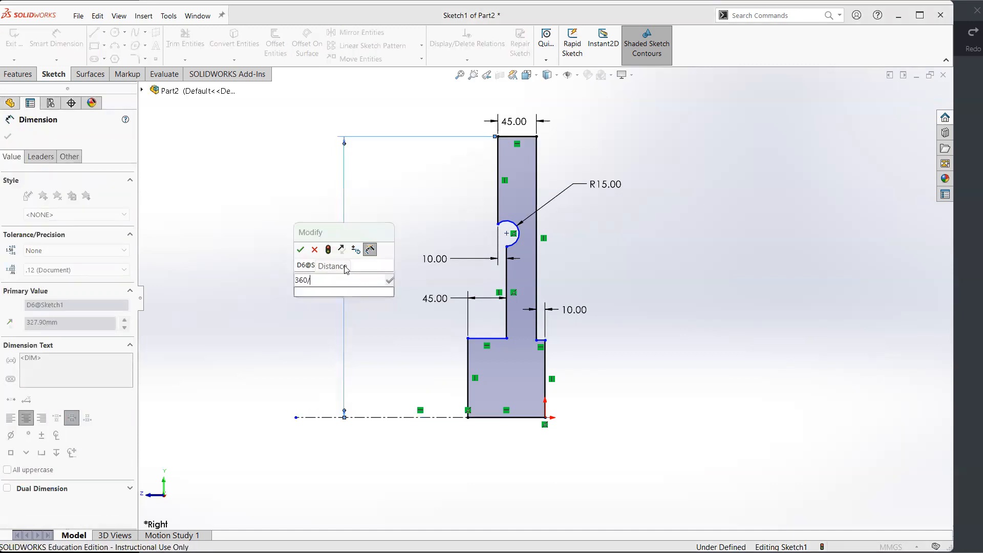
pyautogui.press('Return')
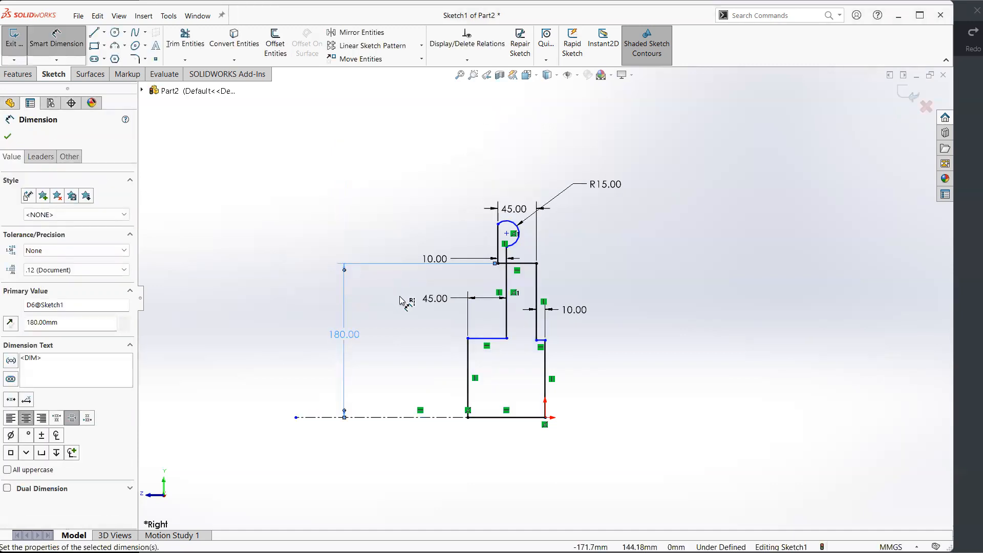
# Step: Undo the last height value and delete the dimension between the top edge and the centerline
pyautogui.hotkey('ctrl', 'z')
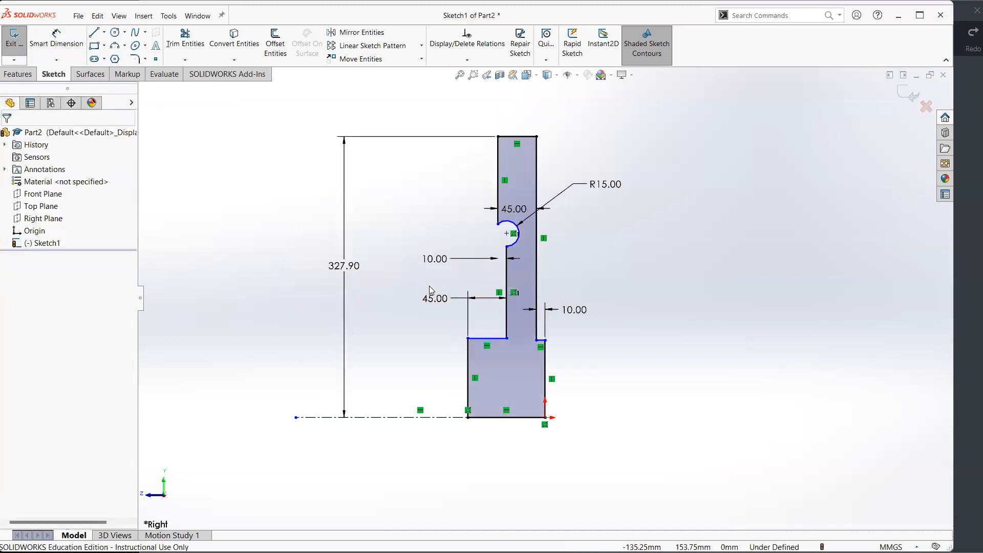
pyautogui.click(344, 263)
pyautogui.press('Delete')
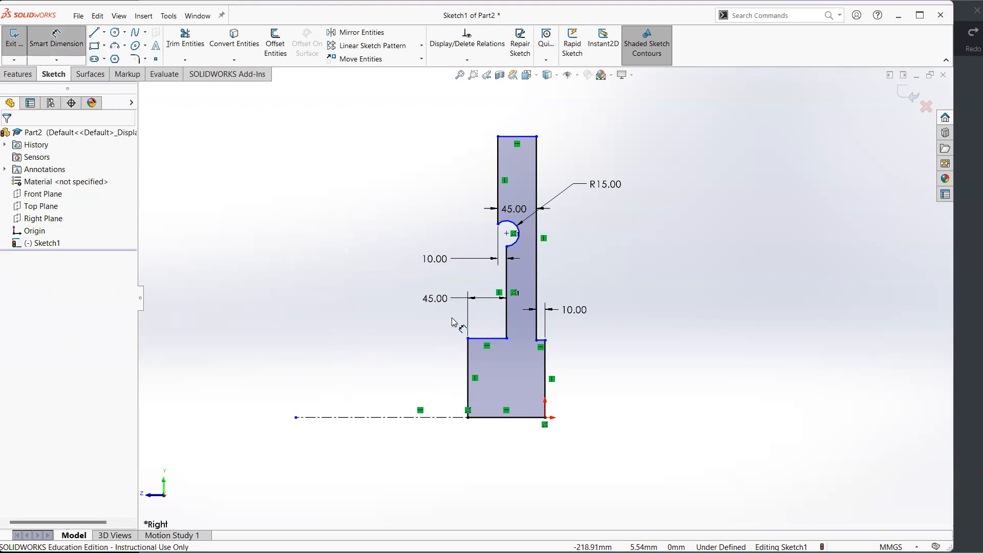
pyautogui.click(516, 137)
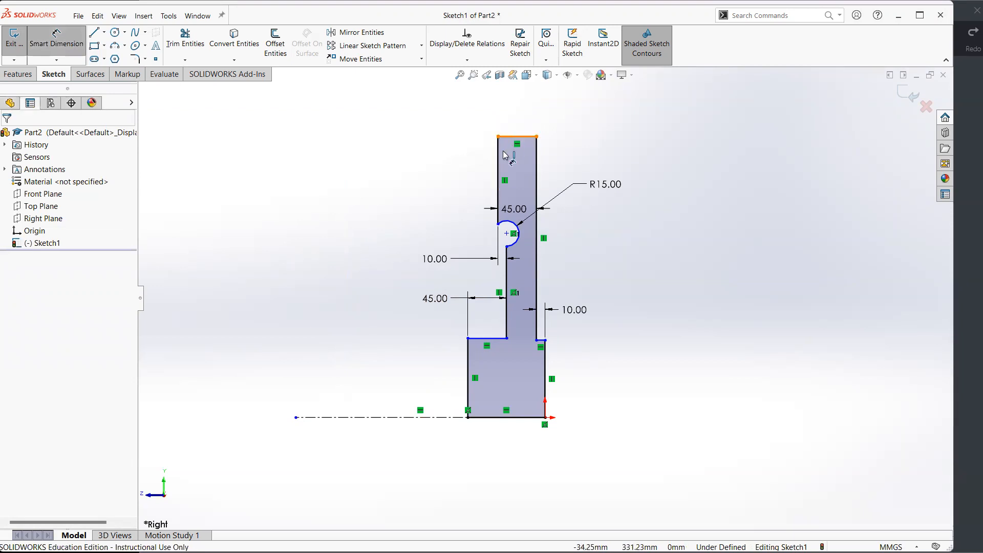
pyautogui.click(366, 418)
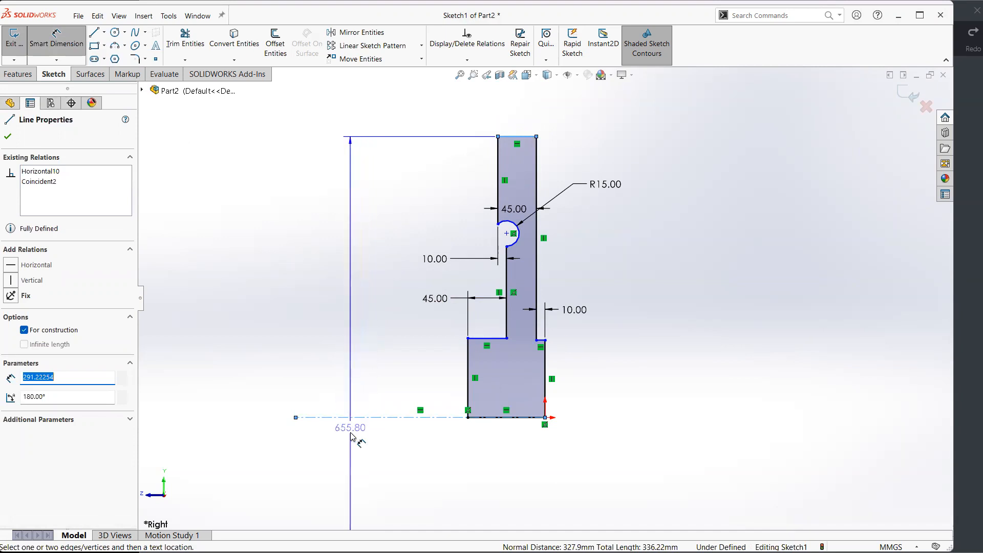
pyautogui.scroll(5, 335, 429)
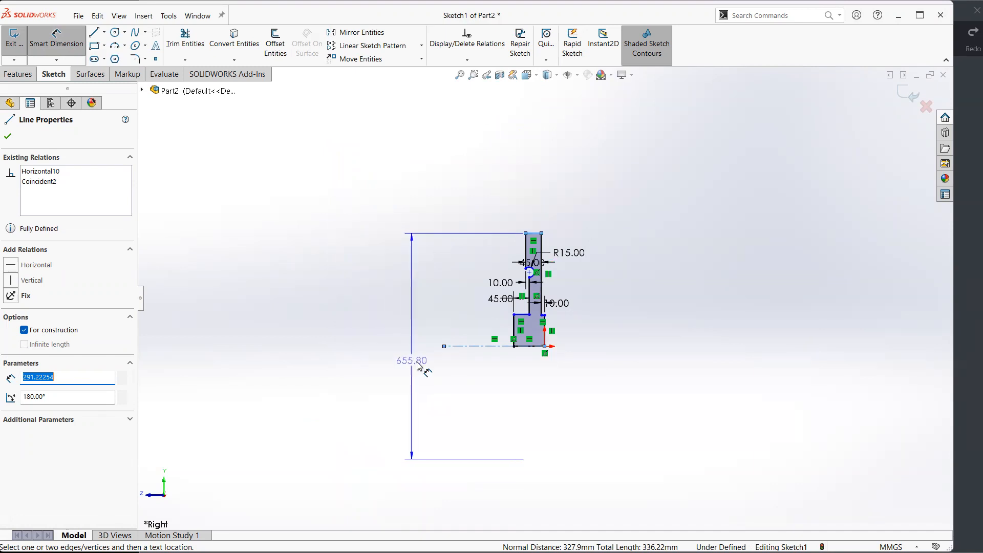
pyautogui.click(397, 344)
pyautogui.press('Escape')
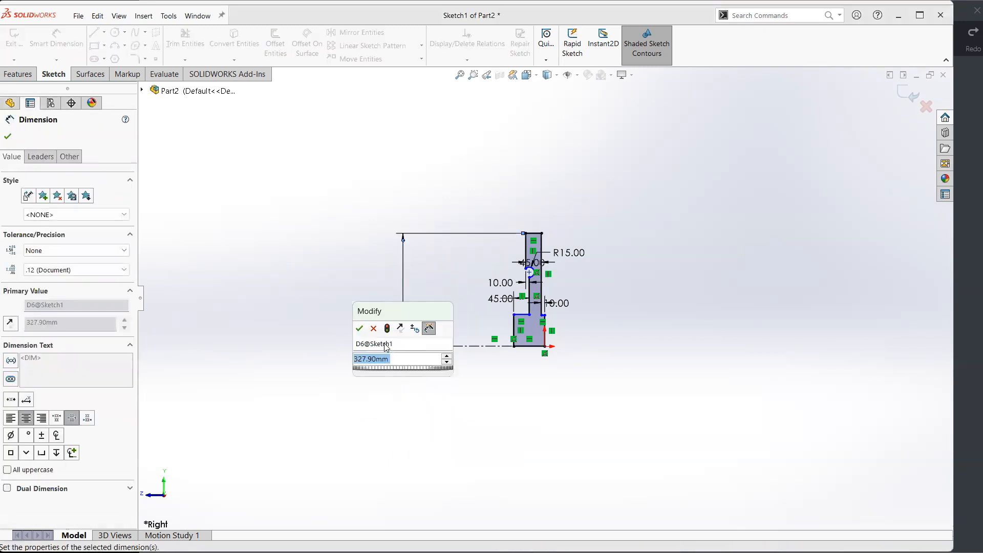
pyautogui.hotkey('ctrl', 'z')
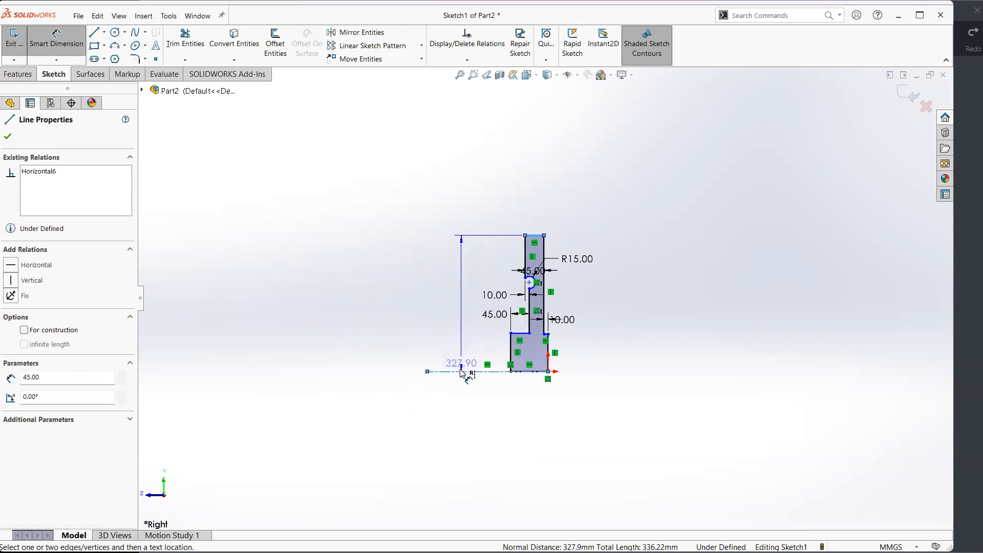
# Step: Dimension the profile's top edge about the centerline as a doubled distance of 360 mm
pyautogui.click(452, 372)
pyautogui.click(408, 391)
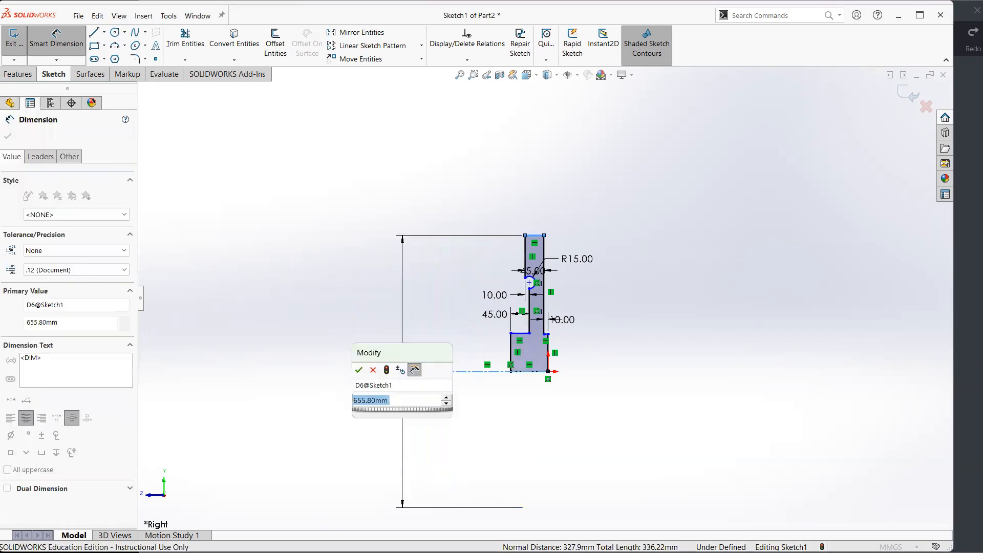
pyautogui.write('360')
pyautogui.press('Return')
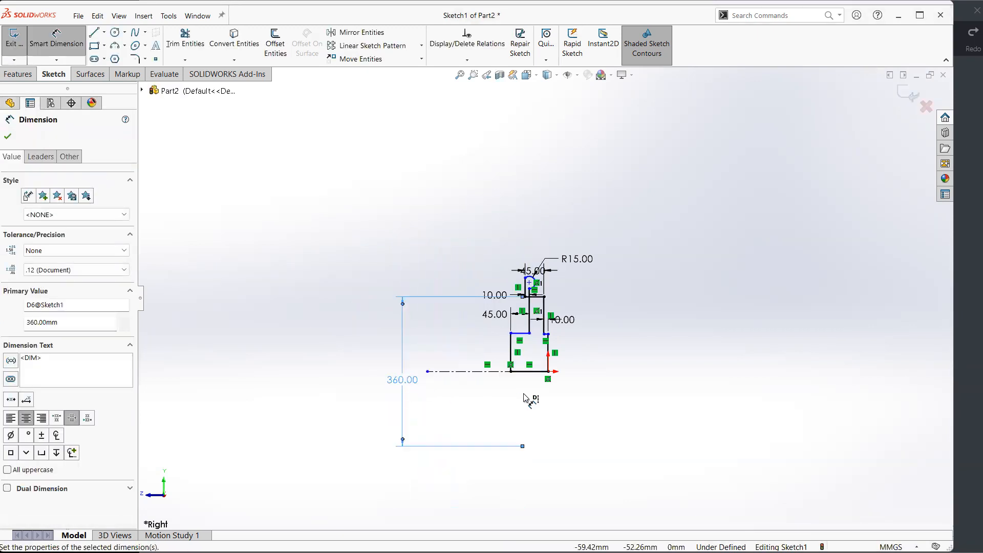
# Step: Move the R15 arc down into the flange so it sits below the profile's top edge
pyautogui.press('Escape')
pyautogui.scroll(-5, 532, 381)
pyautogui.moveTo(533, 176)
pyautogui.mouseDown()
pyautogui.moveTo(518, 259)
pyautogui.moveTo(525, 271)
pyautogui.mouseUp()
pyautogui.click(654, 430)
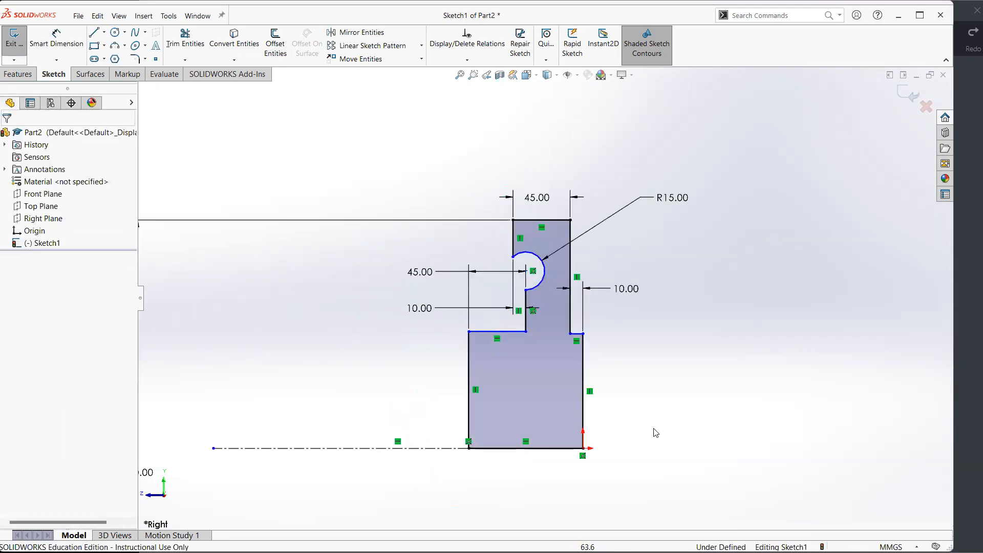
# Step: In Xodo, draw a pen line from the section's R15.00 groove across to the front view, and undo it
pyautogui.hotkey('alt', 'Tab')
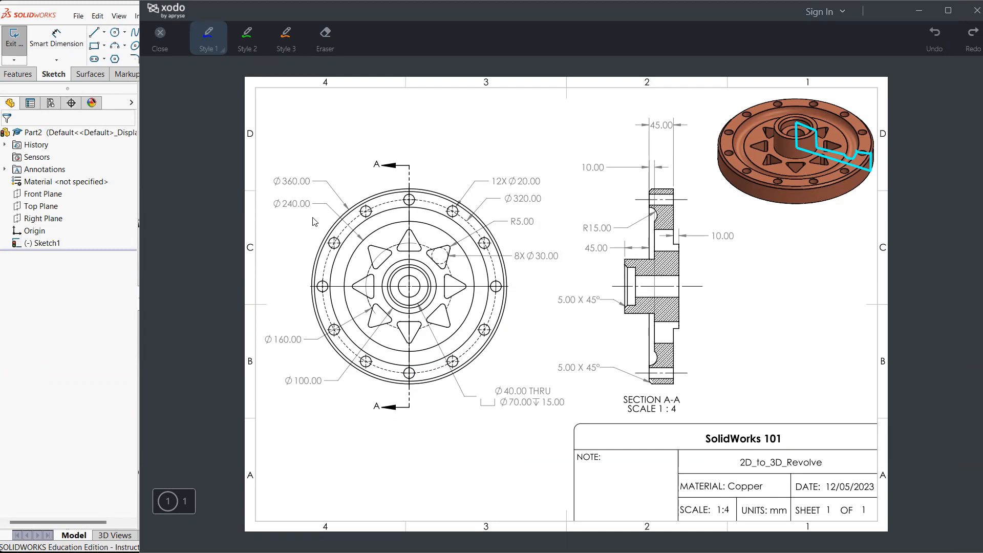
pyautogui.moveTo(659, 224); pyautogui.dragTo(399, 224)
pyautogui.hotkey('ctrl', 'z')
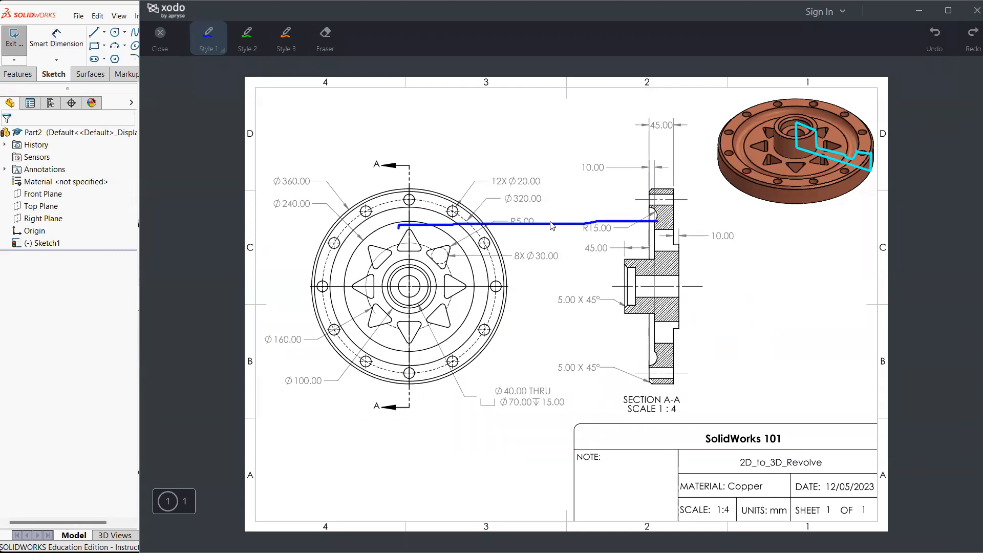
pyautogui.hotkey('ctrl', 'z')
# Step: In SOLIDWORKS, dimension the R15 arc's lower endpoint about the centerline as a doubled distance of 240 mm
pyautogui.hotkey('alt', 'Tab')
pyautogui.scroll(2, 439, 298)
pyautogui.keyDown('ctrl'); pyautogui.moveTo(439, 296); pyautogui.dragTo(499, 251, button='middle'); pyautogui.keyUp('ctrl')
pyautogui.click(56, 39)
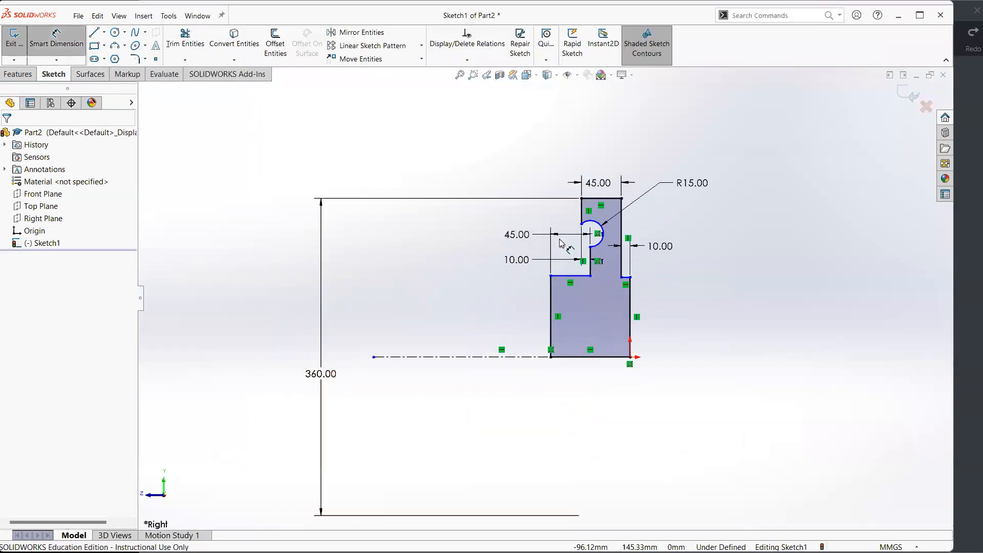
pyautogui.click(591, 247)
pyautogui.click(479, 356)
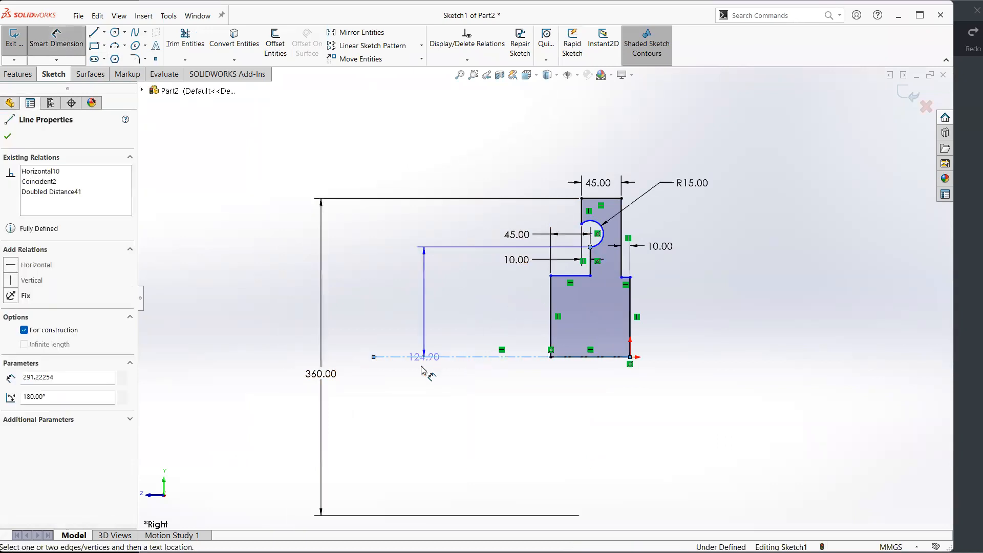
pyautogui.click(410, 372)
pyautogui.write('240')
pyautogui.press('Return')
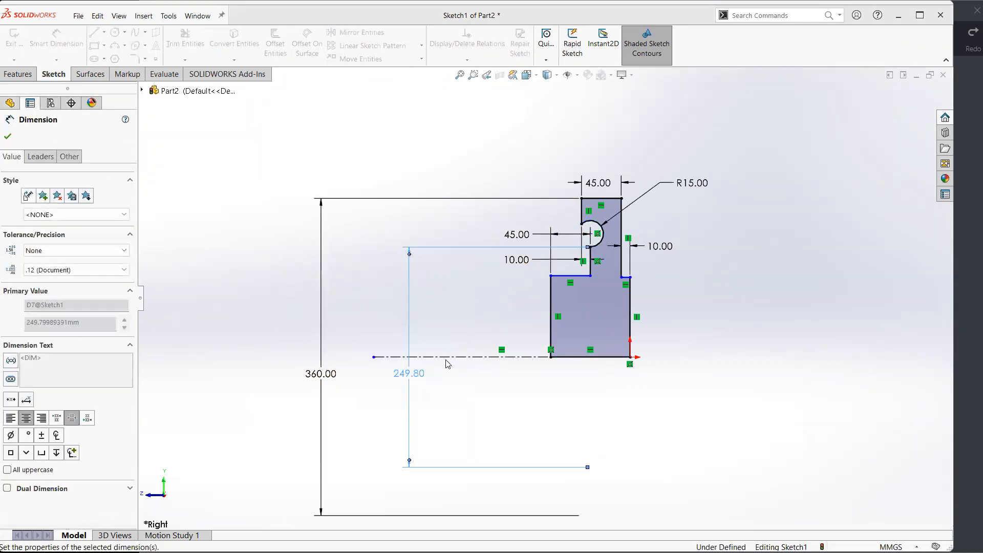
pyautogui.click(422, 464)
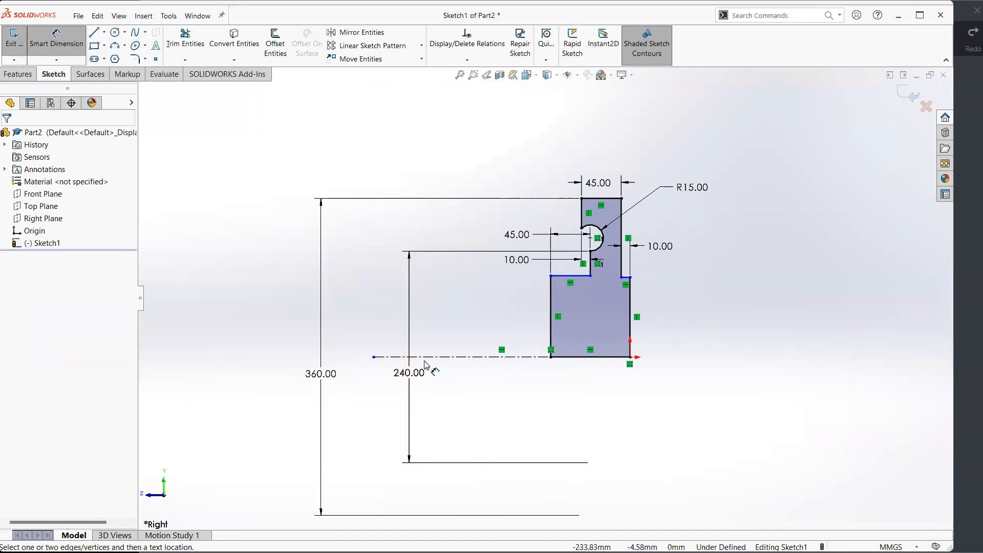
pyautogui.click(450, 358)
pyautogui.click(590, 251)
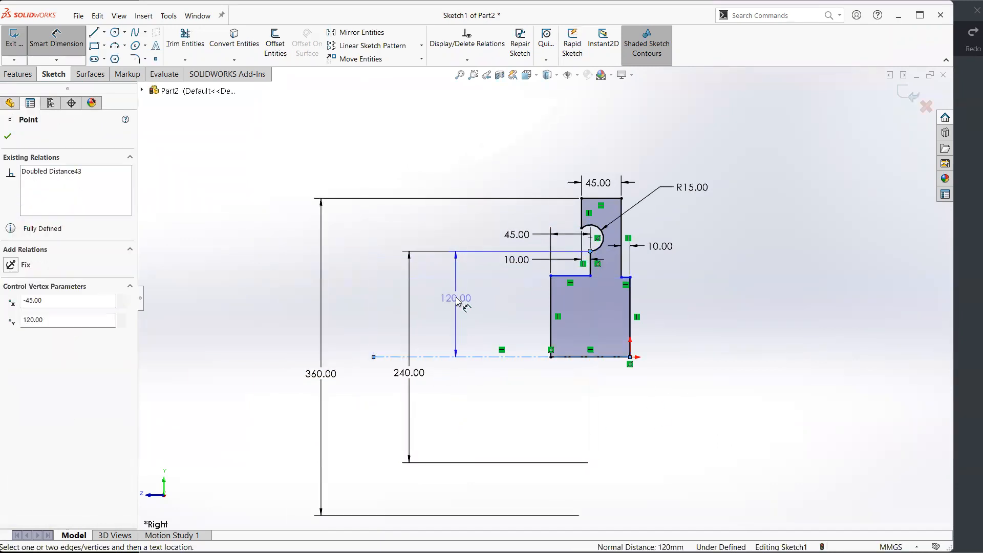
pyautogui.press('Escape')
# Step: In Xodo, mark the Ø360.00 callout, the section's hub and the Ø100.00 leader with the pen, and undo those marks
pyautogui.hotkey('alt', 'Tab')
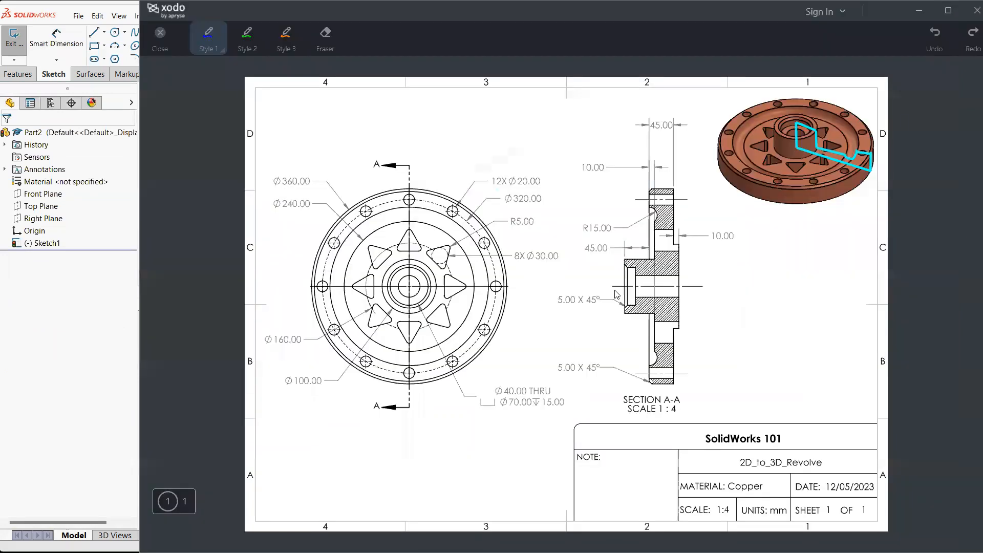
pyautogui.moveTo(322, 175)
pyautogui.mouseDown()
pyautogui.moveTo(311, 171)
pyautogui.moveTo(305, 193)
pyautogui.mouseUp()
pyautogui.moveTo(629, 263)
pyautogui.mouseDown()
pyautogui.moveTo(648, 262)
pyautogui.moveTo(618, 301)
pyautogui.moveTo(636, 306)
pyautogui.mouseUp()
pyautogui.hotkey('ctrl', 'z')
pyautogui.hotkey('ctrl', 'z')
pyautogui.hotkey('ctrl', 'z')
pyautogui.hotkey('ctrl', 'z')
pyautogui.moveTo(388, 318)
pyautogui.mouseDown()
pyautogui.moveTo(367, 355)
pyautogui.moveTo(321, 383)
pyautogui.mouseUp()
pyautogui.hotkey('ctrl', 'z')
# Step: In SOLIDWORKS, dimension the hub's upper edge about the centerline as a doubled distance of 100 mm
pyautogui.hotkey('alt', 'Tab')
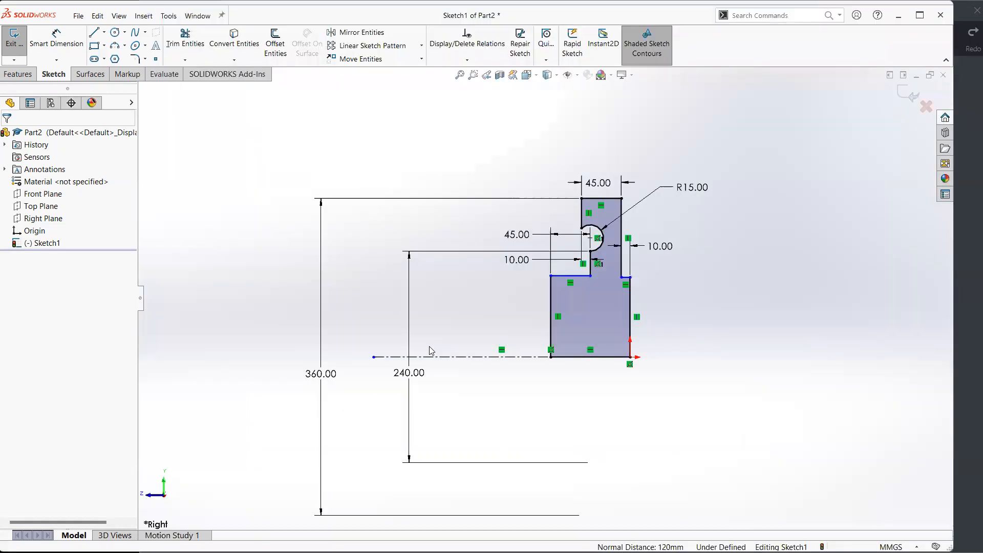
pyautogui.click(72, 39)
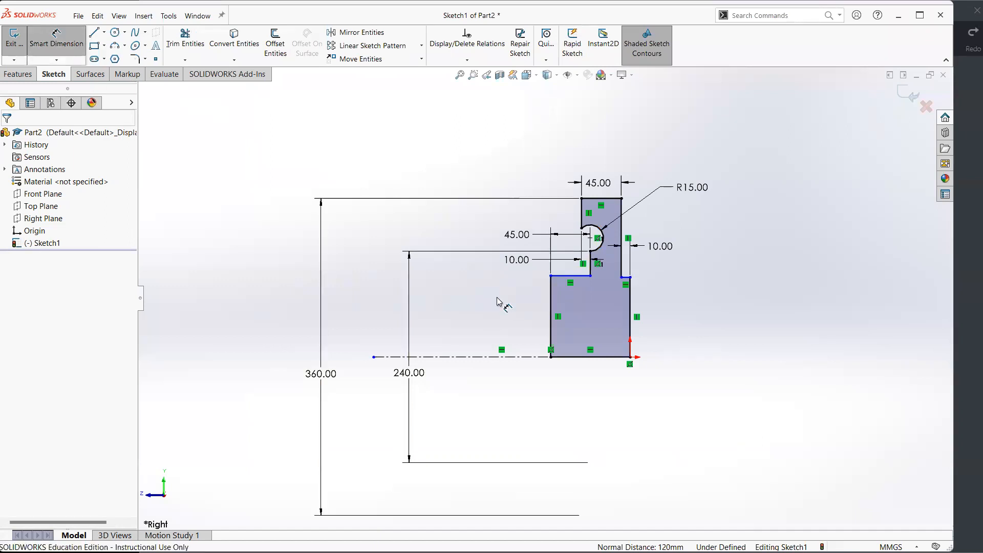
pyautogui.click(562, 276)
pyautogui.click(519, 354)
pyautogui.click(474, 399)
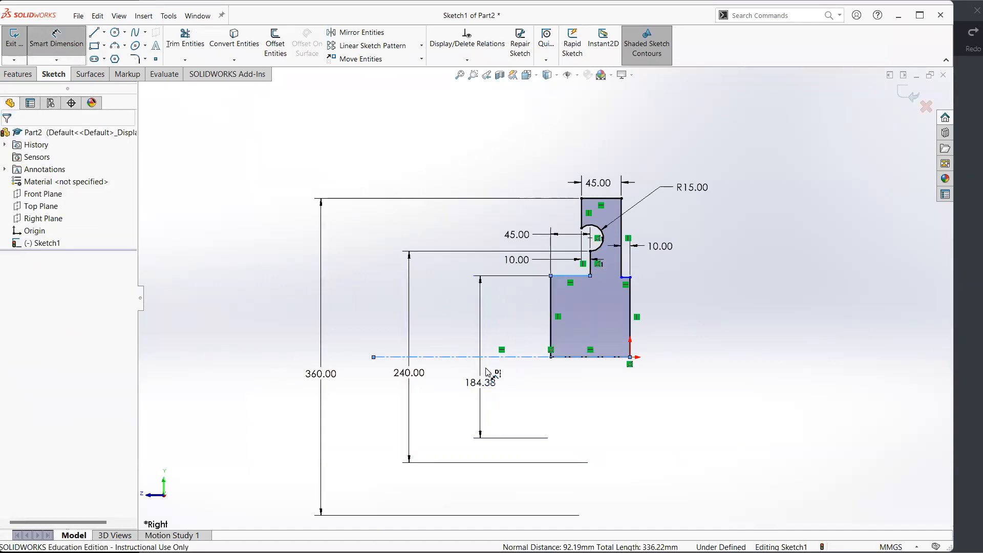
pyautogui.write('100')
pyautogui.press('Return')
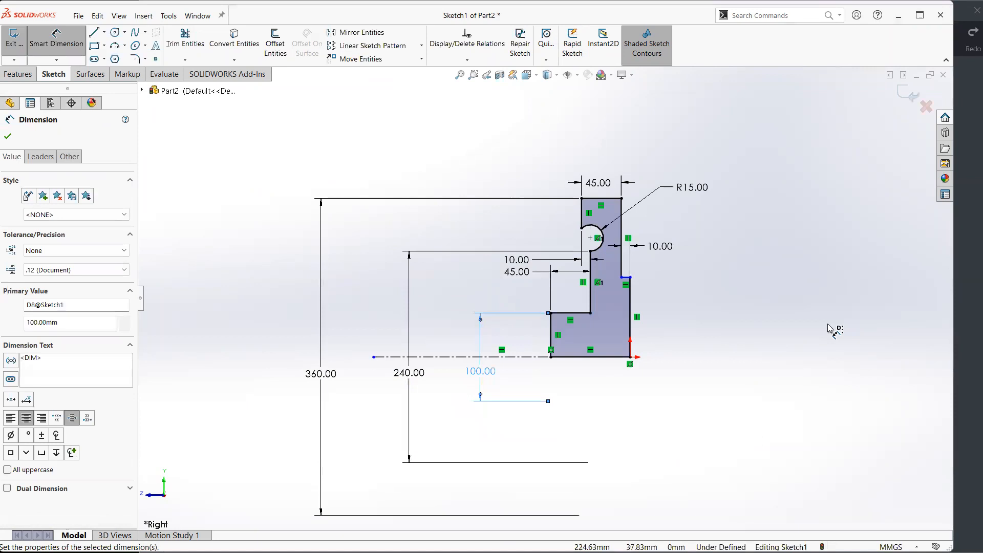
pyautogui.click(791, 341)
# Step: Glance at the drawing in Xodo and, back in SOLIDWORKS, shift the short step edge beside the origin slightly down
pyautogui.hotkey('alt', 'Tab')
pyautogui.hotkey('alt', 'Tab')
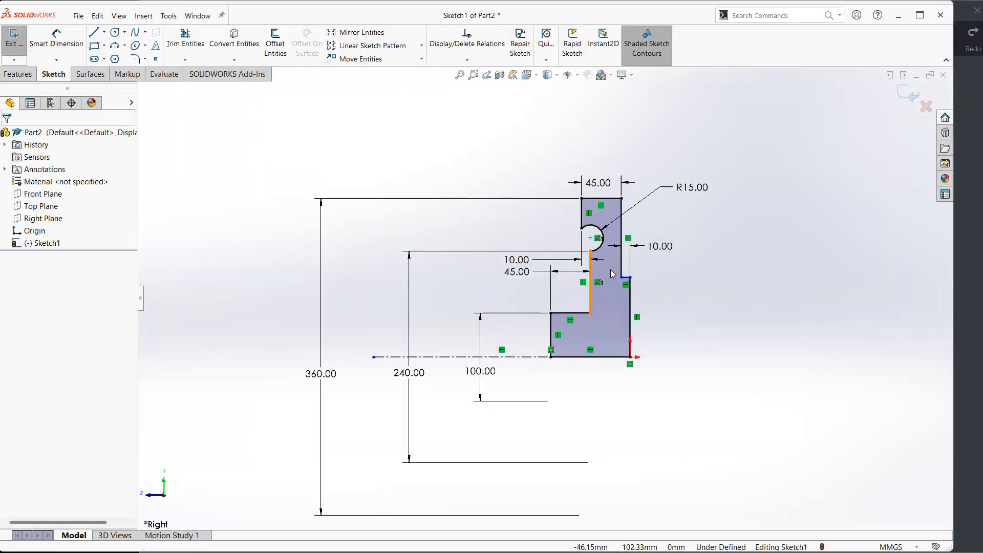
pyautogui.moveTo(626, 279); pyautogui.dragTo(629, 288)
pyautogui.click(664, 330)
# Step: In Xodo, make and undo trial pen marks around the views, and underline the Ø160.00 callout
pyautogui.hotkey('alt', 'Tab')
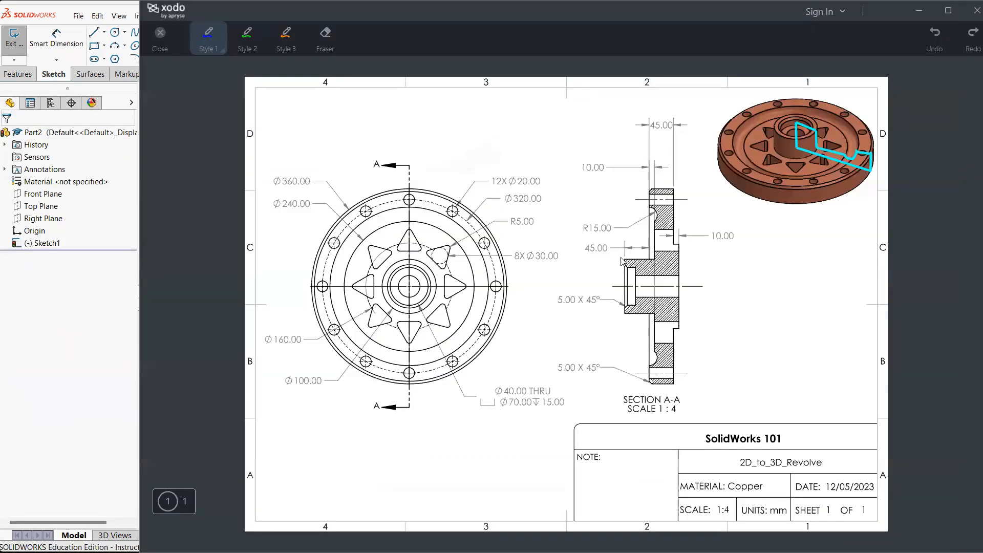
pyautogui.moveTo(549, 265)
pyautogui.mouseDown()
pyautogui.moveTo(573, 256)
pyautogui.moveTo(584, 279)
pyautogui.mouseUp()
pyautogui.moveTo(424, 247); pyautogui.dragTo(450, 265)
pyautogui.hotkey('ctrl', 'z')
pyautogui.hotkey('ctrl', 'z')
pyautogui.hotkey('ctrl', 'z')
pyautogui.moveTo(265, 347); pyautogui.dragTo(308, 348)
# Step: In SOLIDWORKS, dimension the short step edge about the centerline as a doubled distance of 160 mm
pyautogui.hotkey('alt', 'Tab')
pyautogui.click(43, 40)
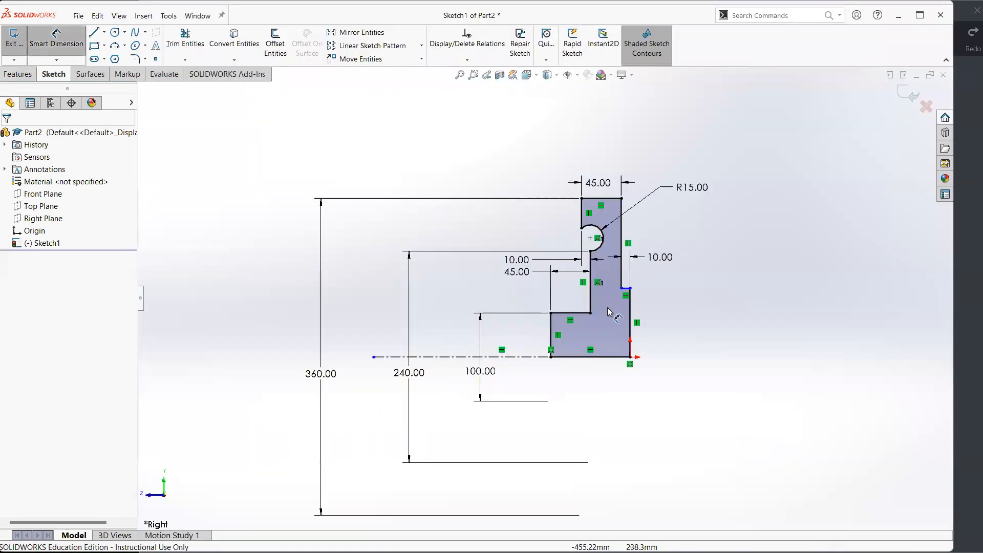
pyautogui.click(626, 289)
pyautogui.click(453, 356)
pyautogui.click(496, 442)
pyautogui.write('100')
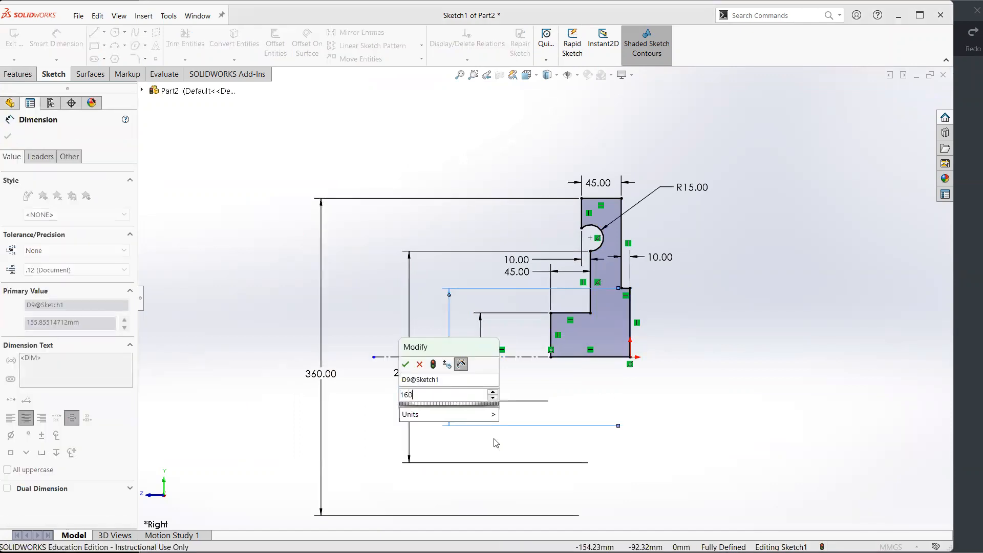
pyautogui.press('Return')
pyautogui.click(677, 305)
pyautogui.press('Escape')
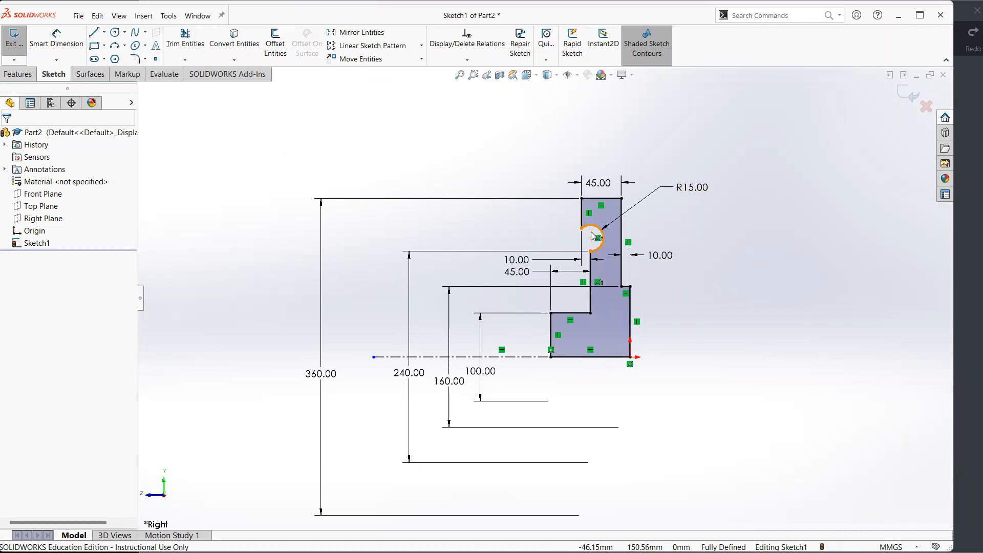
# Step: Compare the groove arc's centre and its coincident relation in SOLIDWORKS with the R15.00 groove in the section view in Xodo
pyautogui.hotkey('alt', 'Tab')
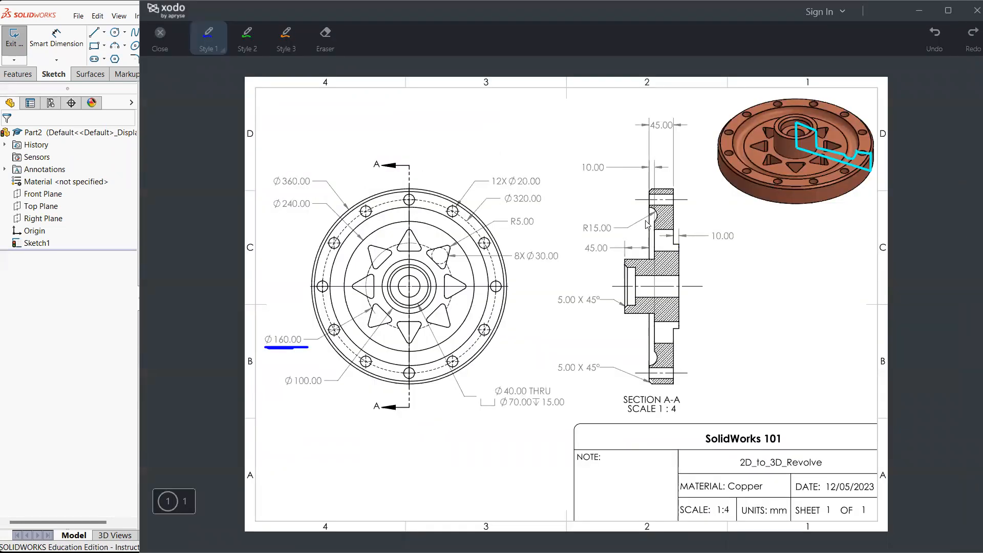
pyautogui.hotkey('alt', 'Tab')
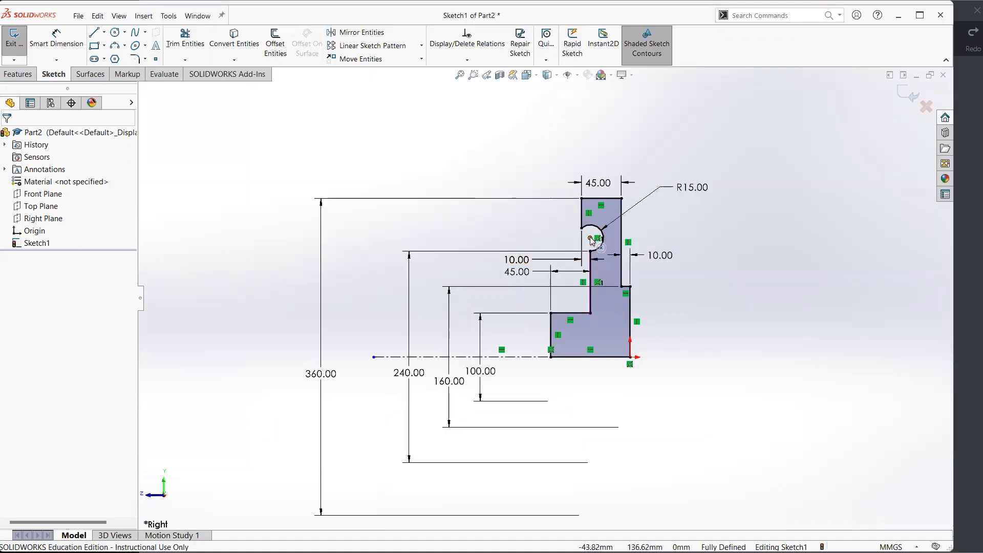
pyautogui.click(591, 238)
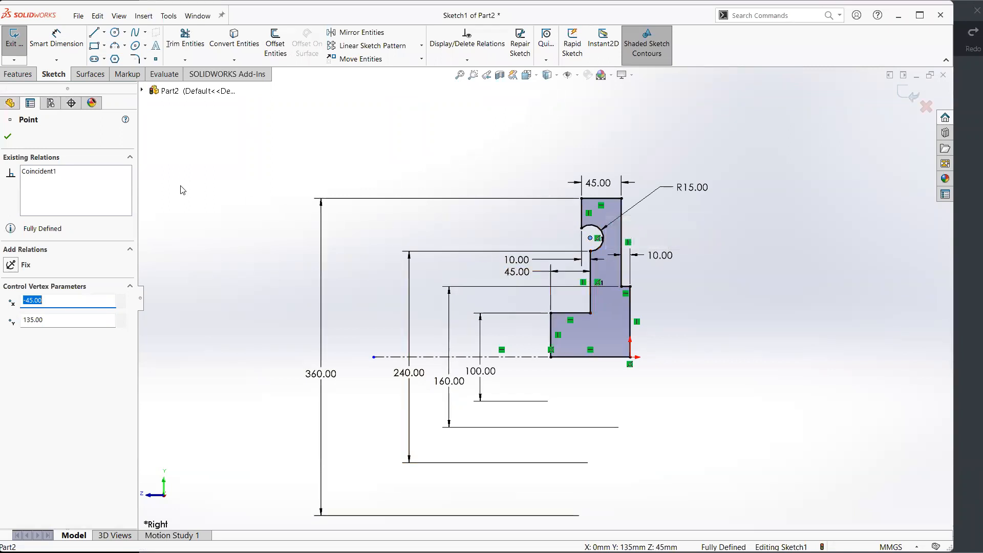
pyautogui.click(46, 189)
pyautogui.click(49, 172)
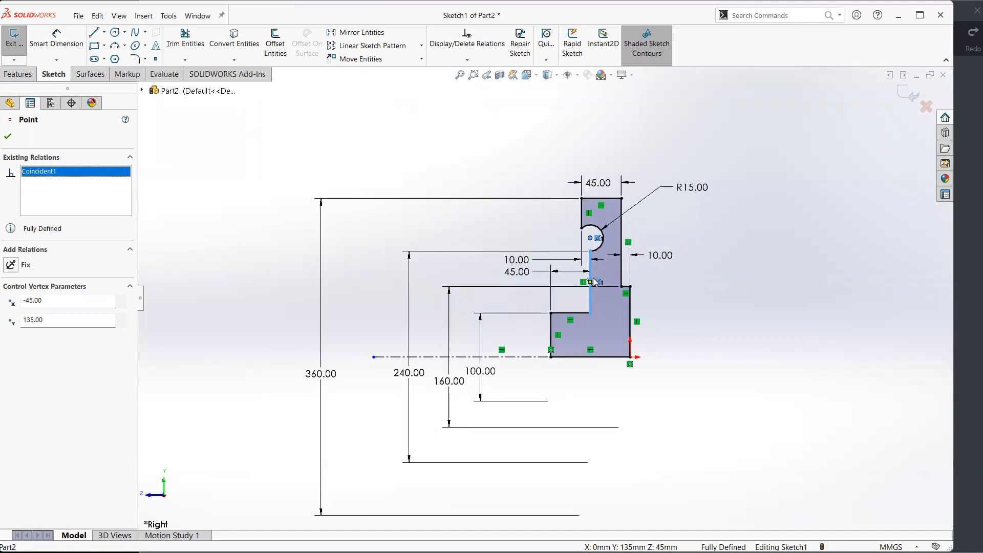
pyautogui.hotkey('alt', 'Tab')
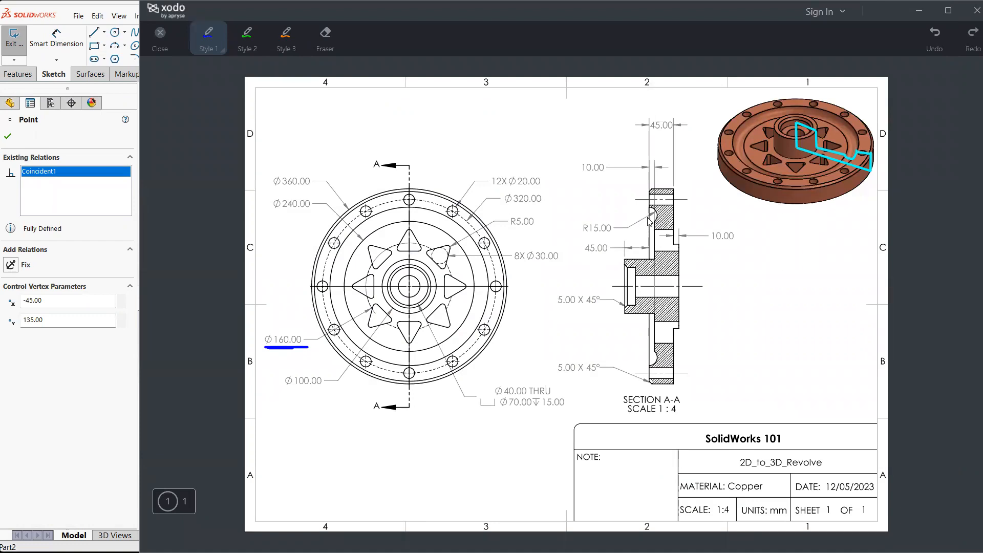
pyautogui.hotkey('alt', 'Tab')
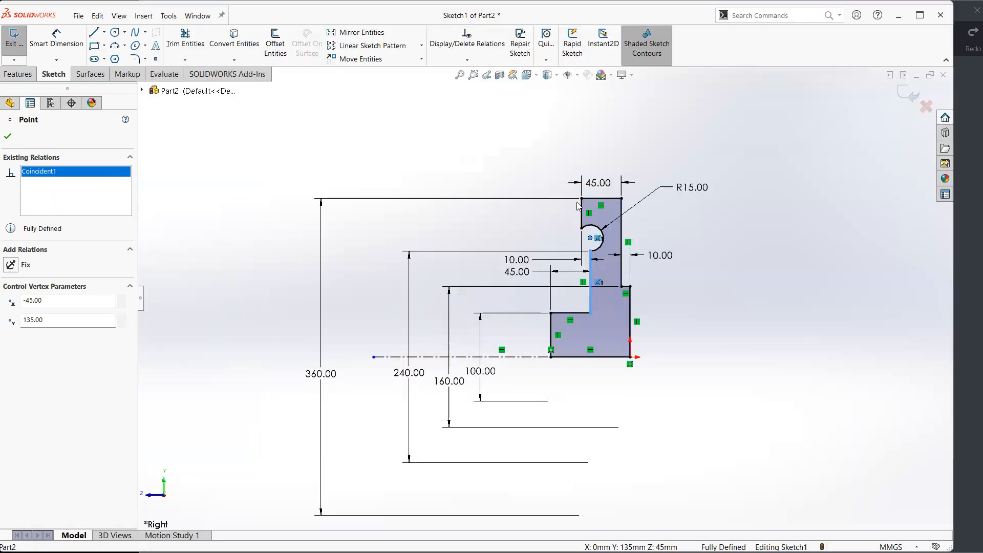
# Step: Delete the coincident relation between the groove arc's centre and the vertical web edge, and undo the deletion
pyautogui.click(564, 229)
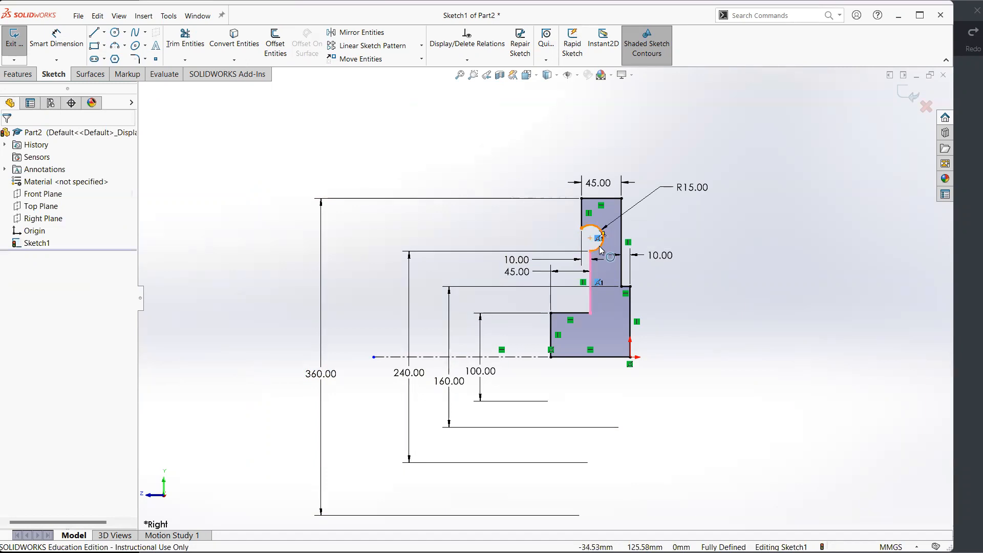
pyautogui.press('Delete')
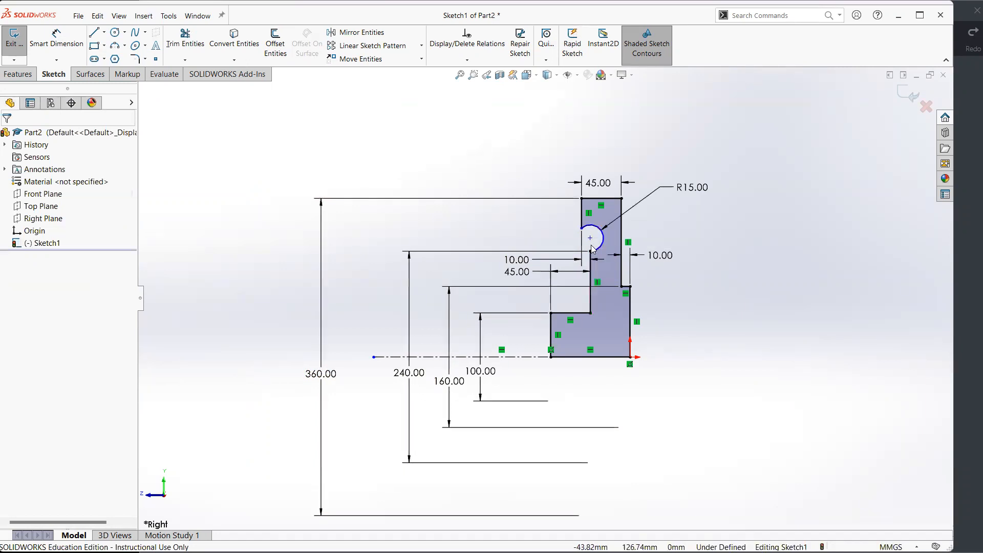
pyautogui.hotkey('ctrl', 'z')
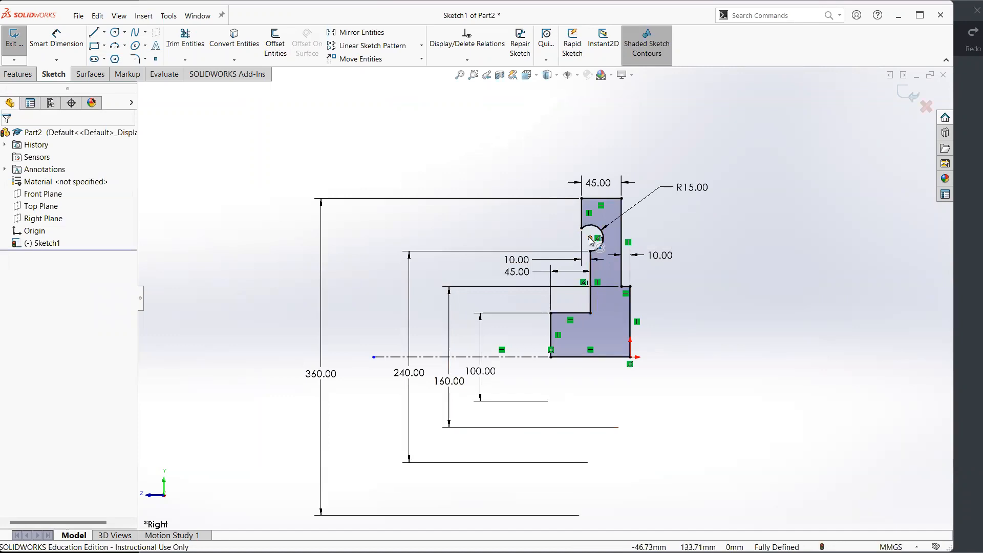
# Step: Remove the coincident relation from the groove arc's centre point
pyautogui.click(590, 250)
pyautogui.click(61, 172)
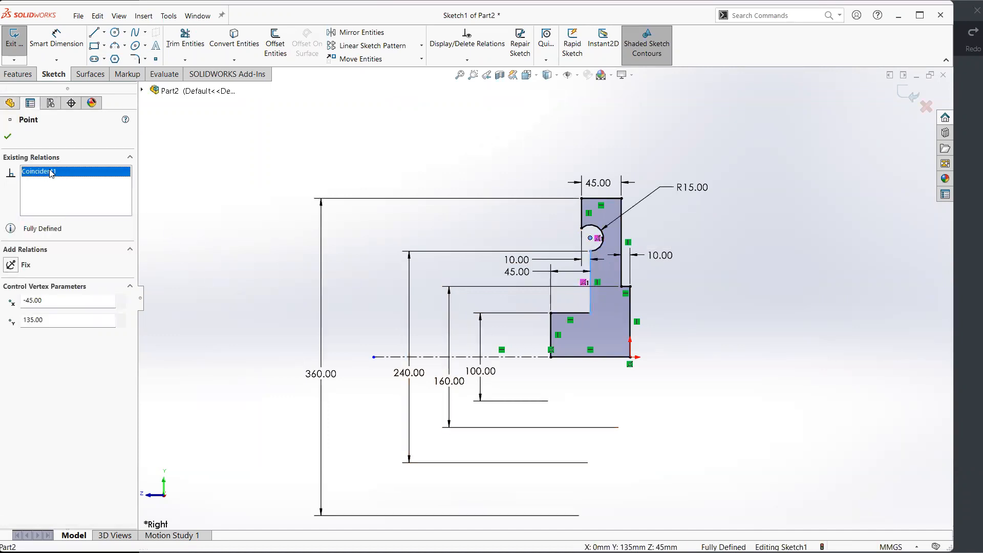
pyautogui.rightClick(51, 173)
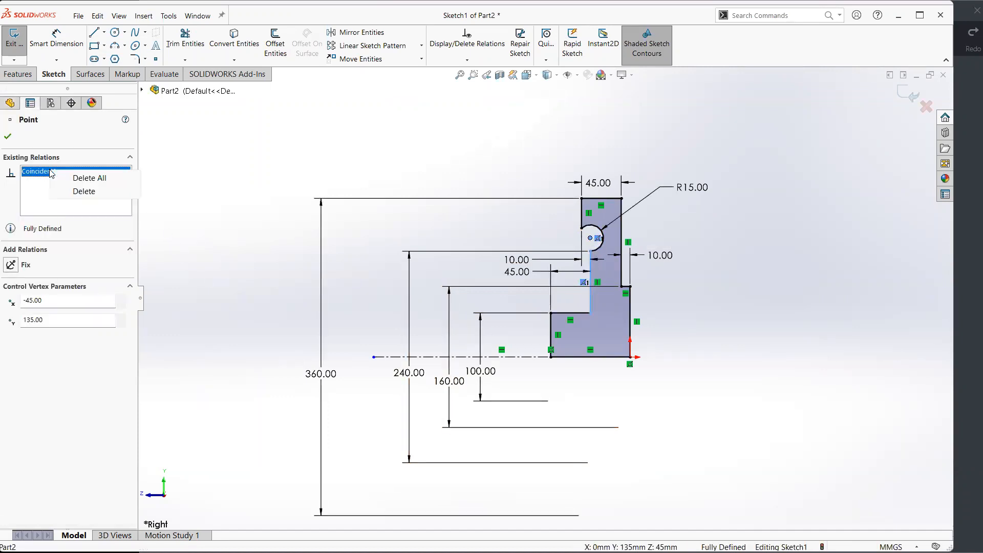
pyautogui.click(83, 192)
pyautogui.click(204, 237)
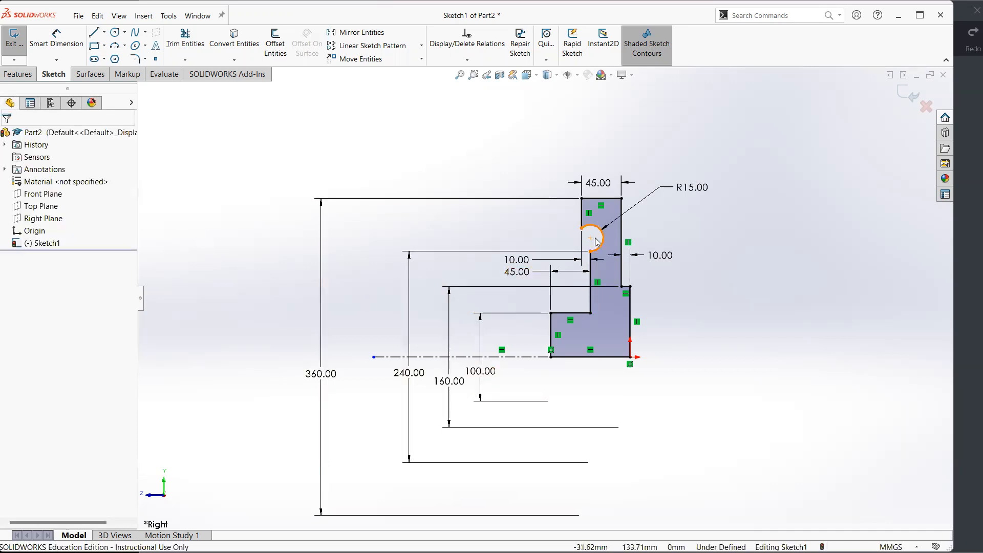
# Step: Shift the groove arc's centre off the web edge and make it coincident with the rim's short vertical edge above the groove
pyautogui.moveTo(585, 248)
pyautogui.mouseDown()
pyautogui.moveTo(555, 237)
pyautogui.moveTo(581, 229)
pyautogui.mouseUp()
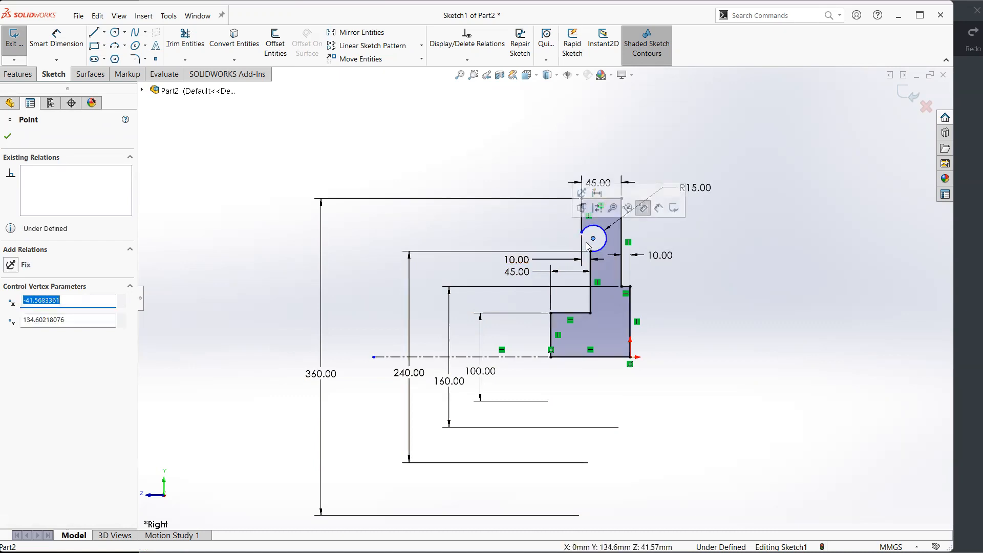
pyautogui.keyDown('ctrl'); pyautogui.click(581, 225); pyautogui.keyUp('ctrl')
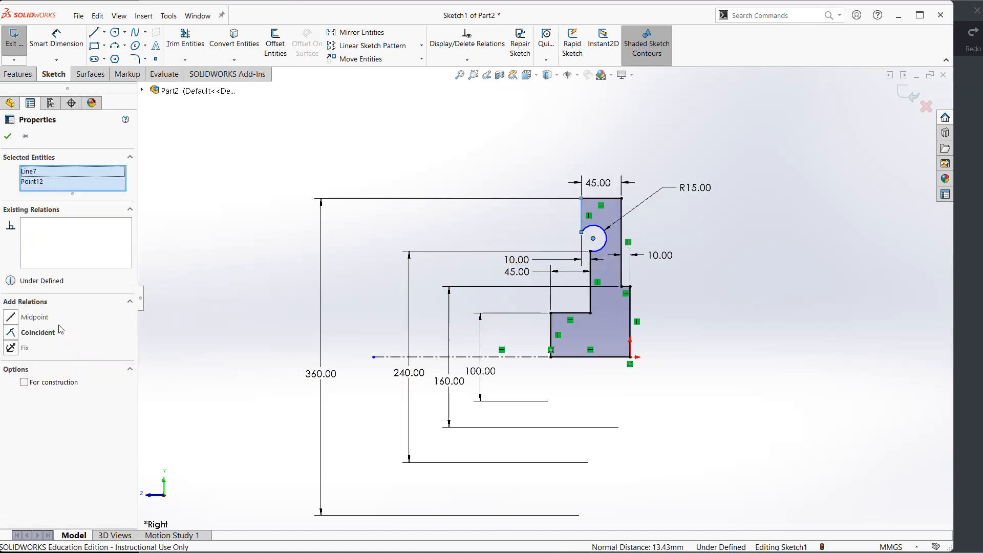
pyautogui.press('Escape')
pyautogui.click(581, 230)
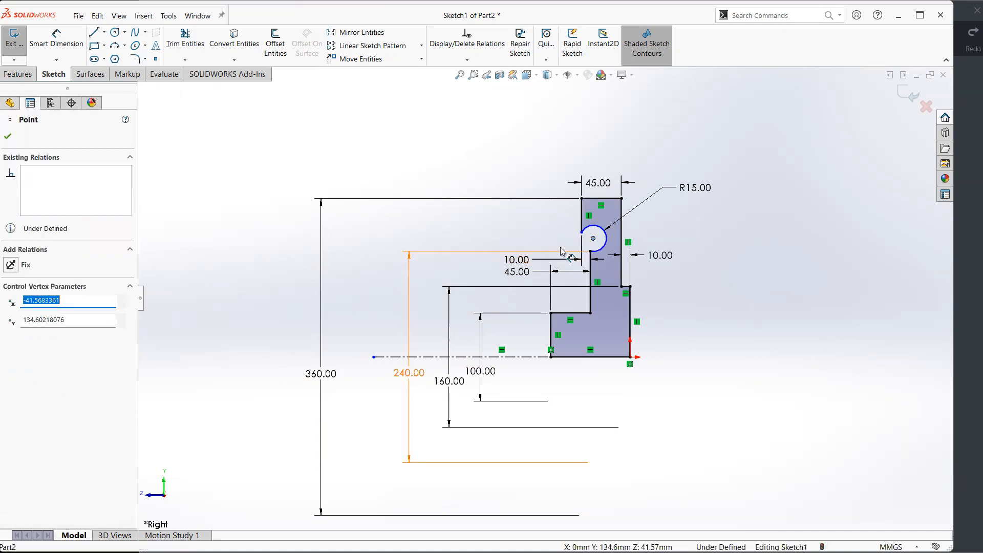
pyautogui.keyDown('ctrl'); pyautogui.click(581, 231); pyautogui.keyUp('ctrl')
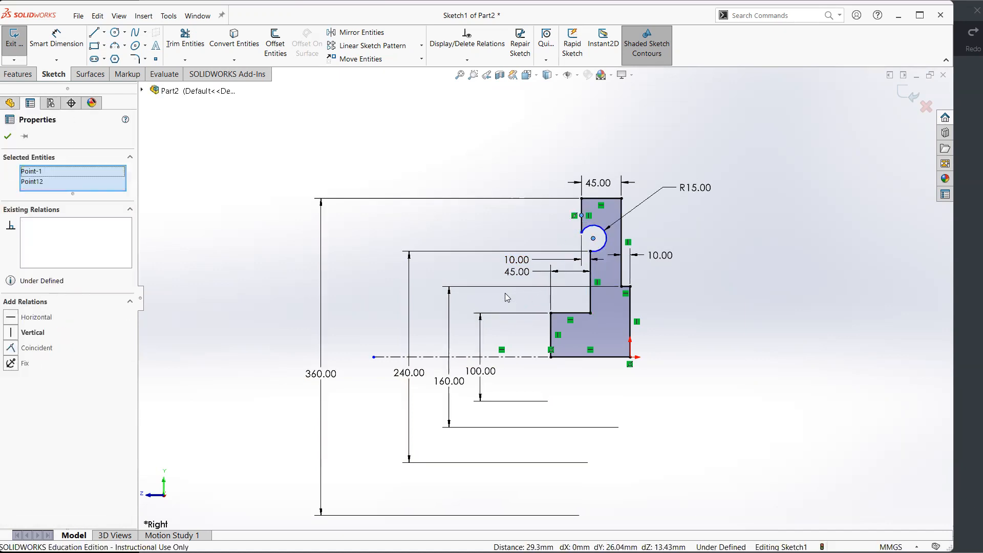
pyautogui.click(531, 232)
pyautogui.click(581, 232)
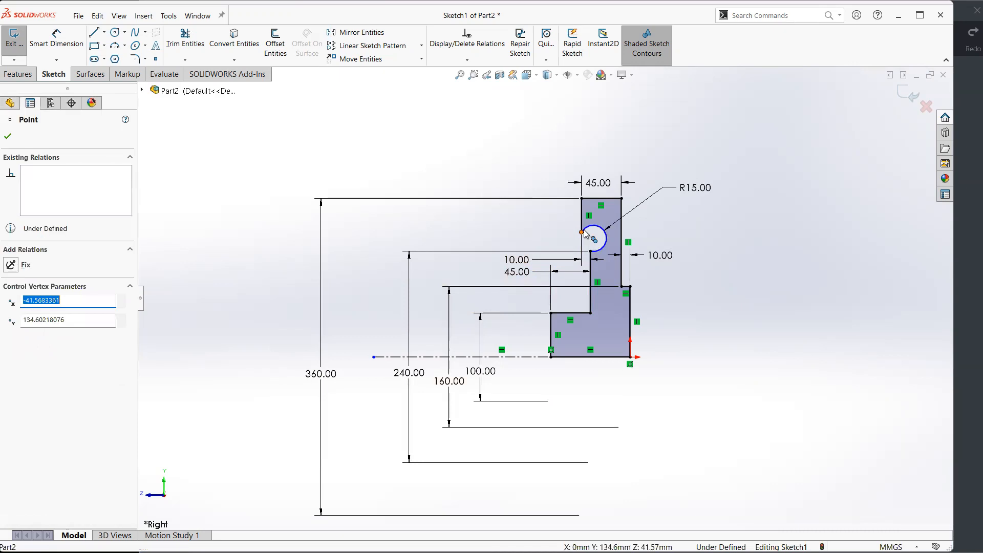
pyautogui.keyDown('ctrl'); pyautogui.click(581, 215); pyautogui.keyUp('ctrl')
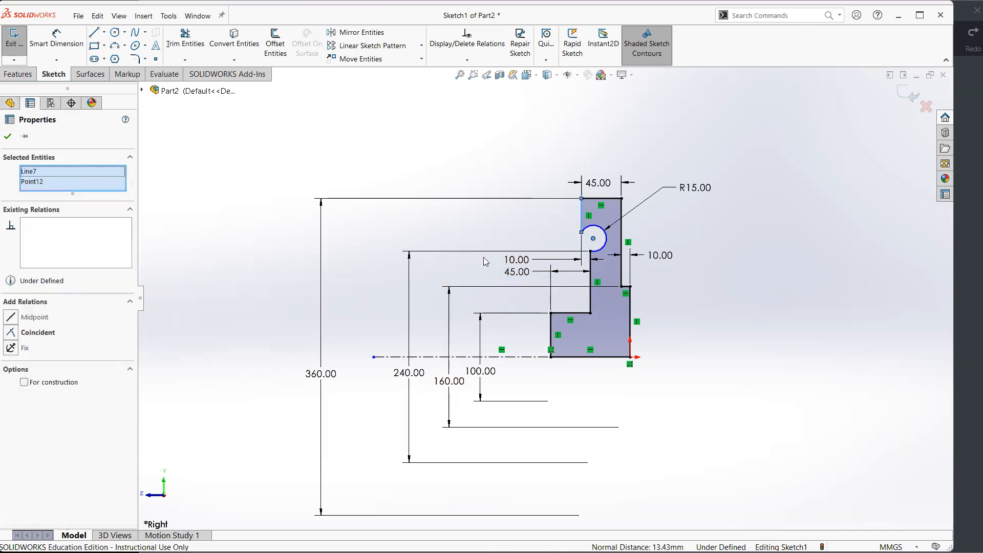
pyautogui.click(55, 332)
pyautogui.click(259, 284)
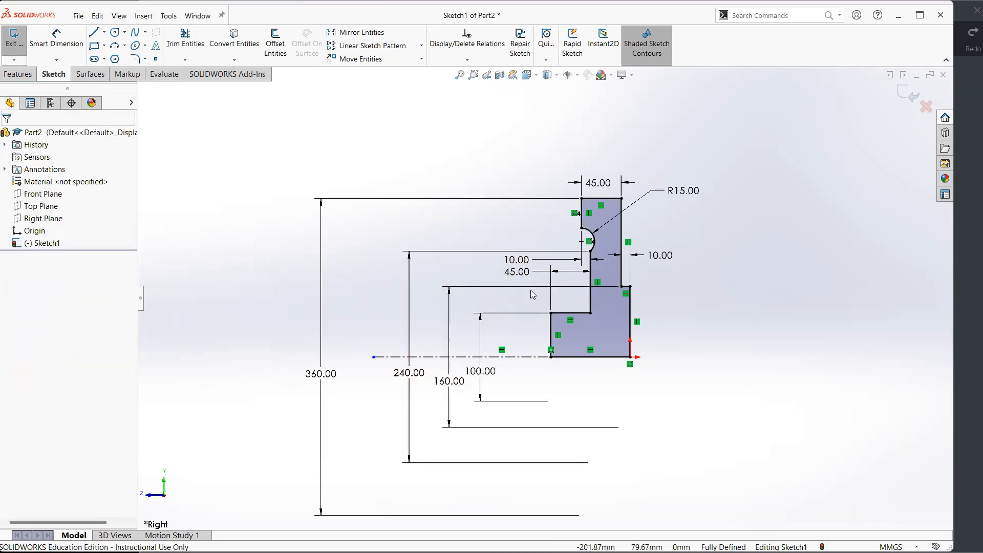
pyautogui.click(676, 261)
pyautogui.click(693, 239)
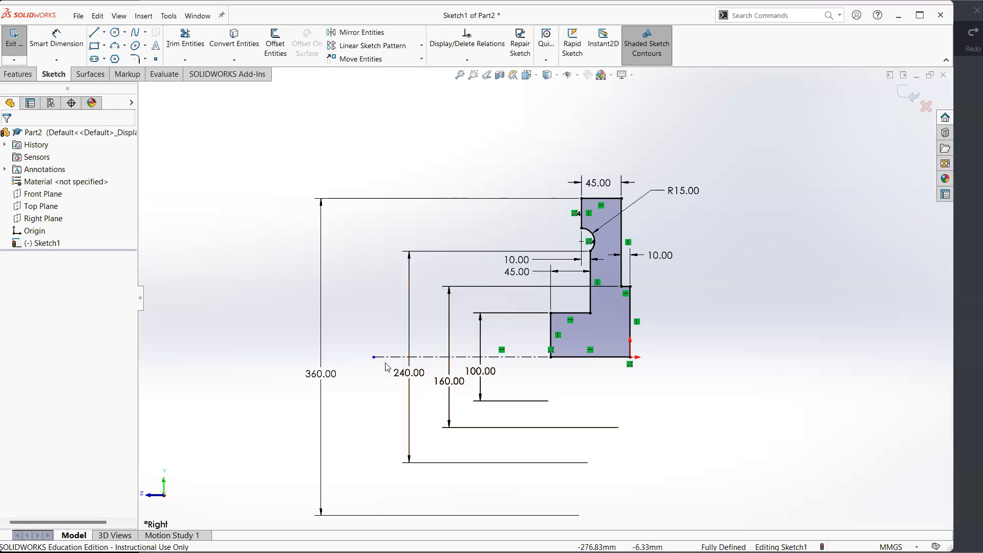
# Step: Shorten the centerline by moving its free end to about 188 mm from the origin
pyautogui.moveTo(375, 358); pyautogui.dragTo(431, 363)
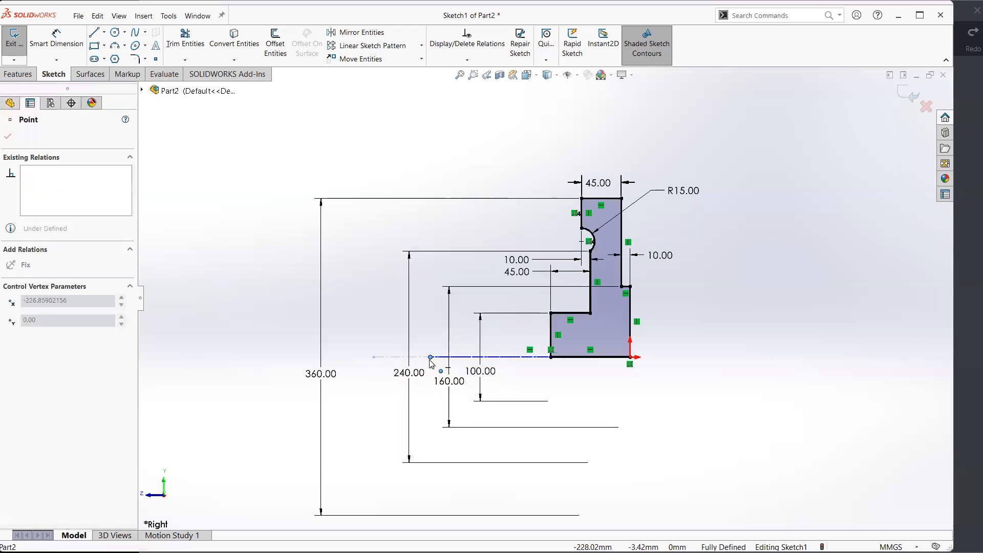
pyautogui.moveTo(423, 364)
pyautogui.mouseDown()
pyautogui.moveTo(479, 360)
pyautogui.moveTo(376, 356)
pyautogui.mouseUp()
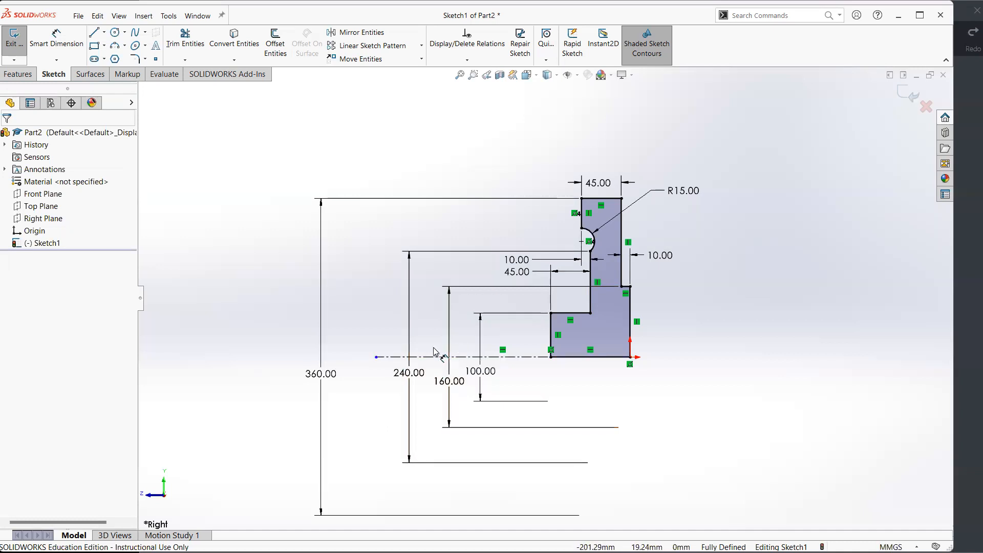
pyautogui.click(469, 357)
pyautogui.moveTo(469, 357); pyautogui.dragTo(465, 357)
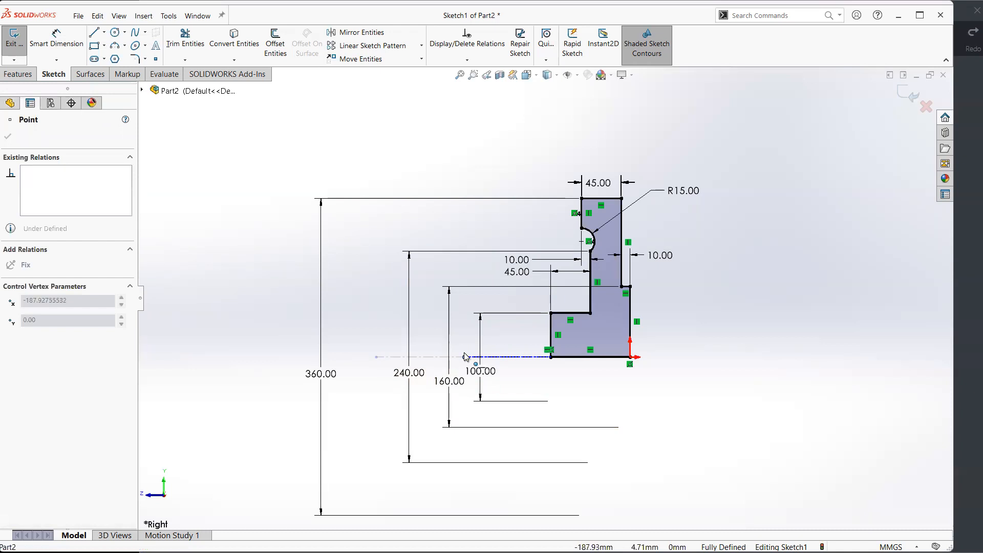
pyautogui.click(509, 379)
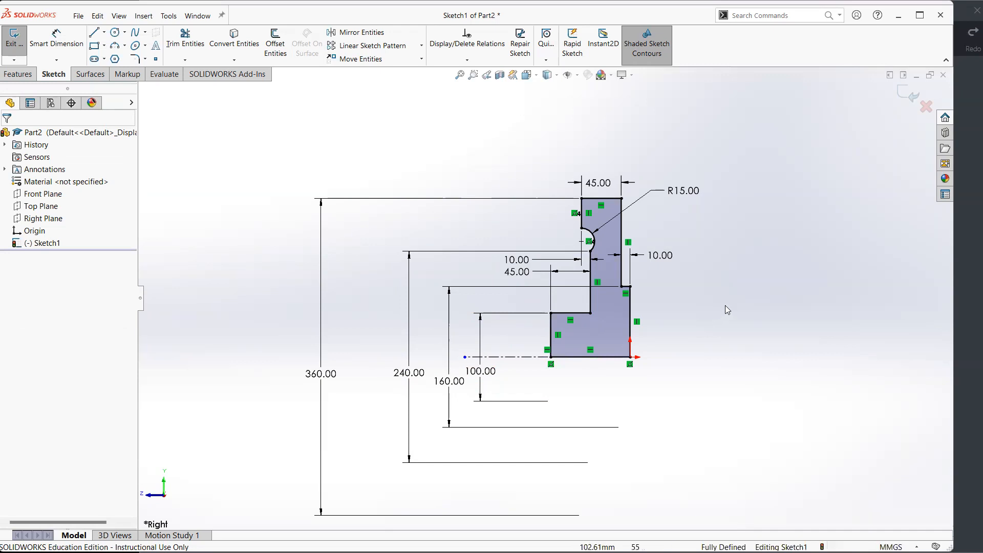
# Step: Glance at the drawing in Xodo and, back in SOLIDWORKS, exit the half-section sketch and show it in the isometric view
pyautogui.hotkey('alt', 'Tab')
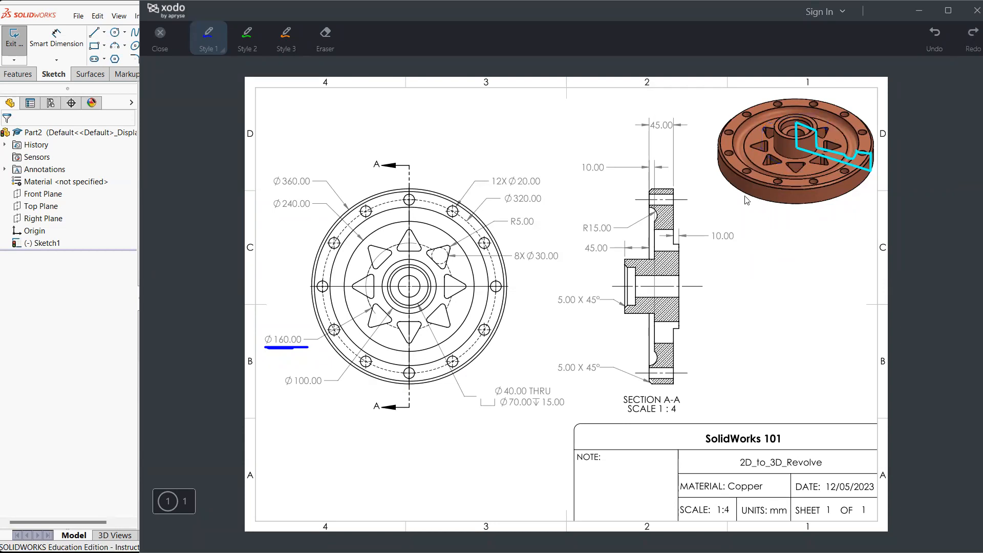
pyautogui.hotkey('alt', 'Tab')
pyautogui.click(914, 96)
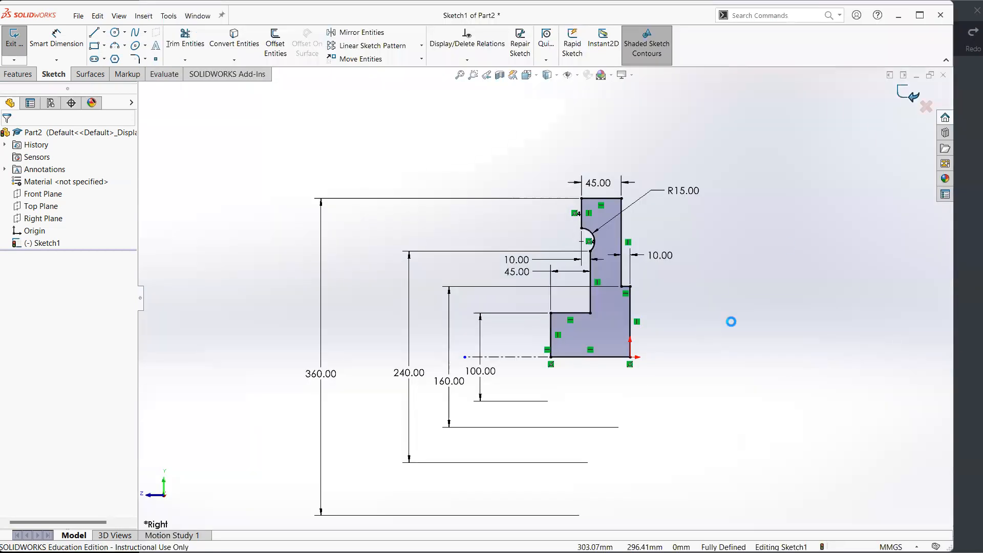
pyautogui.click(575, 405)
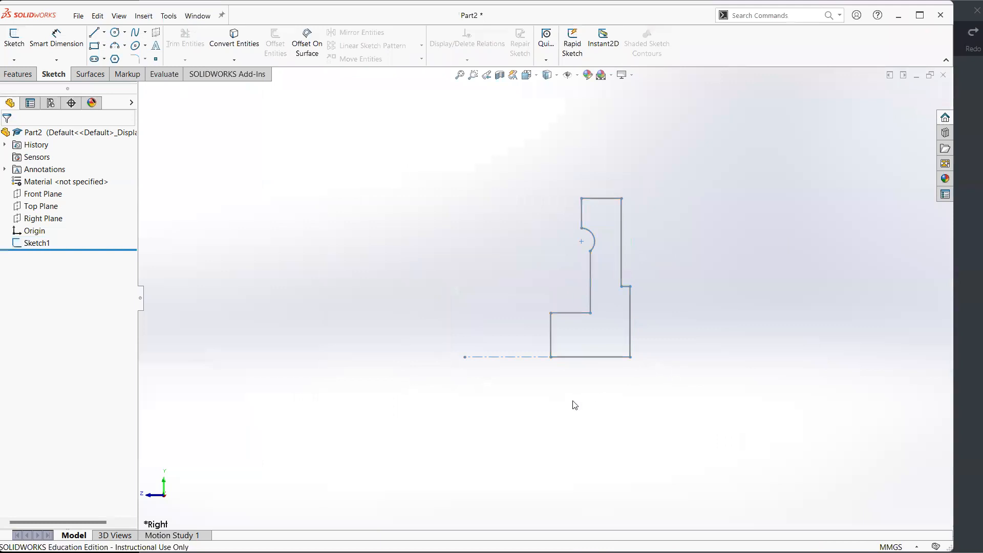
pyautogui.hotkey('ctrl', '7')
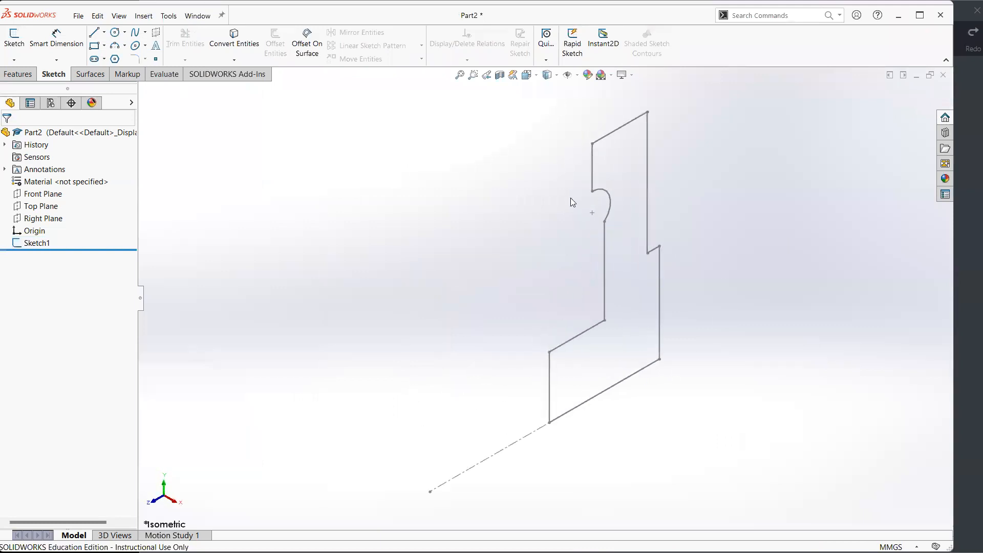
pyautogui.click(20, 74)
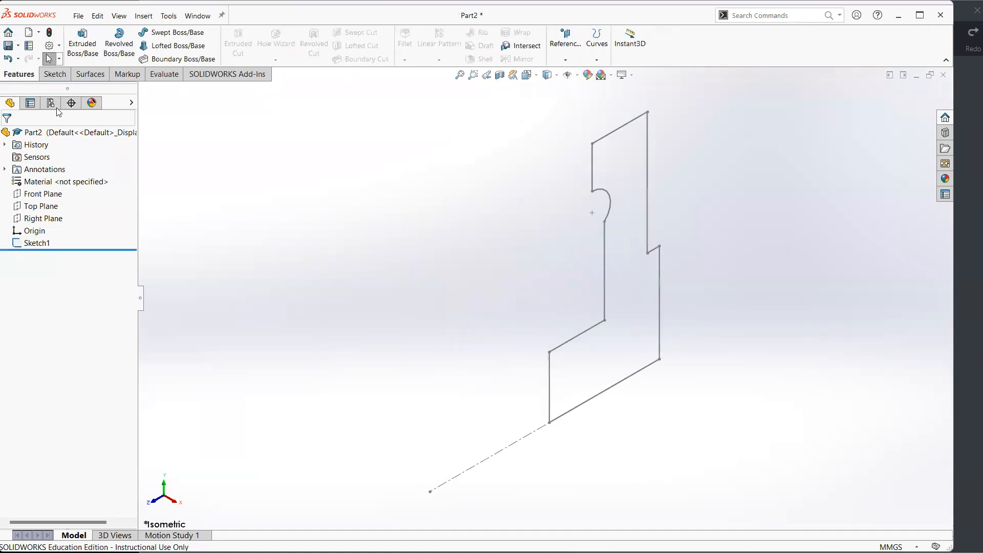
pyautogui.click(88, 55)
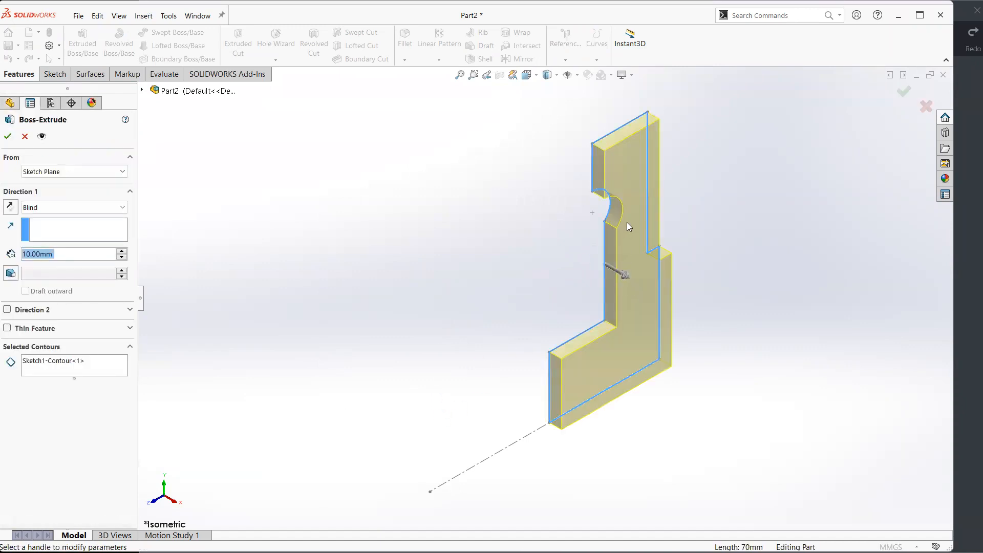
pyautogui.click(925, 106)
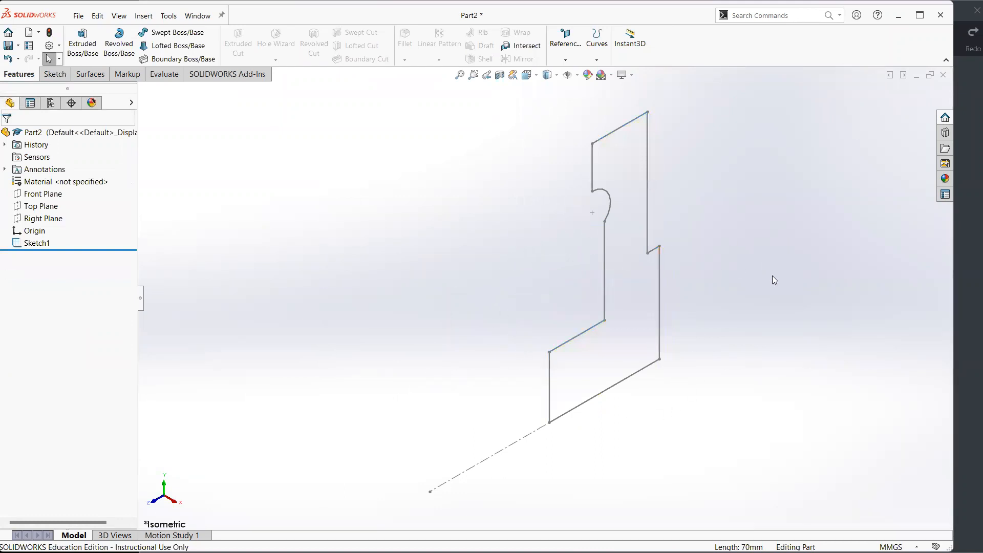
# Step: Start a 360° Revolved Boss/Base from the half-section sketch about its centerline
pyautogui.click(123, 48)
pyautogui.scroll(1, 517, 268)
pyautogui.click(595, 271)
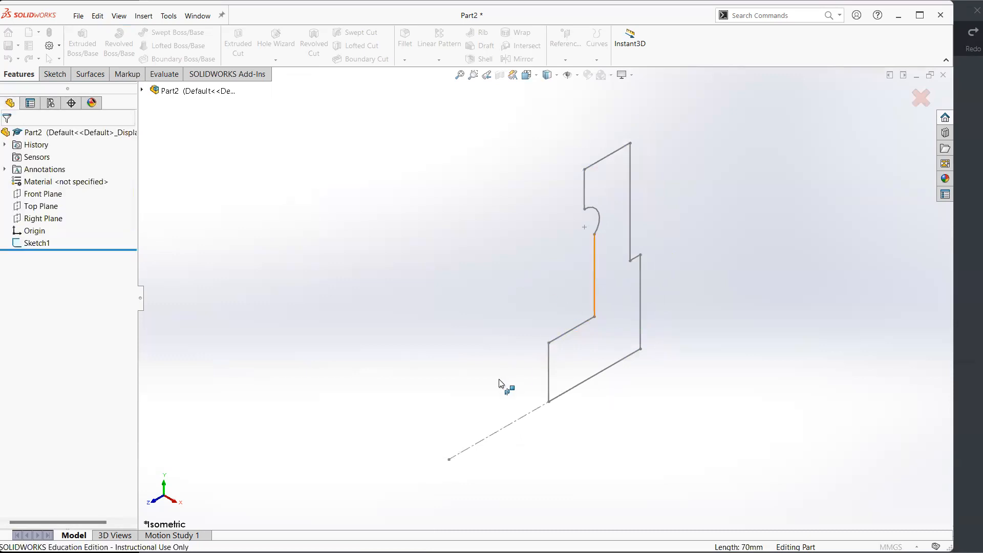
pyautogui.keyDown('ctrl'); pyautogui.moveTo(494, 390); pyautogui.dragTo(470, 359, button='middle'); pyautogui.keyUp('ctrl')
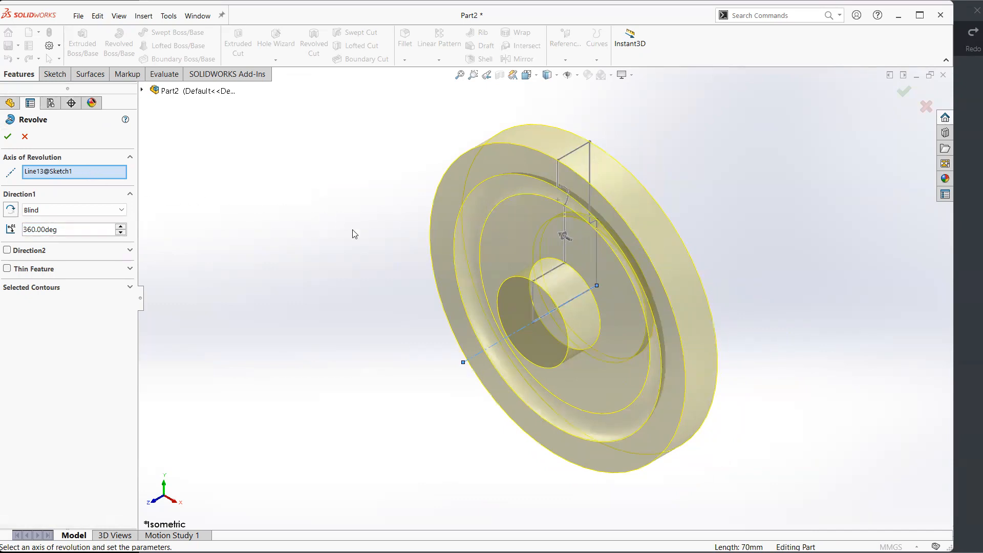
# Step: Clear the revolve's axis selection and try the half section's outermost 45 mm rim line as the axis instead
pyautogui.rightClick(94, 172)
pyautogui.click(132, 191)
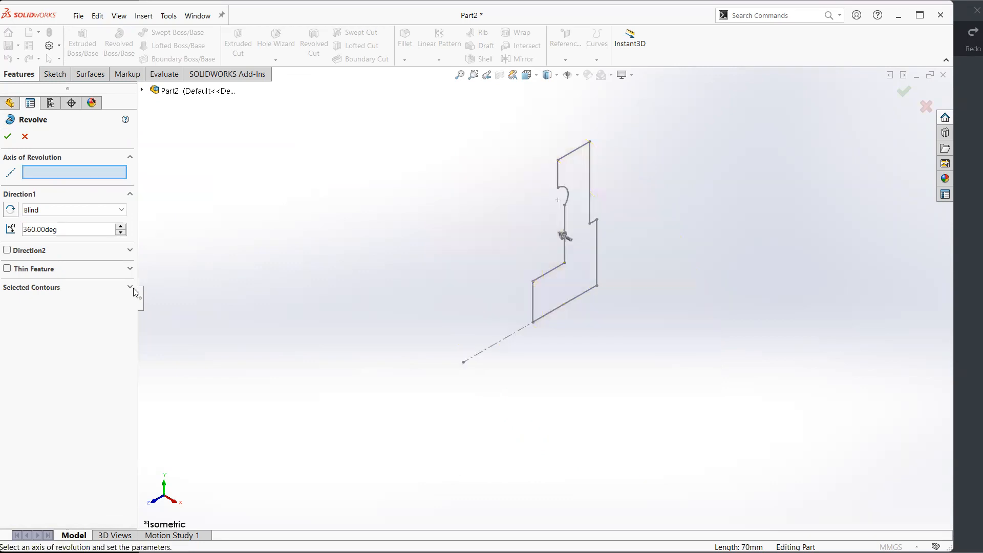
pyautogui.click(129, 287)
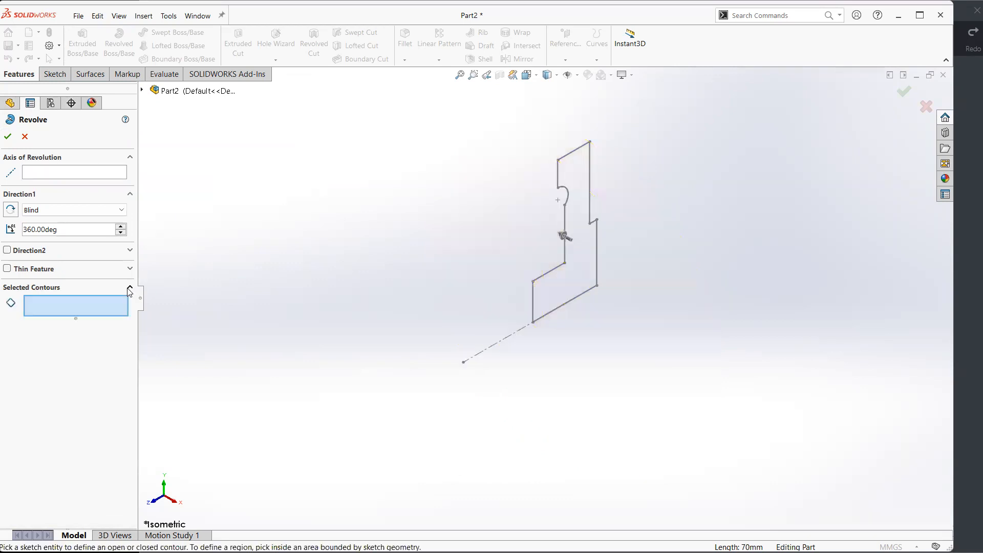
pyautogui.click(80, 173)
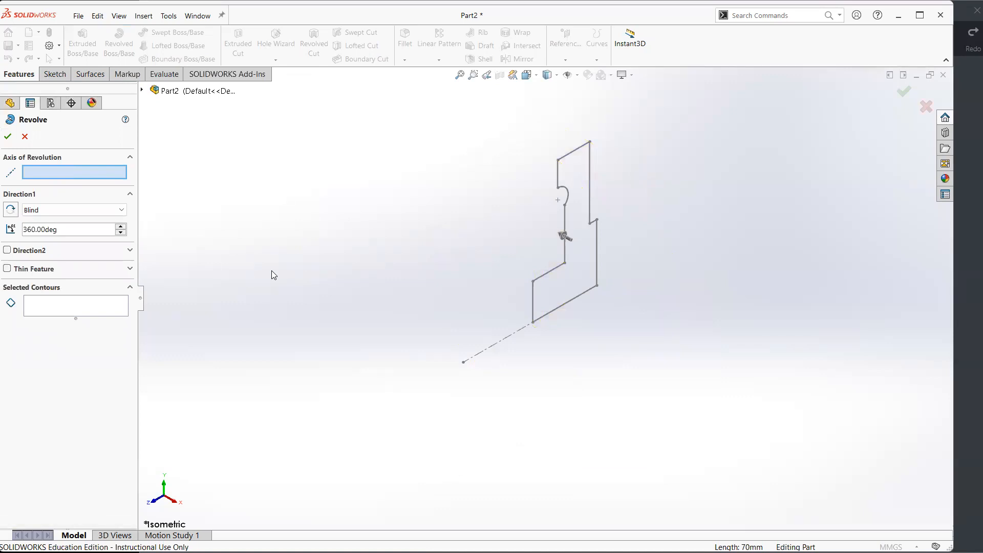
pyautogui.keyDown('ctrl'); pyautogui.moveTo(552, 203); pyautogui.dragTo(494, 236, button='middle'); pyautogui.keyUp('ctrl')
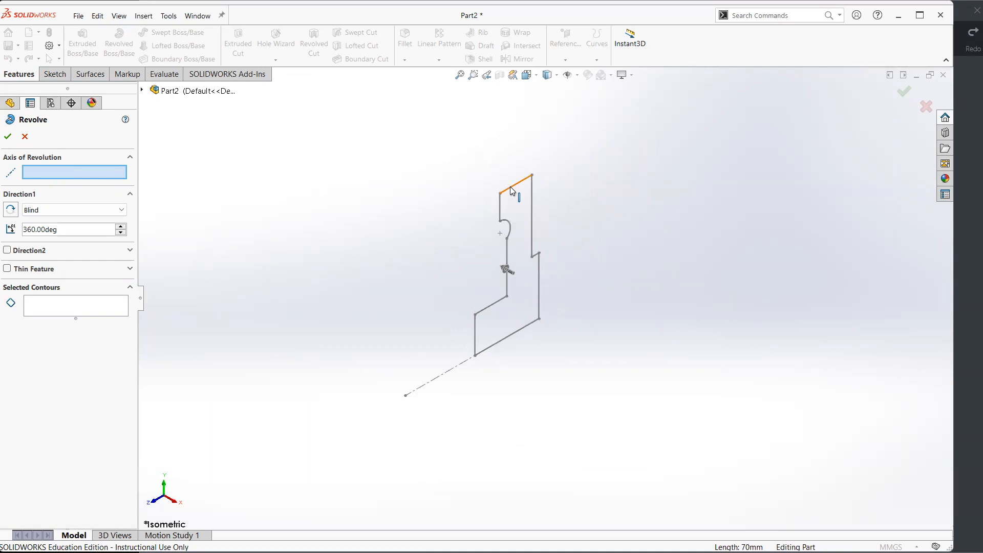
pyautogui.click(512, 190)
pyautogui.keyDown('ctrl'); pyautogui.moveTo(492, 280); pyautogui.dragTo(486, 304, button='middle'); pyautogui.keyUp('ctrl')
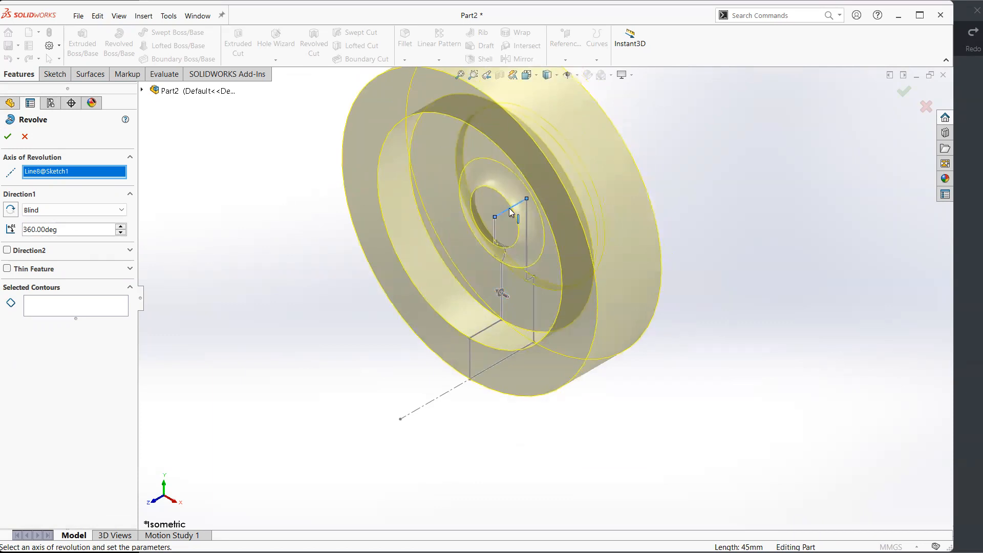
# Step: Clear the rim line, glance at the drawing in Xodo, and try the profile's 90 mm base line as the revolve axis
pyautogui.rightClick(112, 172)
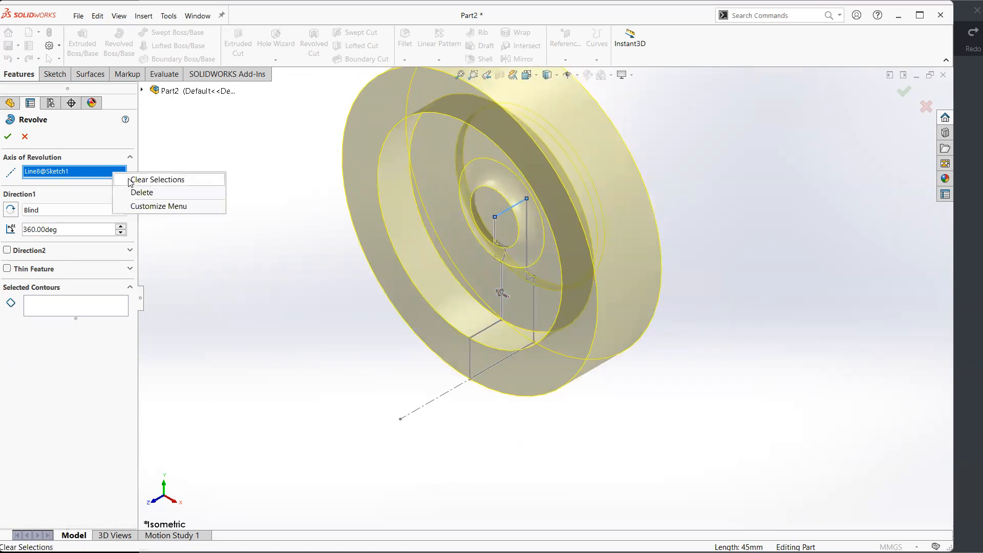
pyautogui.click(134, 180)
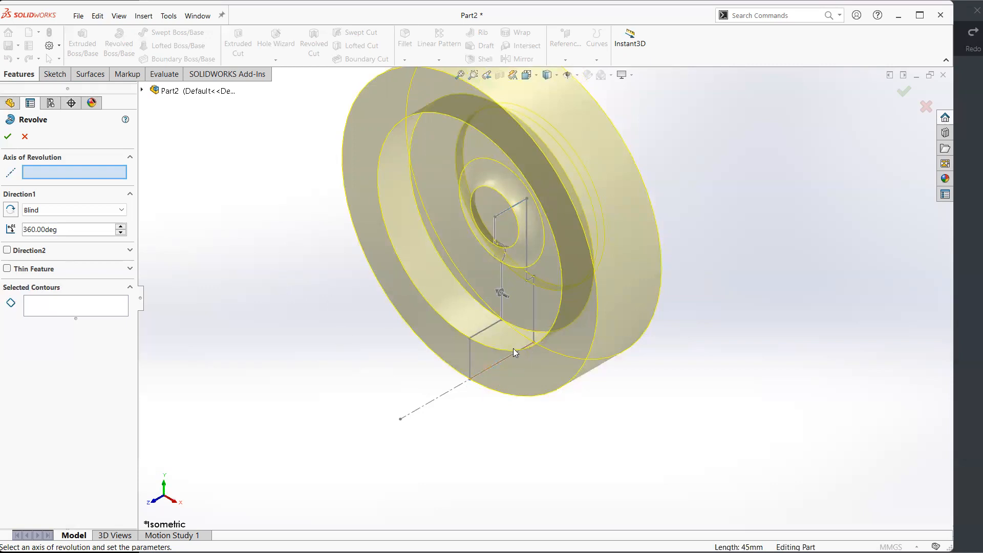
pyautogui.hotkey('alt', 'Tab')
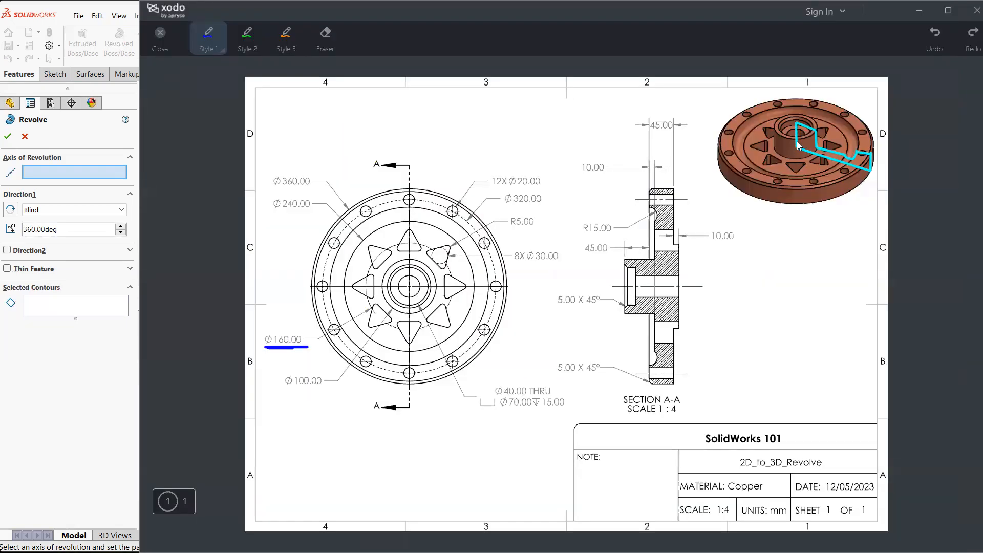
pyautogui.hotkey('alt', 'Tab')
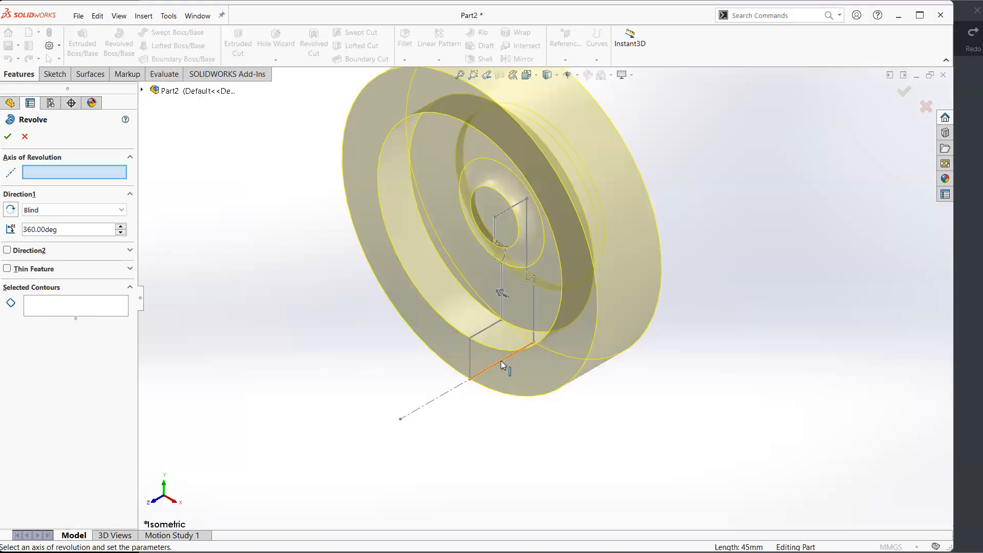
pyautogui.click(501, 361)
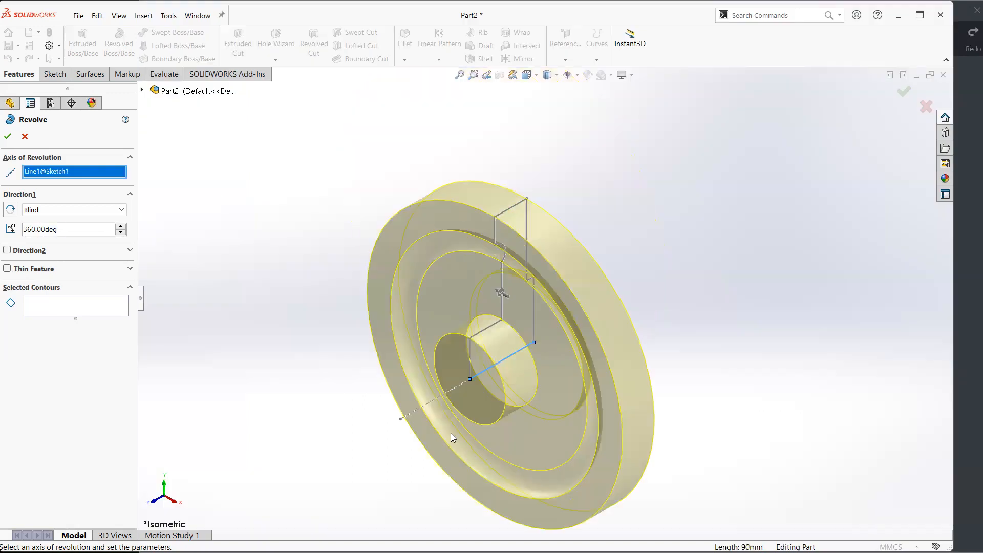
# Step: Replace the base line with the sketch centerline as the revolve axis and select the half-section region as the contour
pyautogui.rightClick(112, 176)
pyautogui.click(134, 182)
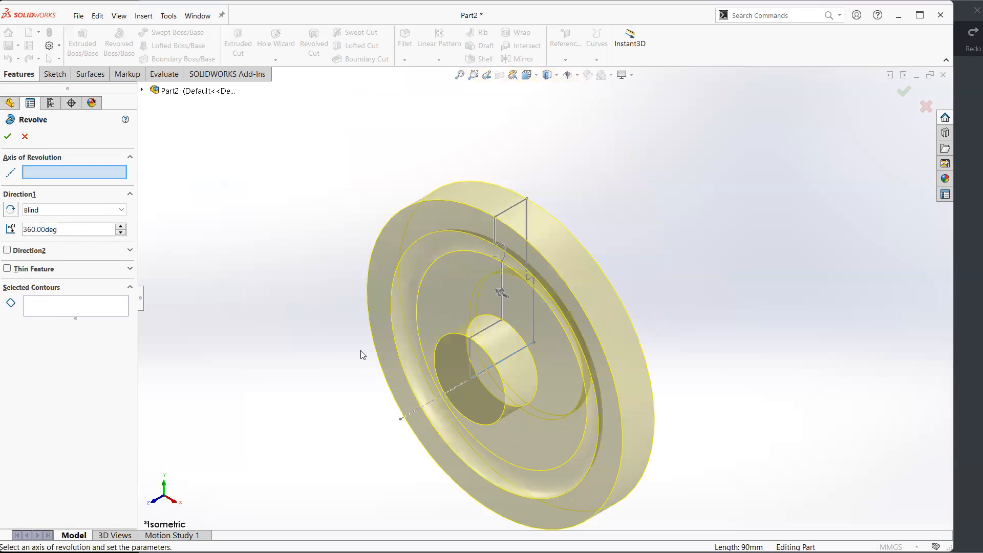
pyautogui.click(434, 401)
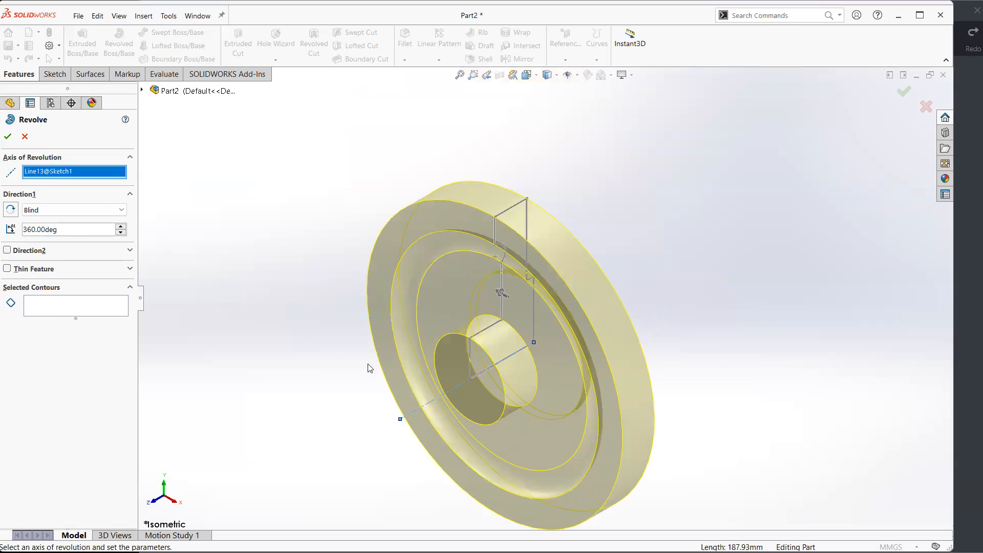
pyautogui.click(119, 308)
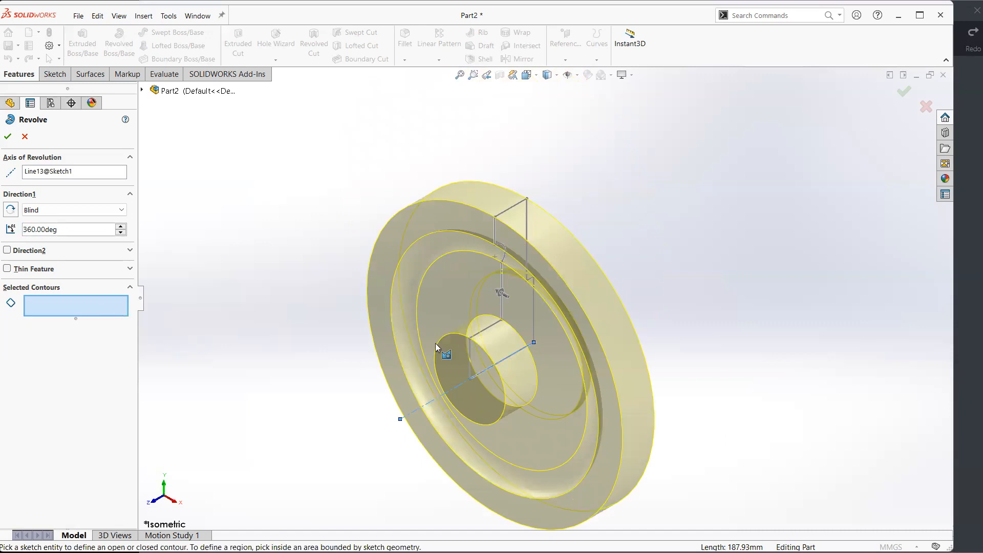
pyautogui.click(511, 231)
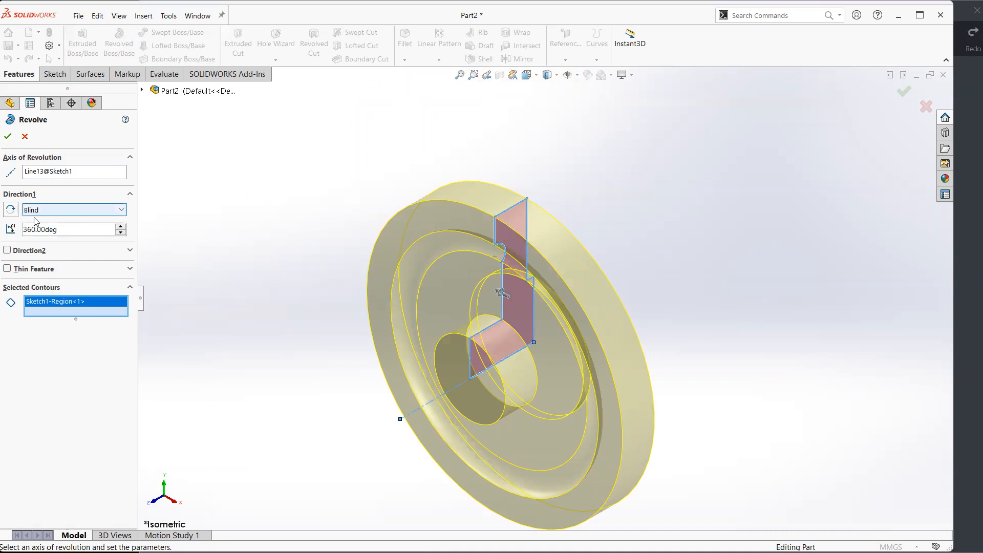
# Step: Reduce the revolve angle gradually from a full turn and set it to 180°
pyautogui.click(121, 233)
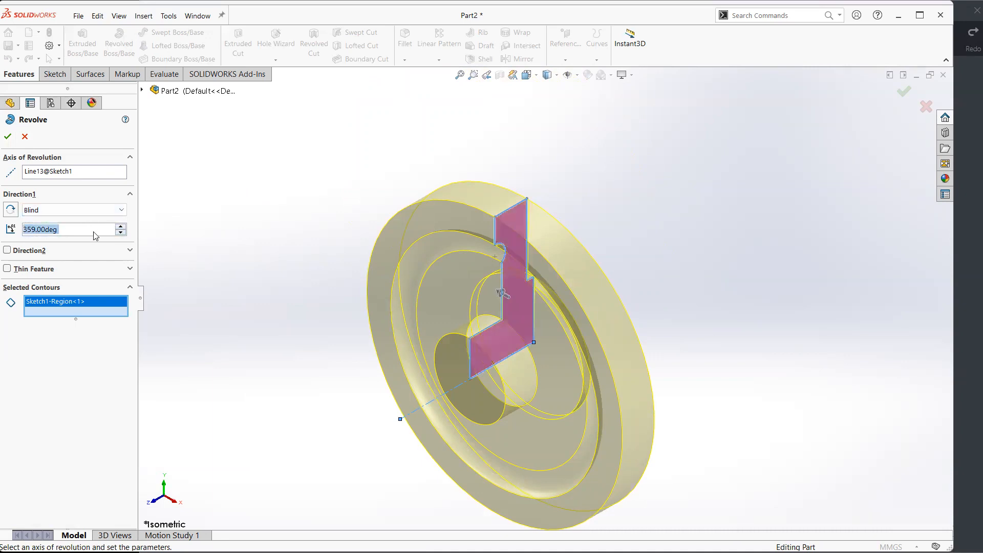
pyautogui.click(122, 233)
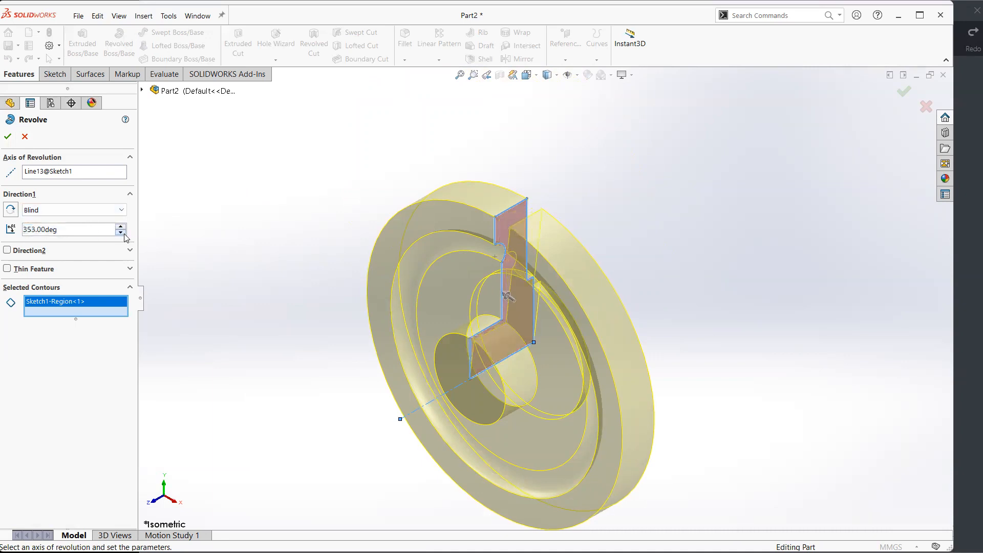
pyautogui.click(123, 233)
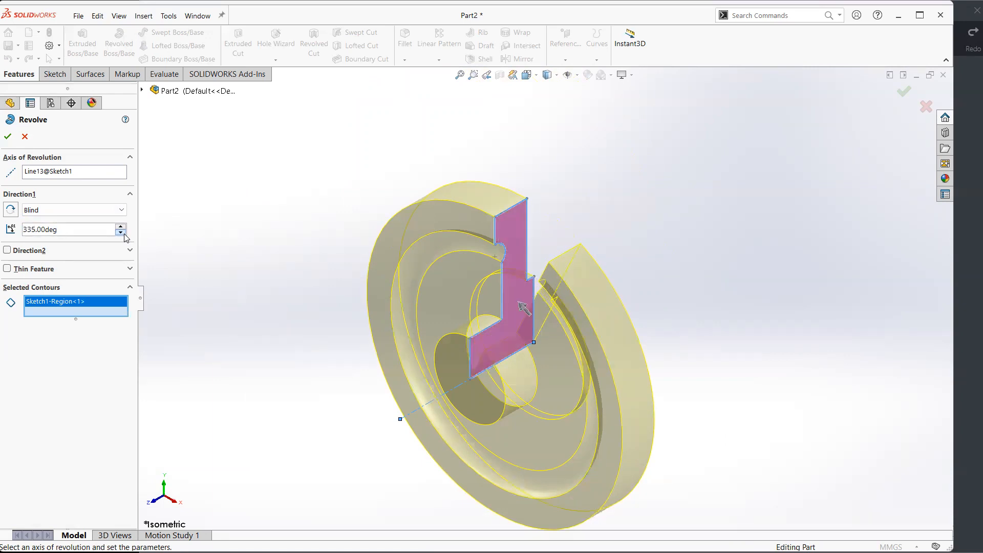
pyautogui.click(123, 233)
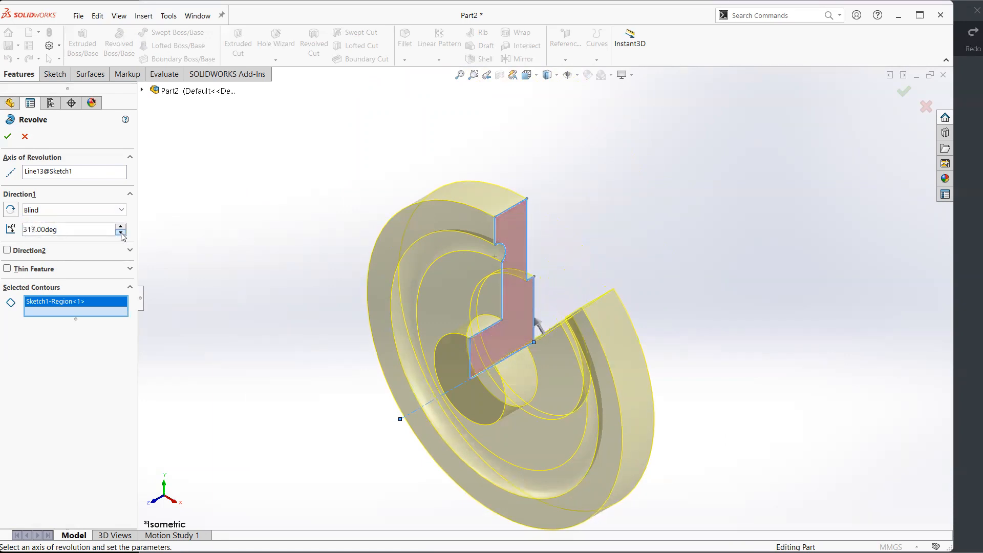
pyautogui.write('180')
pyautogui.press('Return')
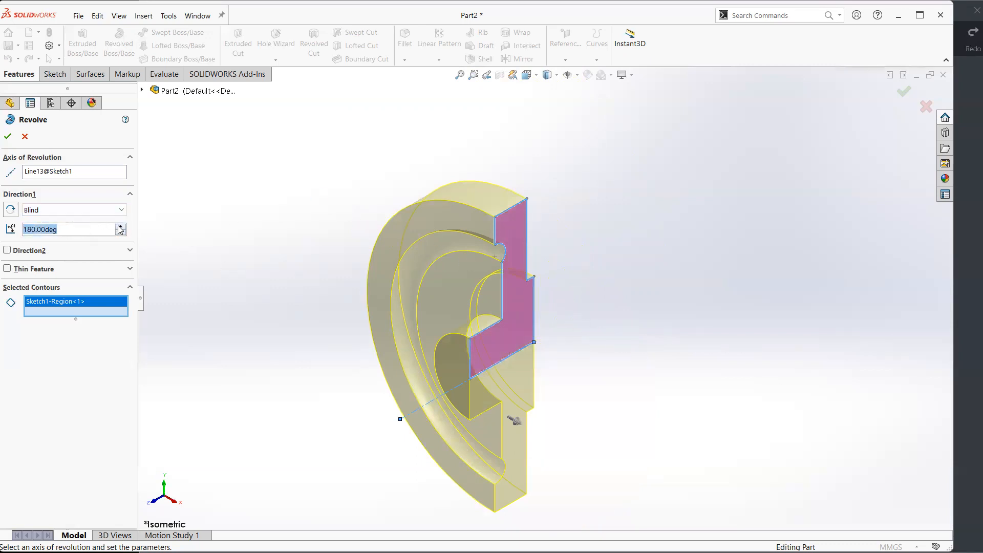
# Step: Set the revolve angle to 360°, accept the Revolve, and show the solid disc in the isometric view
pyautogui.write('360')
pyautogui.press('Return')
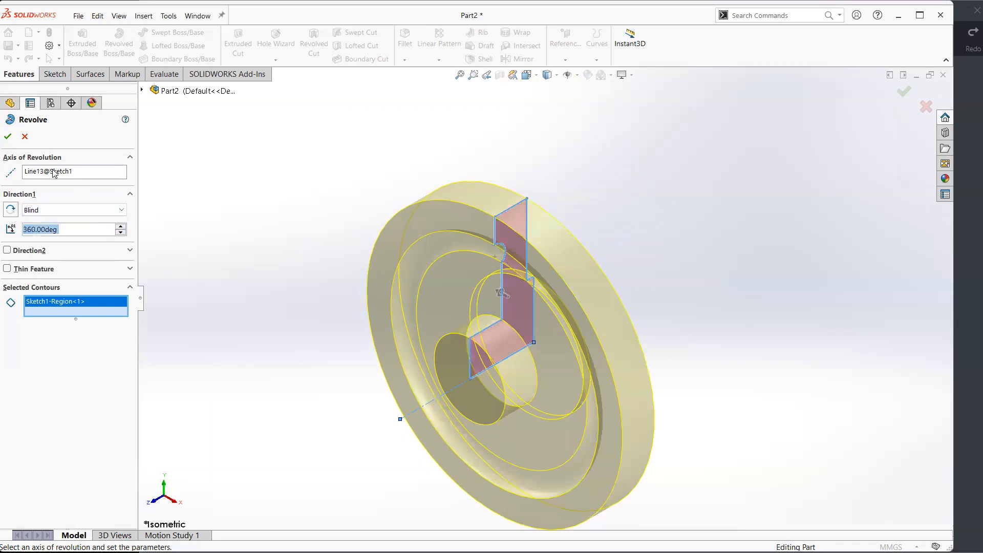
pyautogui.click(8, 137)
pyautogui.moveTo(386, 339); pyautogui.dragTo(380, 277, button='middle')
pyautogui.hotkey('ctrl', '7')
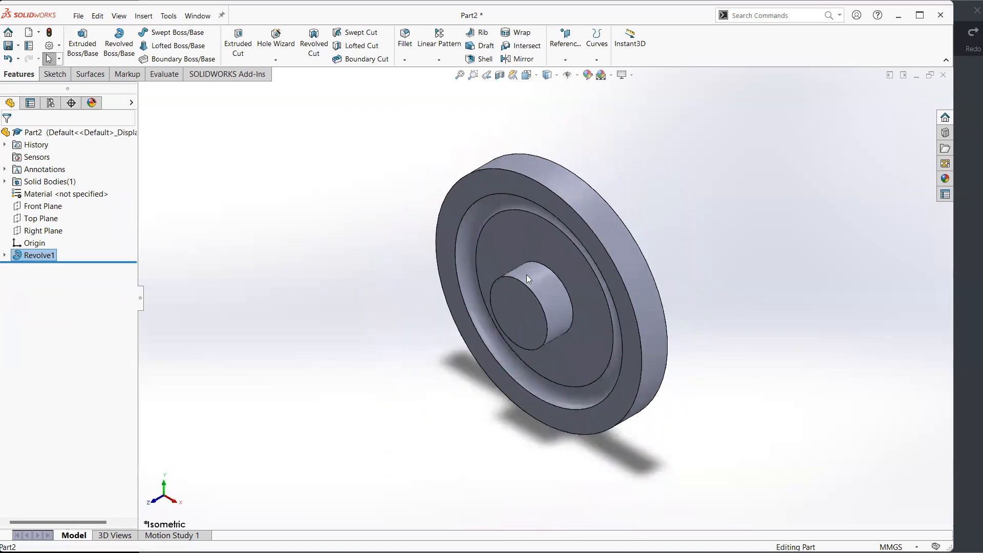
# Step: Review the drawing in Xodo, temporarily marking the 12X Ø20.00 and 8X Ø30.00 callouts and the section's bore, and return to SOLIDWORKS
pyautogui.hotkey('alt', 'Tab')
pyautogui.hotkey('ctrl', 'z')
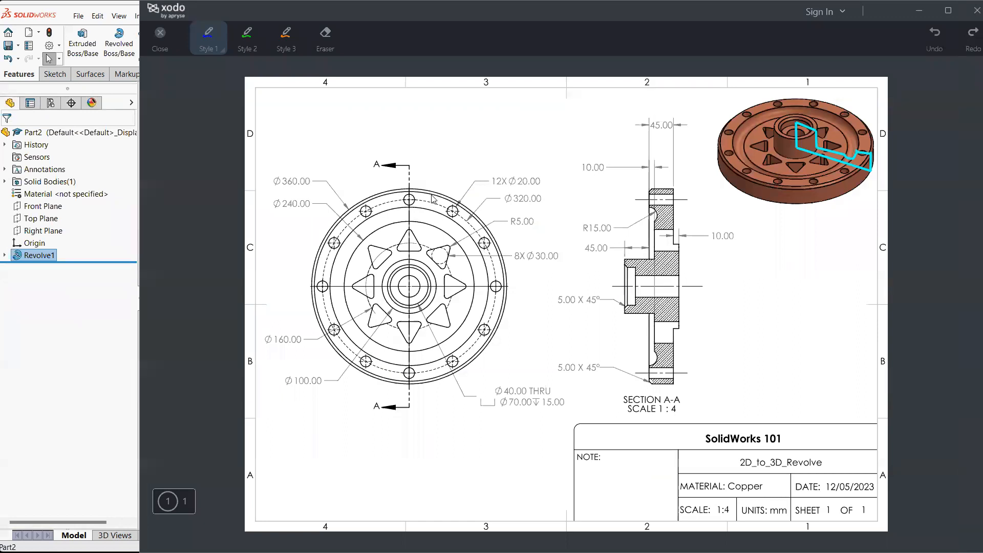
pyautogui.moveTo(408, 186)
pyautogui.mouseDown()
pyautogui.moveTo(412, 196)
pyautogui.moveTo(421, 176)
pyautogui.mouseUp()
pyautogui.moveTo(416, 223)
pyautogui.mouseDown()
pyautogui.moveTo(417, 237)
pyautogui.moveTo(423, 216)
pyautogui.mouseUp()
pyautogui.hotkey('ctrl', 'z')
pyautogui.hotkey('ctrl', 'z')
pyautogui.moveTo(493, 184); pyautogui.dragTo(524, 188)
pyautogui.moveTo(516, 262); pyautogui.dragTo(538, 262)
pyautogui.moveTo(607, 288)
pyautogui.mouseDown()
pyautogui.moveTo(639, 287)
pyautogui.moveTo(632, 292)
pyautogui.mouseUp()
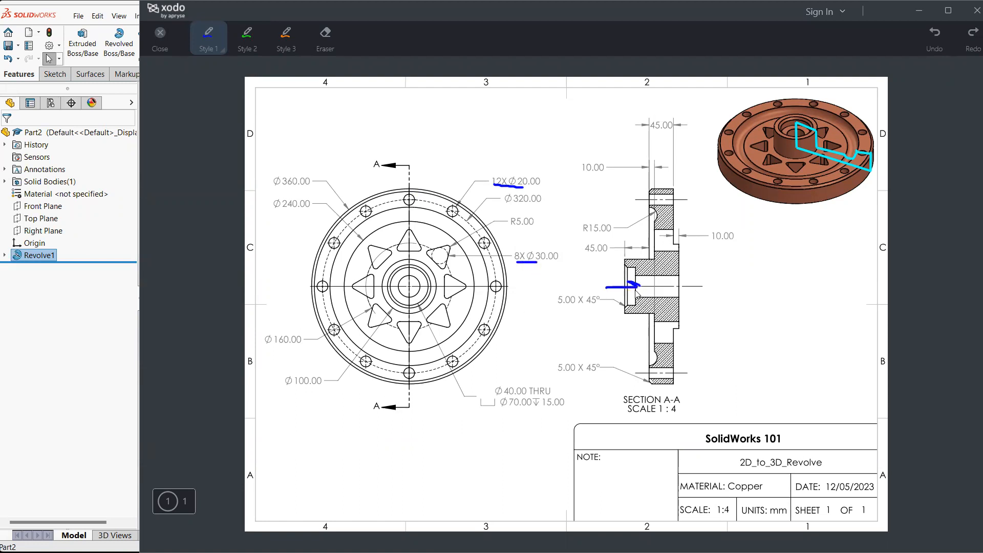
pyautogui.hotkey('ctrl', 'z')
pyautogui.hotkey('ctrl', 'z')
pyautogui.hotkey('ctrl', 'z')
pyautogui.hotkey('alt', 'Tab')
# Step: Start a new sketch on the rim's flat annular face on the hub side of the disc
pyautogui.click(358, 317)
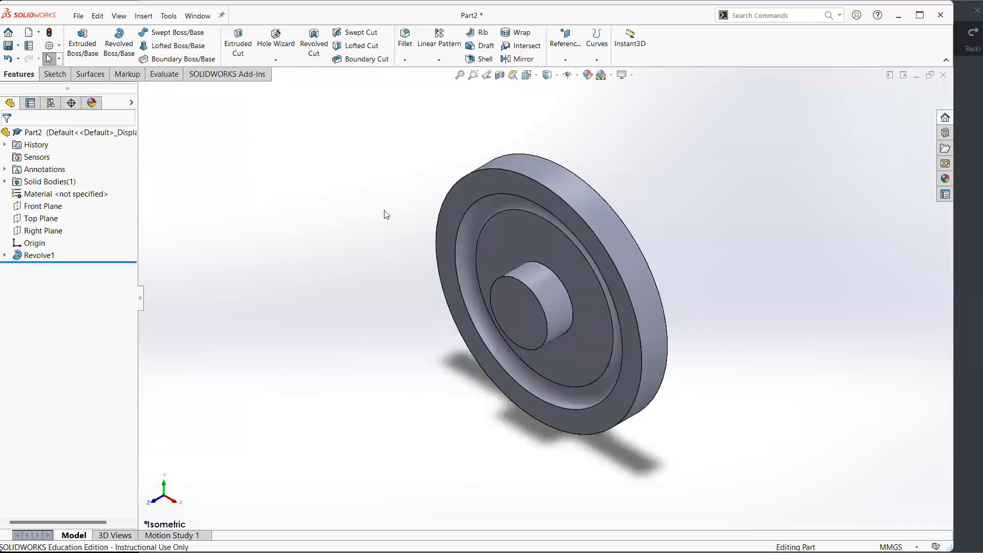
pyautogui.click(500, 184)
pyautogui.click(55, 74)
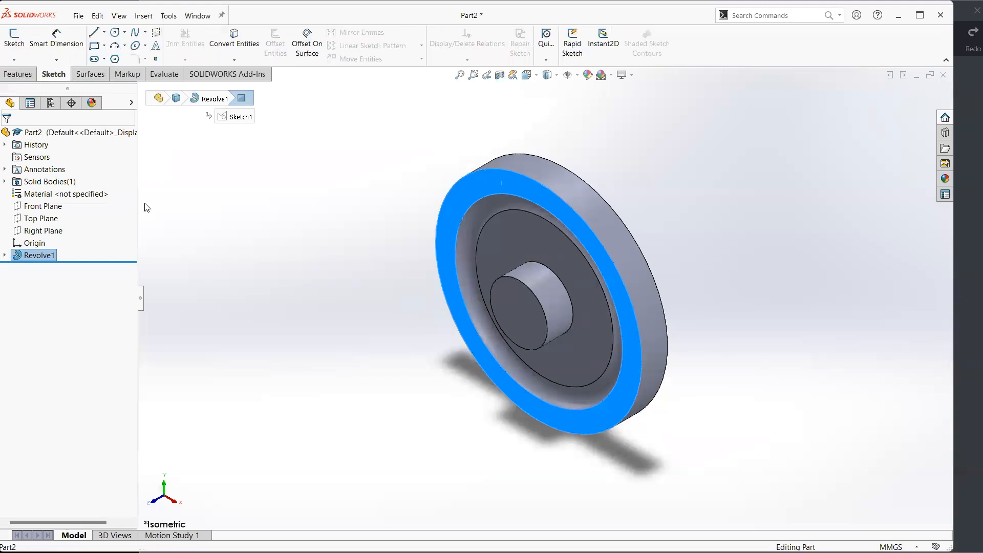
pyautogui.click(313, 328)
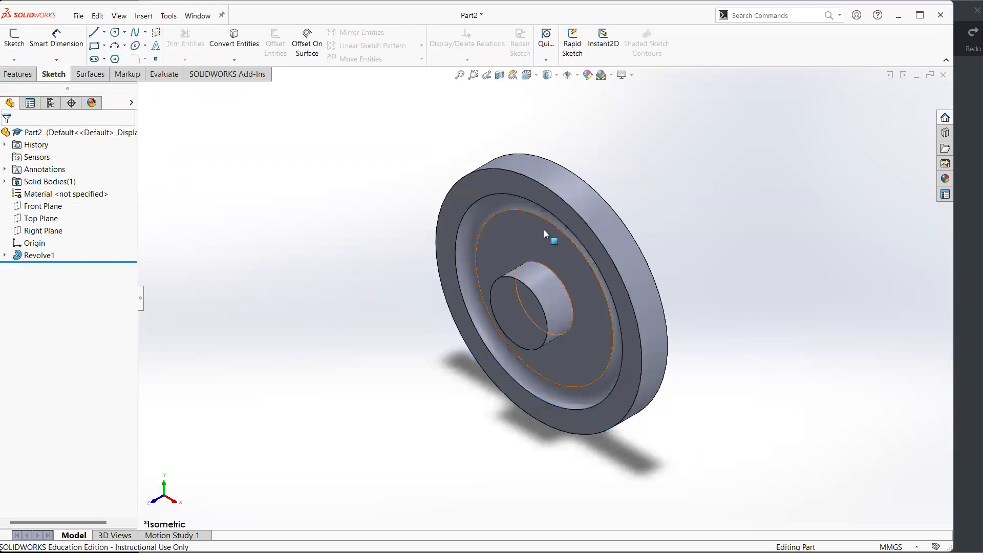
pyautogui.click(544, 194)
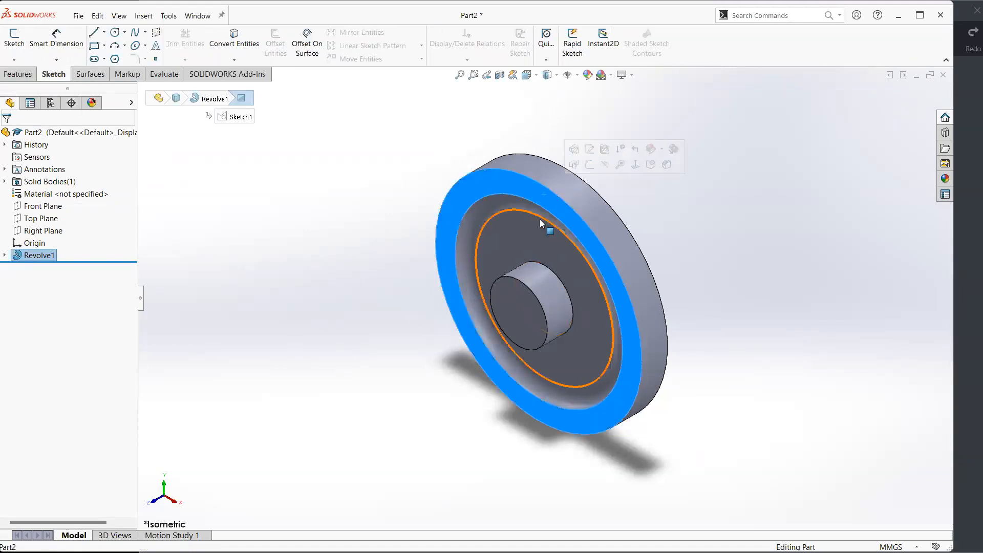
pyautogui.click(590, 165)
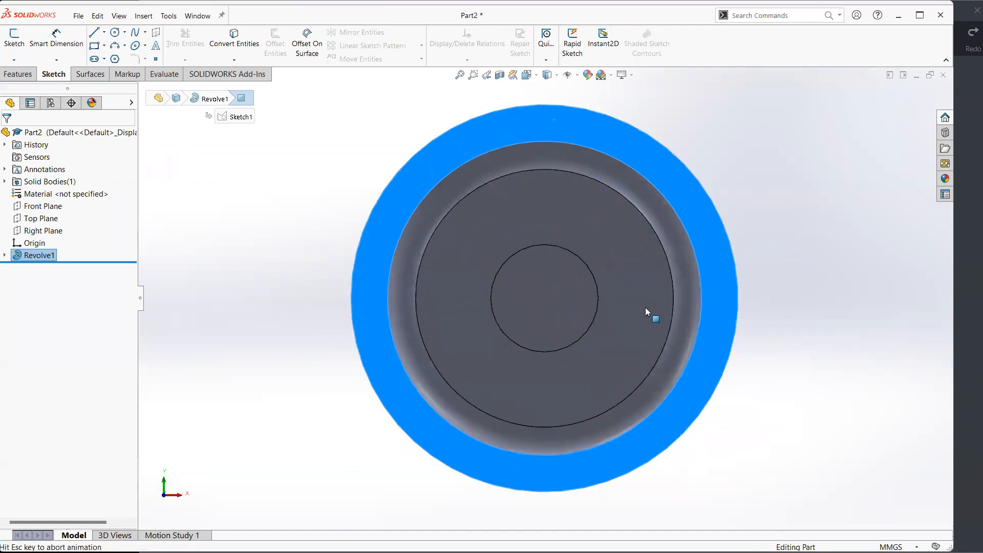
# Step: Draw a box around the 12X Ø20.00 callout on the drawing in Xodo and switch back to SOLIDWORKS
pyautogui.hotkey('alt', 'Tab')
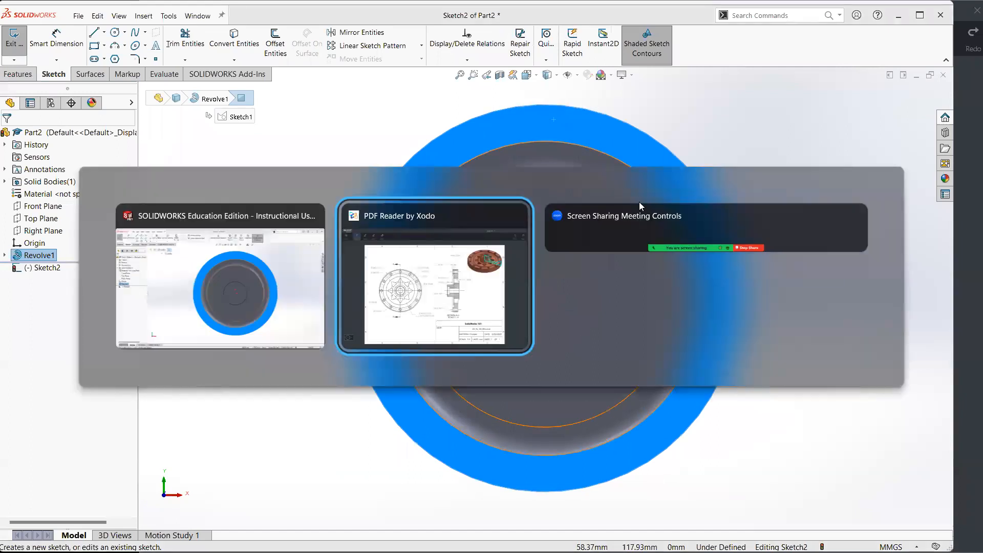
pyautogui.moveTo(502, 193)
pyautogui.mouseDown()
pyautogui.moveTo(550, 179)
pyautogui.moveTo(507, 170)
pyautogui.moveTo(493, 192)
pyautogui.mouseUp()
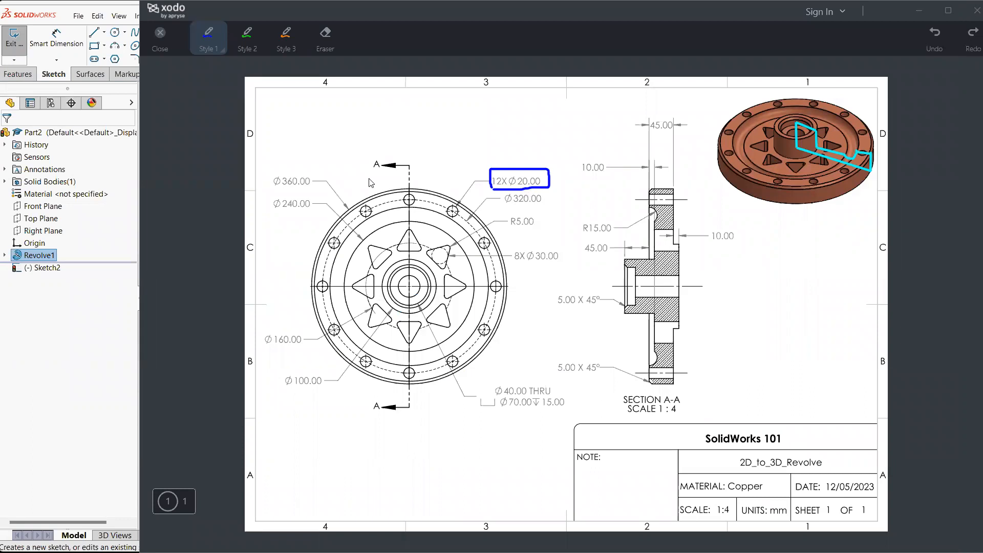
pyautogui.hotkey('alt', 'Tab')
# Step: Sketch a circle about 25 mm in diameter on the rim face, about 161 mm above and 5 mm left of the origin
pyautogui.click(115, 33)
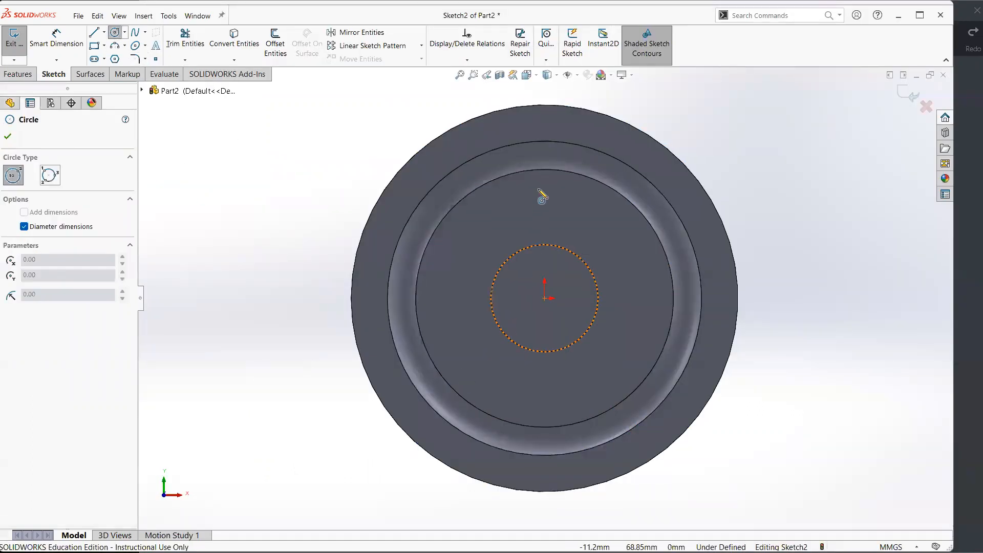
pyautogui.click(539, 125)
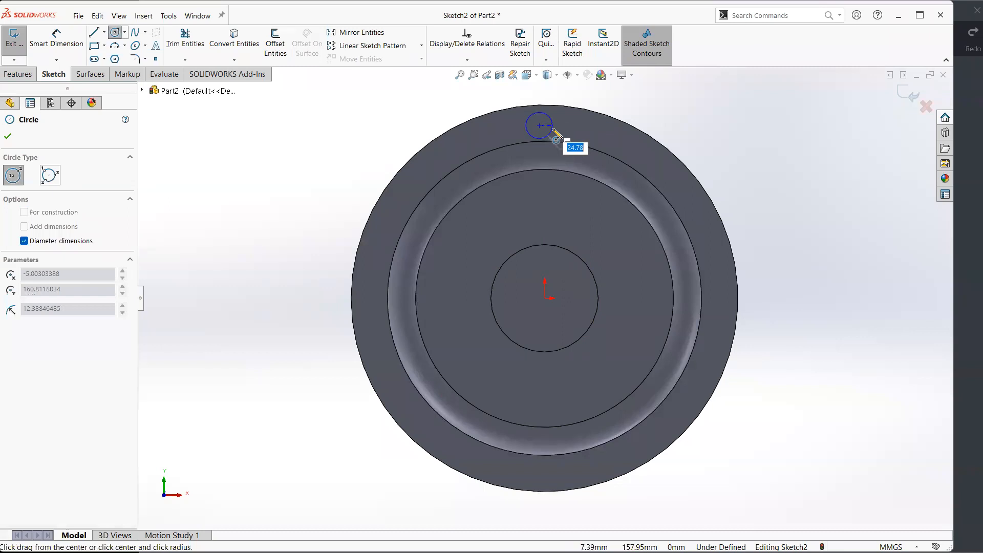
pyautogui.click(553, 129)
pyautogui.press('Escape')
# Step: Dimension the rim circle's diameter as 20 mm
pyautogui.click(71, 37)
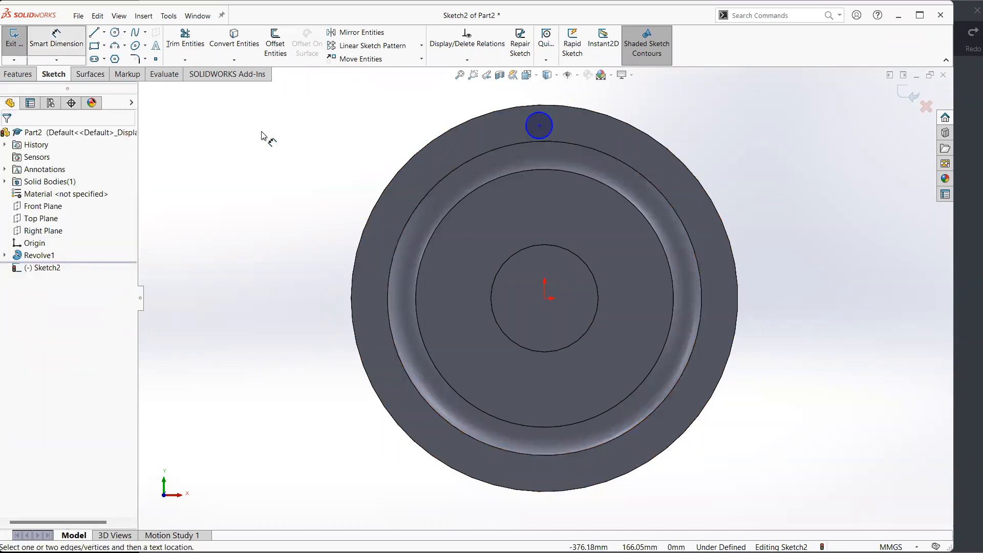
pyautogui.click(561, 120)
pyautogui.click(636, 94)
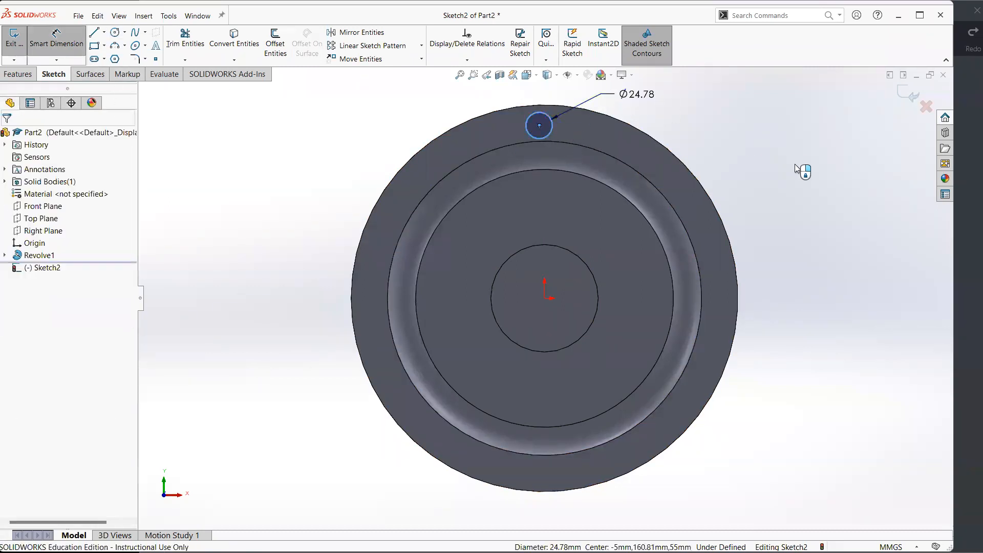
pyautogui.write('20')
pyautogui.press('Return')
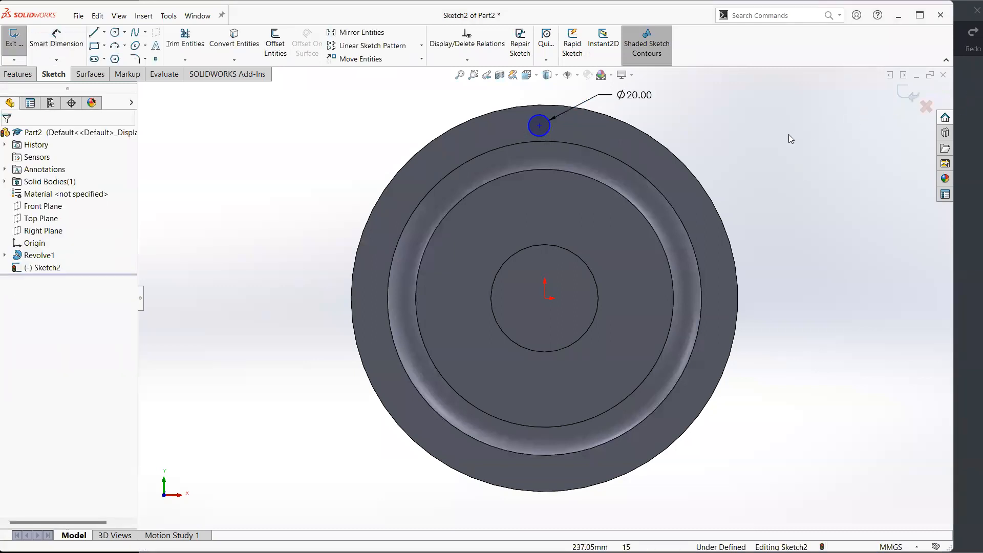
# Step: Move the rim circle straight above the origin, about 164 mm away, and check its alignment with the disc centre on the drawing in Xodo
pyautogui.moveTo(539, 125)
pyautogui.mouseDown()
pyautogui.moveTo(527, 133)
pyautogui.moveTo(587, 173)
pyautogui.moveTo(536, 114)
pyautogui.moveTo(545, 122)
pyautogui.mouseUp()
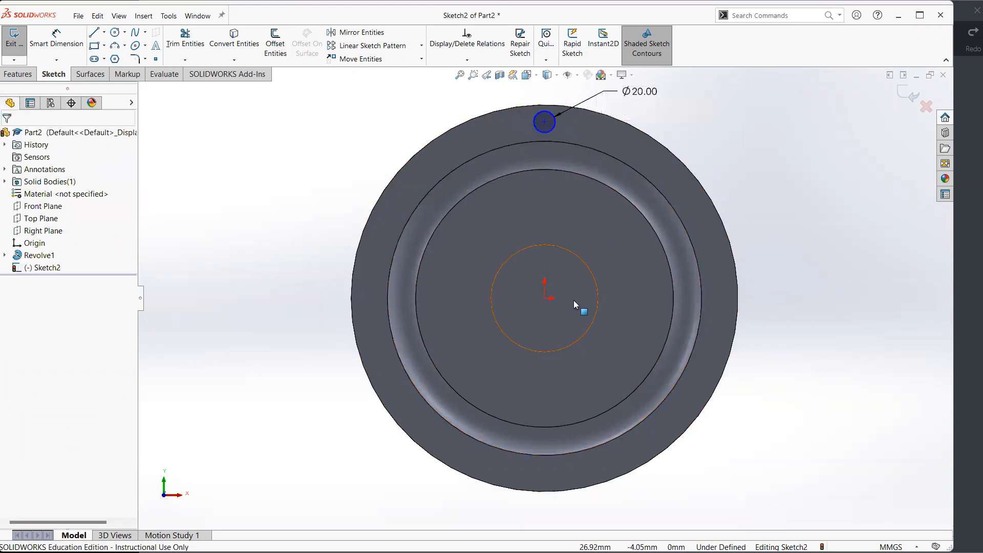
pyautogui.hotkey('alt', 'Tab')
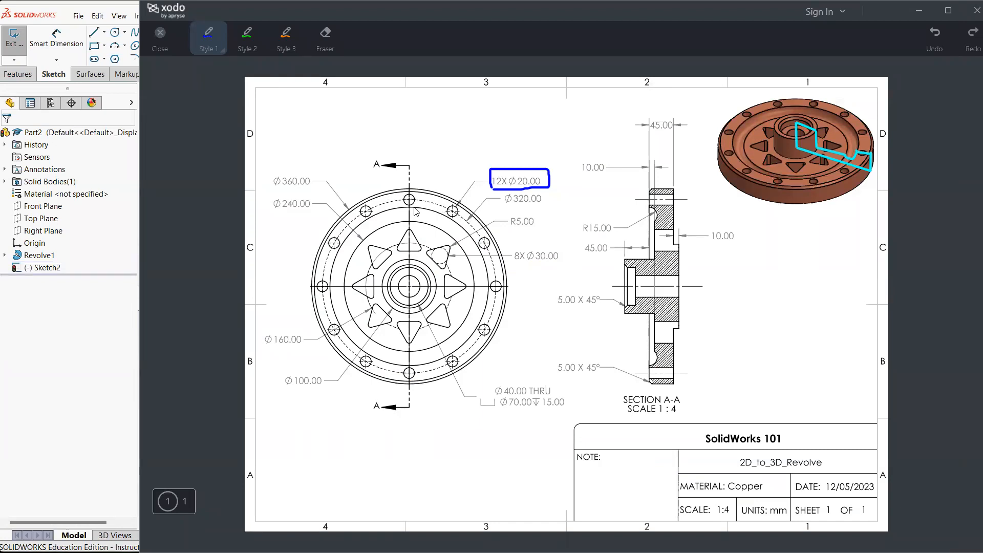
pyautogui.moveTo(411, 292); pyautogui.dragTo(413, 203)
pyautogui.hotkey('ctrl', 'z')
pyautogui.hotkey('alt', 'Tab')
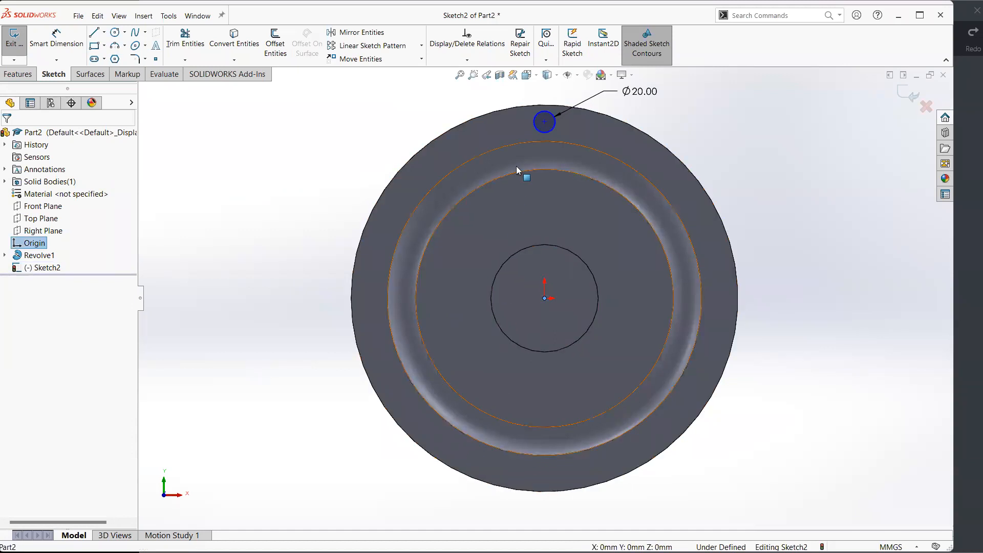
# Step: Add a Vertical relation between the rim circle's centre and the origin, and test it by moving the circle
pyautogui.click(545, 120)
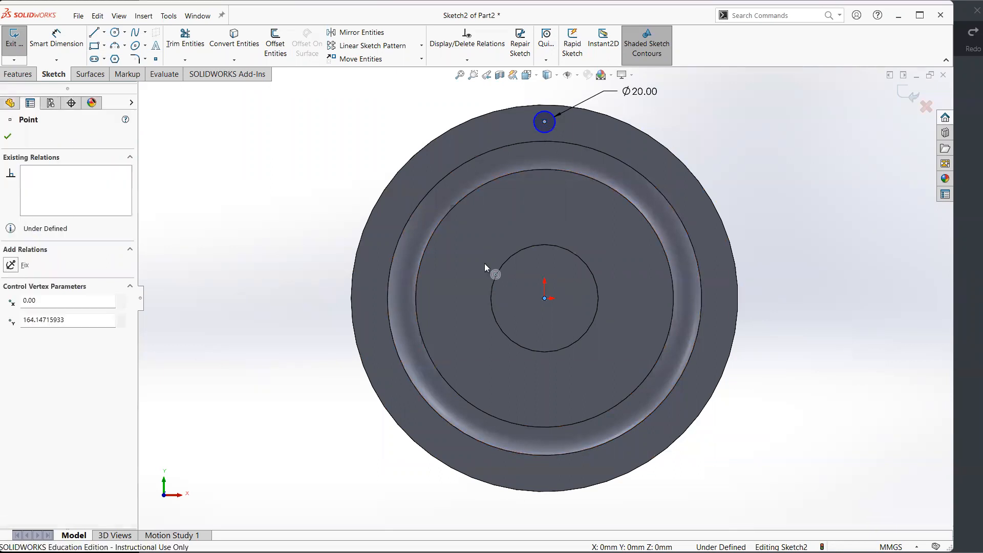
pyautogui.keyDown('ctrl'); pyautogui.click(544, 298); pyautogui.keyUp('ctrl')
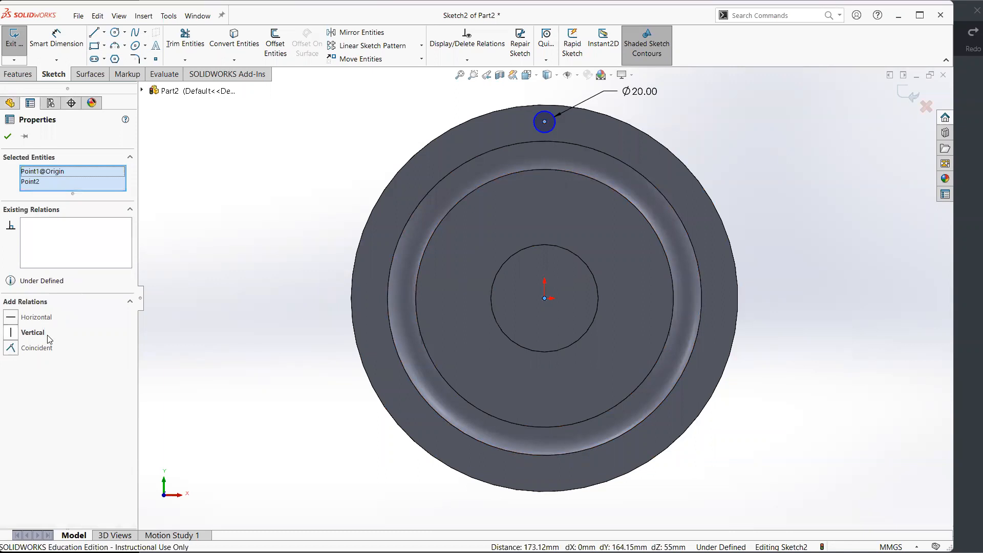
pyautogui.click(33, 332)
pyautogui.press('Escape')
pyautogui.moveTo(544, 122); pyautogui.dragTo(502, 124)
pyautogui.click(719, 166)
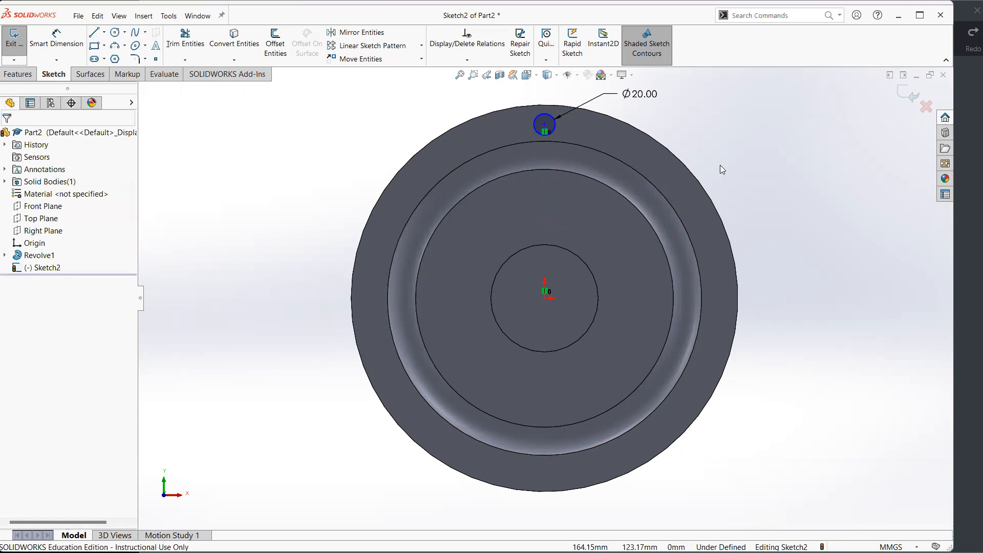
# Step: Mark up the Ø320.00 bolt circle and its callout on the drawing in Xodo, undo the markings and return to SOLIDWORKS
pyautogui.hotkey('alt', 'Tab')
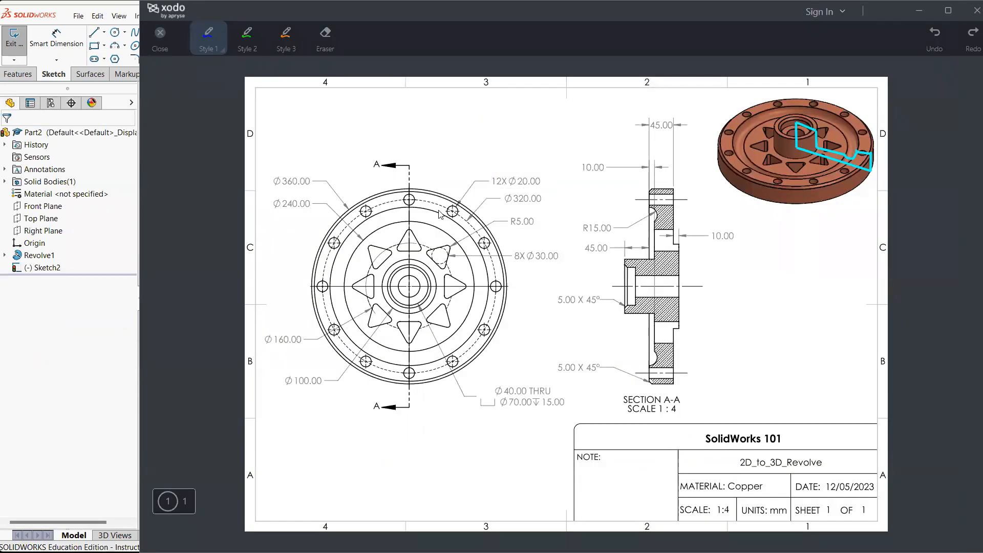
pyautogui.moveTo(433, 205)
pyautogui.mouseDown()
pyautogui.moveTo(436, 195)
pyautogui.moveTo(428, 209)
pyautogui.moveTo(478, 234)
pyautogui.moveTo(495, 273)
pyautogui.moveTo(492, 311)
pyautogui.mouseUp()
pyautogui.hotkey('ctrl', 'z')
pyautogui.hotkey('ctrl', 'z')
pyautogui.moveTo(469, 228)
pyautogui.mouseDown()
pyautogui.moveTo(487, 211)
pyautogui.moveTo(541, 211)
pyautogui.moveTo(526, 191)
pyautogui.moveTo(472, 204)
pyautogui.moveTo(479, 231)
pyautogui.mouseUp()
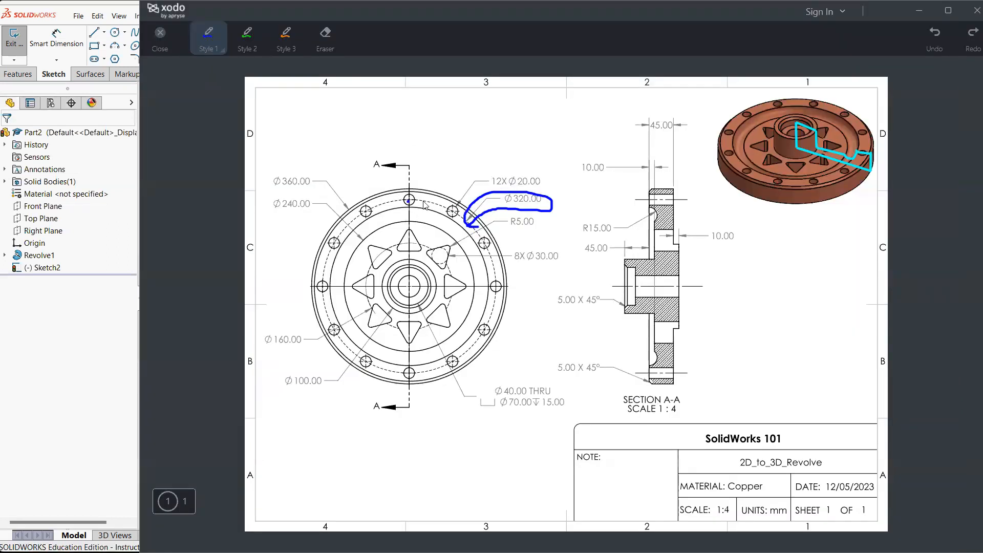
pyautogui.moveTo(423, 202); pyautogui.dragTo(450, 206)
pyautogui.hotkey('ctrl', 'z')
pyautogui.hotkey('ctrl', 'z')
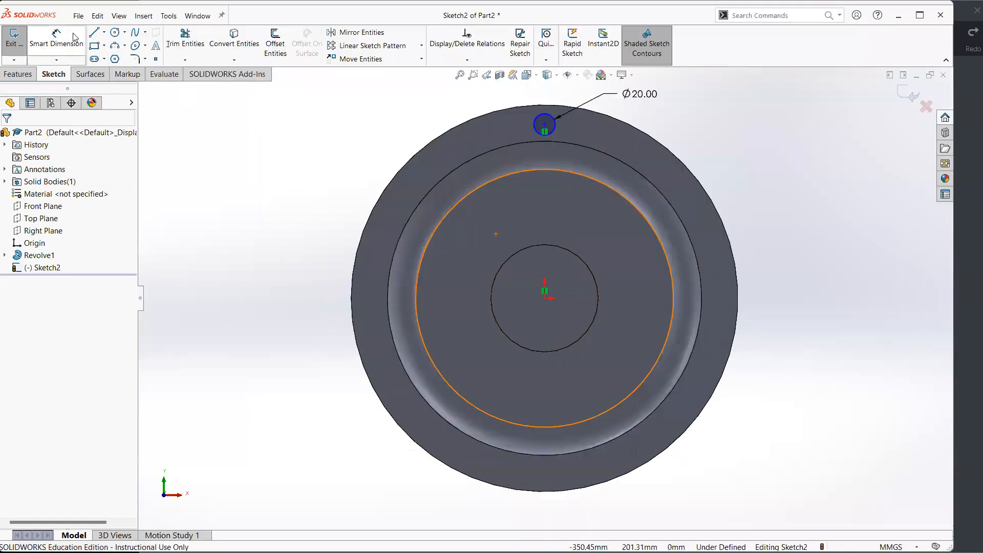
# Step: Sketch a circle about 326 mm in diameter centred on the origin, passing near the rim circle's centre
pyautogui.click(56, 38)
pyautogui.click(115, 33)
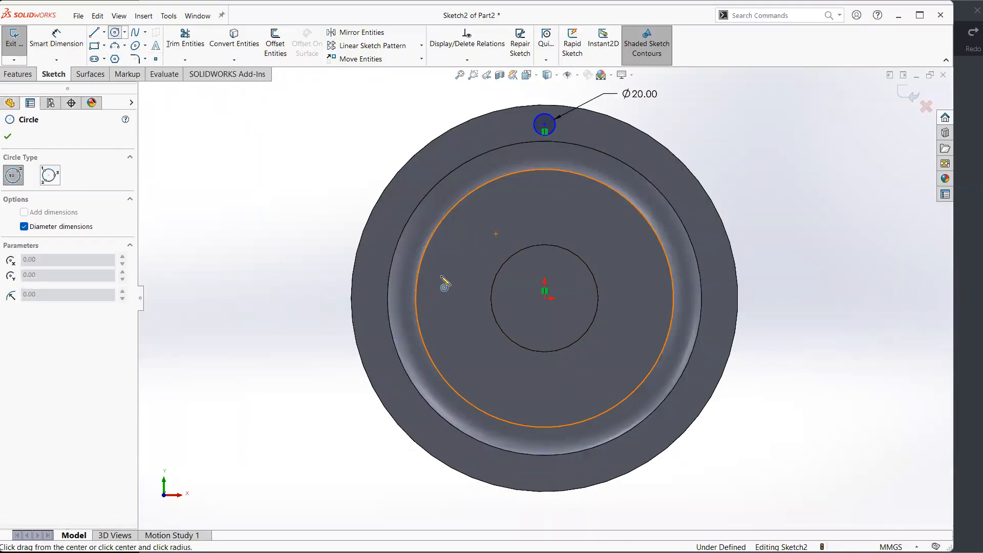
pyautogui.click(545, 298)
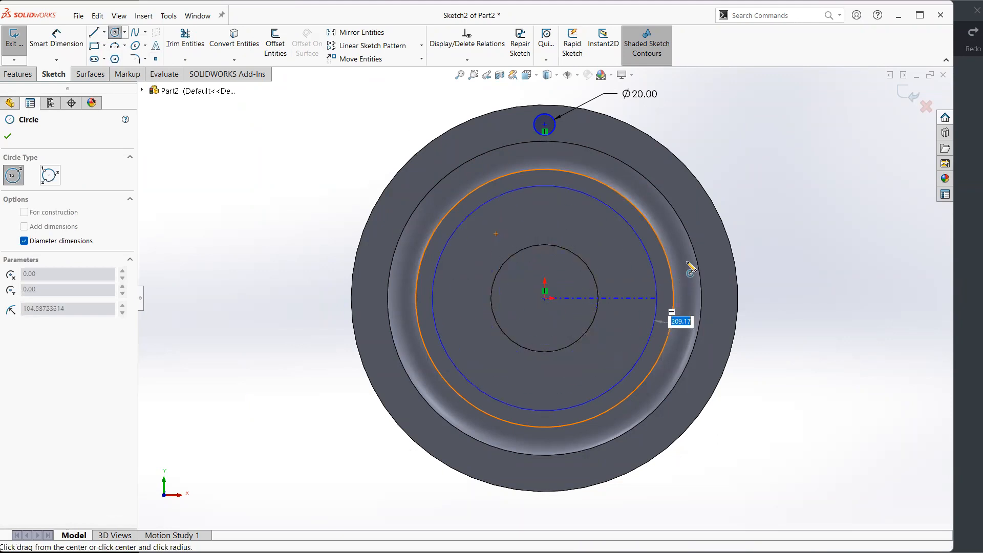
pyautogui.click(699, 216)
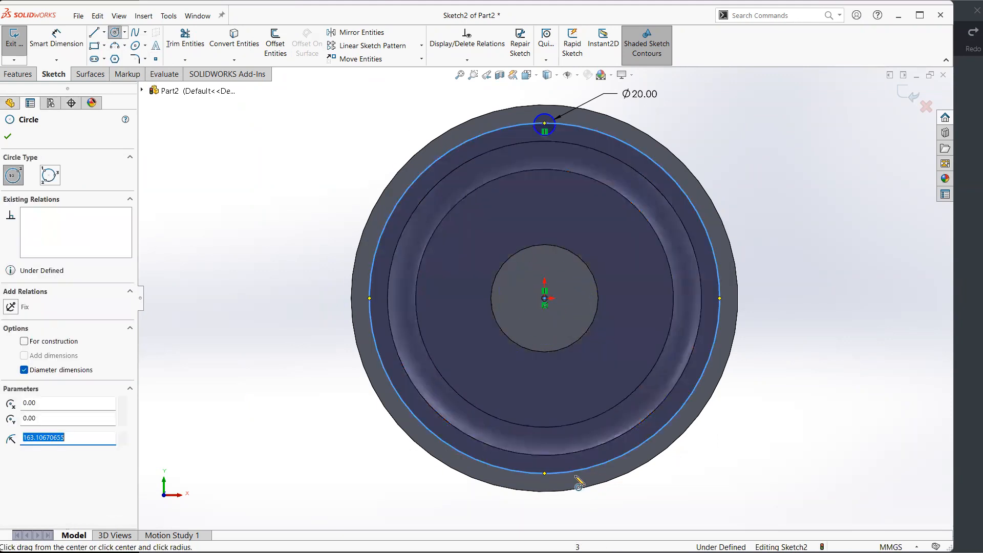
pyautogui.press('Escape')
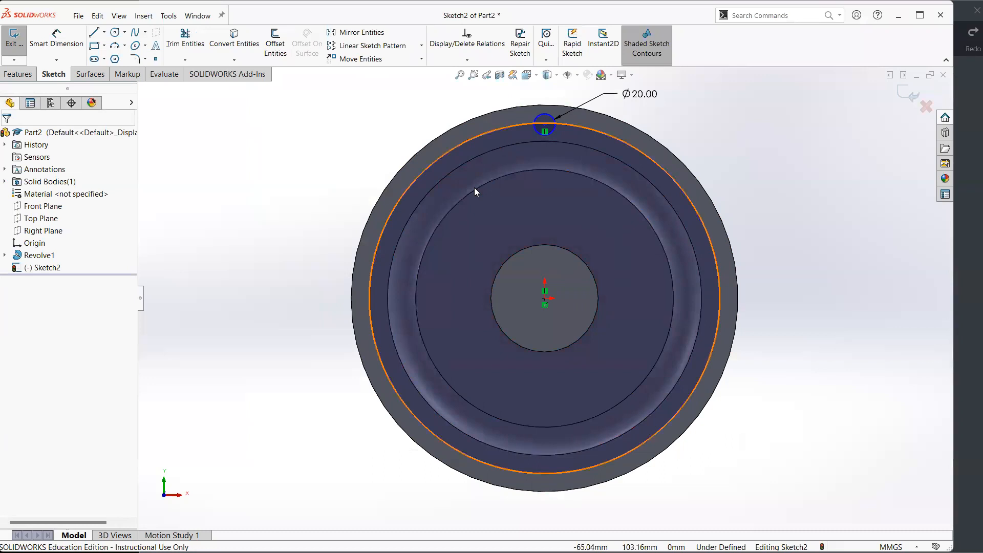
# Step: Switch to the drawing in Xodo to examine the bolt circle of the rim holes
pyautogui.hotkey('alt', 'Tab')
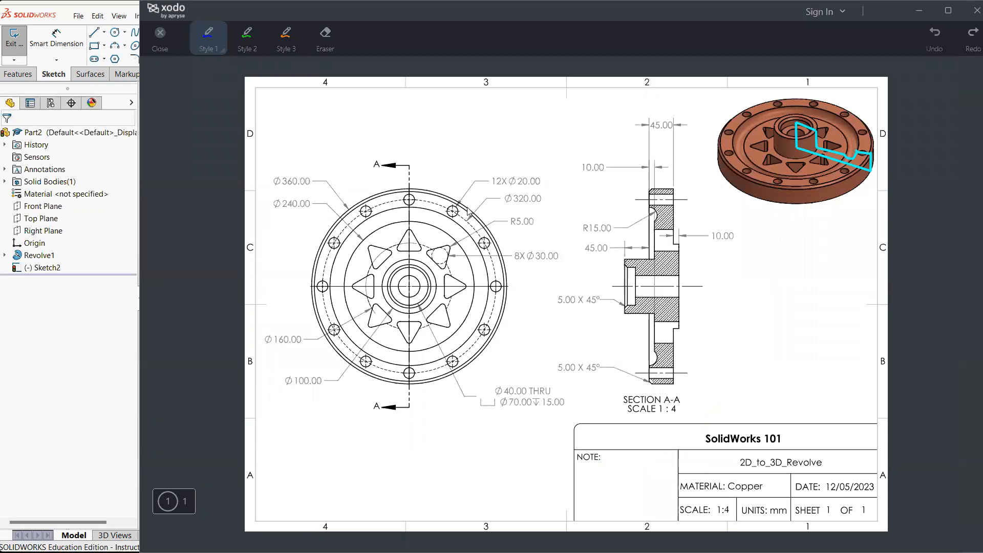
# Step: Convert the large hole-centre circle around the origin to construction geometry
pyautogui.click(76, 344)
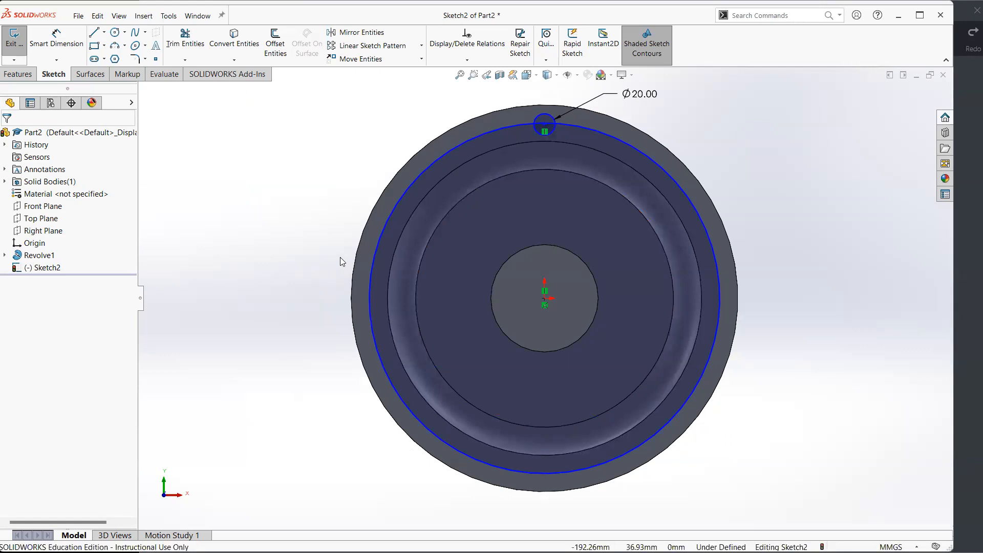
pyautogui.click(381, 236)
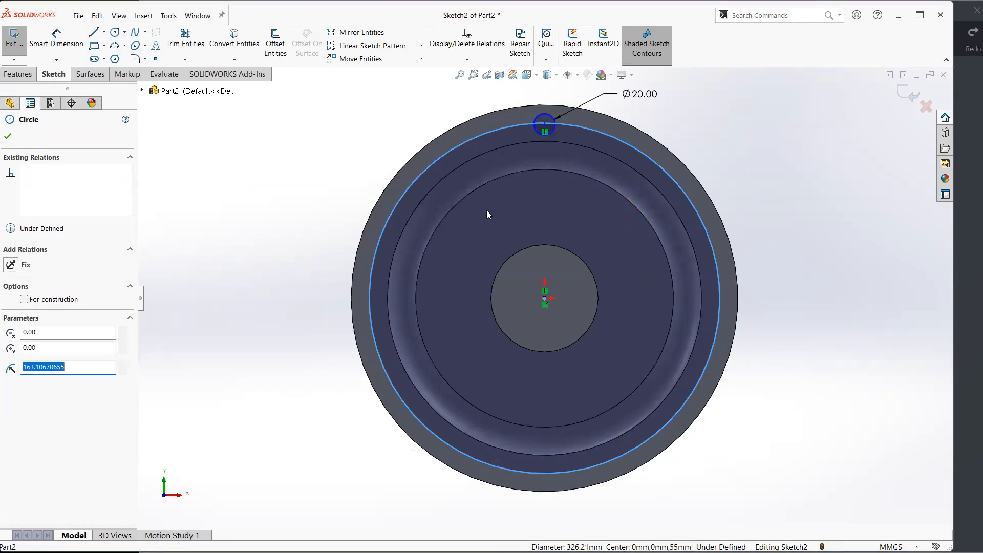
pyautogui.click(319, 147)
pyautogui.click(518, 249)
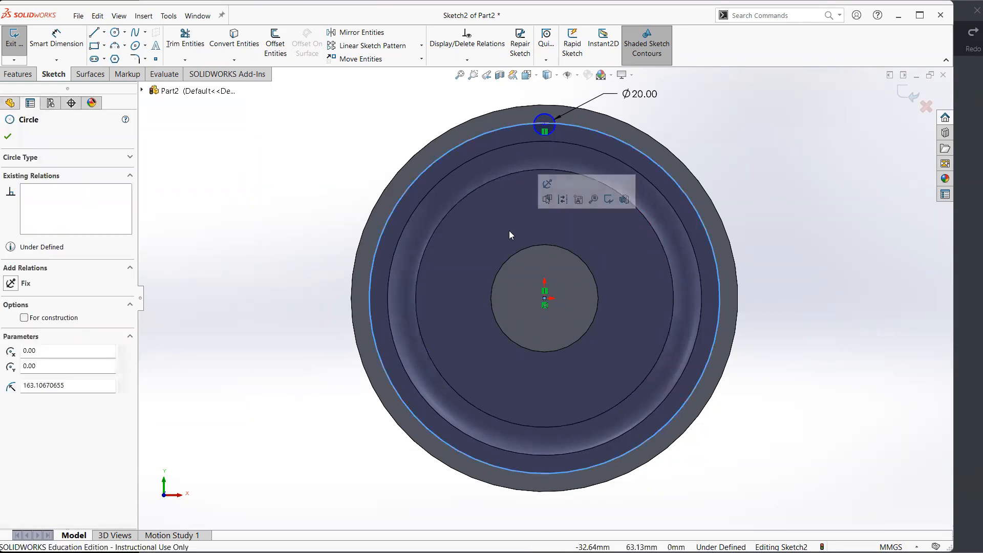
pyautogui.click(25, 318)
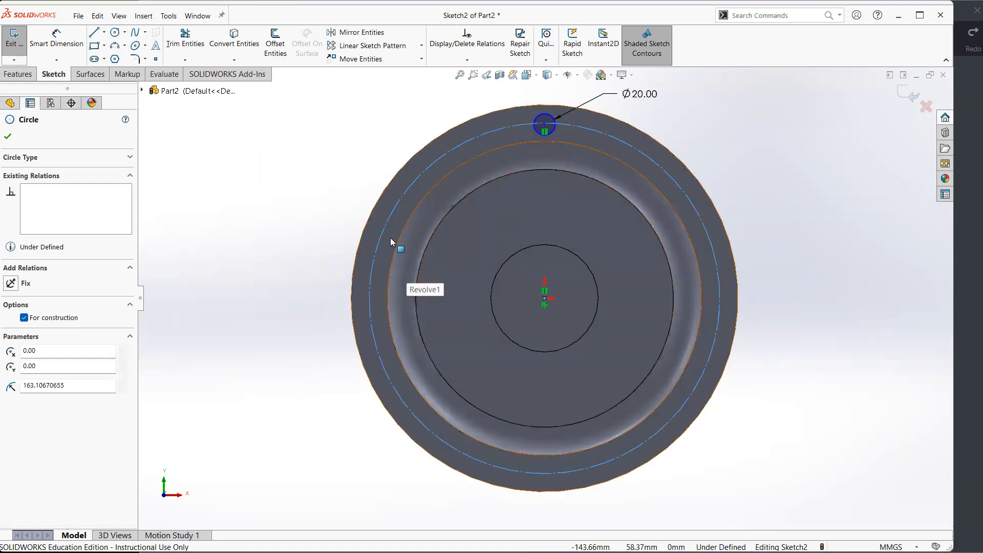
pyautogui.click(359, 155)
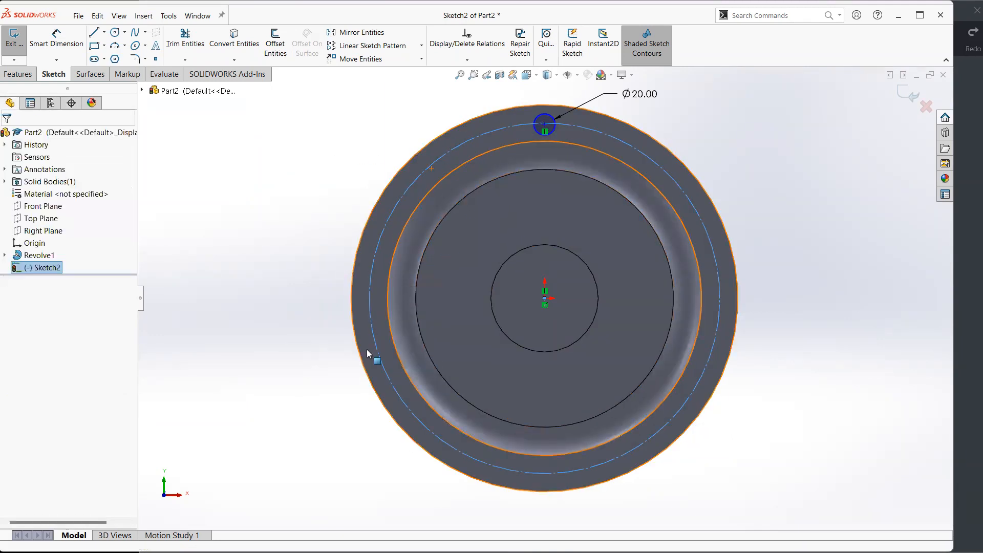
pyautogui.click(671, 185)
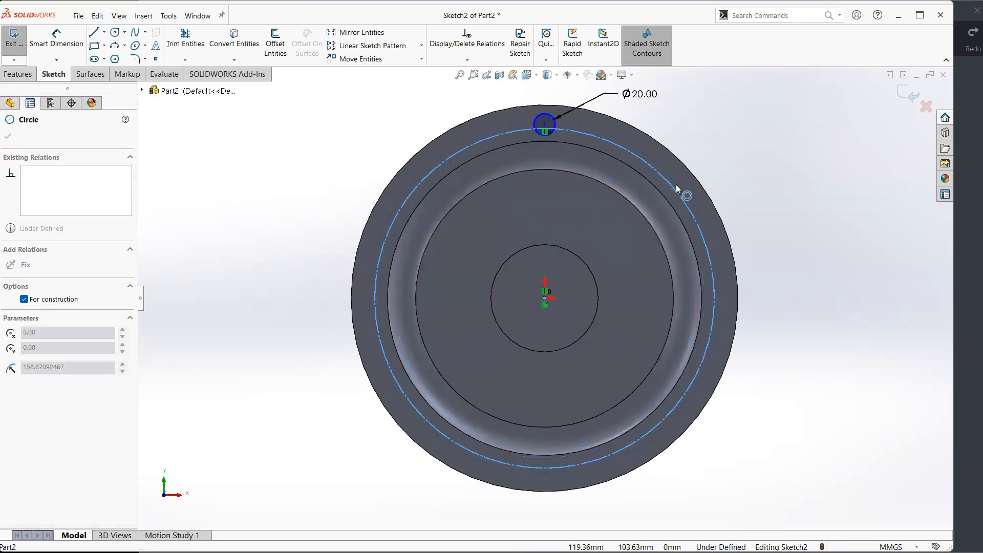
pyautogui.click(770, 217)
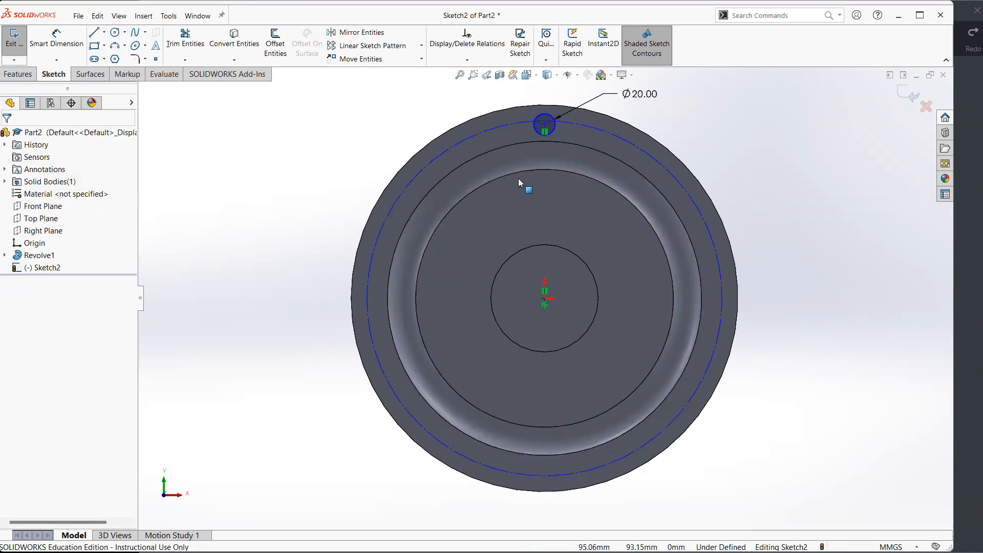
# Step: Dimension the construction circle's diameter at 320 mm
pyautogui.click(57, 41)
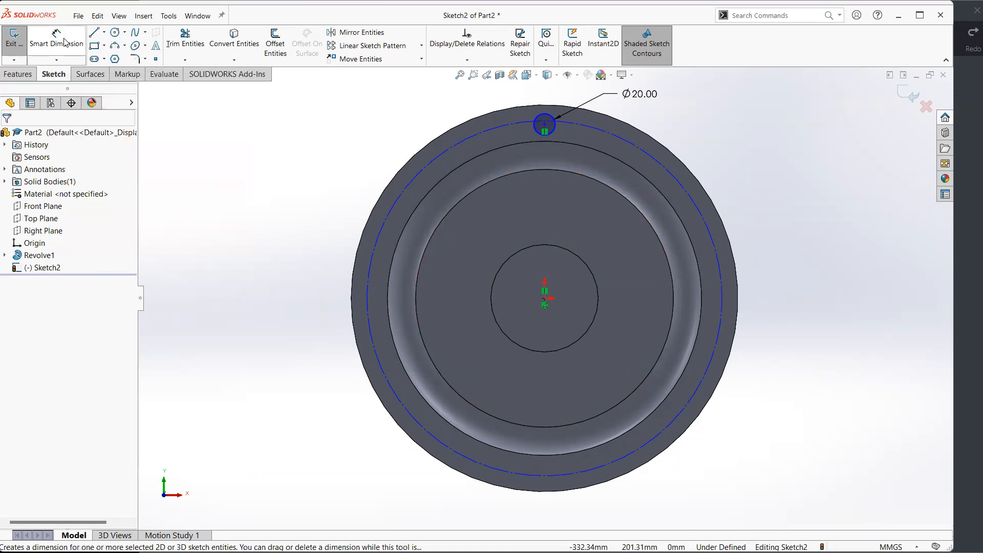
pyautogui.click(676, 171)
pyautogui.click(759, 107)
pyautogui.write('320')
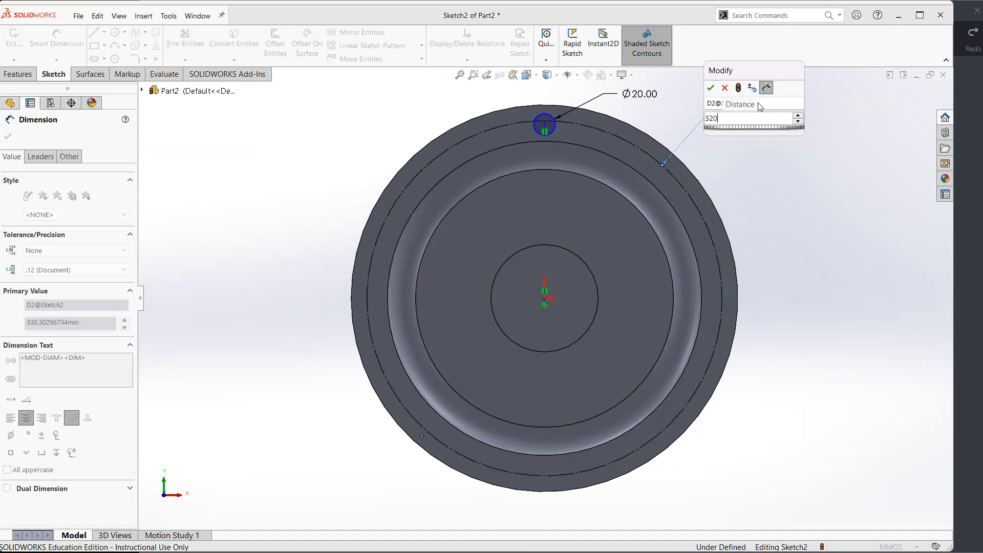
pyautogui.press('Return')
pyautogui.press('Escape')
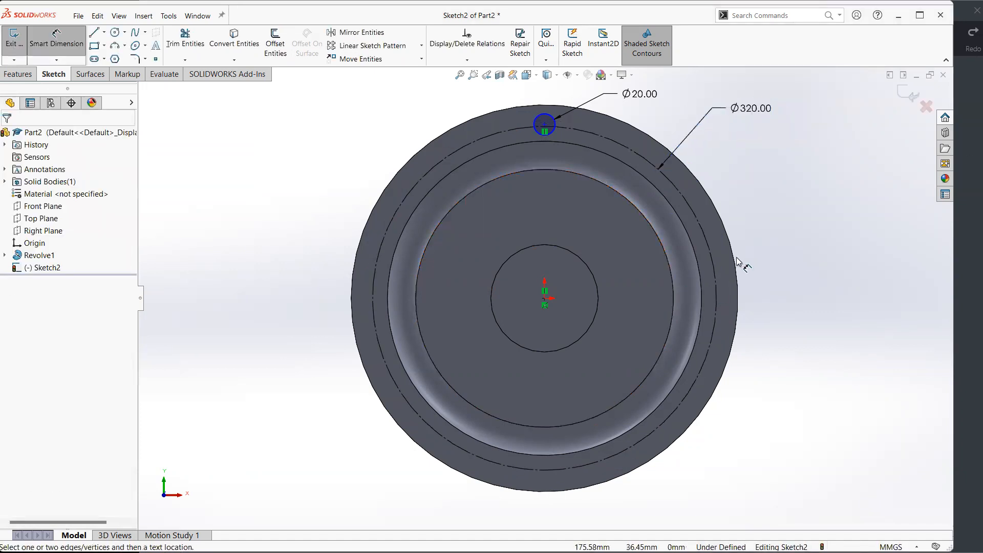
# Step: Try moving the 20 mm circle's centre onto the upper quadrant of the construction circle, and undo the placement
pyautogui.hotkey('alt', 'Tab')
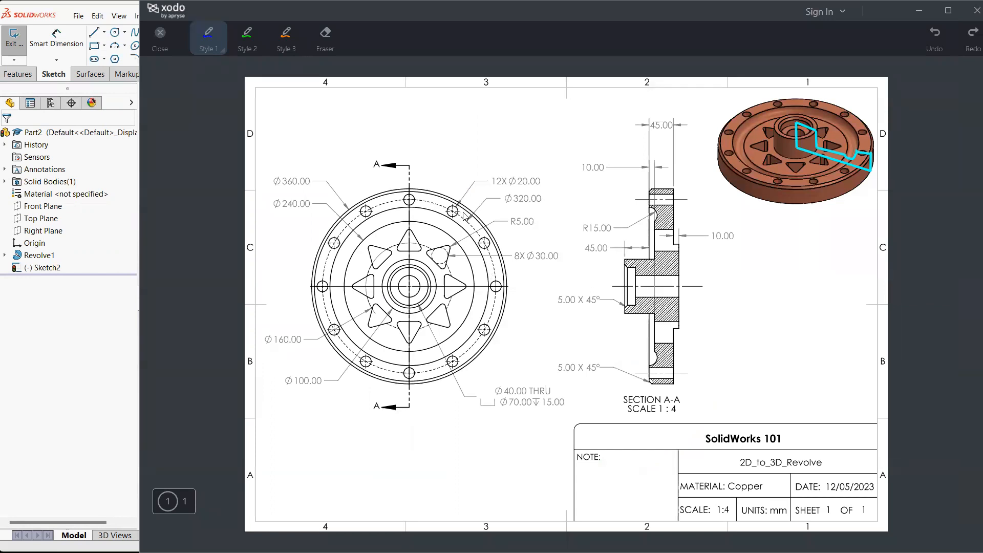
pyautogui.hotkey('alt', 'Tab')
pyautogui.click(545, 124)
pyautogui.moveTo(555, 122)
pyautogui.mouseDown()
pyautogui.moveTo(547, 113)
pyautogui.moveTo(545, 128)
pyautogui.mouseUp()
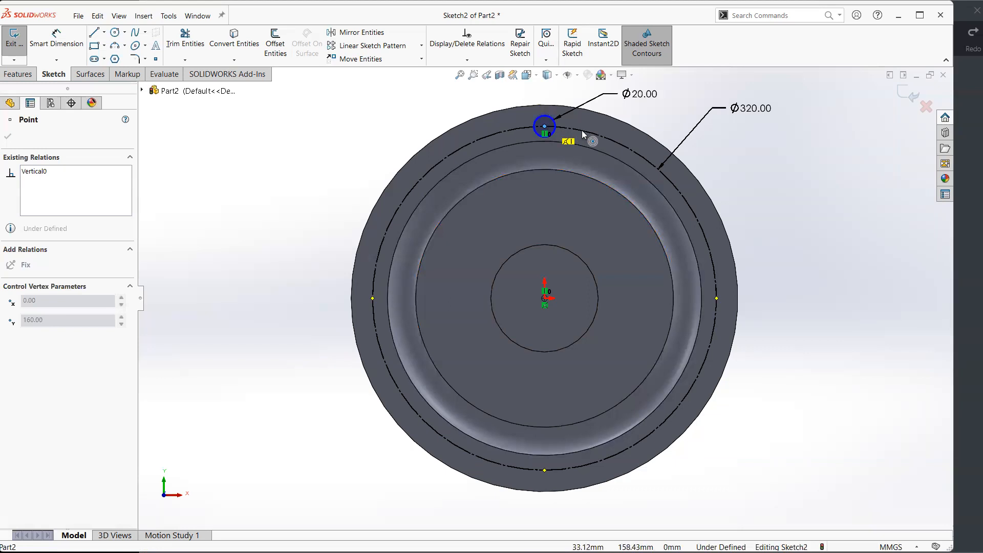
pyautogui.moveTo(584, 126)
pyautogui.mouseDown()
pyautogui.moveTo(579, 117)
pyautogui.moveTo(555, 129)
pyautogui.mouseUp()
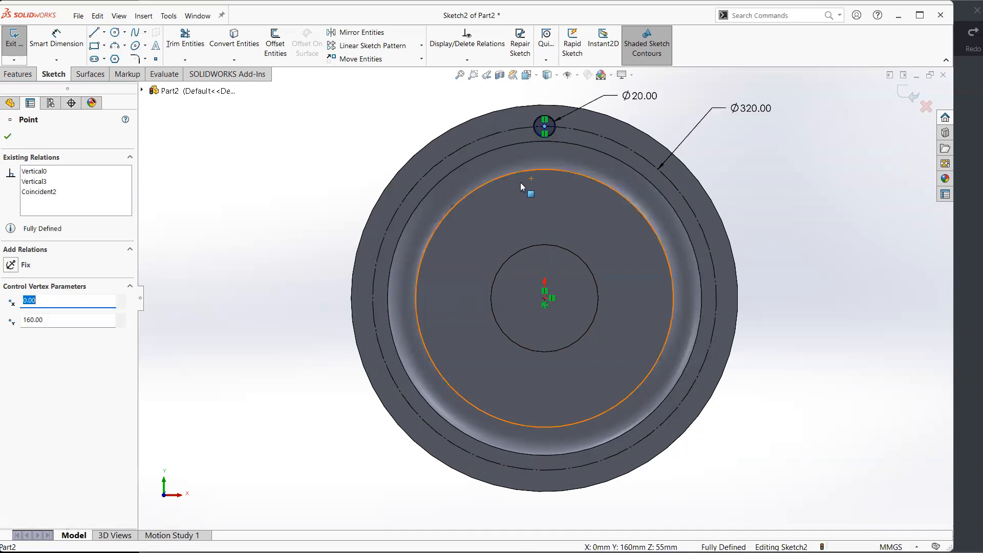
pyautogui.click(440, 117)
pyautogui.hotkey('ctrl', 'z')
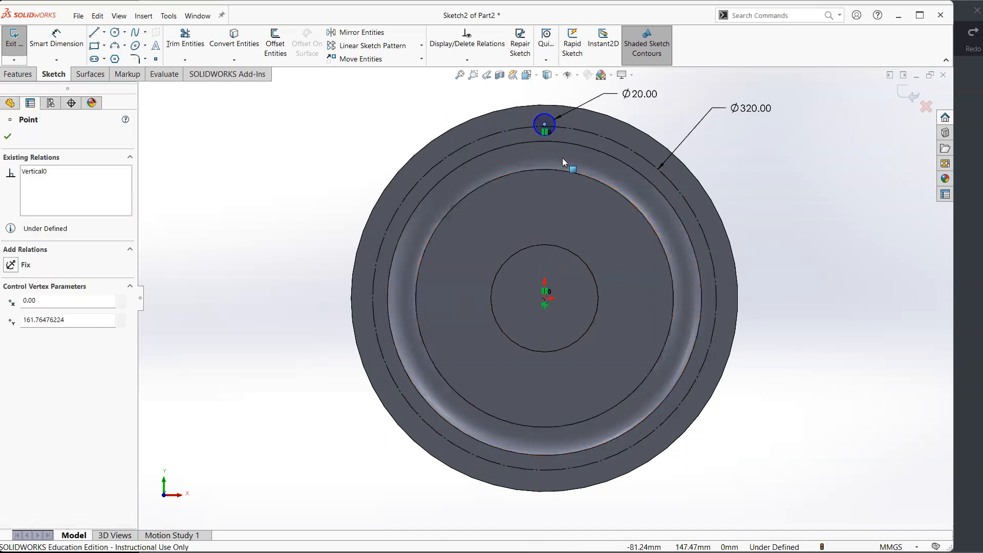
pyautogui.press('Escape')
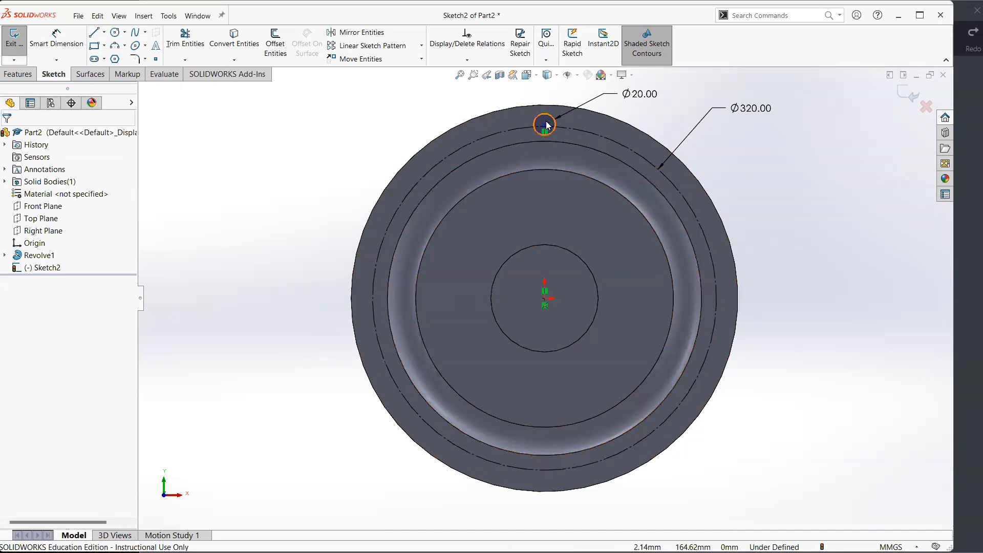
# Step: Add a Coincident relation between the 20 mm circle's centre point and the 320 mm construction circle
pyautogui.click(544, 124)
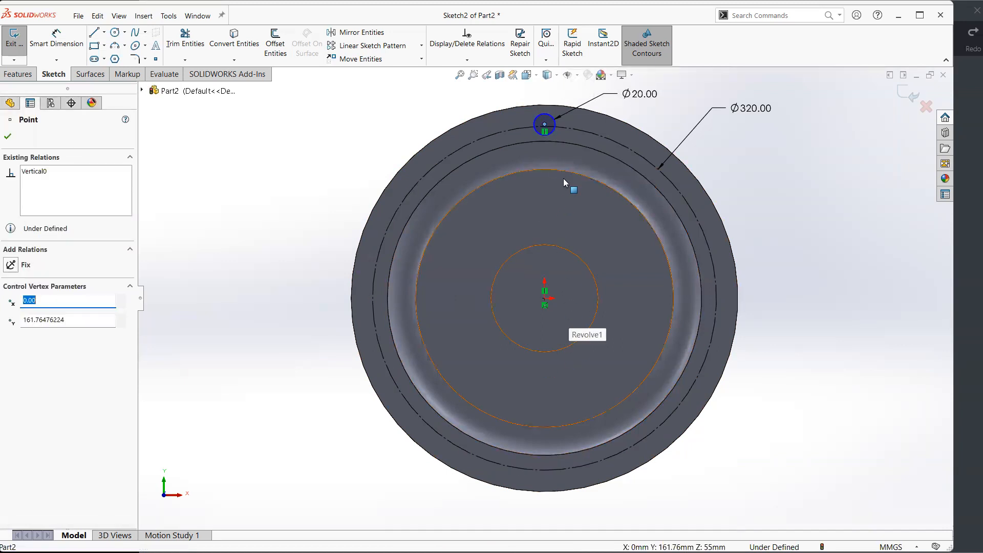
pyautogui.keyDown('ctrl'); pyautogui.click(586, 134); pyautogui.keyUp('ctrl')
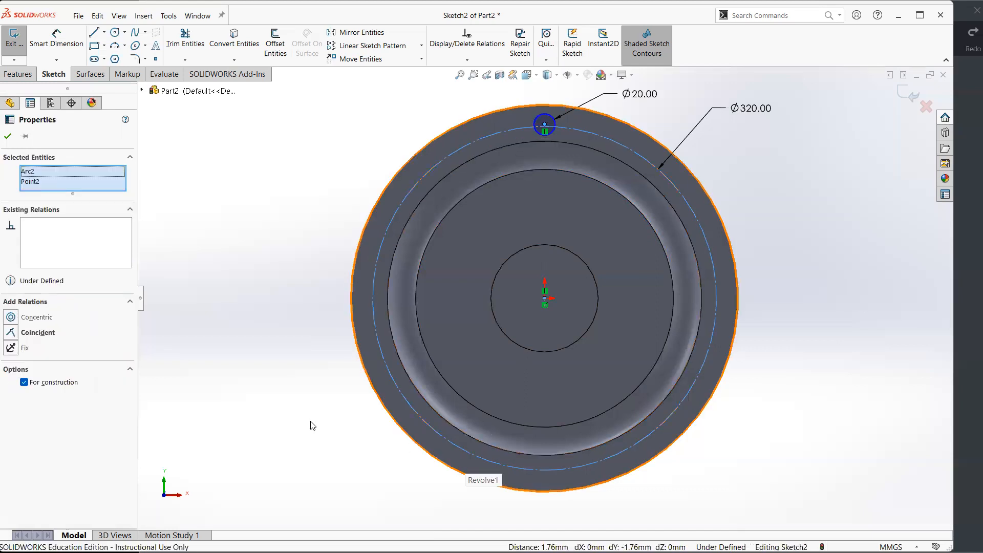
pyautogui.click(49, 334)
pyautogui.click(220, 365)
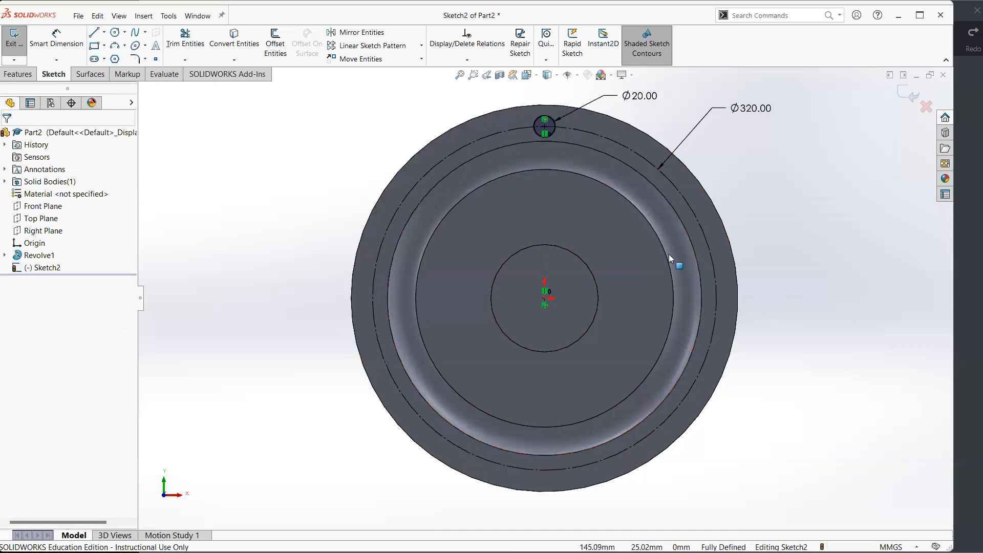
# Step: Try a linear sketch pattern of the 20 mm circle along the X-axis with 50 mm spacing and 6 instances
pyautogui.hotkey('alt', 'Tab')
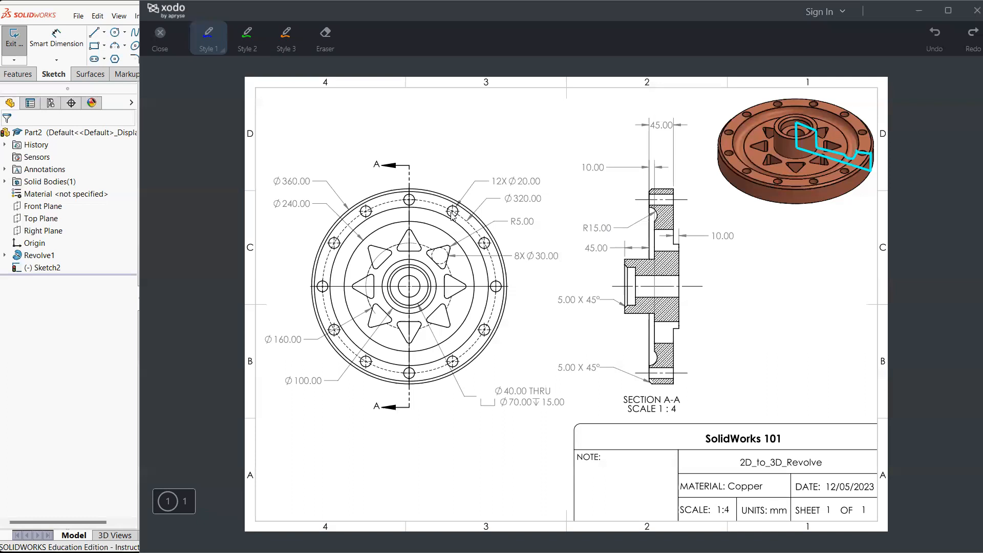
pyautogui.moveTo(452, 214); pyautogui.dragTo(409, 289)
pyautogui.hotkey('alt', 'Tab')
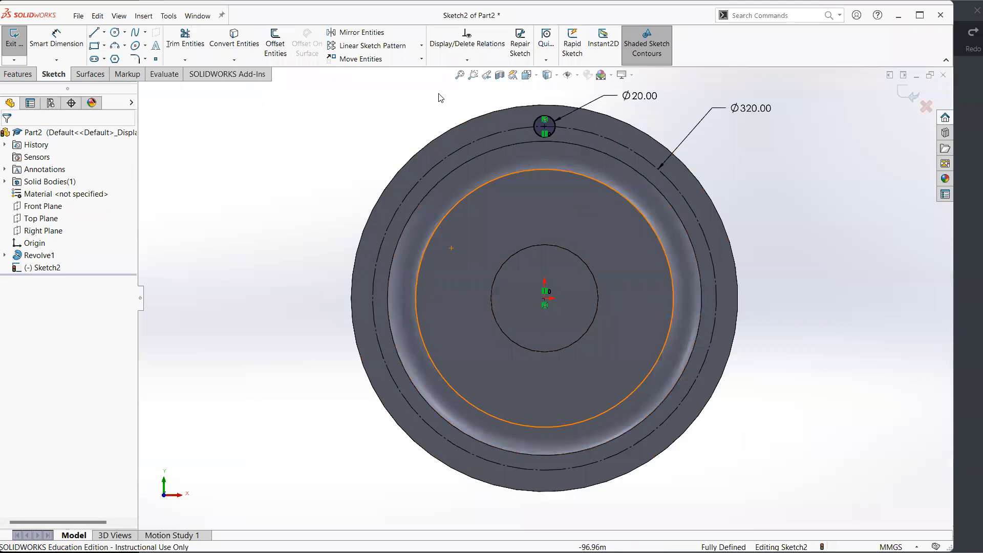
pyautogui.click(383, 49)
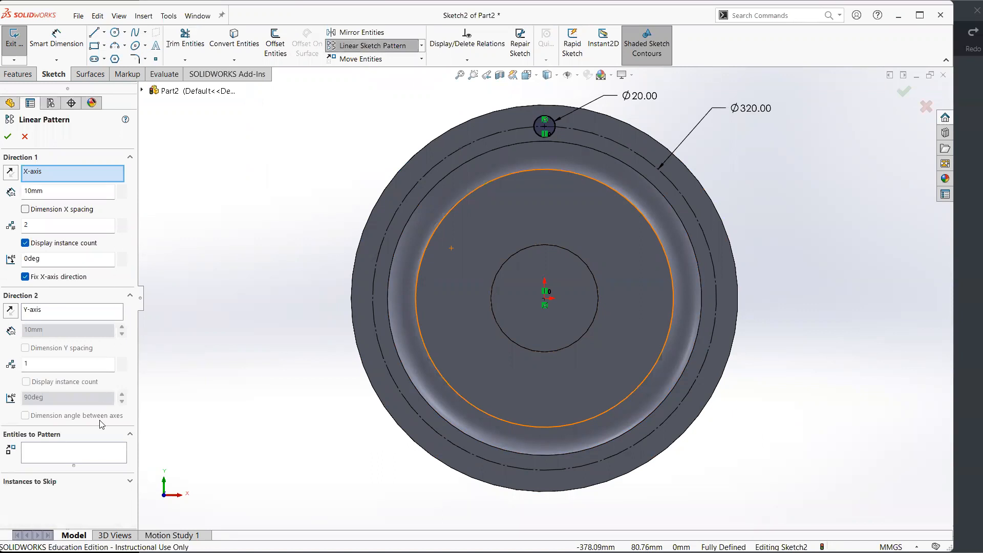
pyautogui.click(78, 458)
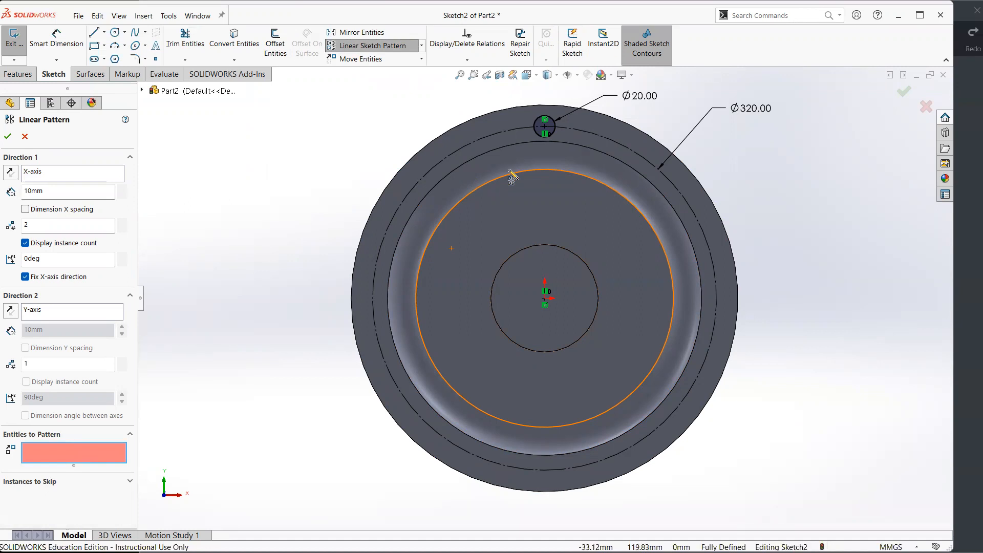
pyautogui.click(545, 131)
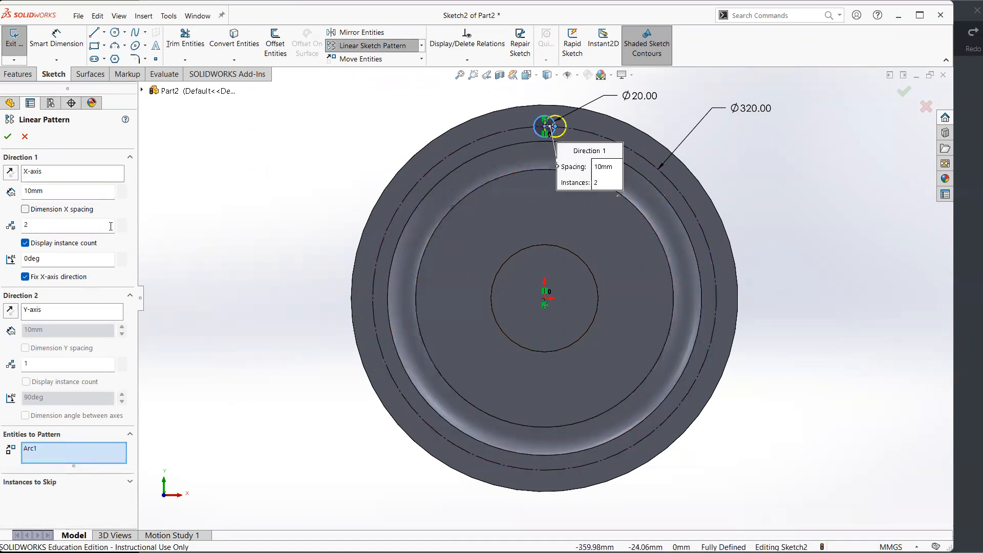
pyautogui.click(122, 188)
pyautogui.click(122, 188)
pyautogui.click(121, 188)
pyautogui.click(121, 188)
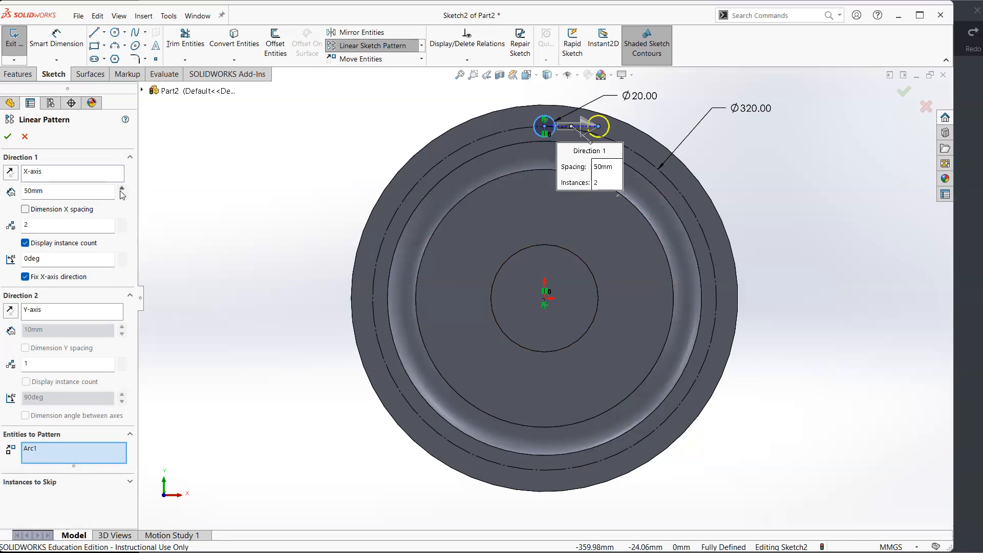
pyautogui.click(122, 224)
pyautogui.click(122, 224)
pyautogui.click(122, 224)
pyautogui.click(122, 224)
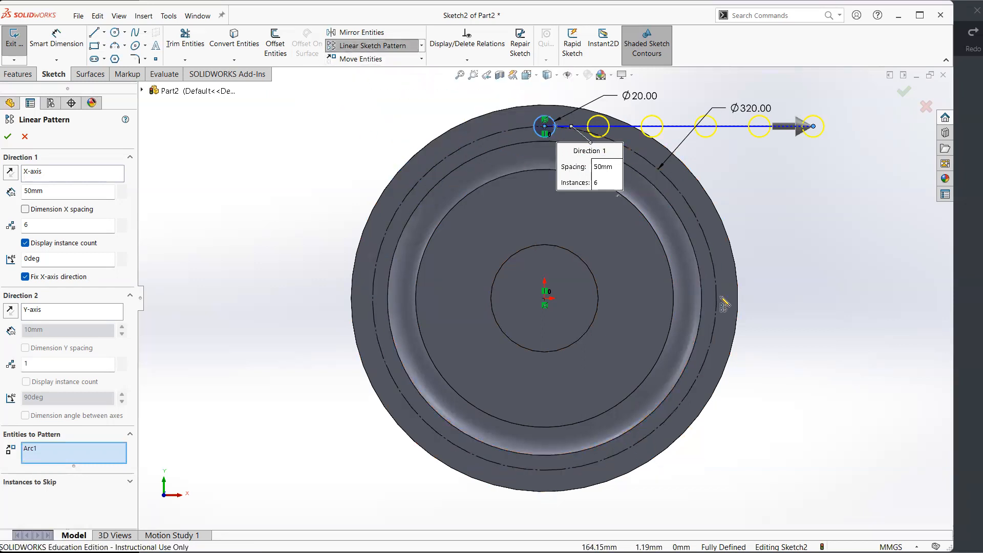
pyautogui.click(26, 137)
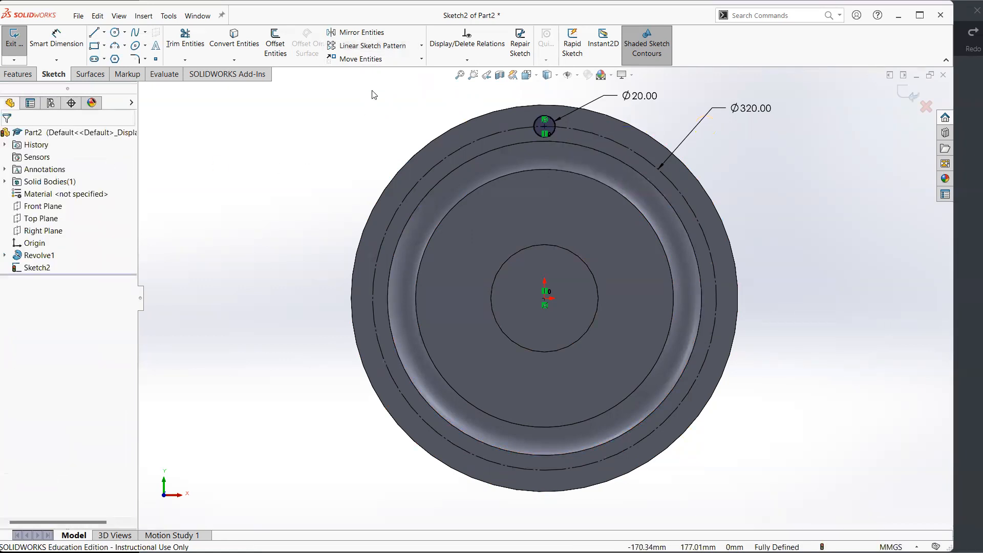
# Step: Start a circular sketch pattern about the disc's centre, replacing the construction circle with the 20 mm circle as the entity to pattern
pyautogui.click(423, 46)
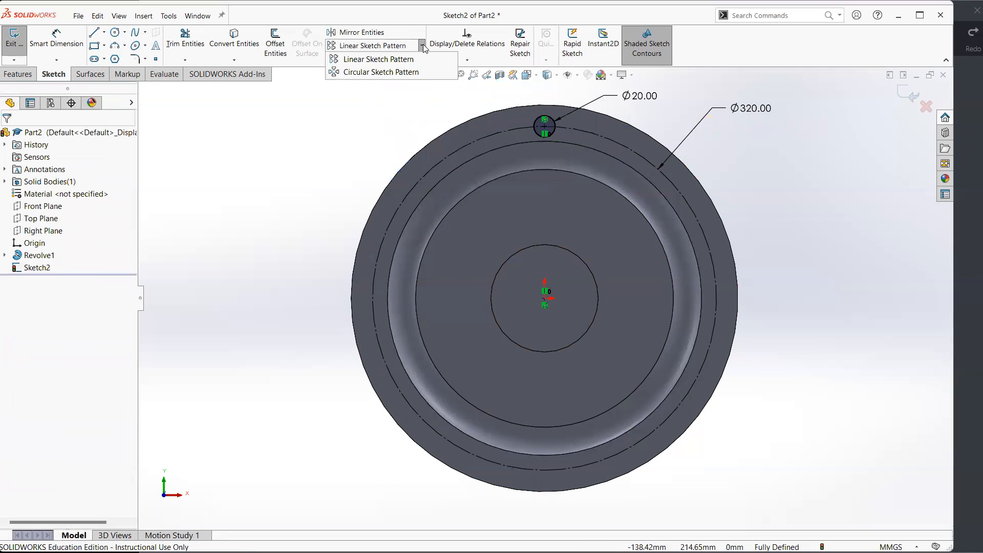
pyautogui.click(392, 72)
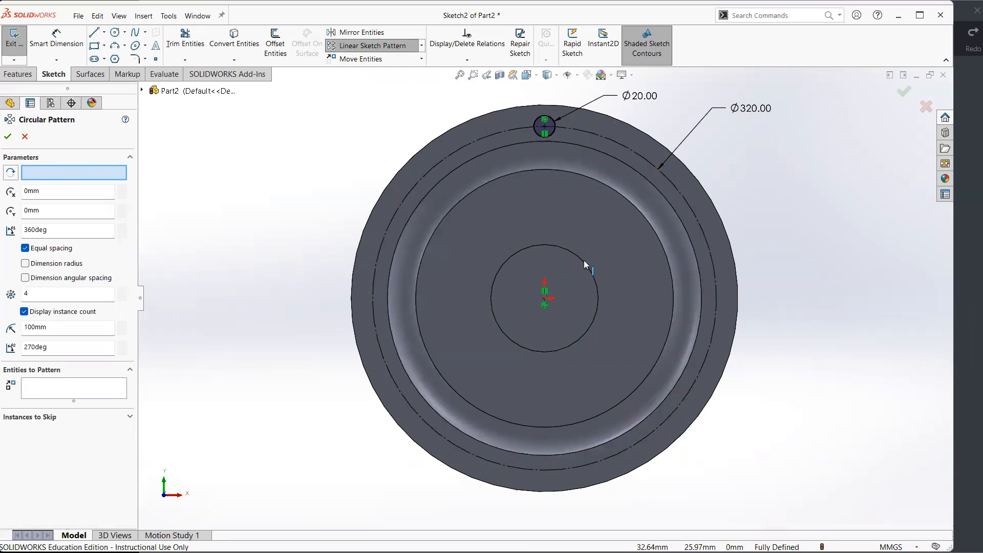
pyautogui.click(594, 140)
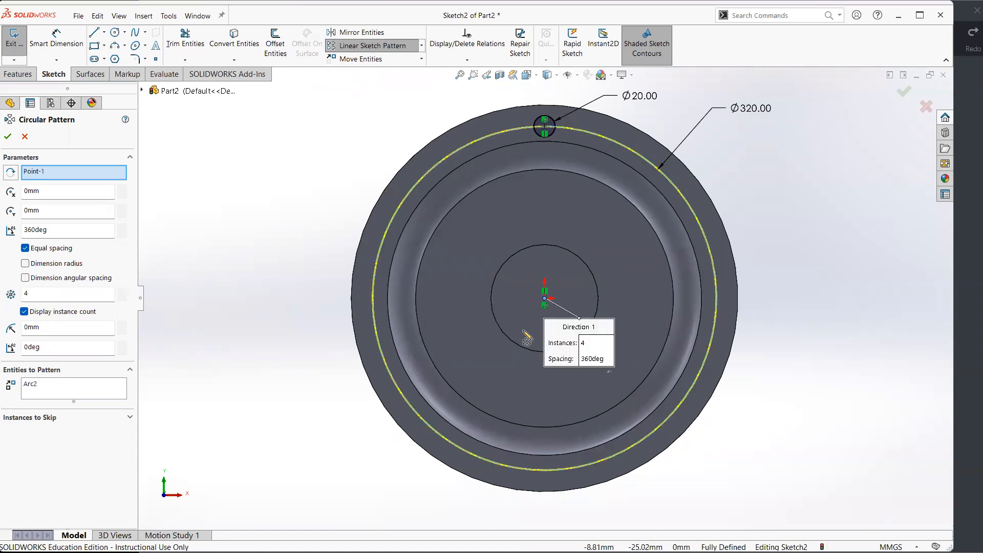
pyautogui.click(128, 417)
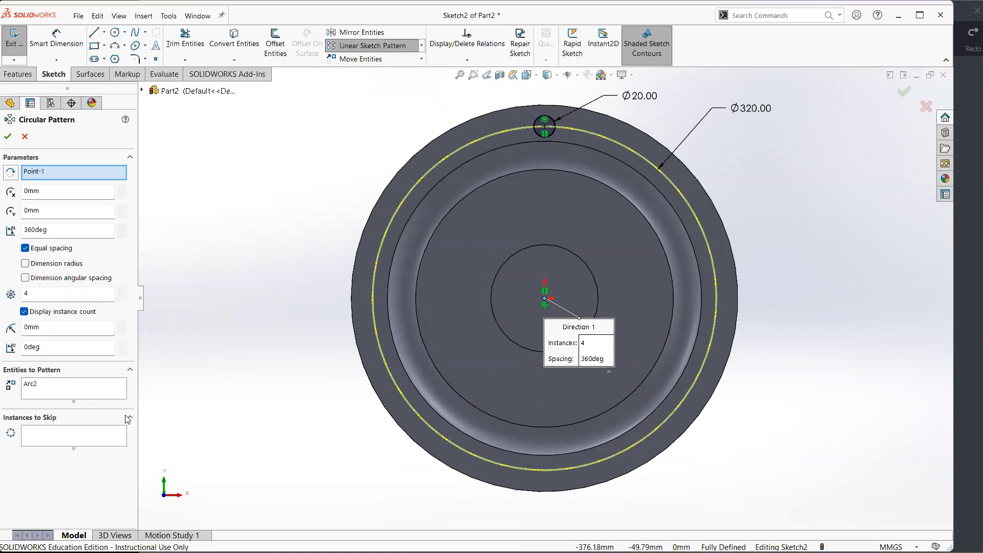
pyautogui.click(128, 416)
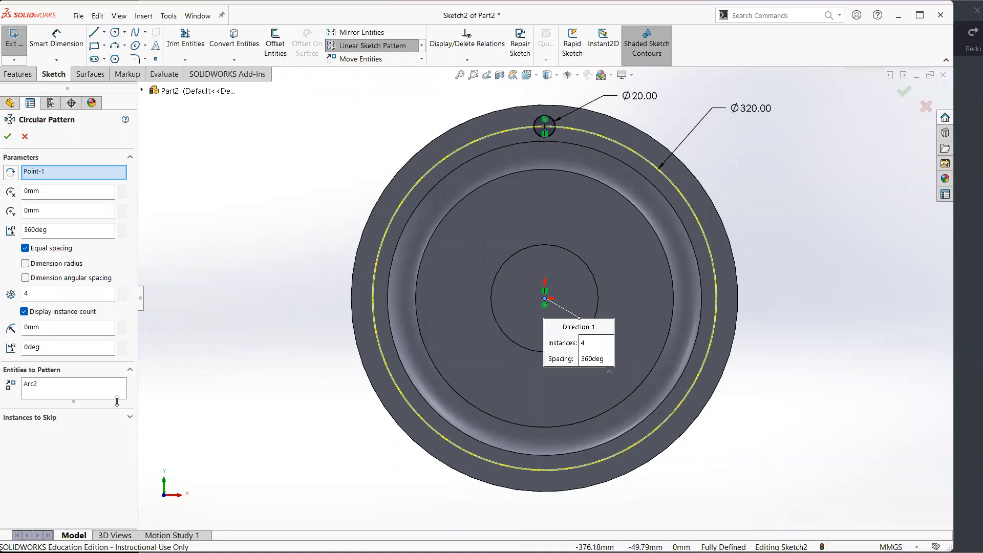
pyautogui.click(61, 390)
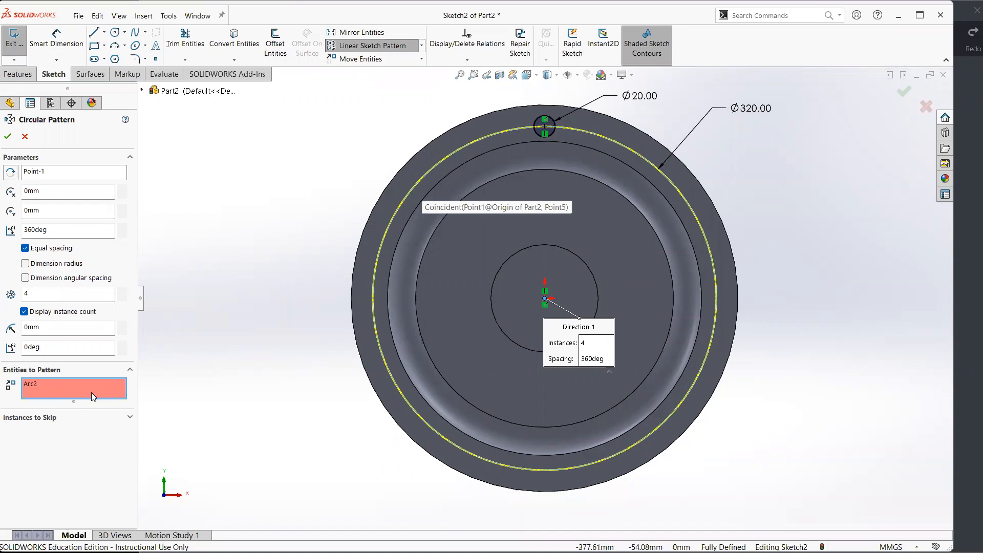
pyautogui.rightClick(54, 392)
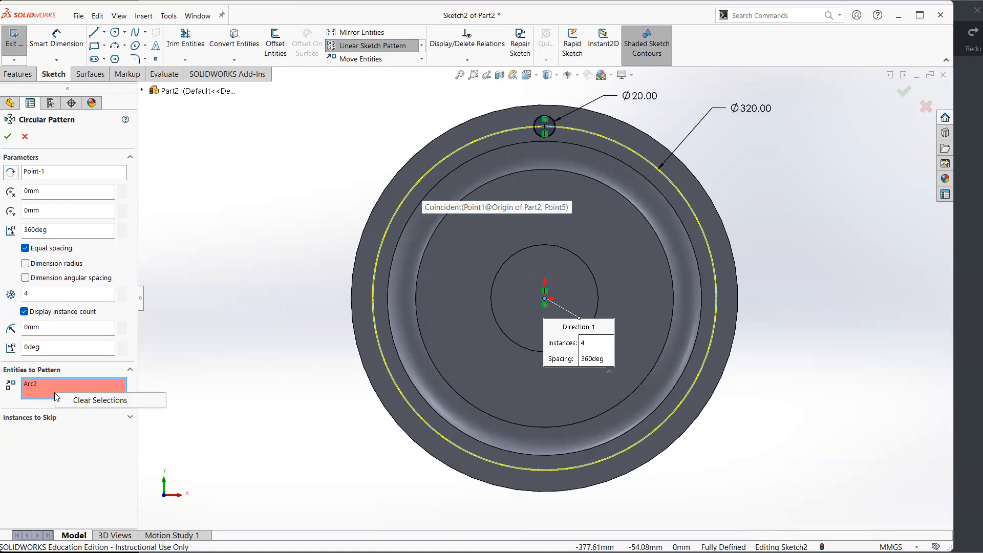
pyautogui.click(98, 400)
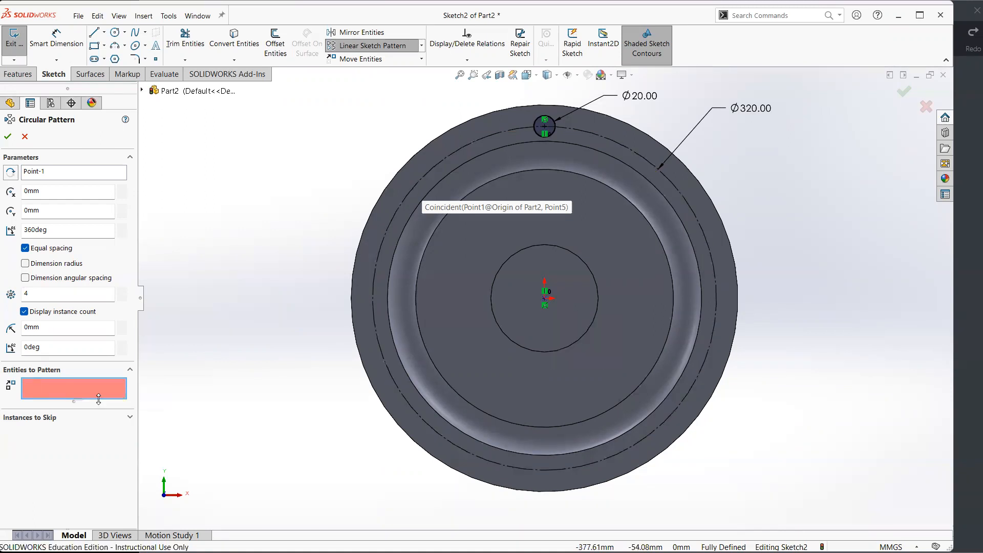
pyautogui.click(537, 133)
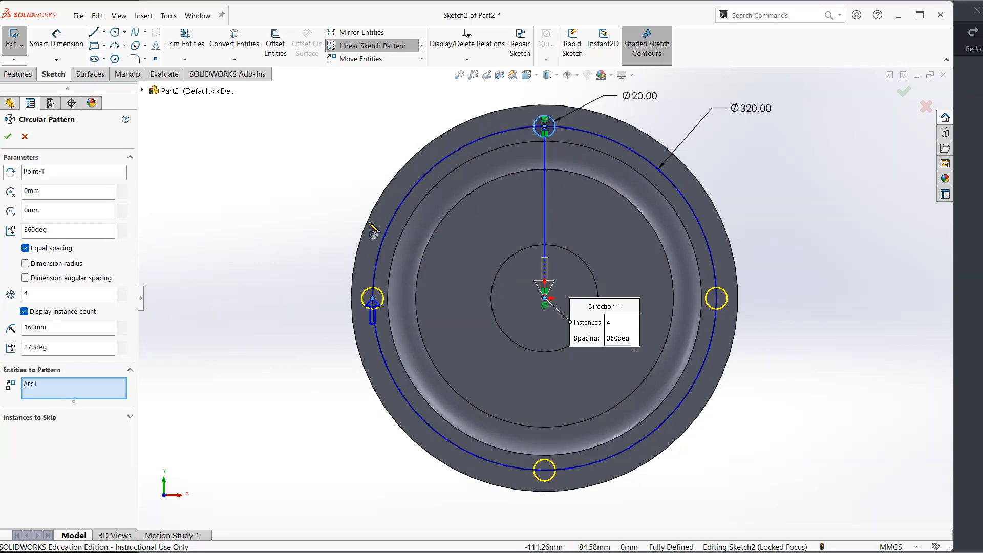
# Step: Check the hole callout on the Xodo drawing and set the circular pattern to 12 instances
pyautogui.click(969, 223)
pyautogui.moveTo(523, 160); pyautogui.dragTo(556, 192)
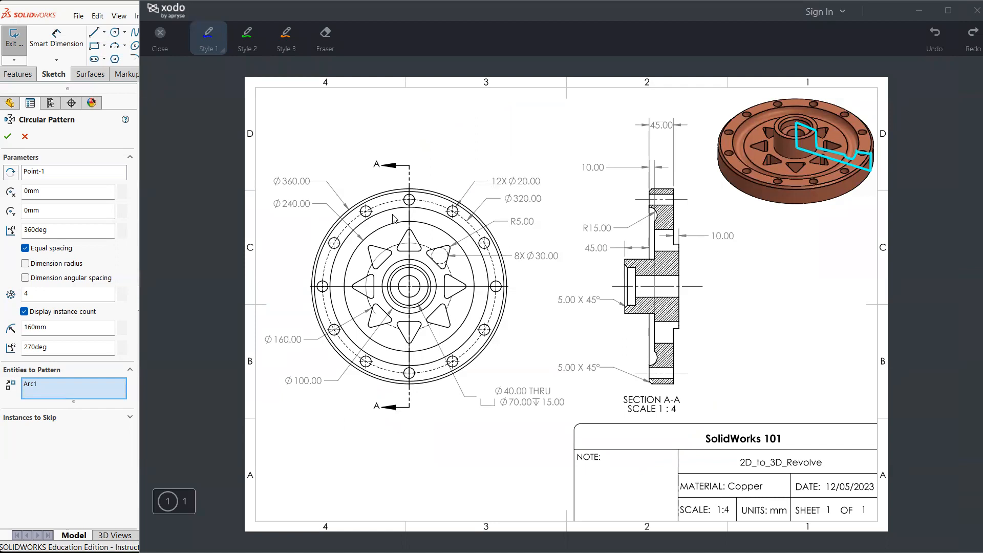
pyautogui.click(40, 233)
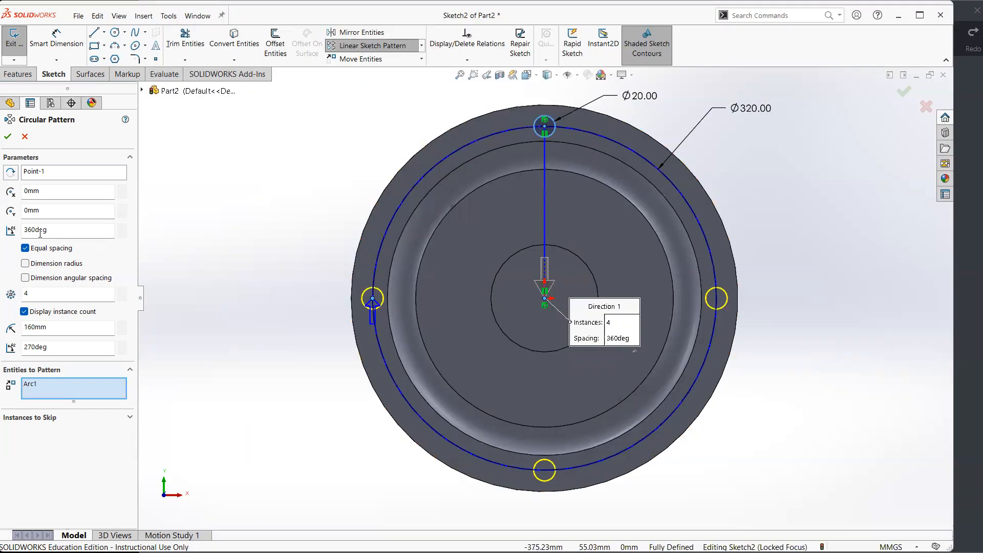
pyautogui.click(123, 291)
pyautogui.click(123, 292)
pyautogui.click(122, 292)
pyautogui.click(122, 292)
pyautogui.click(122, 291)
pyautogui.click(123, 292)
pyautogui.click(123, 291)
pyautogui.click(122, 291)
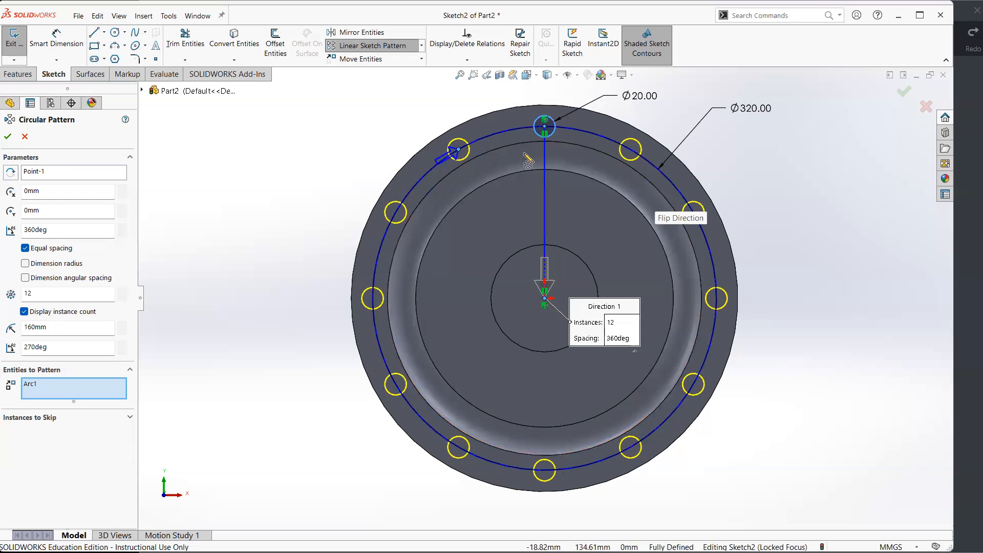
# Step: Try skipping instances 8 and 4 of the circular pattern, and clear the list of skipped instances
pyautogui.click(131, 418)
pyautogui.click(76, 441)
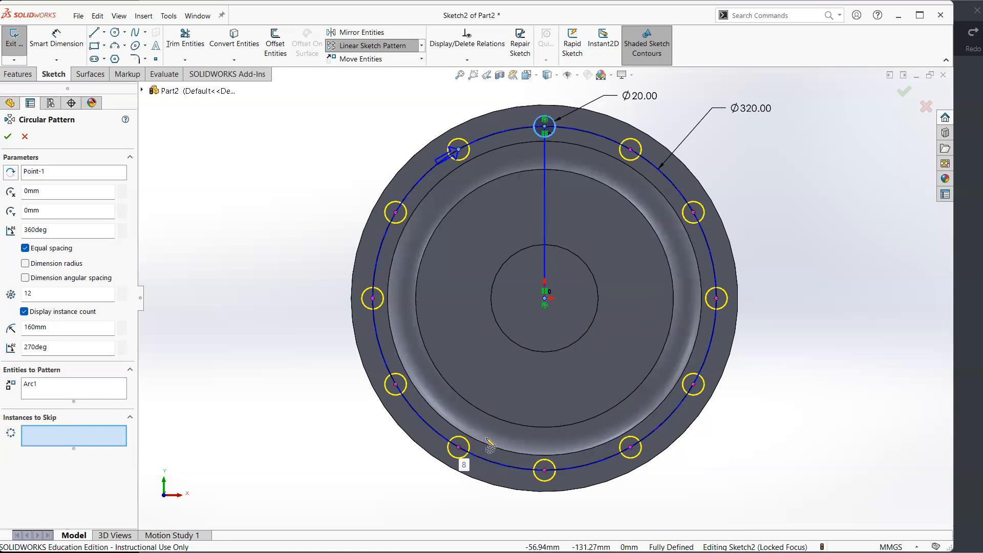
pyautogui.click(458, 448)
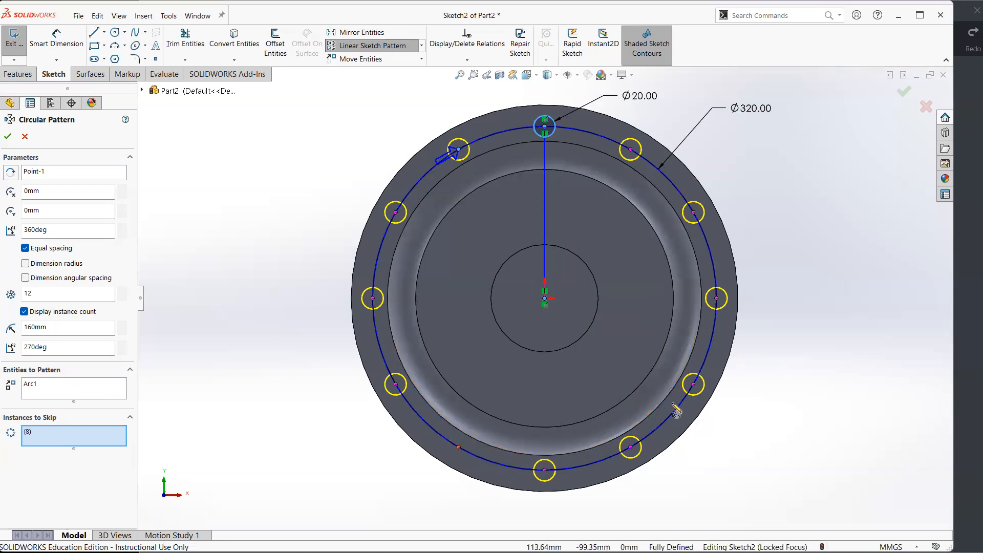
pyautogui.click(716, 299)
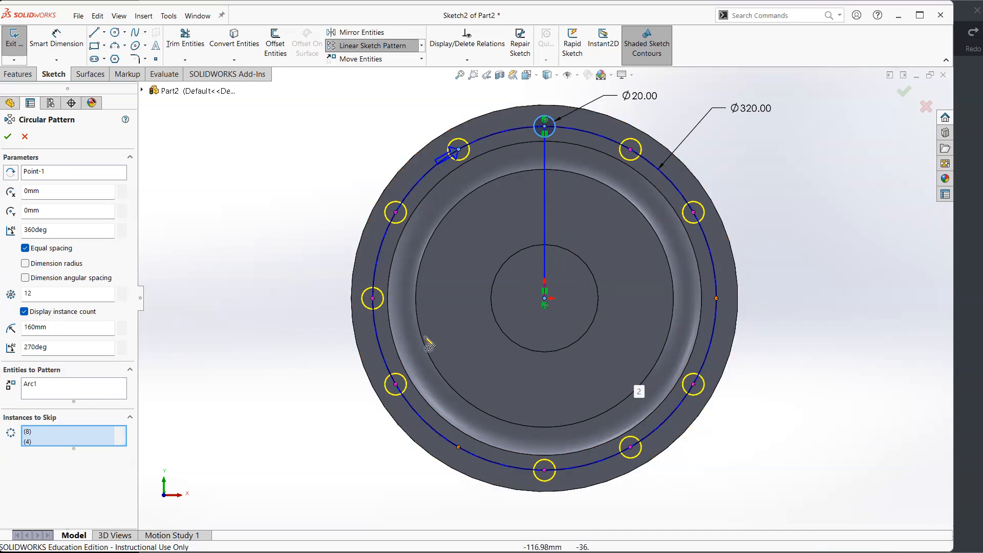
pyautogui.rightClick(54, 436)
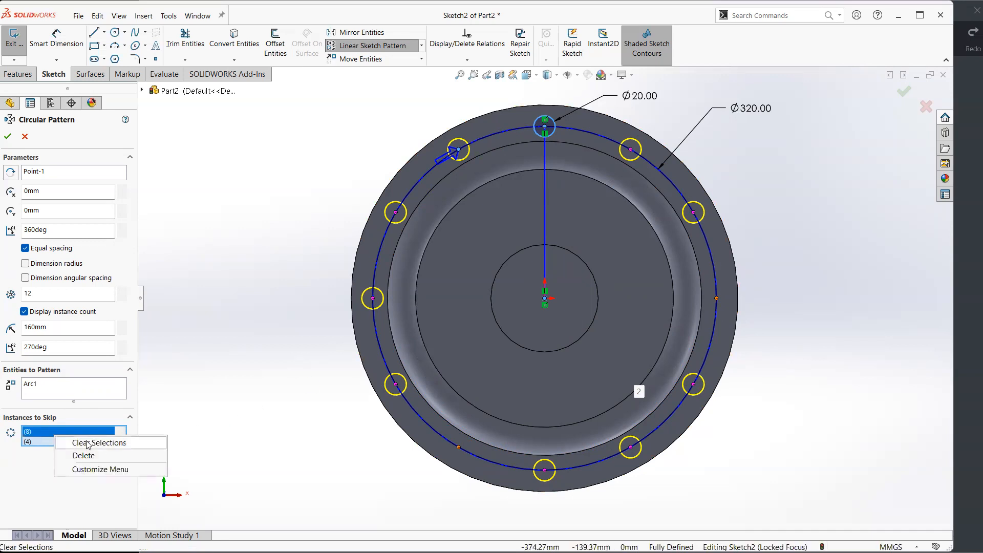
pyautogui.click(88, 443)
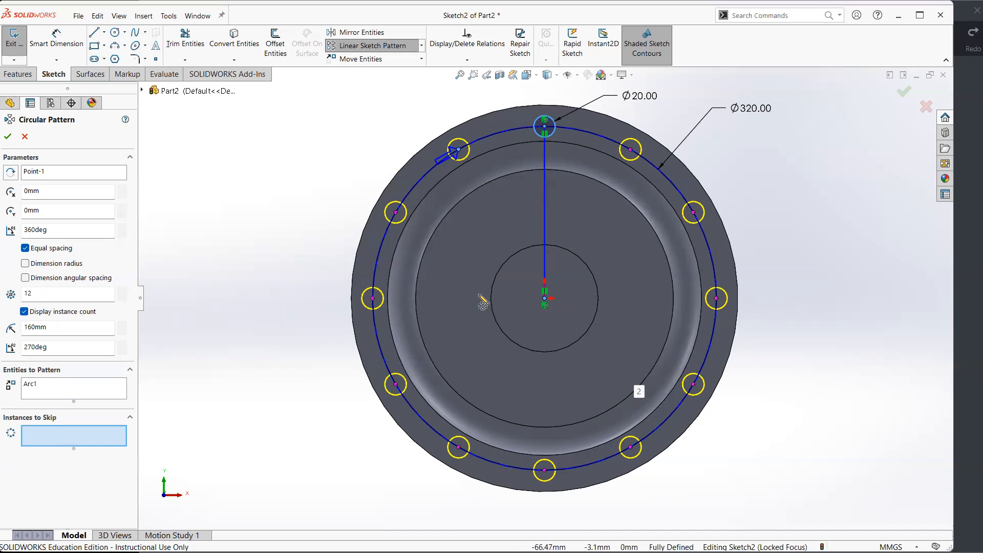
# Step: Accept the circular pattern and place its rightmost circle's centre on the construction circle, level with the origin
pyautogui.click(905, 94)
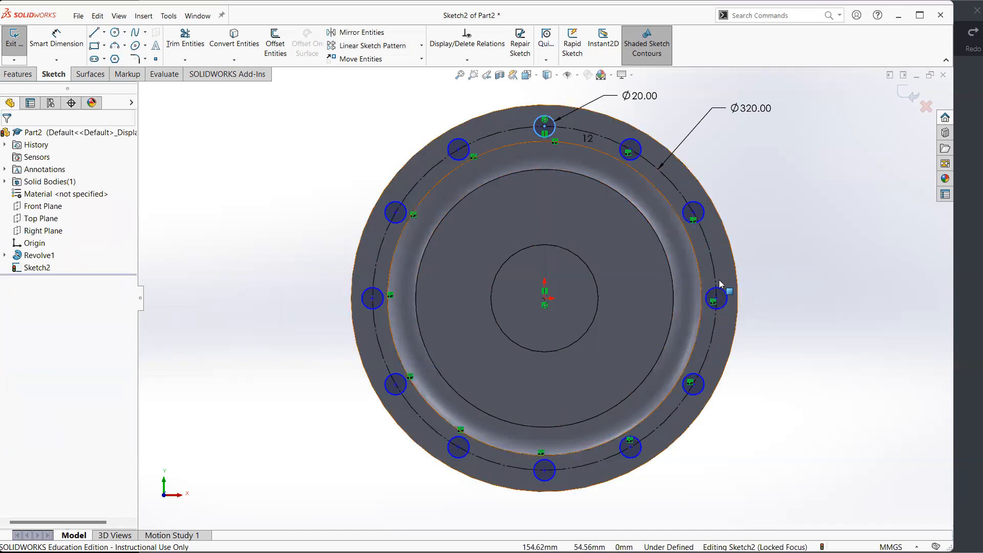
pyautogui.click(716, 299)
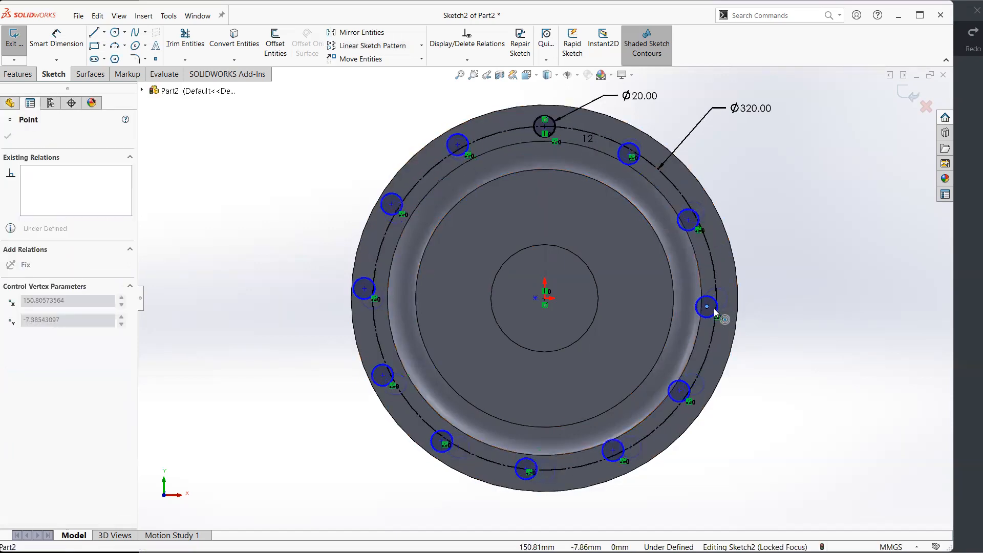
pyautogui.moveTo(716, 298); pyautogui.dragTo(716, 299)
pyautogui.click(768, 318)
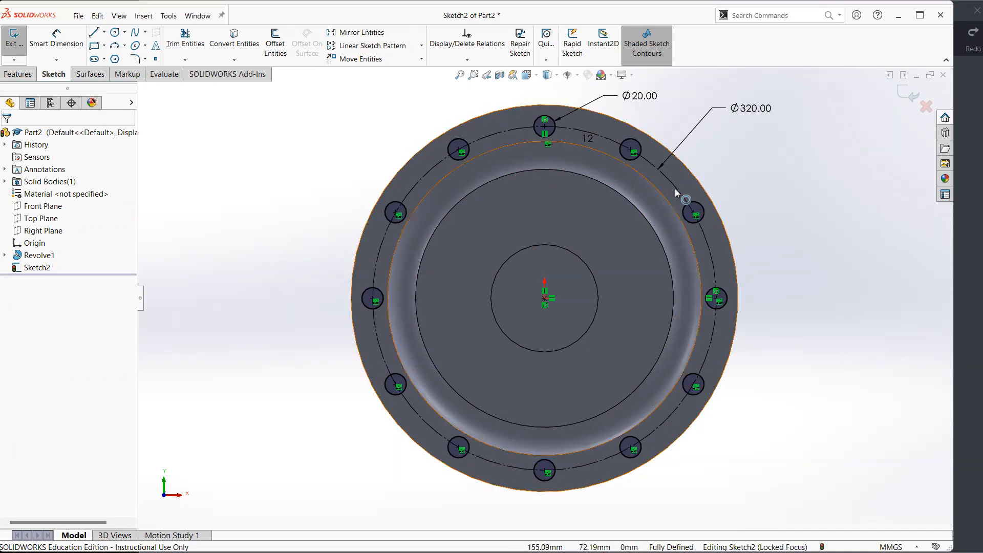
# Step: Move the pattern's instance-count label just outside the disc's outer edge, below the 20 mm diameter dimension
pyautogui.click(586, 146)
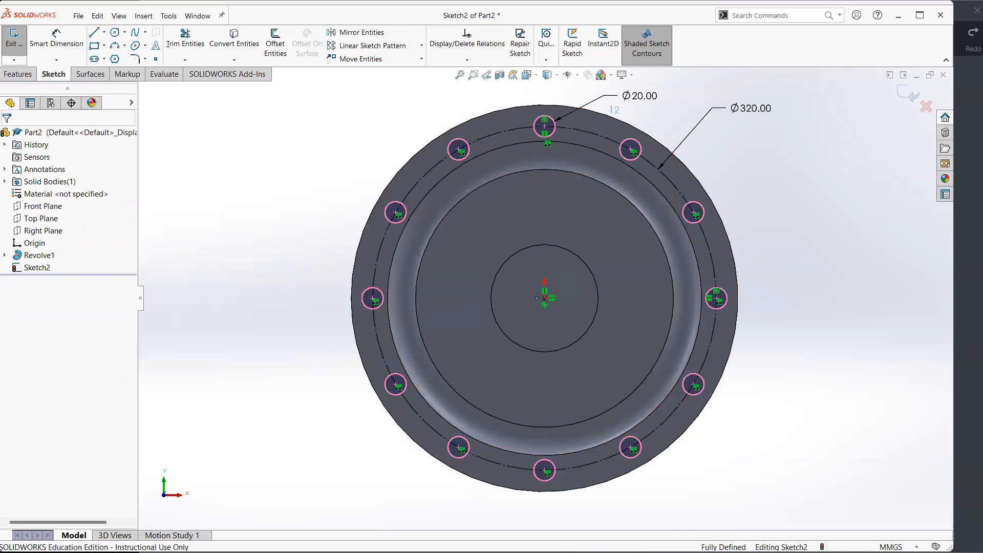
pyautogui.click(794, 207)
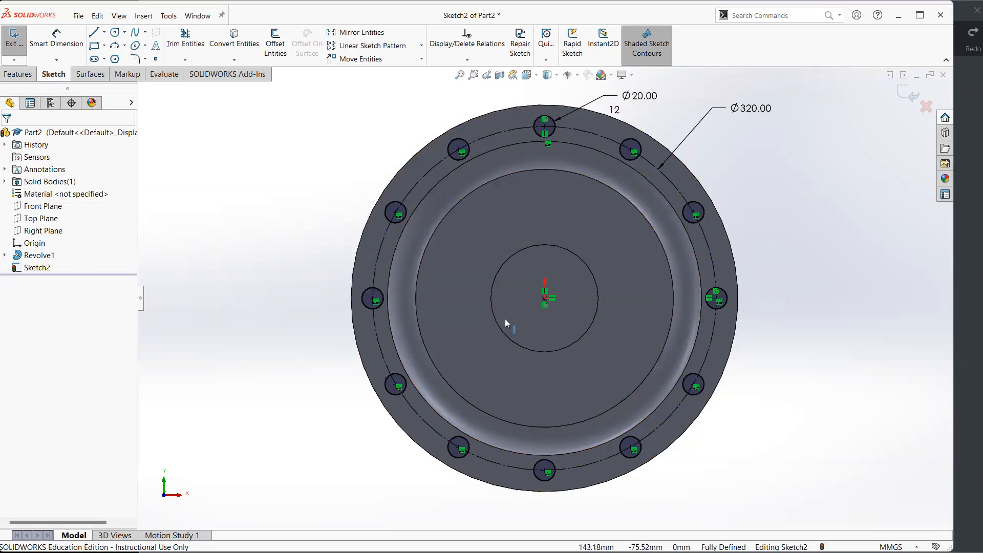
# Step: Examine the Ø20 mm holes in the front view and section A-A of the Xodo drawing
pyautogui.click(967, 227)
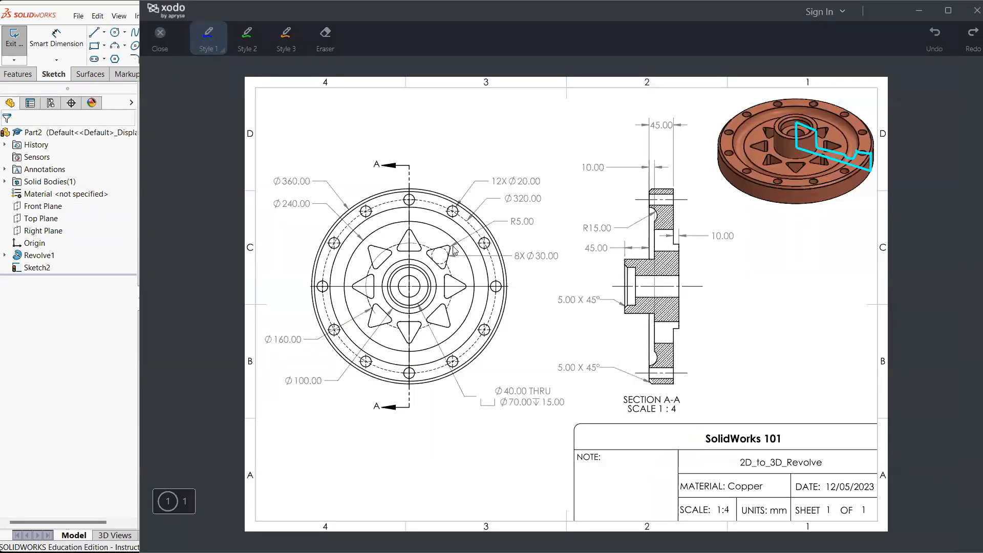
pyautogui.moveTo(408, 202); pyautogui.dragTo(409, 199)
pyautogui.hotkey('ctrl', 'z')
pyautogui.moveTo(638, 202); pyautogui.dragTo(683, 203)
pyautogui.hotkey('alt', 'Tab')
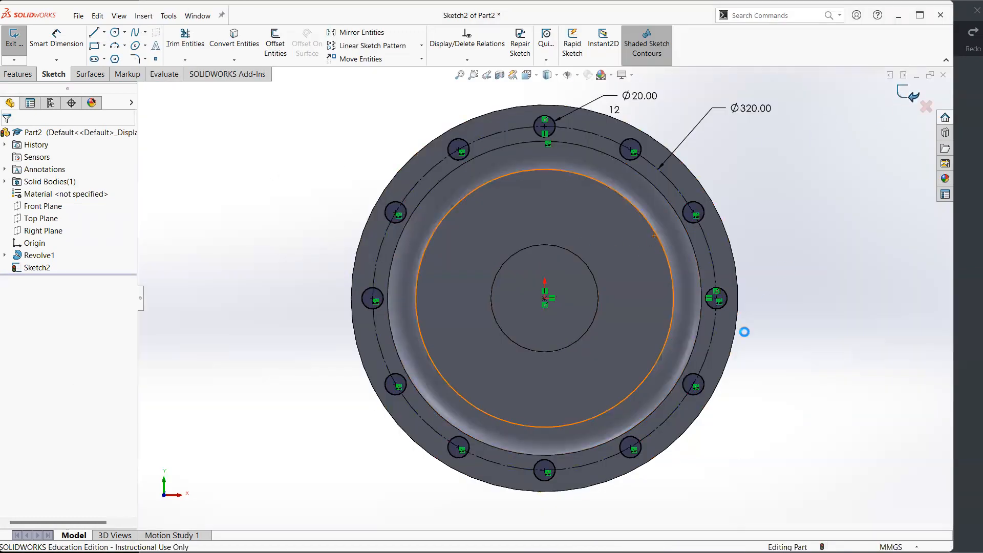
# Step: Exit the hole sketch and start an Extruded Cut from its 12 circles
pyautogui.click(909, 94)
pyautogui.click(27, 74)
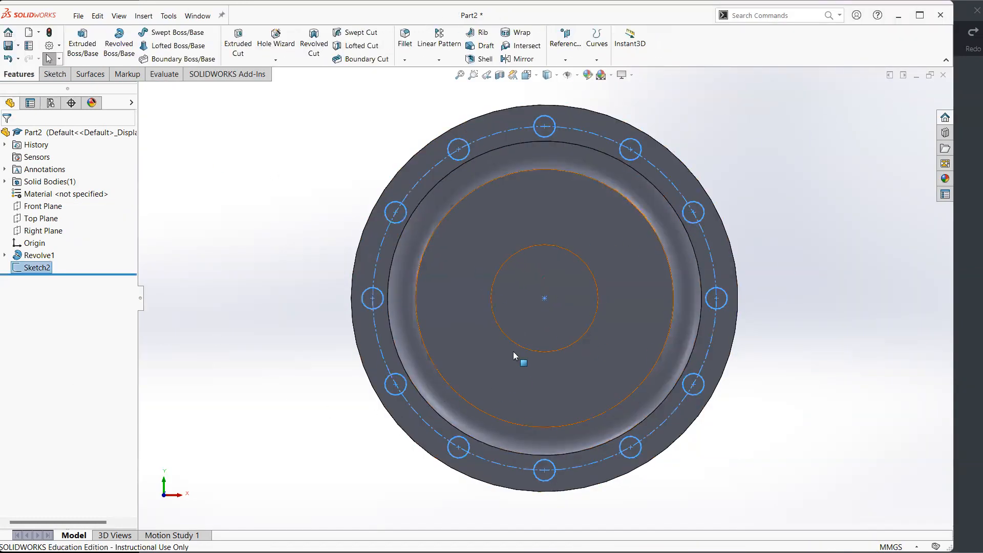
pyautogui.moveTo(608, 358); pyautogui.dragTo(535, 353, button='middle')
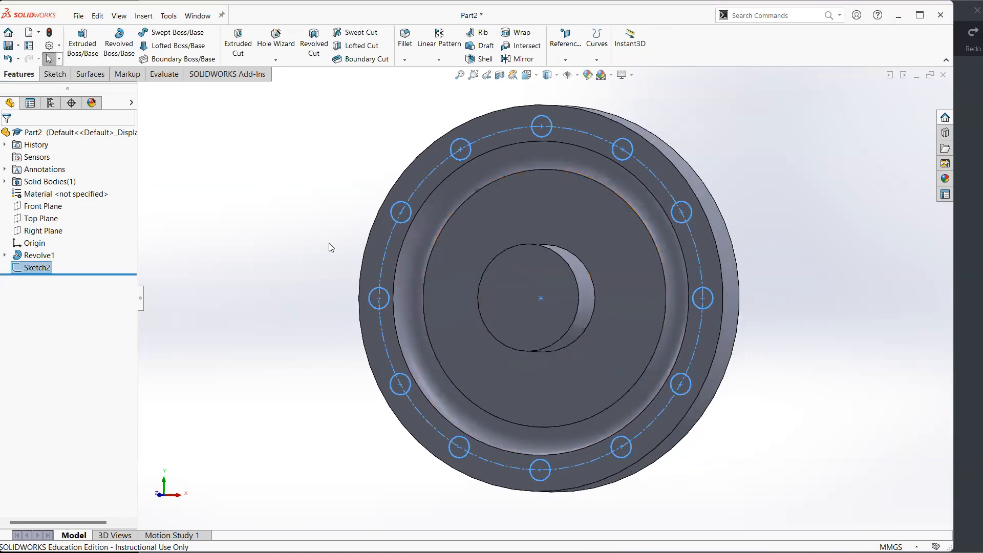
pyautogui.click(249, 49)
pyautogui.moveTo(628, 306); pyautogui.dragTo(567, 321, button='middle')
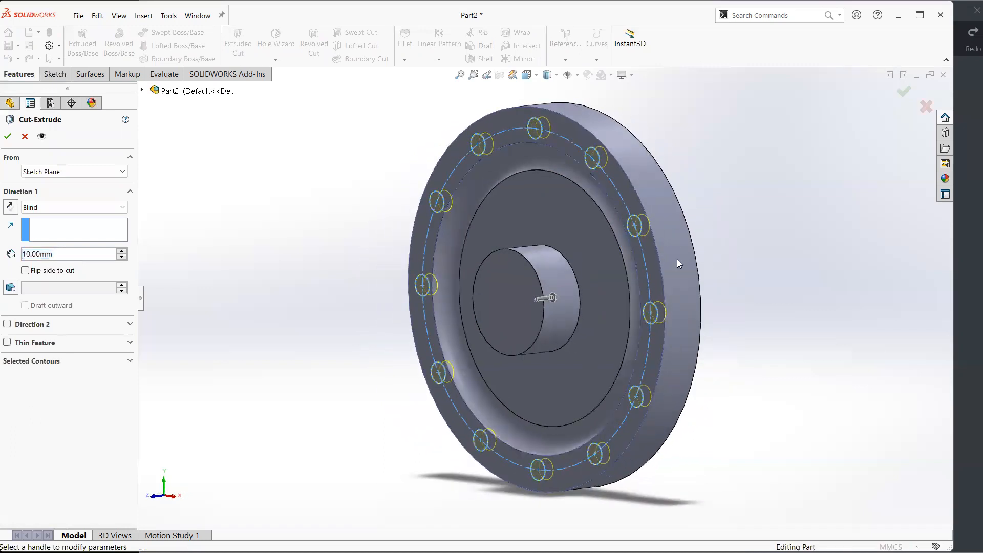
pyautogui.moveTo(600, 340); pyautogui.dragTo(579, 331, button='middle')
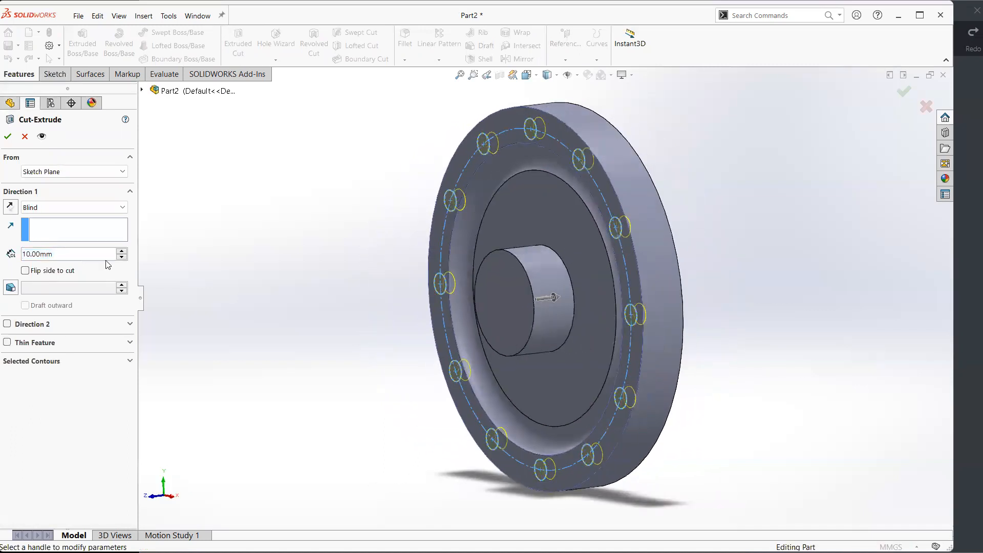
# Step: Try the Through All end condition for the hole cut and inspect its preview from the back and right side
pyautogui.click(78, 209)
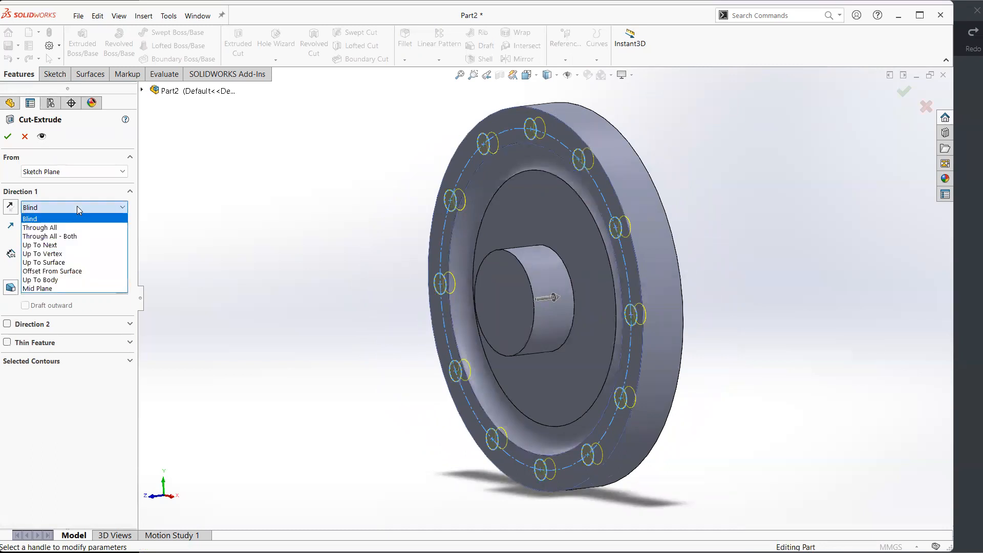
pyautogui.click(66, 228)
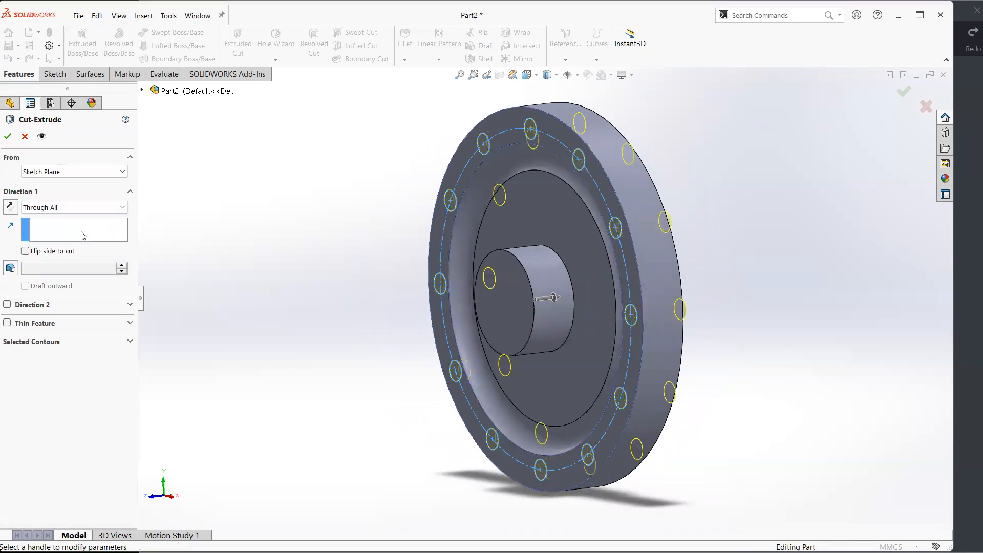
pyautogui.moveTo(324, 250); pyautogui.dragTo(252, 275, button='middle')
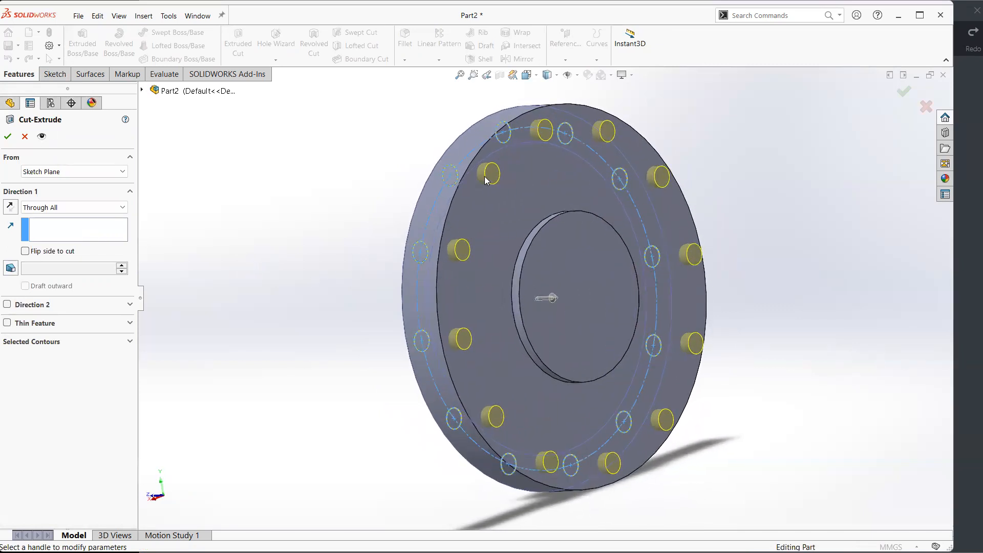
pyautogui.moveTo(488, 246); pyautogui.dragTo(562, 263, button='middle')
pyautogui.hotkey('ctrl', '4')
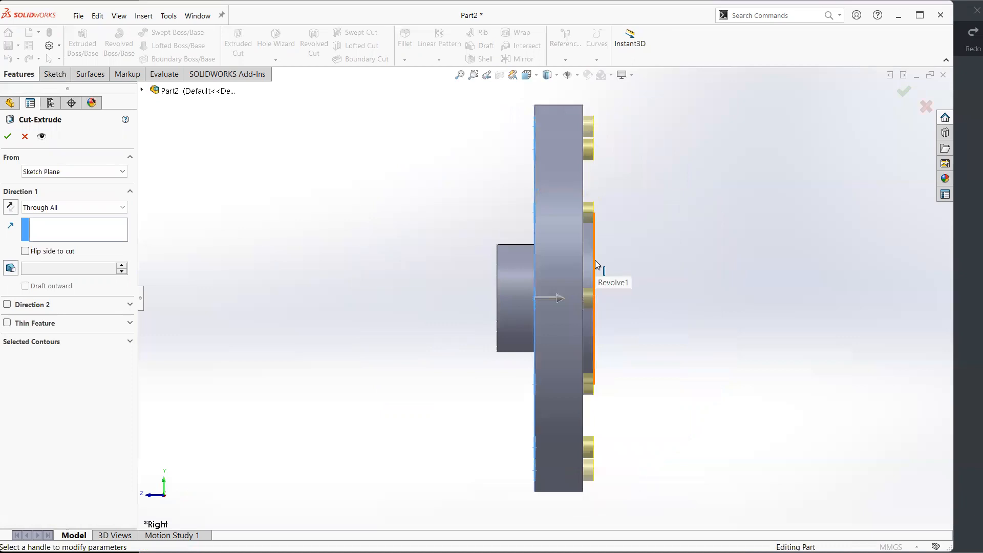
pyautogui.moveTo(499, 295); pyautogui.dragTo(414, 320, button='middle')
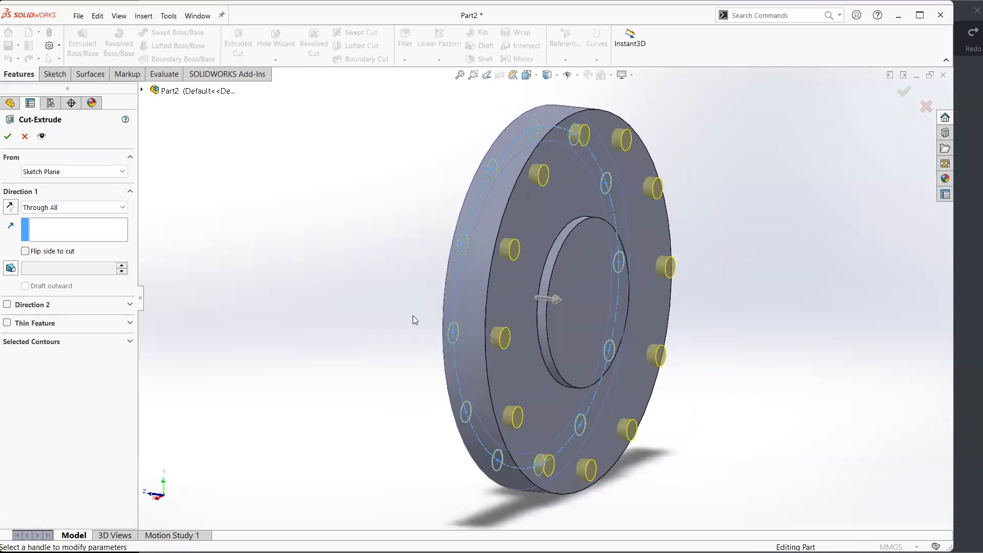
# Step: Set the hole cut's end condition to Up To Next and check the preview on the flange's back face
pyautogui.click(90, 207)
pyautogui.click(85, 248)
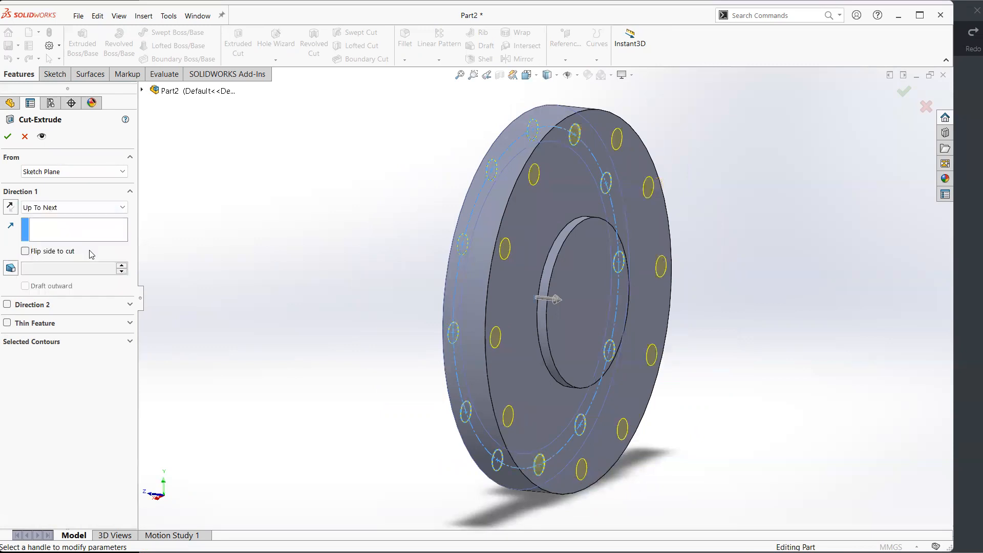
pyautogui.moveTo(404, 261); pyautogui.dragTo(574, 186, button='middle')
pyautogui.moveTo(605, 230); pyautogui.dragTo(534, 196, button='middle')
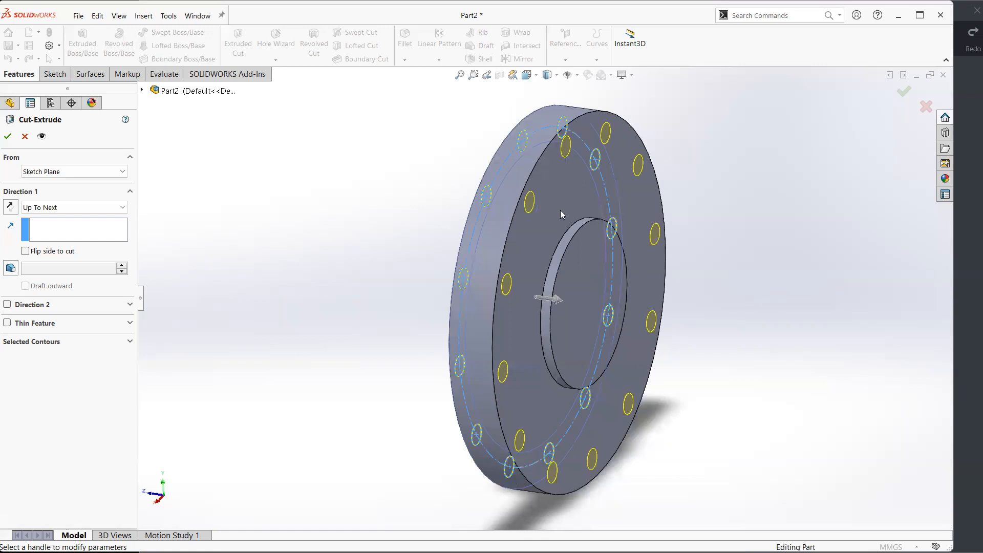
# Step: Set the hole cut's end condition to Through All, accept the cut and show the part in isometric view
pyautogui.click(72, 207)
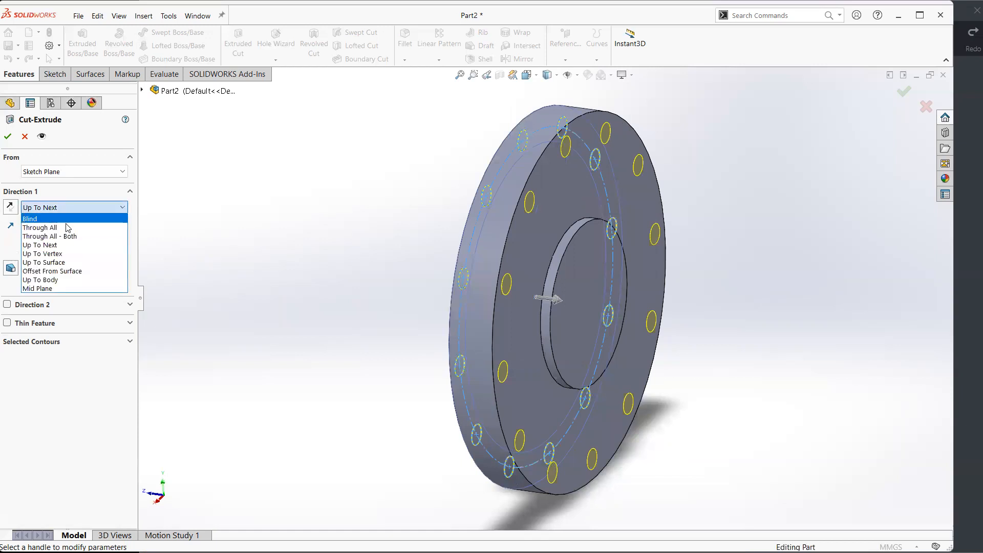
pyautogui.click(67, 227)
pyautogui.click(7, 138)
pyautogui.moveTo(286, 254); pyautogui.dragTo(435, 221, button='middle')
pyautogui.hotkey('ctrl', '7')
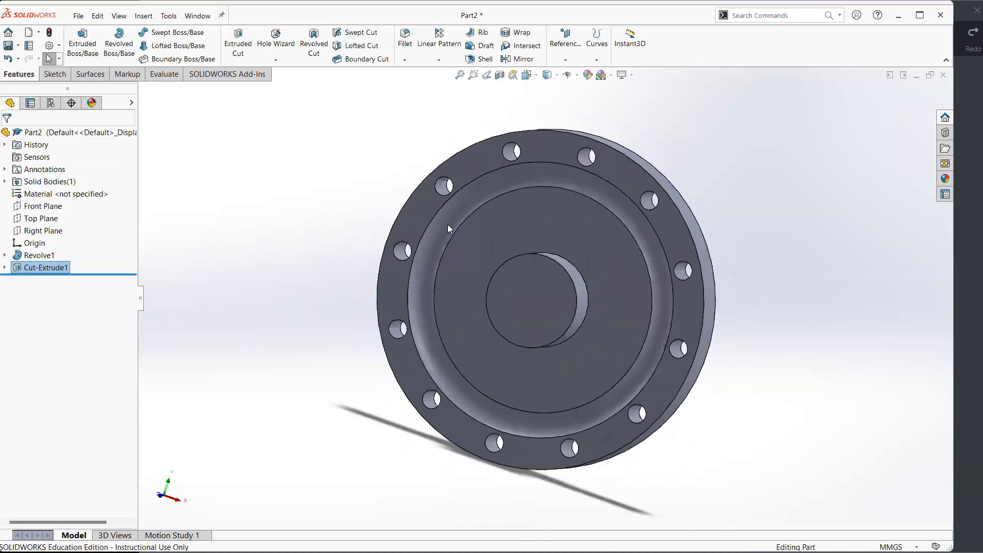
# Step: Examine the eight triangular cutouts around the hub in the Xodo drawing and compare them with the model
pyautogui.click(964, 88)
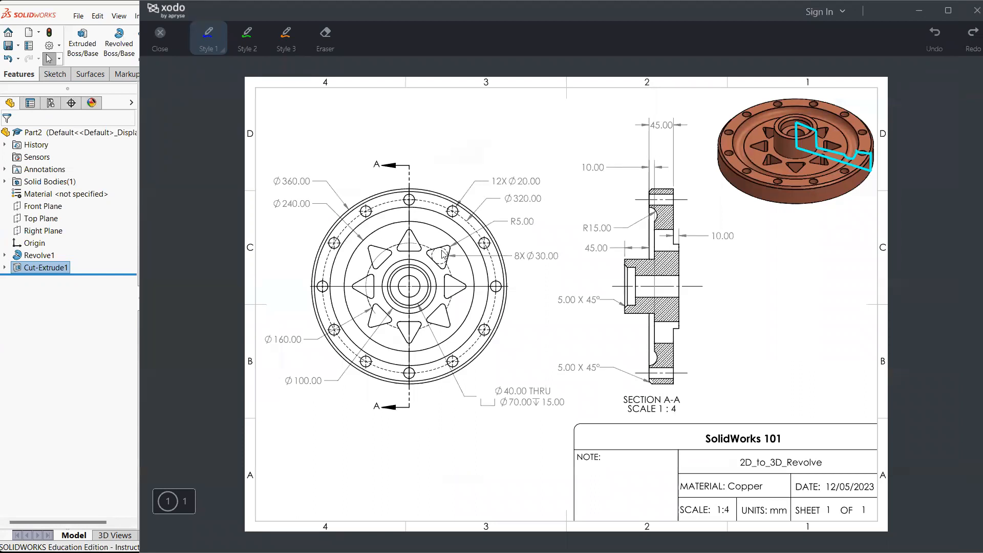
pyautogui.hotkey('alt', 'Tab')
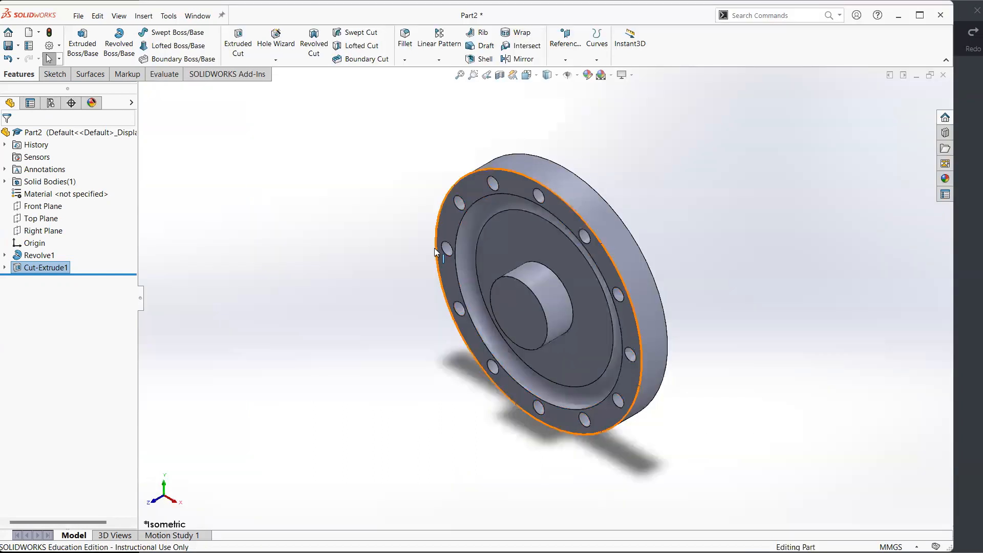
pyautogui.hotkey('alt', 'Tab')
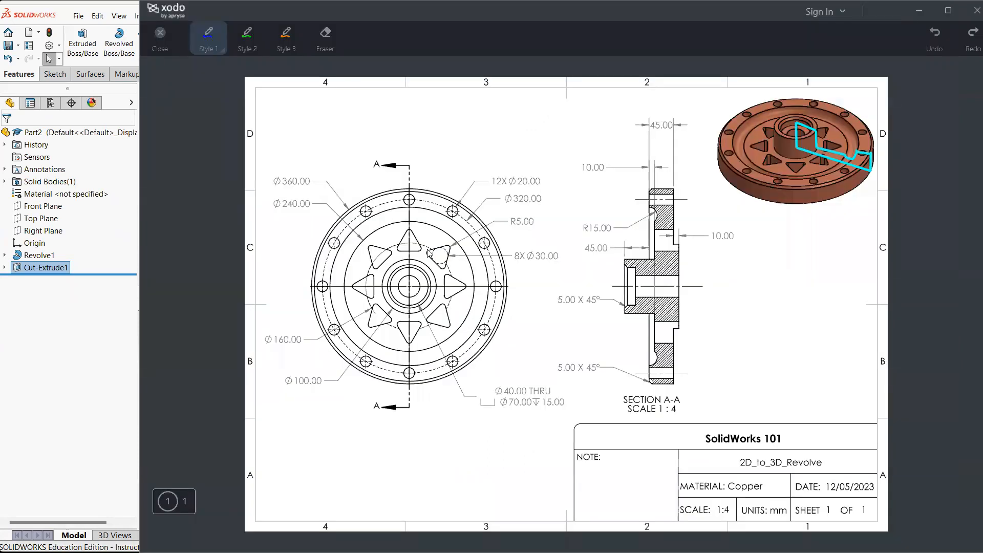
pyautogui.hotkey('alt', 'Tab')
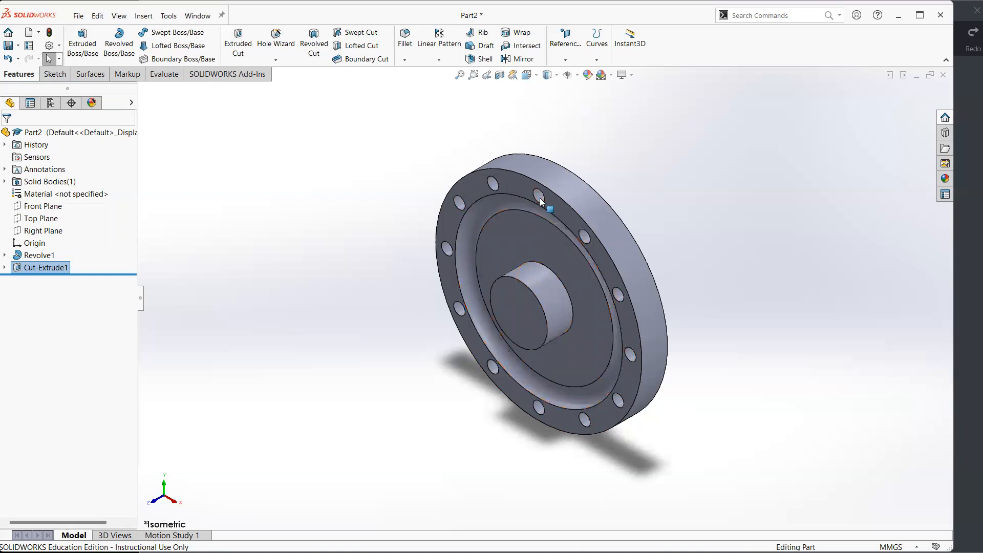
pyautogui.hotkey('alt', 'Tab')
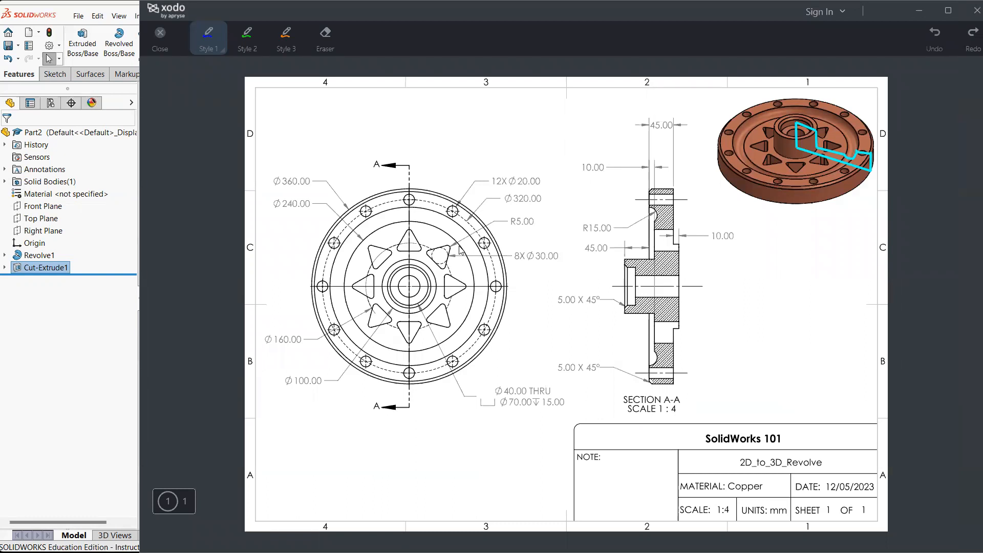
pyautogui.hotkey('alt', 'Tab')
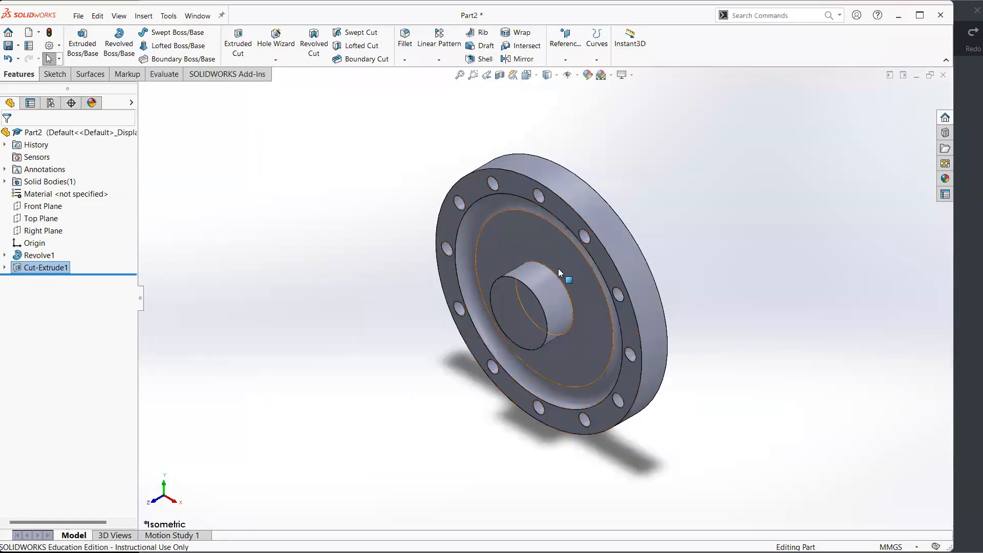
pyautogui.hotkey('alt', 'Tab')
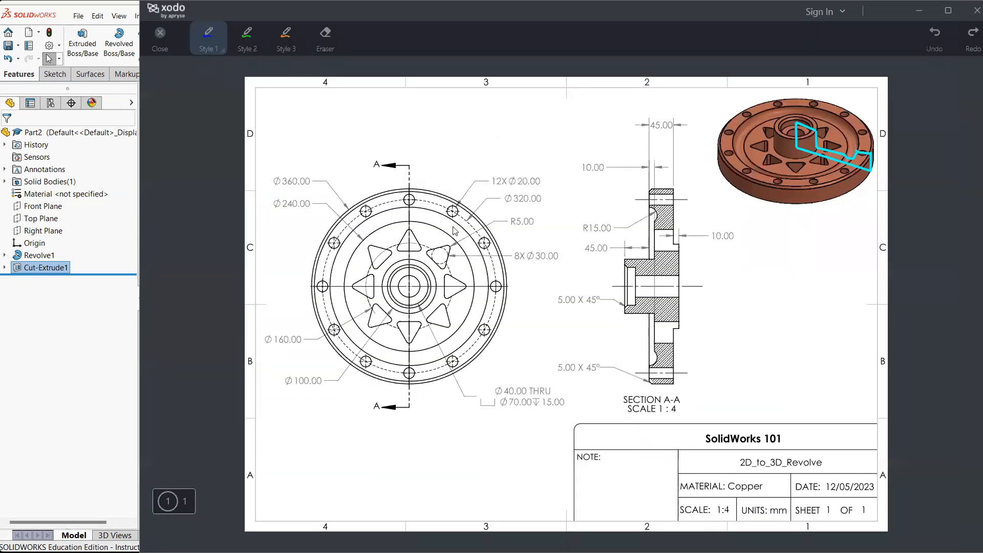
# Step: Back in SolidWorks, start a sketch on the flat annular face between the hub and the rounded groove
pyautogui.hotkey('alt', 'Tab')
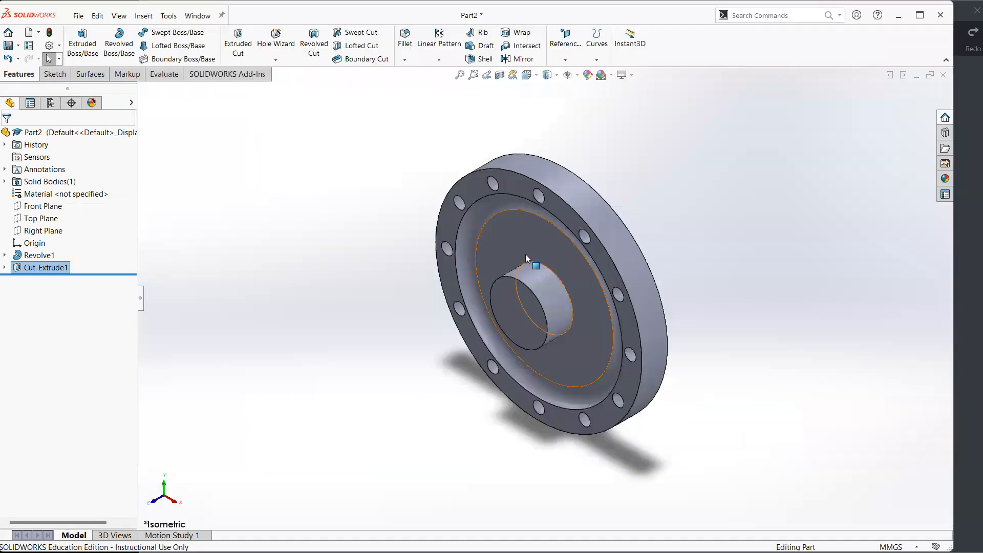
pyautogui.click(553, 230)
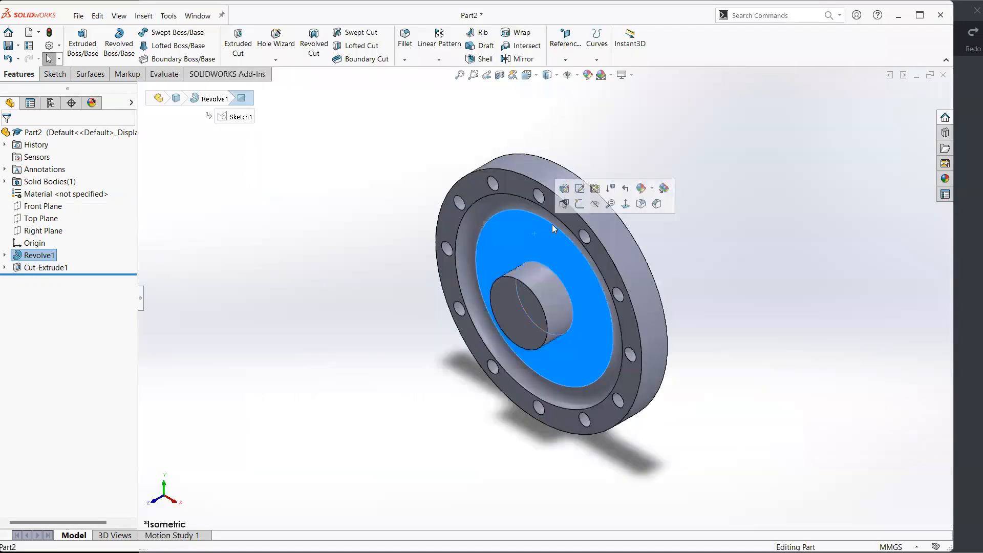
pyautogui.click(580, 203)
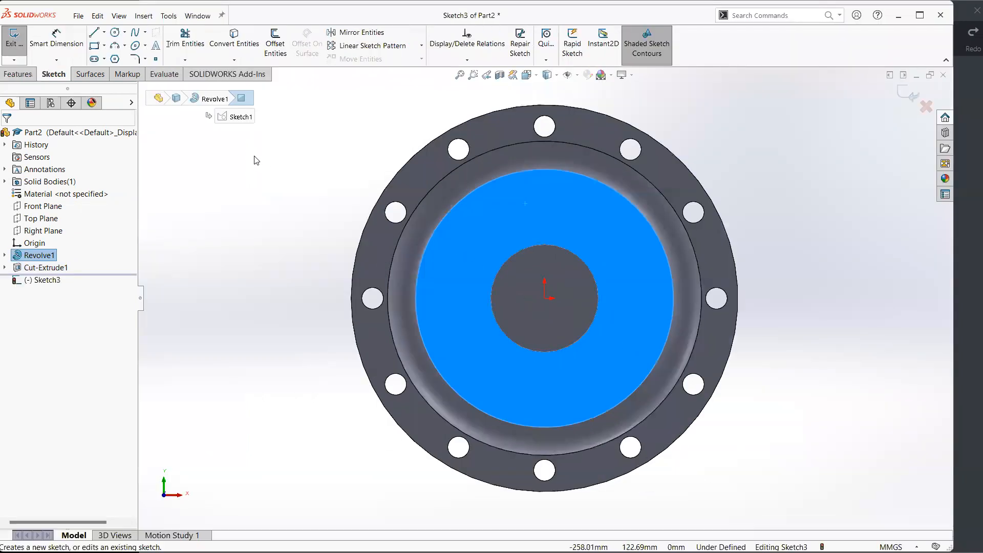
pyautogui.click(115, 60)
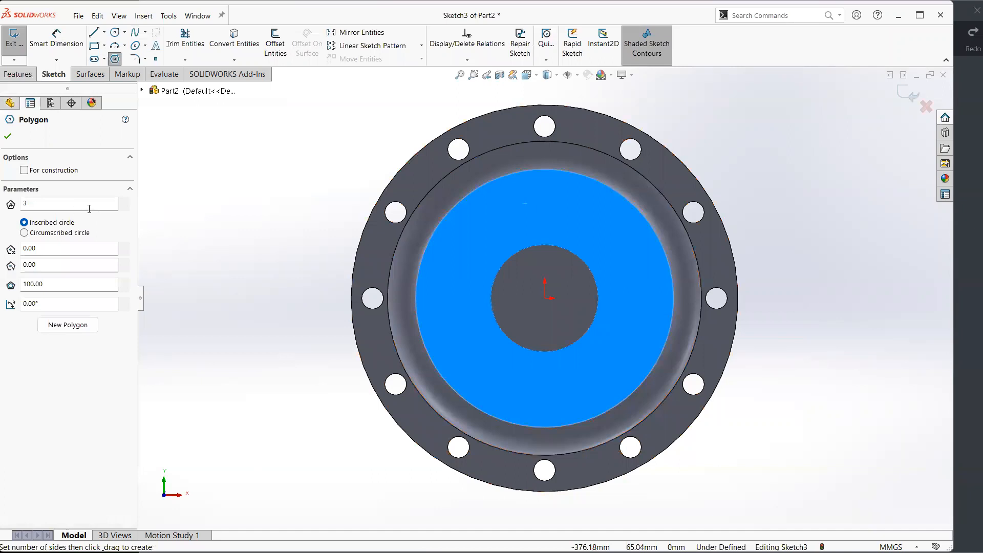
pyautogui.doubleClick(92, 207)
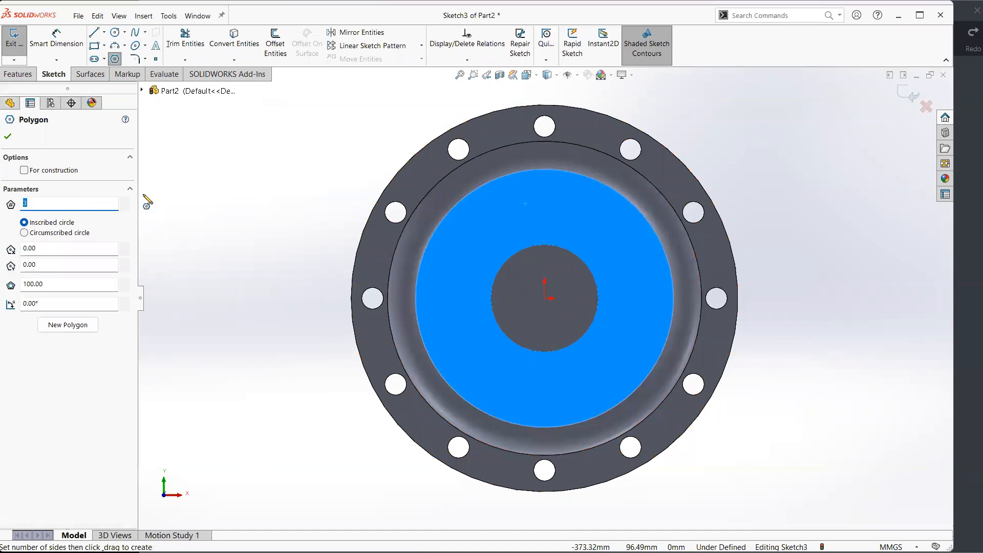
pyautogui.write('6')
pyautogui.moveTo(270, 202)
pyautogui.mouseDown()
pyautogui.moveTo(313, 234)
pyautogui.moveTo(338, 203)
pyautogui.mouseUp()
pyautogui.press('Escape')
pyautogui.click(293, 221)
pyautogui.press('Delete')
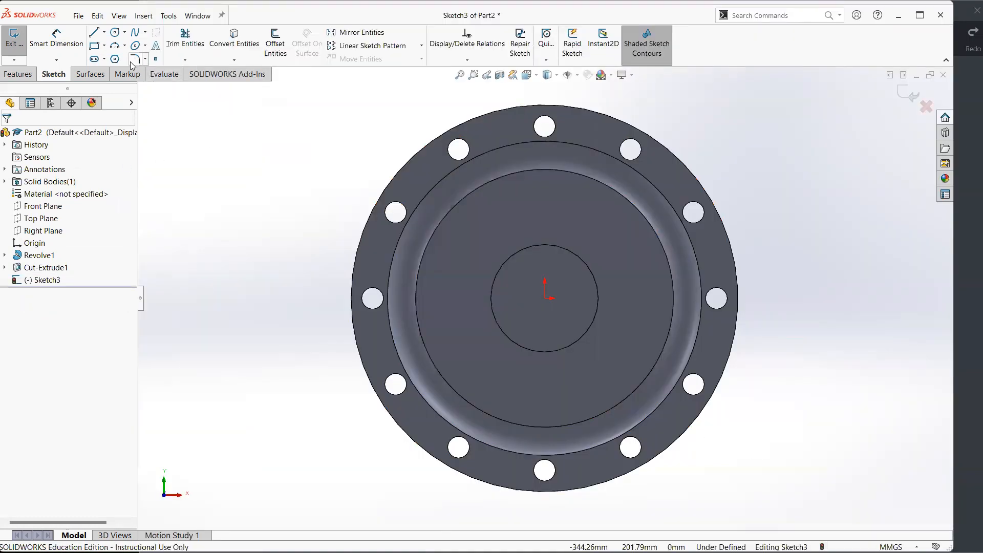
# Step: Sketch a 3-sided polygon beside the disc, built on an inscribed circle about 65 mm in diameter, after checking the drawing's triangular cutout
pyautogui.click(114, 59)
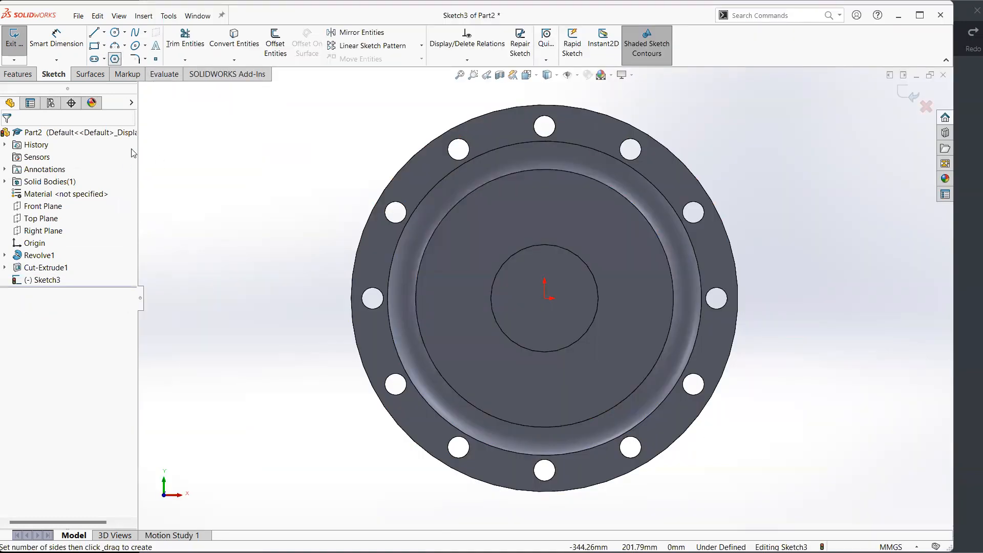
pyautogui.click(46, 202)
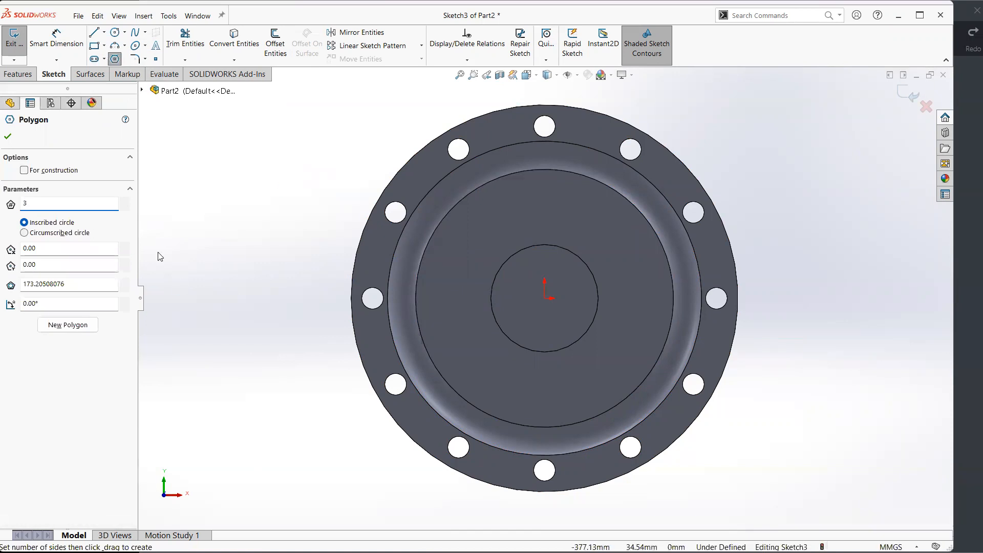
pyautogui.hotkey('alt', 'Tab')
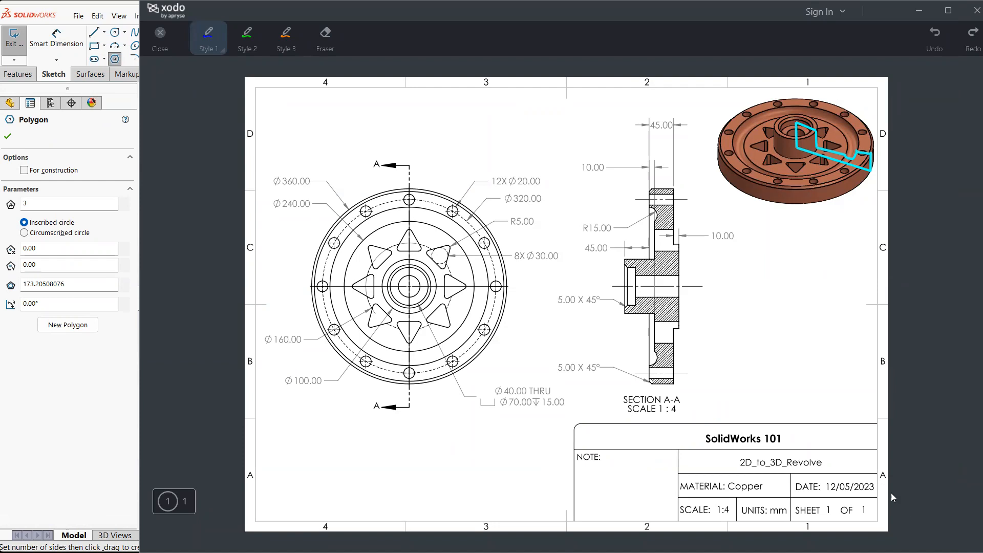
pyautogui.moveTo(449, 251)
pyautogui.mouseDown()
pyautogui.moveTo(432, 259)
pyautogui.moveTo(451, 259)
pyautogui.moveTo(444, 248)
pyautogui.mouseUp()
pyautogui.hotkey('ctrl', 'z')
pyautogui.click(33, 224)
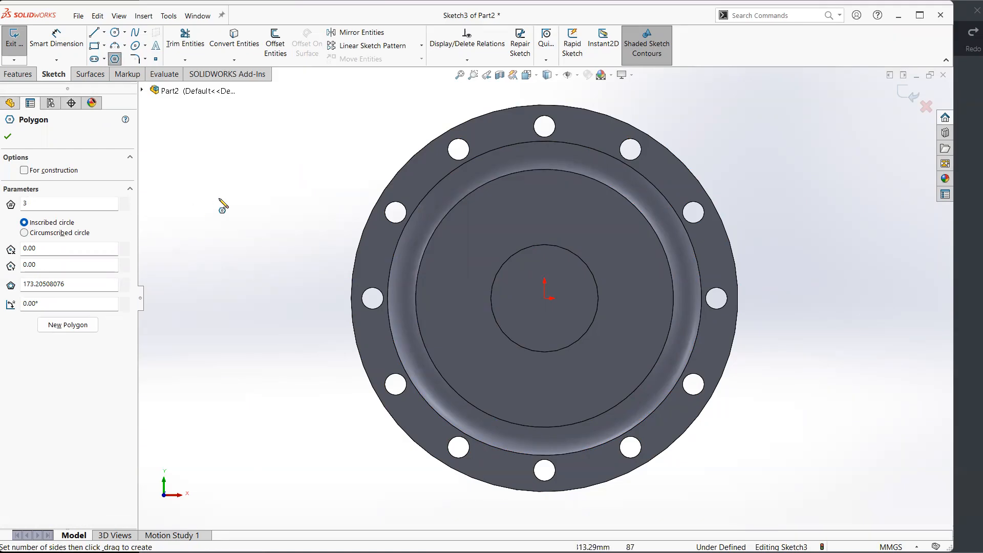
pyautogui.click(240, 193)
pyautogui.click(309, 184)
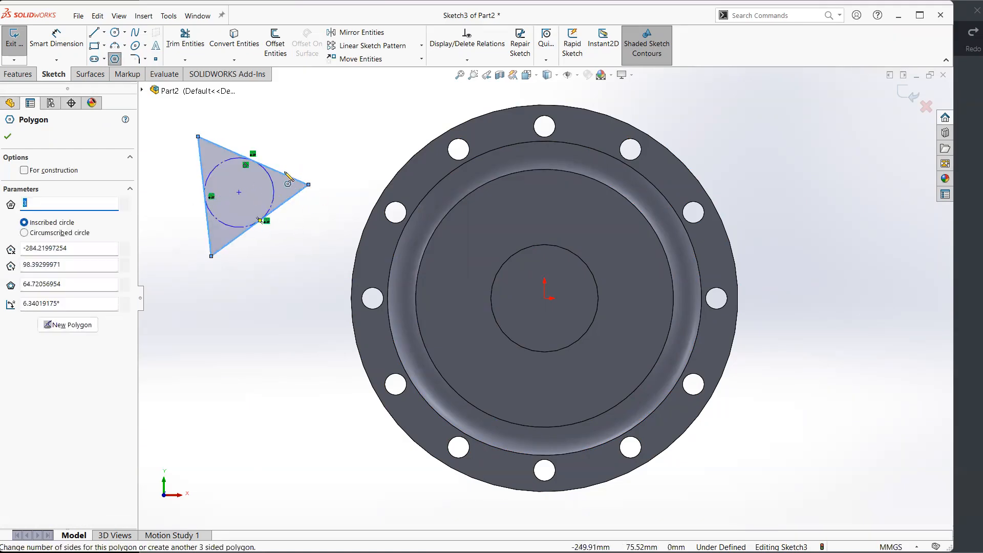
# Step: Try the circumscribed circle option and different side counts on the polygon, ending on an inscribed circle with 3 sides
pyautogui.click(25, 233)
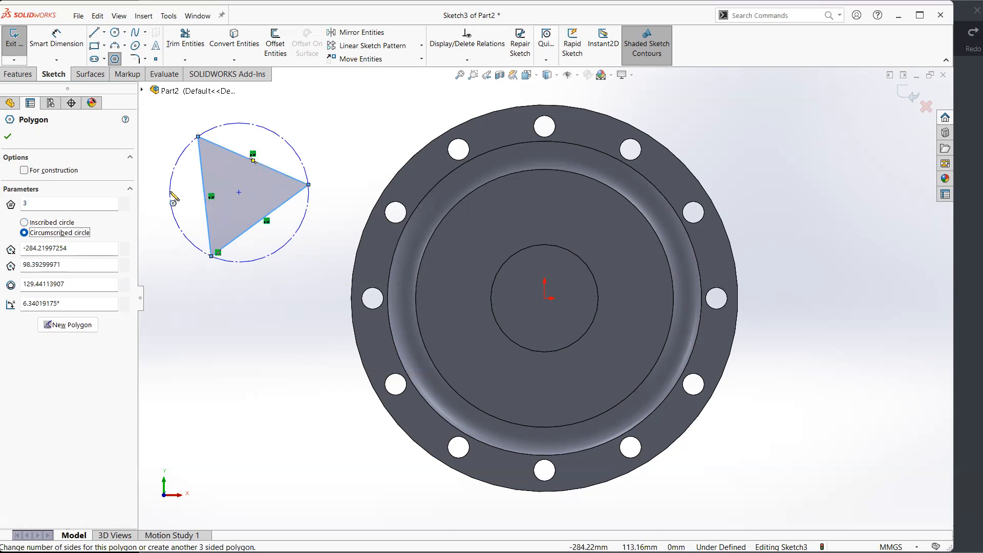
pyautogui.click(124, 202)
pyautogui.click(125, 202)
pyautogui.click(124, 201)
pyautogui.click(125, 201)
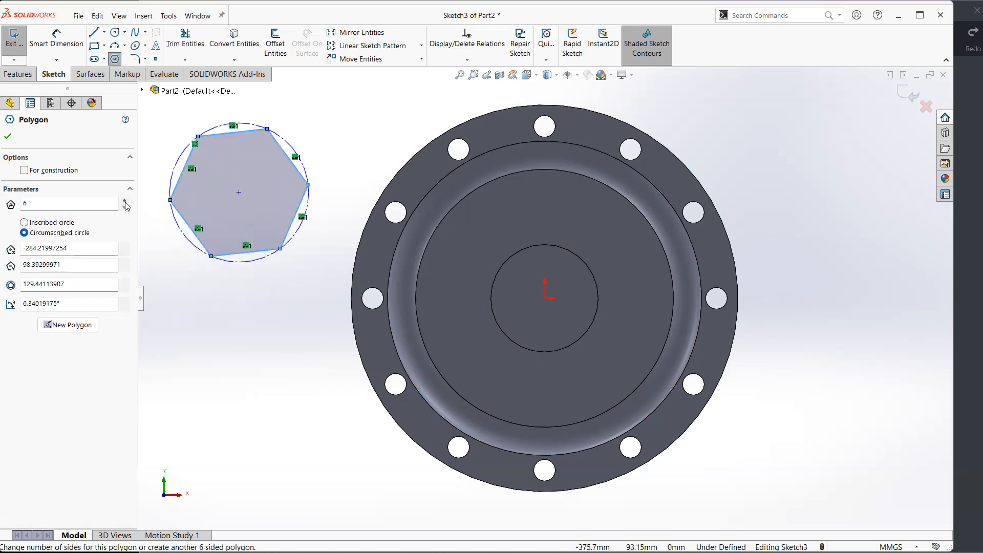
pyautogui.click(124, 202)
pyautogui.click(125, 201)
pyautogui.click(124, 208)
pyautogui.click(124, 207)
pyautogui.click(125, 208)
pyautogui.click(125, 208)
pyautogui.click(124, 207)
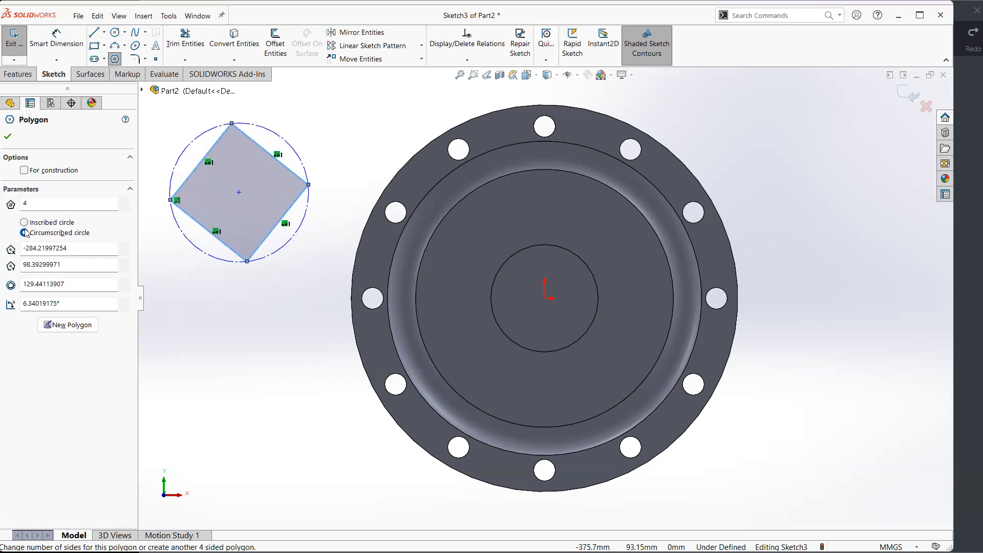
pyautogui.click(25, 223)
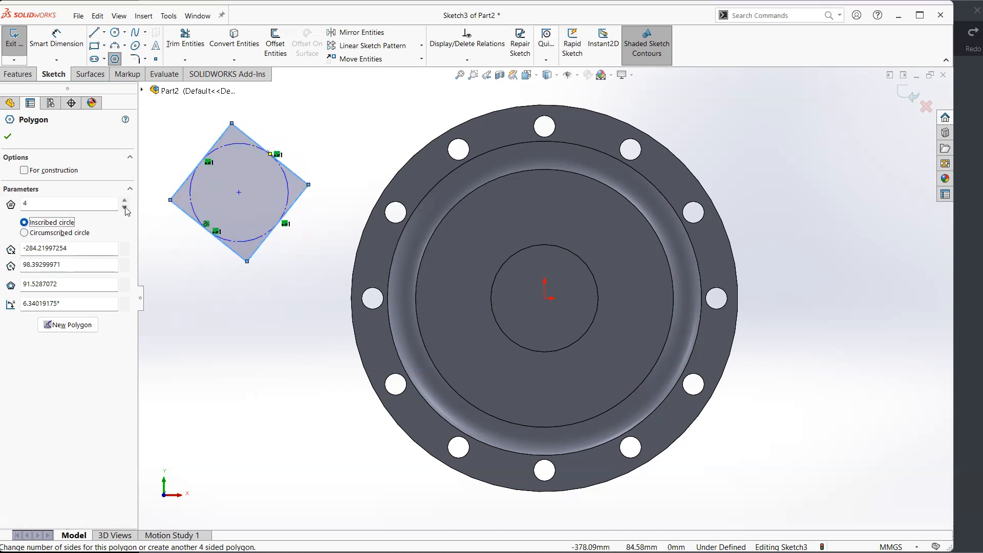
pyautogui.click(124, 208)
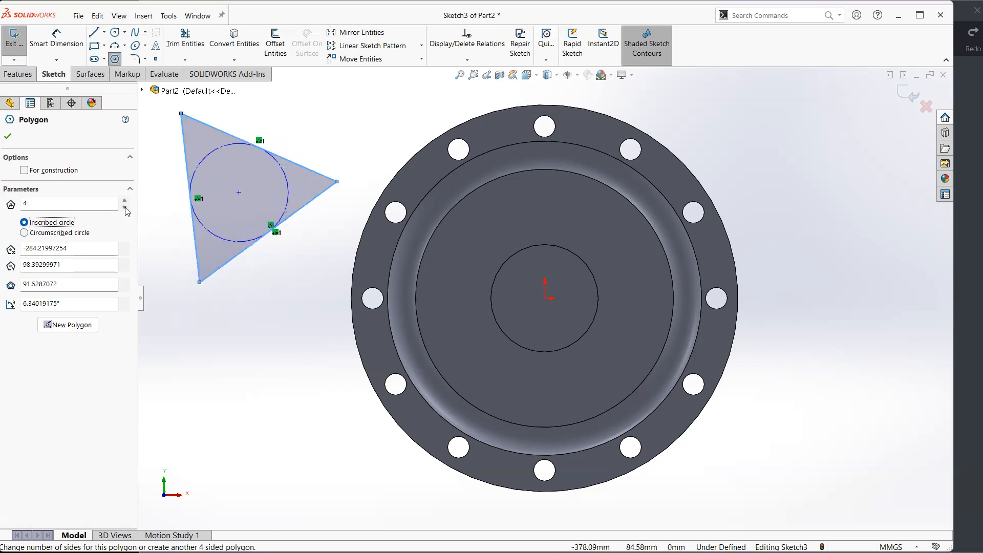
# Step: Accept the polygon and reposition the triangle beside the disc by its center point and lower vertex
pyautogui.click(8, 136)
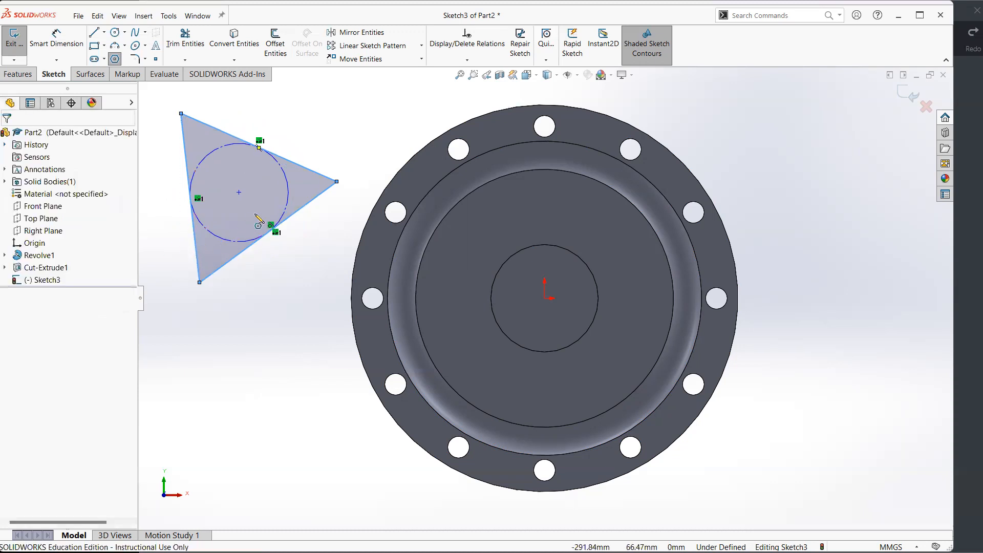
pyautogui.moveTo(239, 193); pyautogui.dragTo(264, 198)
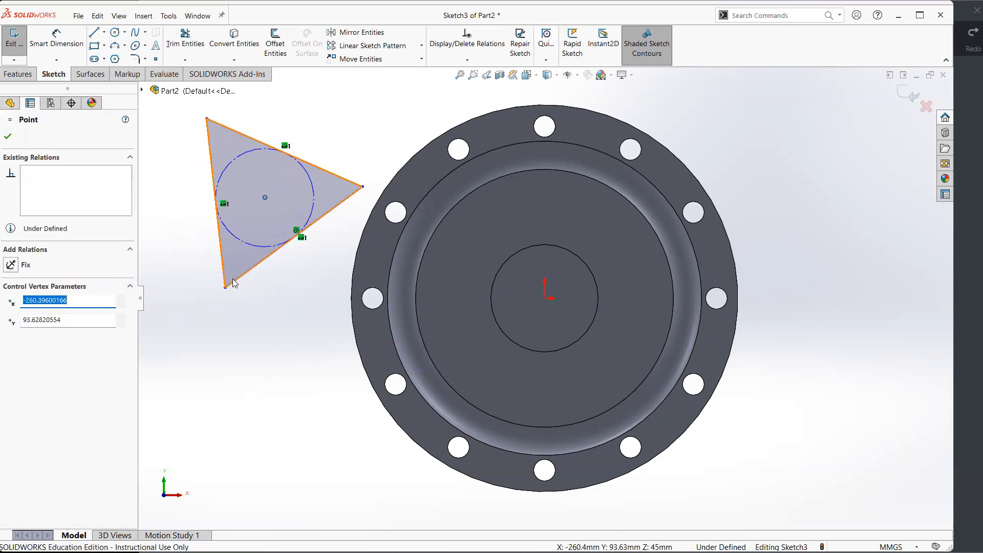
pyautogui.moveTo(225, 288)
pyautogui.mouseDown()
pyautogui.moveTo(196, 266)
pyautogui.moveTo(225, 272)
pyautogui.mouseUp()
pyautogui.click(275, 310)
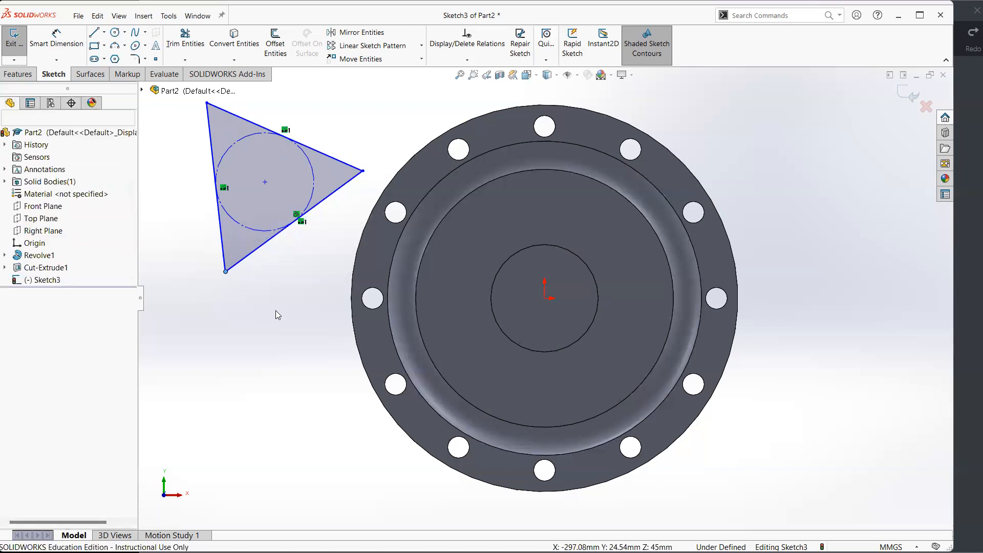
# Step: Switch to the Xodo drawing, examine the triangular cutouts and underline the 8X Ø30.00 callout
pyautogui.hotkey('alt', 'Tab')
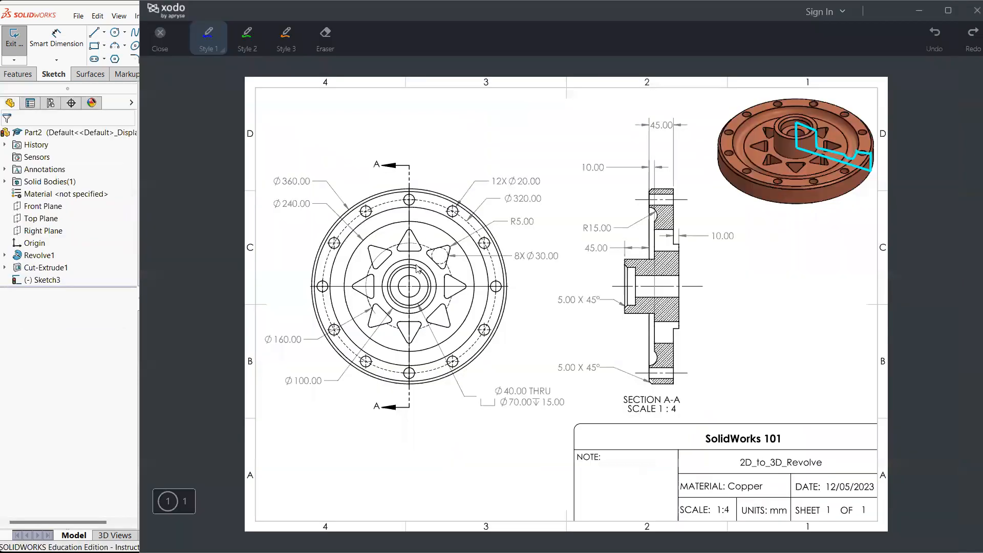
pyautogui.moveTo(429, 233)
pyautogui.mouseDown()
pyautogui.moveTo(410, 222)
pyautogui.moveTo(392, 255)
pyautogui.moveTo(425, 233)
pyautogui.moveTo(466, 271)
pyautogui.moveTo(445, 302)
pyautogui.moveTo(460, 300)
pyautogui.mouseUp()
pyautogui.hotkey('ctrl', 'z')
pyautogui.hotkey('ctrl', 'z')
pyautogui.moveTo(537, 263)
pyautogui.mouseDown()
pyautogui.moveTo(519, 265)
pyautogui.moveTo(558, 265)
pyautogui.mouseUp()
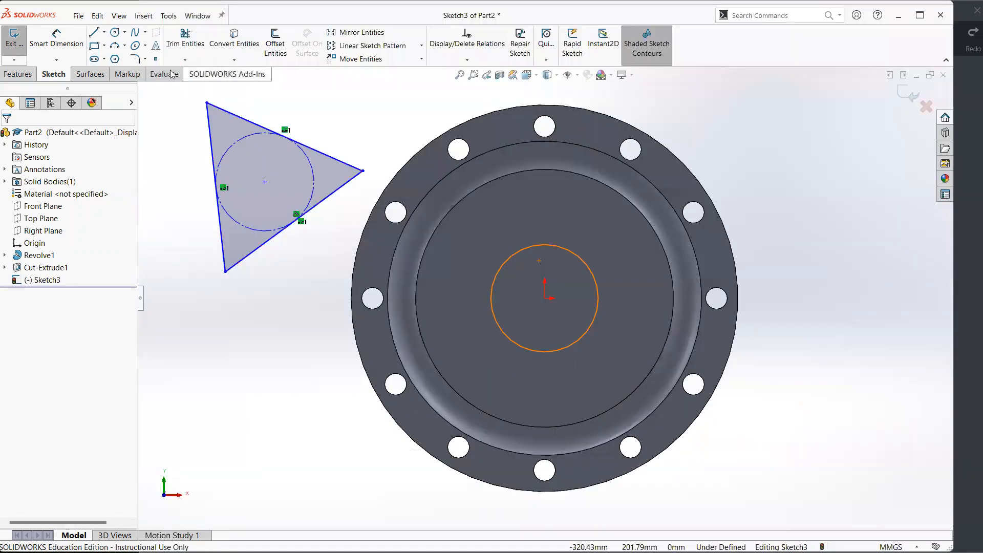
# Step: Dimension the triangle's inscribed construction circle to a diameter of 30 mm
pyautogui.click(314, 181)
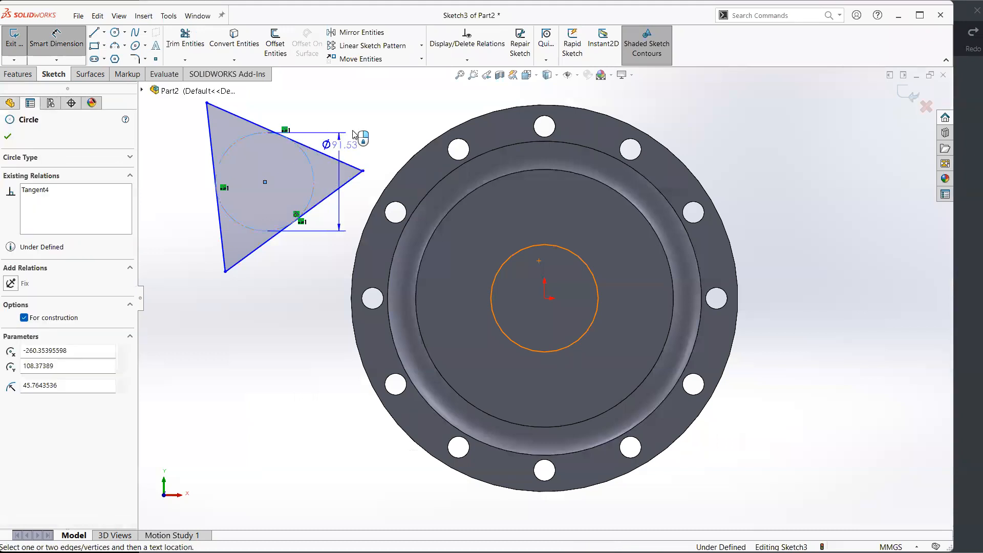
pyautogui.click(369, 102)
pyautogui.write('30')
pyautogui.press('Return')
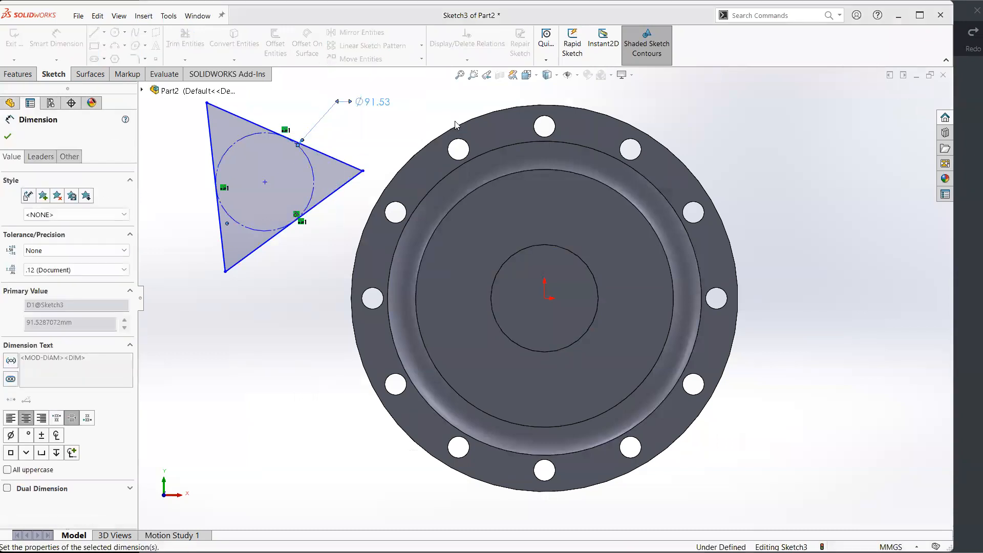
pyautogui.press('Escape')
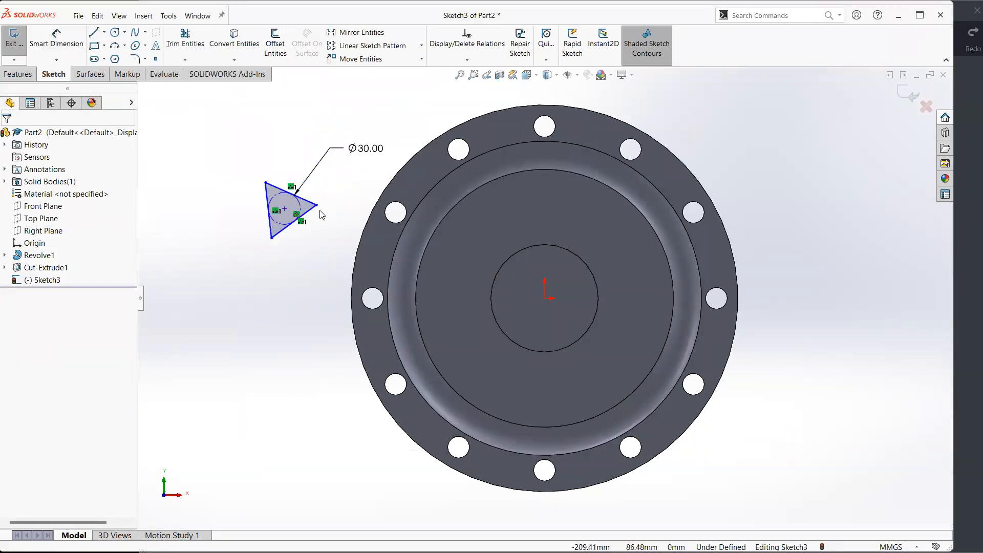
# Step: Switch to the Xodo drawing and underline the horizontal base of the uppermost triangular cutout
pyautogui.hotkey('alt', 'Tab')
pyautogui.click(412, 265)
pyautogui.moveTo(420, 252)
pyautogui.mouseDown()
pyautogui.moveTo(401, 253)
pyautogui.moveTo(426, 253)
pyautogui.mouseUp()
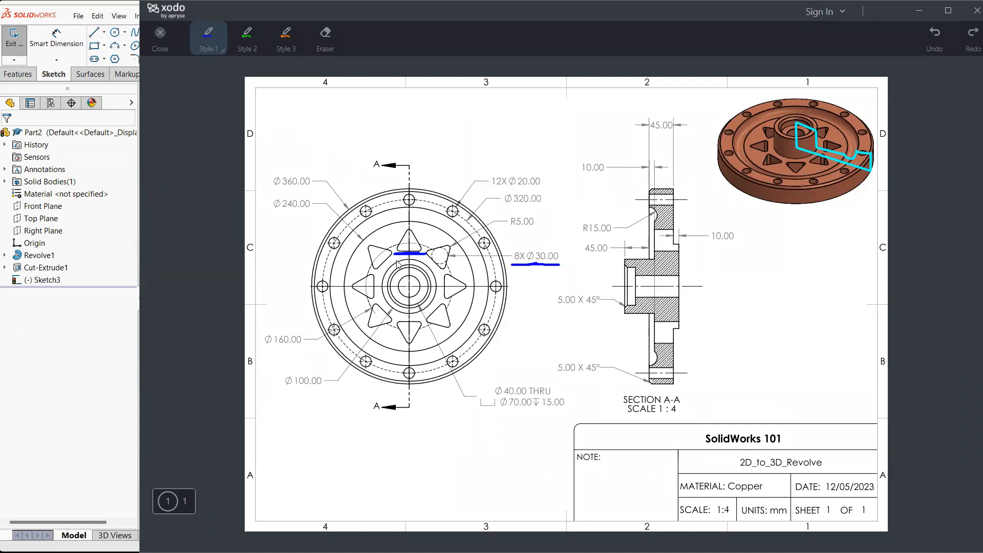
# Step: Switch back to the SolidWorks sketch and make the triangle's lower-right side horizontal so it forms the base
pyautogui.hotkey('alt', 'Tab')
pyautogui.click(294, 222)
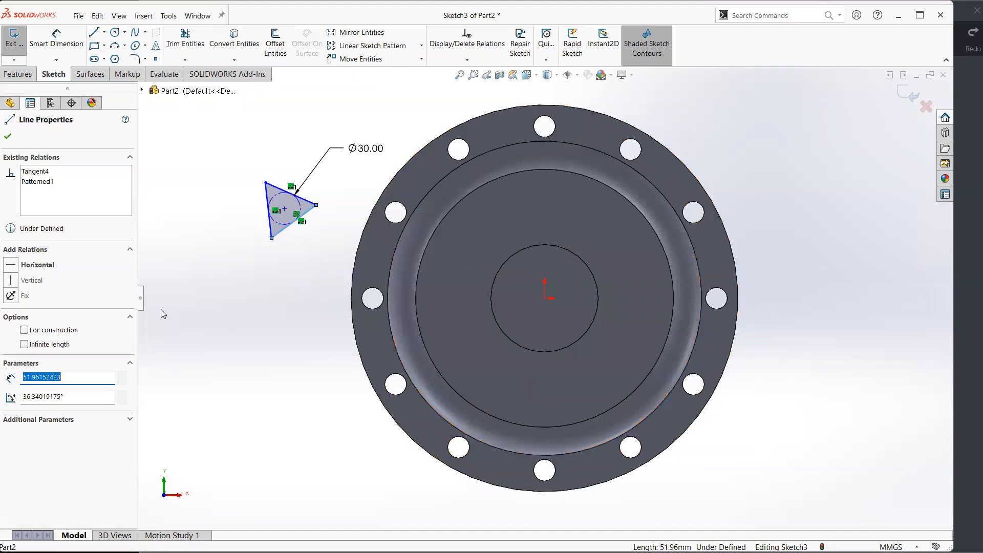
pyautogui.click(37, 264)
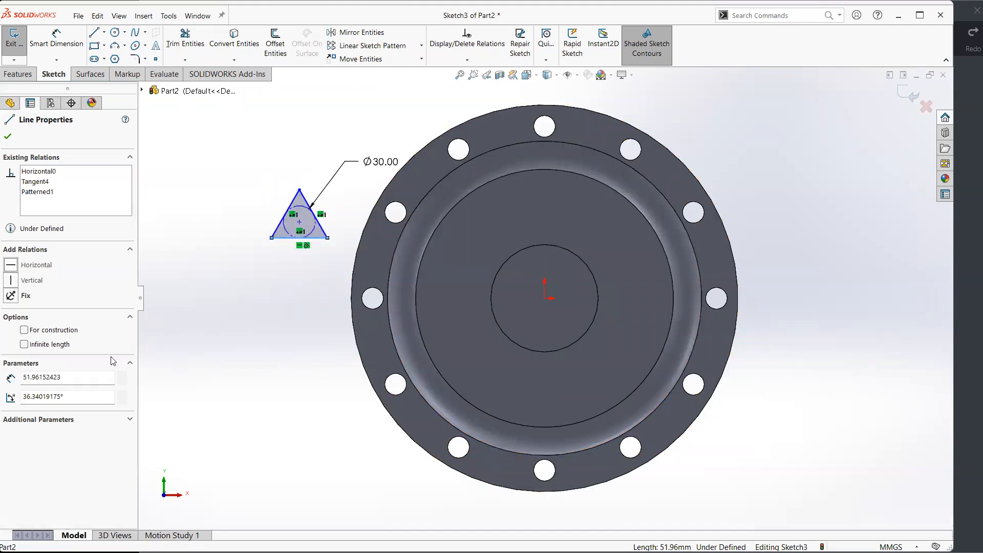
pyautogui.click(289, 355)
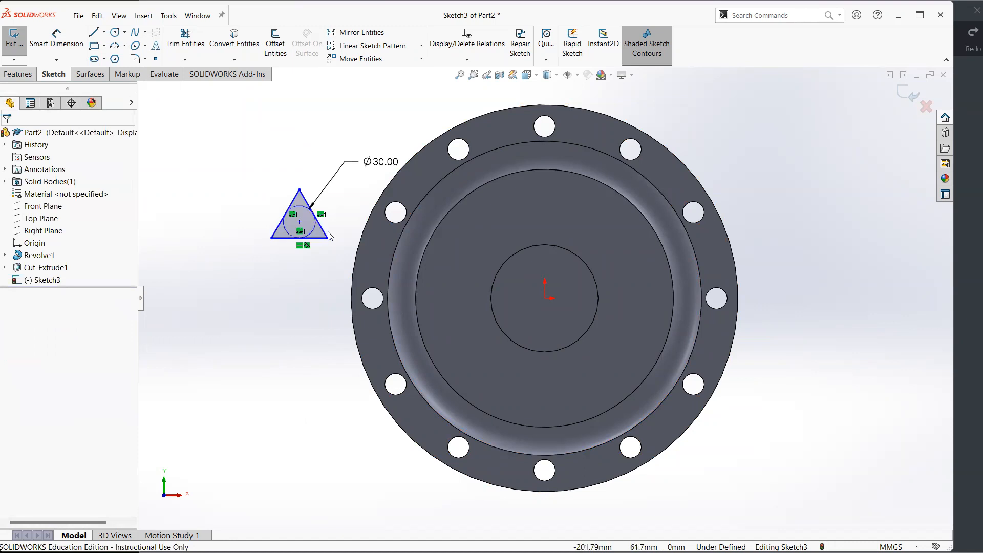
# Step: Move the triangle onto the disc above the hub and align its center point vertically with the origin
pyautogui.moveTo(300, 222); pyautogui.dragTo(315, 219)
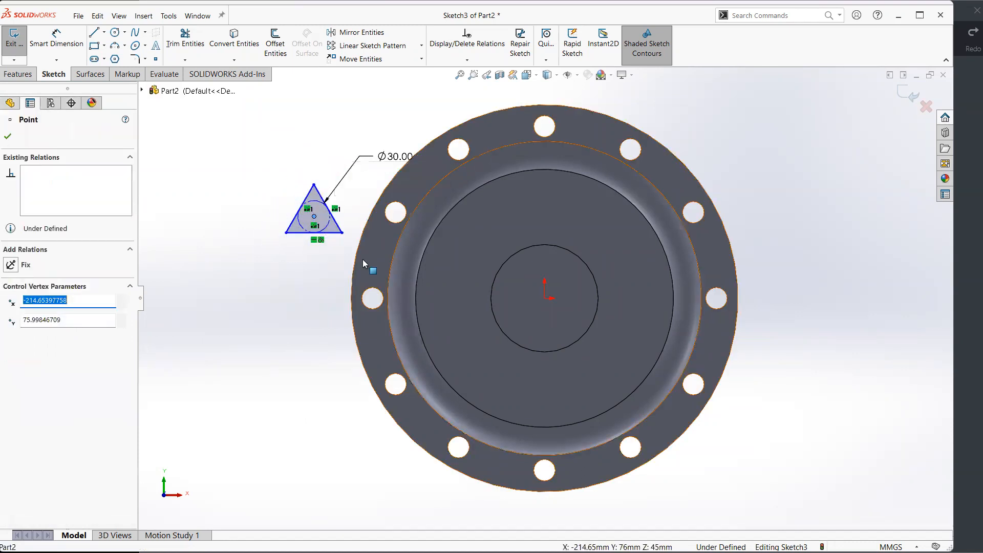
pyautogui.moveTo(314, 216); pyautogui.dragTo(551, 211)
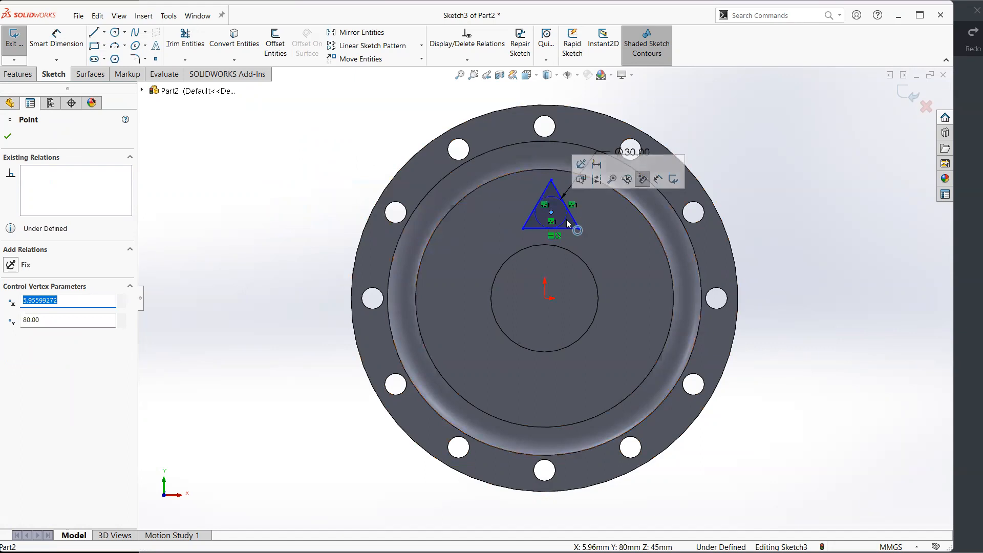
pyautogui.keyDown('ctrl'); pyautogui.click(545, 298); pyautogui.keyUp('ctrl')
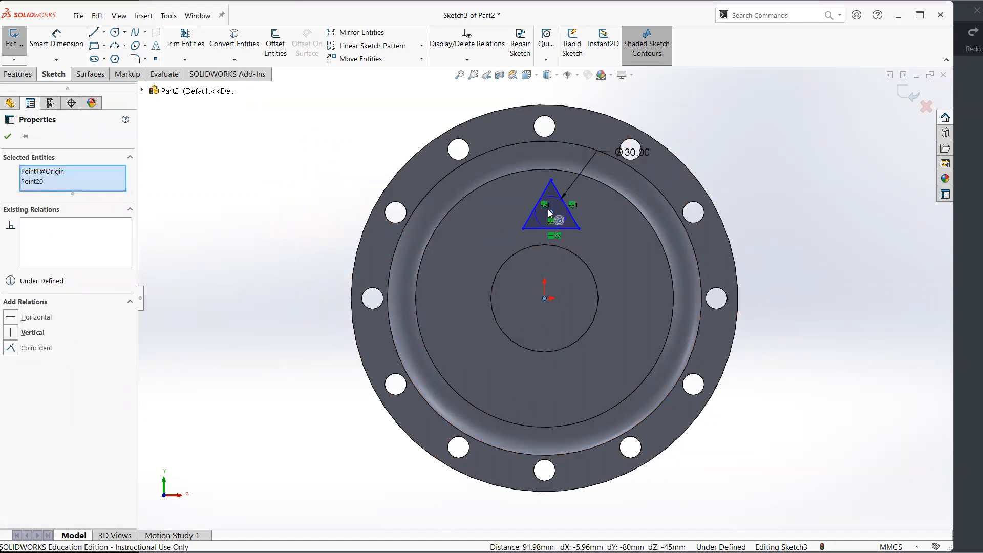
pyautogui.click(35, 332)
pyautogui.click(249, 266)
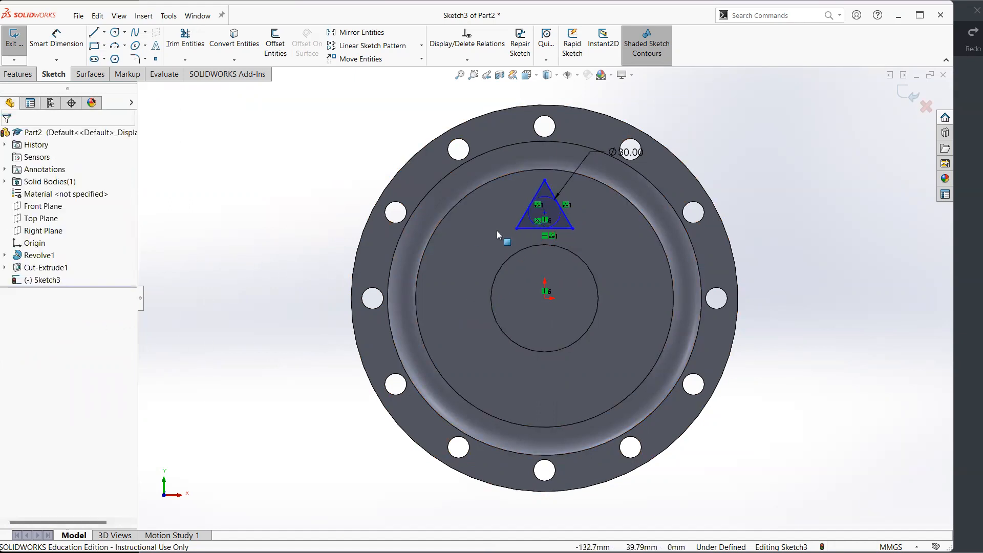
# Step: Try shifting the triangle by its center point along the vertical line above the origin
pyautogui.hotkey('alt', 'Tab')
pyautogui.hotkey('alt', 'Tab')
pyautogui.click(544, 210)
pyautogui.moveTo(530, 204); pyautogui.dragTo(531, 204)
pyautogui.moveTo(651, 191); pyautogui.dragTo(615, 198, button='right')
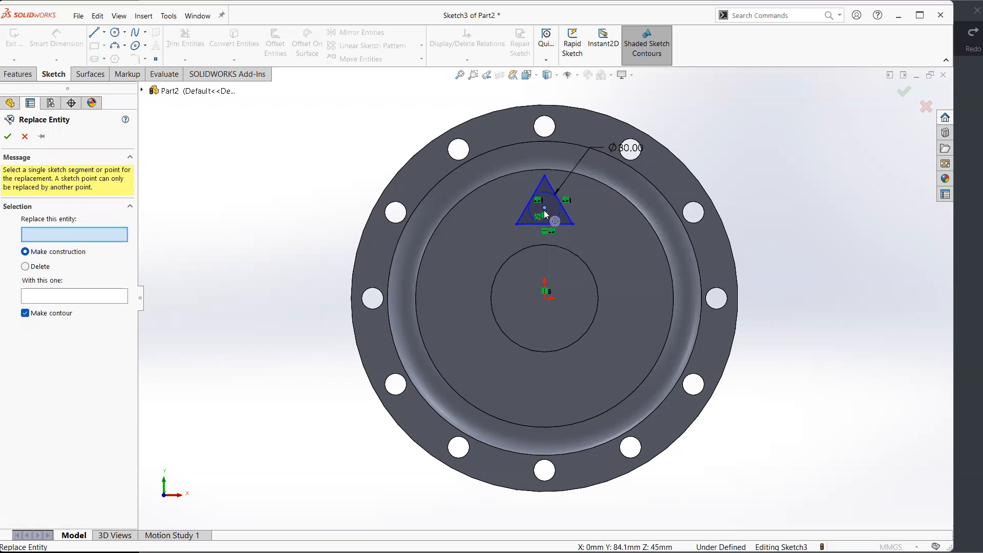
# Step: Mark the dashed circle through the triangle centers and its Ø160.00 callout in the Xodo drawing, clear the marks, and cancel Replace Entity in SolidWorks
pyautogui.hotkey('alt', 'Tab')
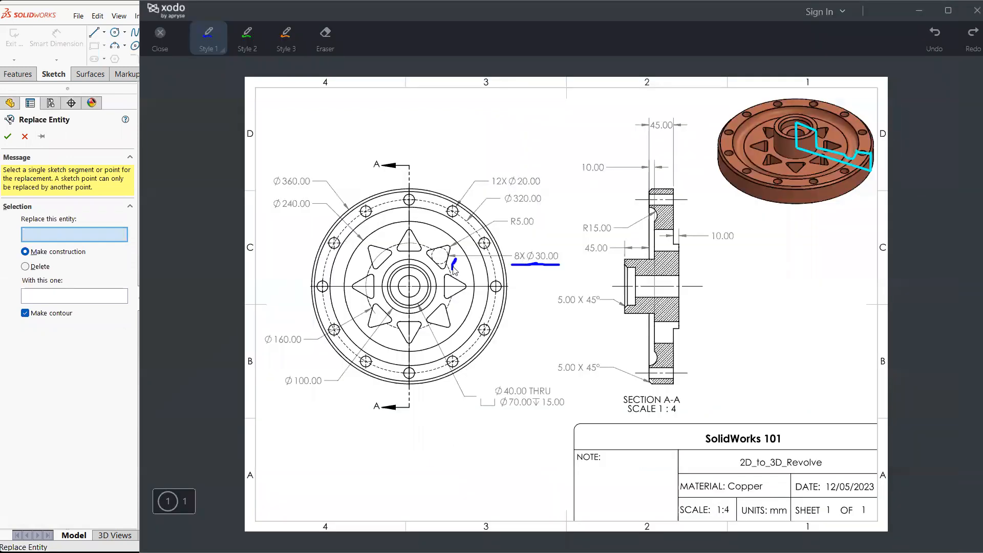
pyautogui.moveTo(455, 274); pyautogui.dragTo(488, 261)
pyautogui.moveTo(275, 352); pyautogui.dragTo(309, 349)
pyautogui.hotkey('ctrl', 'z')
pyautogui.hotkey('ctrl', 'z')
pyautogui.hotkey('ctrl', 'z')
pyautogui.hotkey('alt', 'Tab')
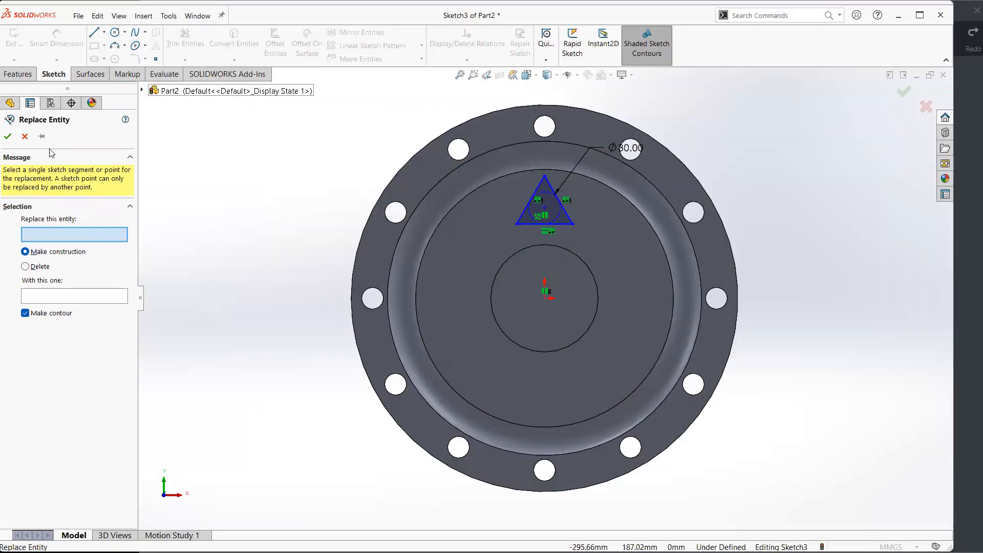
pyautogui.click(26, 137)
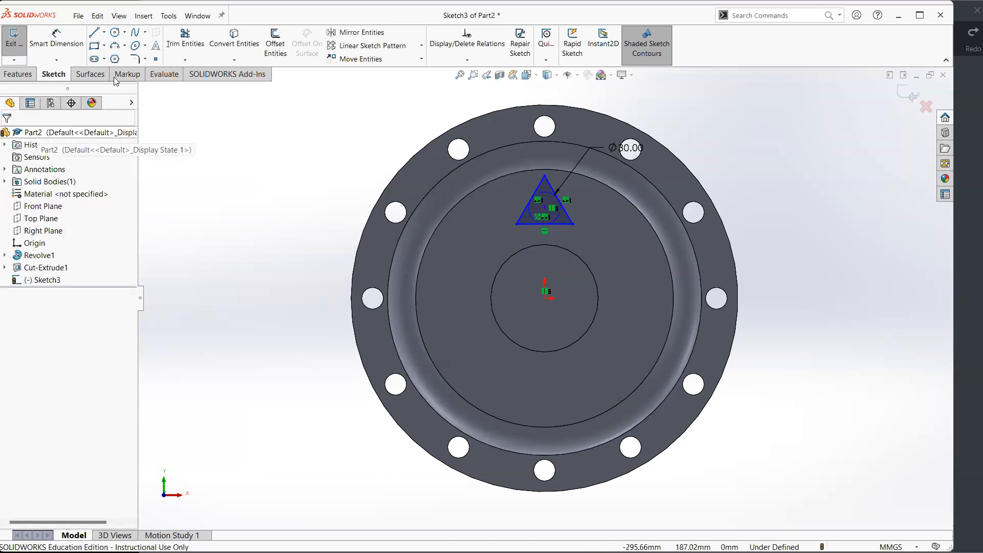
# Step: Sketch a circle about 188 mm in diameter centered on the origin and passing through the triangle
pyautogui.click(115, 34)
pyautogui.click(545, 297)
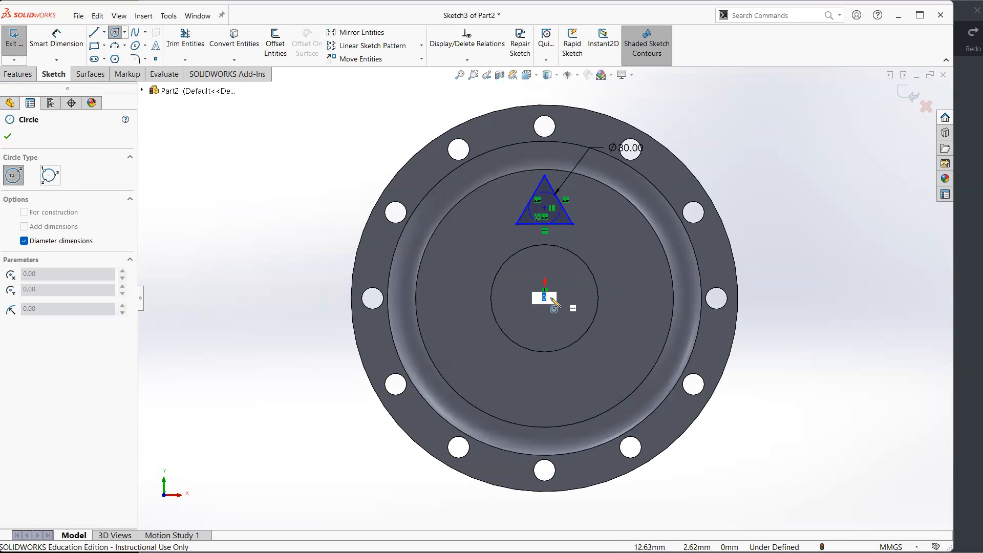
pyautogui.press('Escape')
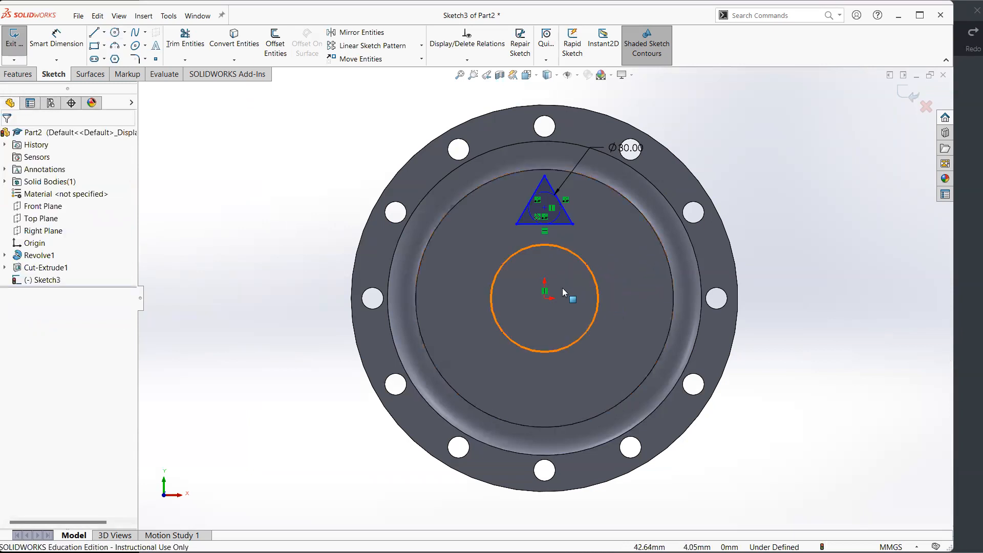
pyautogui.click(115, 32)
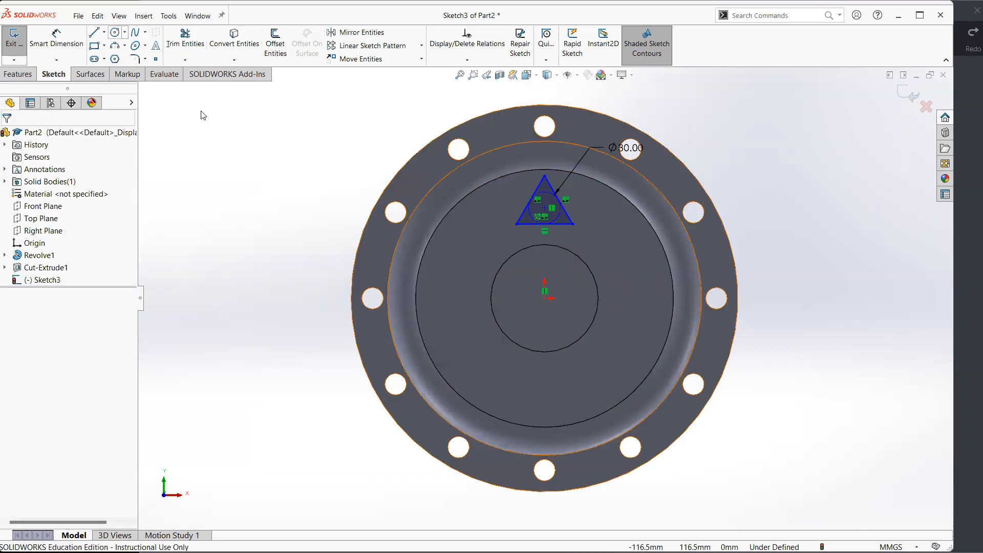
pyautogui.click(545, 297)
pyautogui.click(634, 251)
pyautogui.press('Escape')
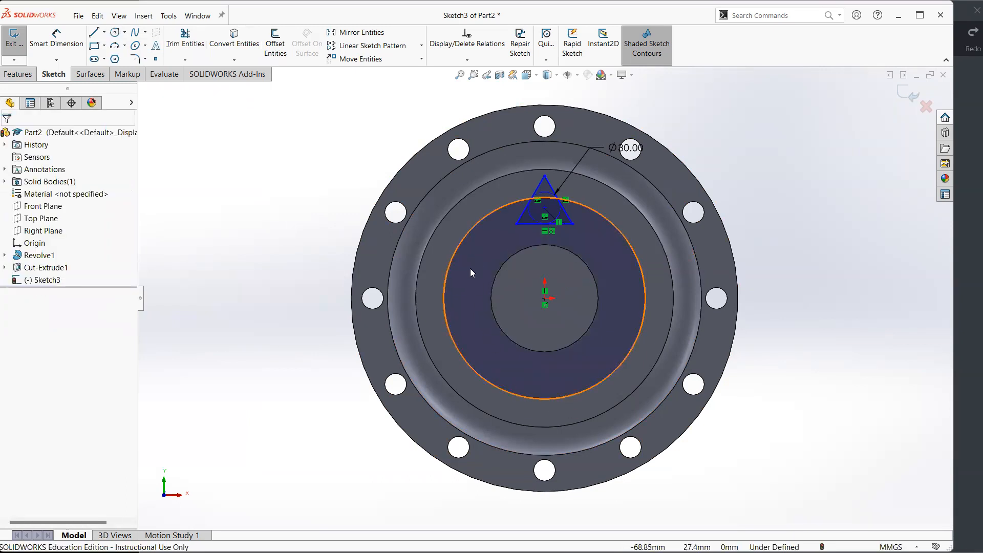
# Step: Convert the new circle to construction geometry and lower the triangle's center to about 75 mm above the origin
pyautogui.click(470, 269)
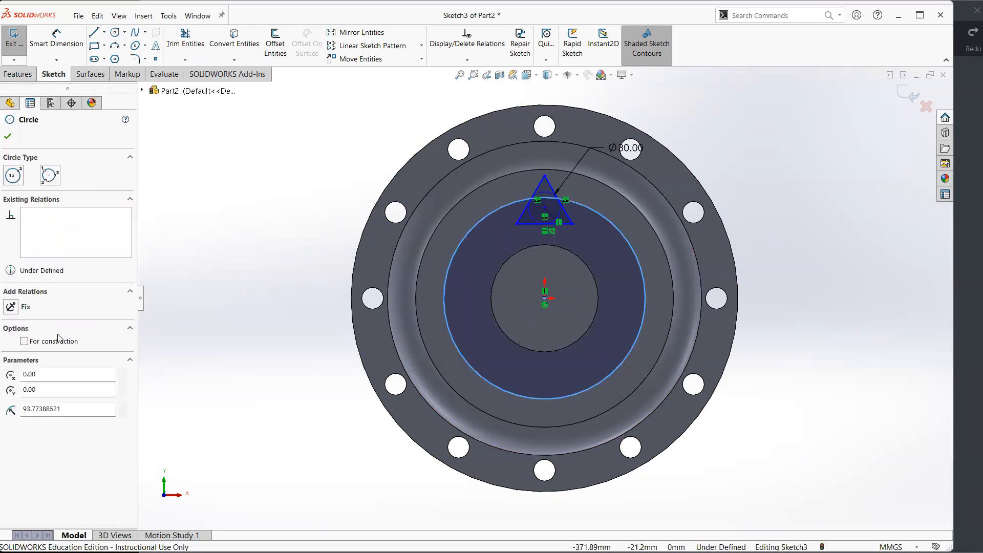
pyautogui.click(42, 343)
pyautogui.click(284, 317)
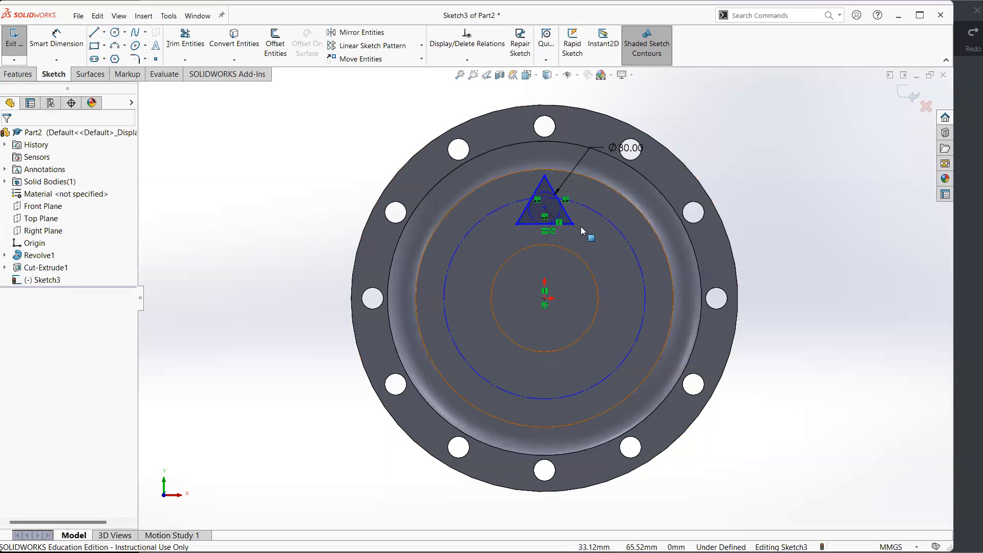
pyautogui.moveTo(544, 208)
pyautogui.mouseDown()
pyautogui.moveTo(544, 197)
pyautogui.moveTo(546, 217)
pyautogui.mouseUp()
pyautogui.click(810, 253)
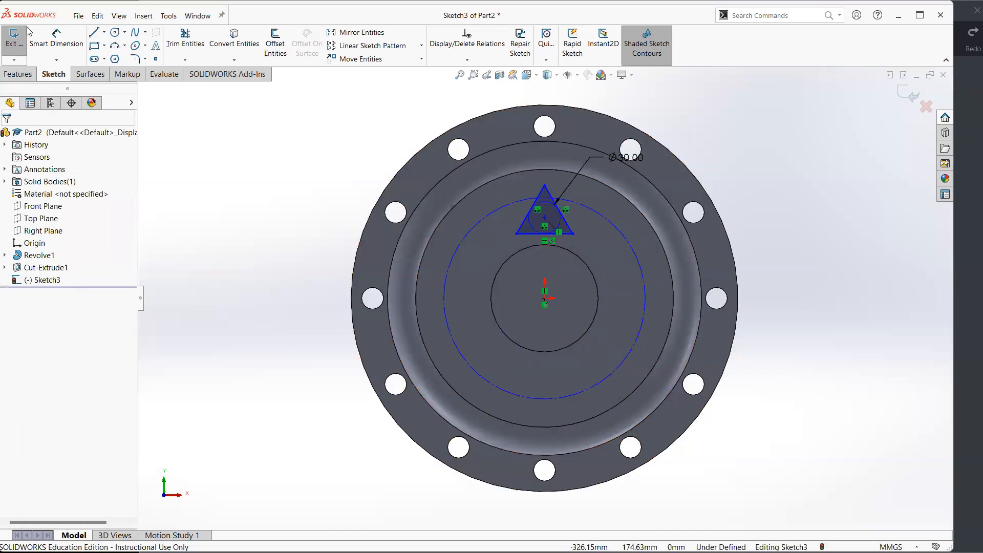
# Step: Dimension the construction circle to a diameter of 160 mm and check it against the Xodo drawing
pyautogui.click(79, 47)
pyautogui.click(629, 245)
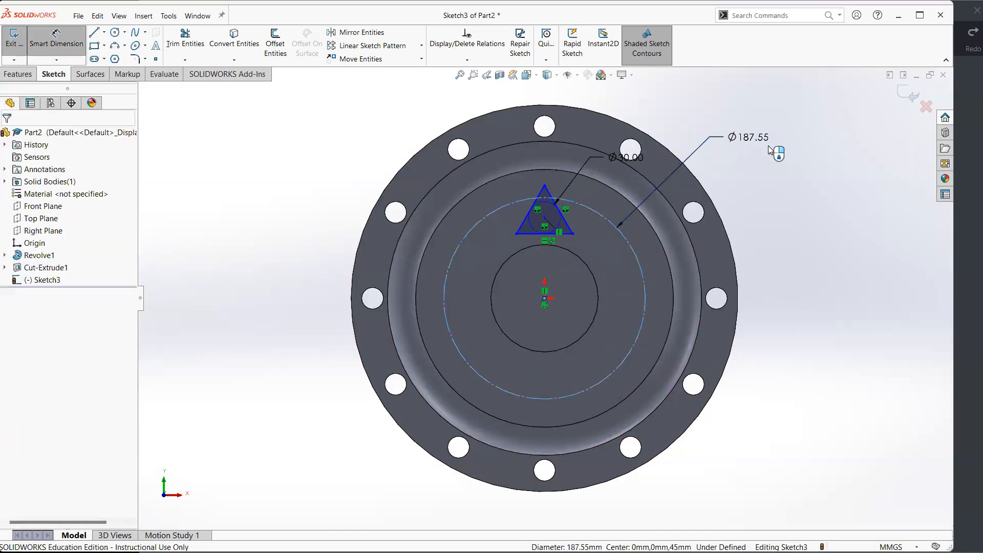
pyautogui.click(818, 167)
pyautogui.write('160')
pyautogui.press('Return')
pyautogui.hotkey('alt', 'Tab')
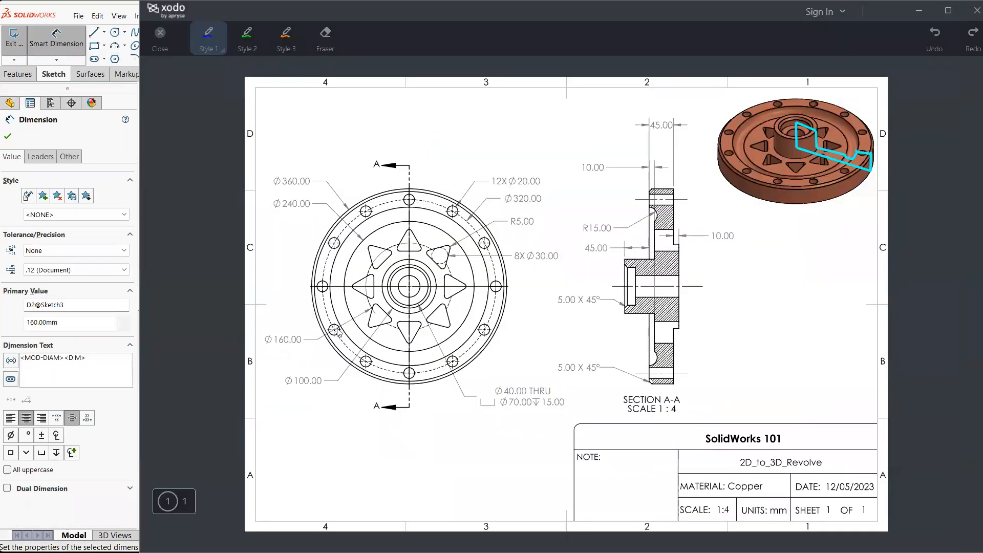
pyautogui.hotkey('alt', 'Tab')
# Step: Make the triangle's center point coincident with the 160 mm construction circle directly above the origin
pyautogui.click(544, 217)
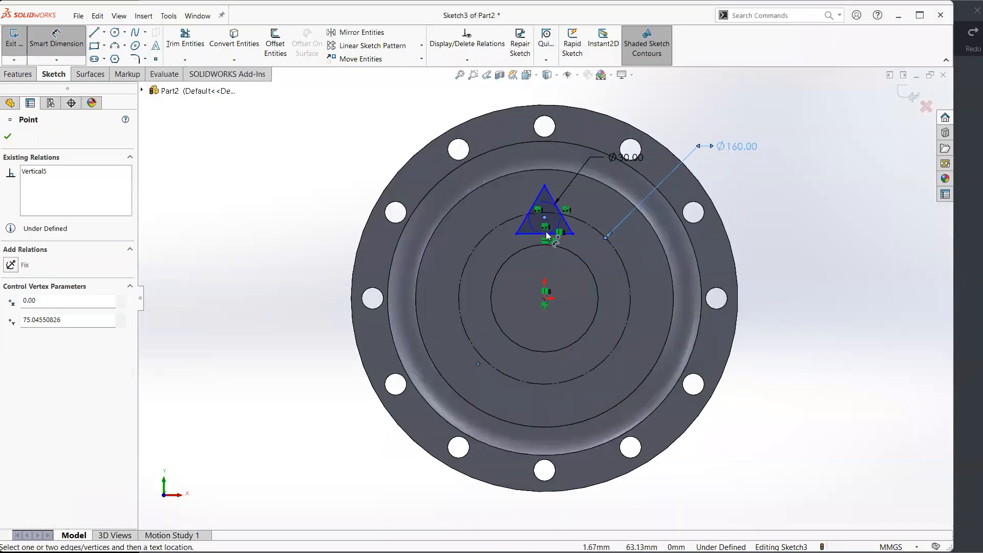
pyautogui.press('Escape')
pyautogui.moveTo(545, 217)
pyautogui.mouseDown()
pyautogui.moveTo(545, 228)
pyautogui.moveTo(546, 214)
pyautogui.mouseUp()
pyautogui.click(794, 267)
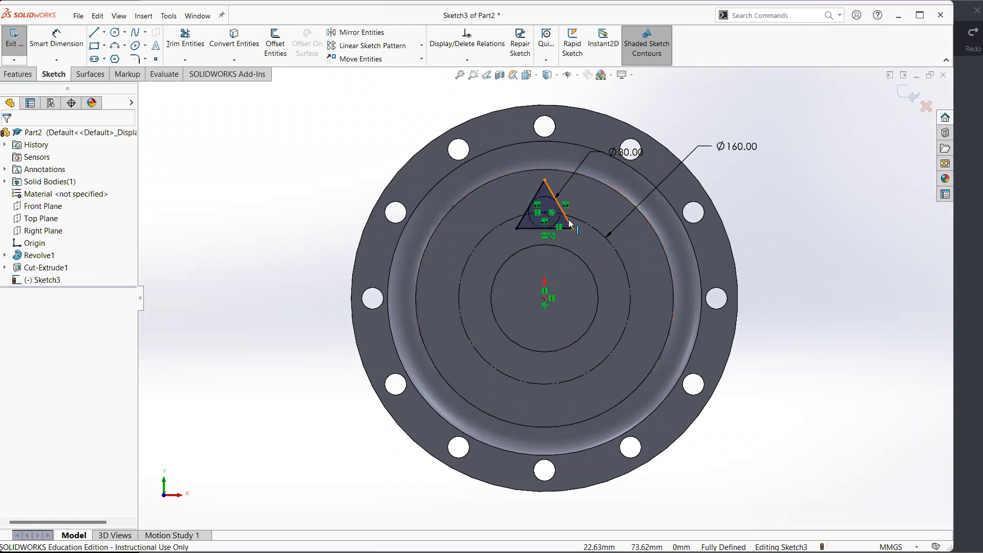
# Step: Mark the rounded corner of a triangular cutout and its R5.00 callout in the Xodo drawing, and undo the marks
pyautogui.hotkey('alt', 'Tab')
pyautogui.moveTo(460, 248)
pyautogui.mouseDown()
pyautogui.moveTo(438, 238)
pyautogui.moveTo(455, 251)
pyautogui.mouseUp()
pyautogui.moveTo(506, 230); pyautogui.dragTo(528, 228)
pyautogui.hotkey('ctrl', 'z')
pyautogui.hotkey('ctrl', 'z')
pyautogui.hotkey('alt', 'Tab')
# Step: Select the triangle's three corners for a Sketch Fillet and set the radius to 5 mm
pyautogui.click(137, 61)
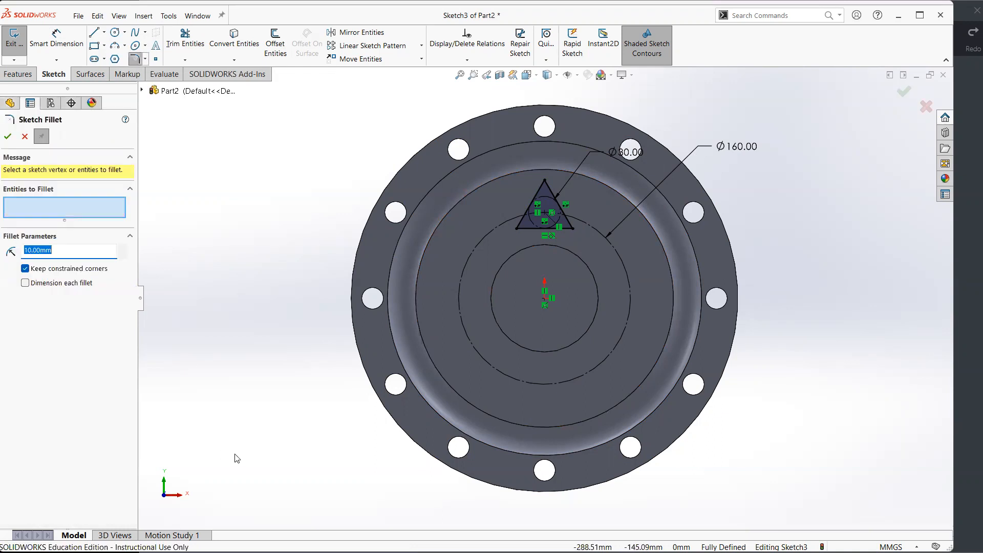
pyautogui.click(545, 183)
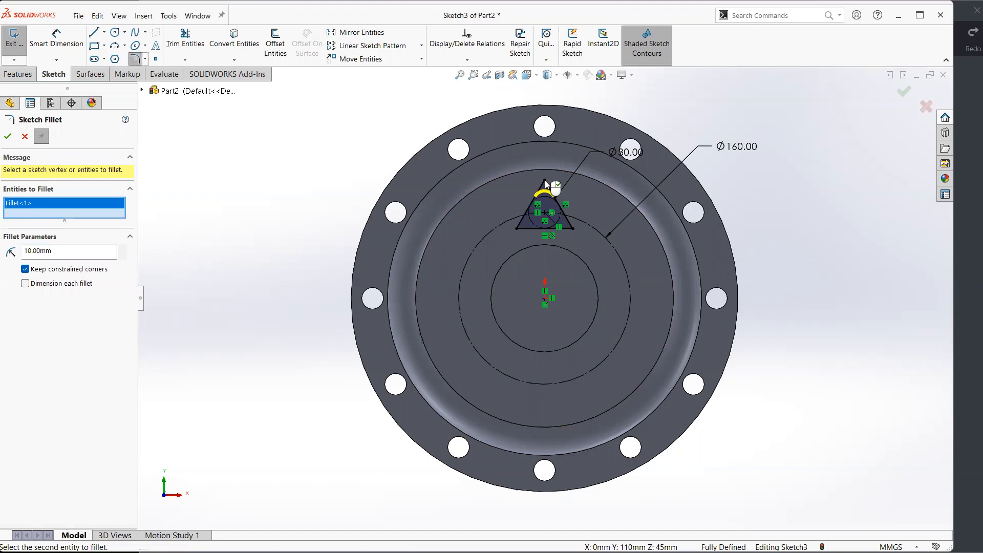
pyautogui.click(526, 215)
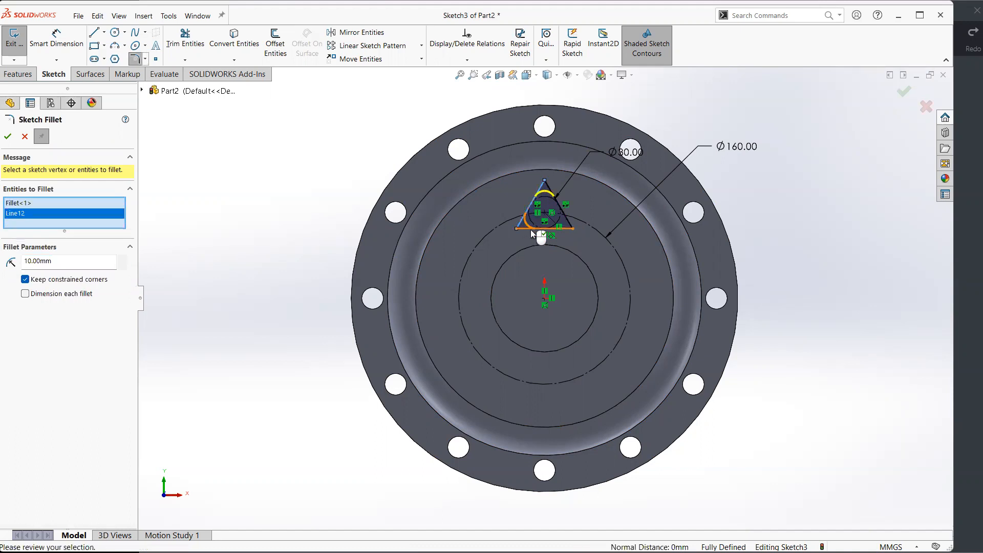
pyautogui.click(574, 230)
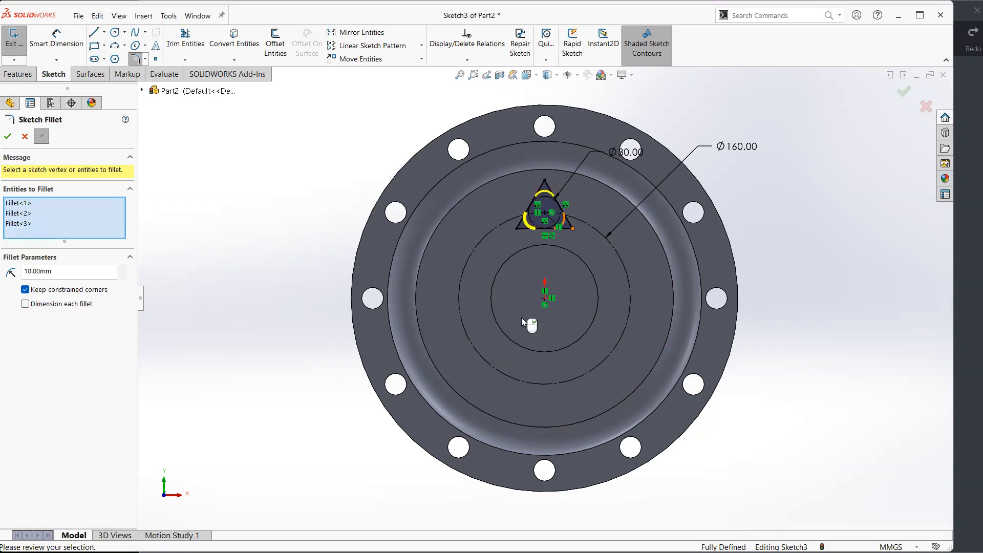
pyautogui.doubleClick(60, 274)
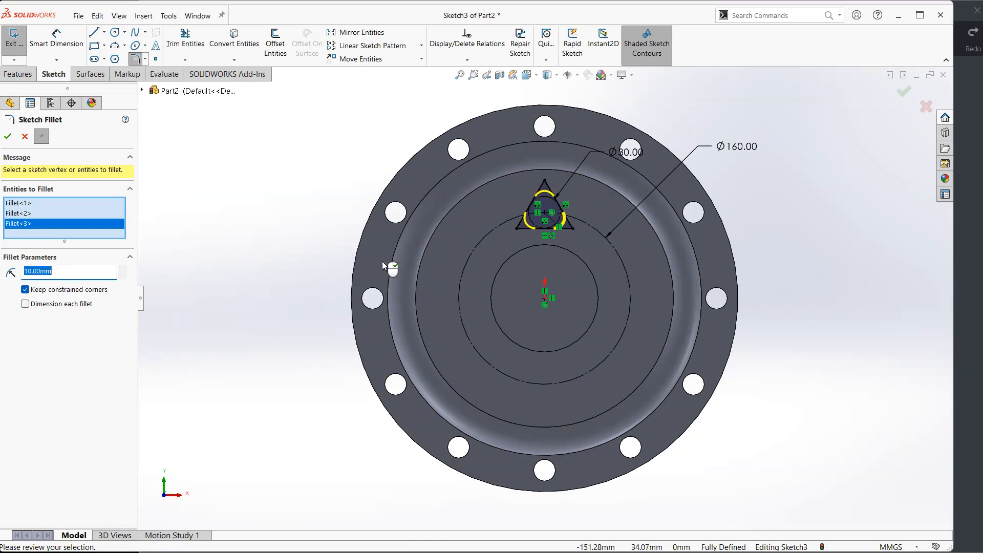
pyautogui.write('5')
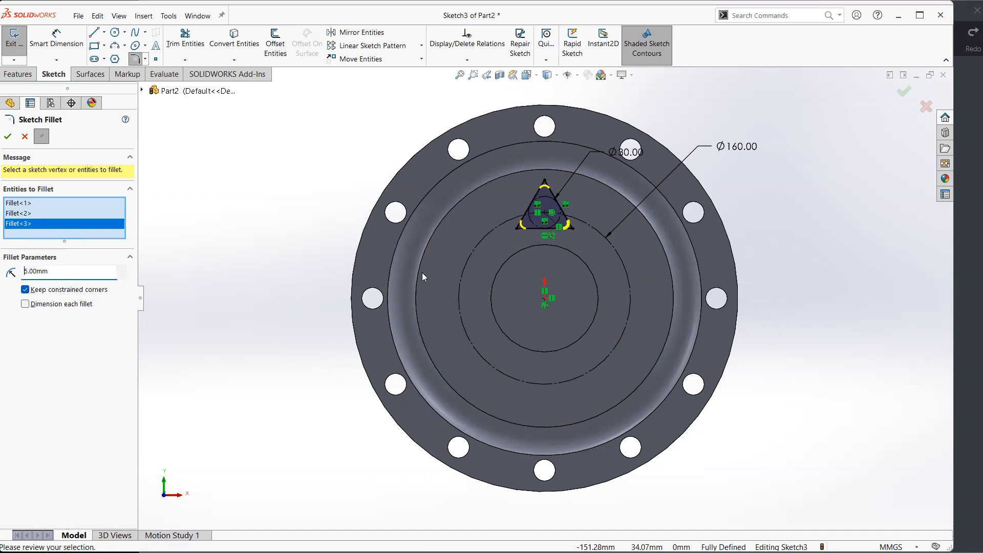
# Step: Check the R5.00 callout in the Xodo drawing, apply the corner fillets to the triangle and close Sketch Fillet
pyautogui.hotkey('alt', 'Tab')
pyautogui.moveTo(509, 232); pyautogui.dragTo(552, 230)
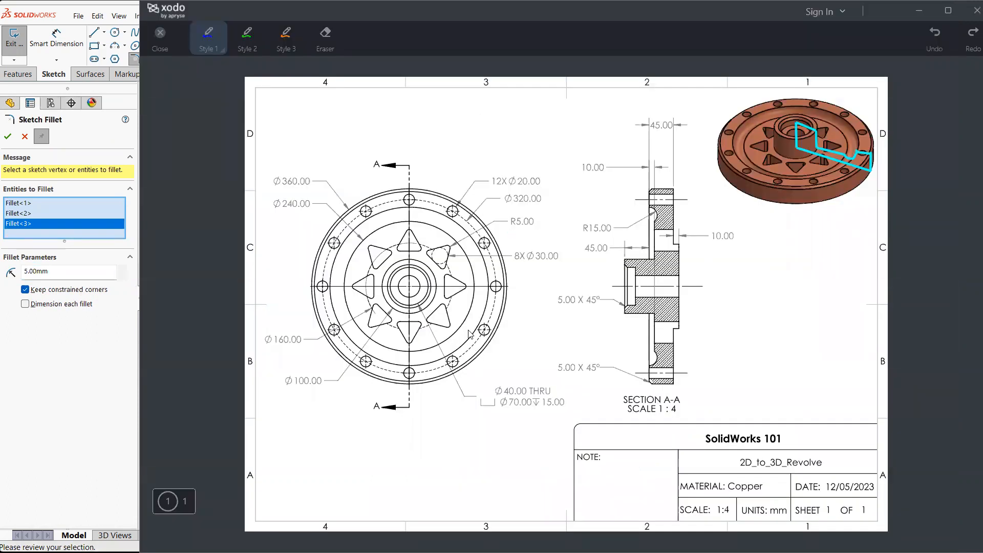
pyautogui.hotkey('alt', 'Tab')
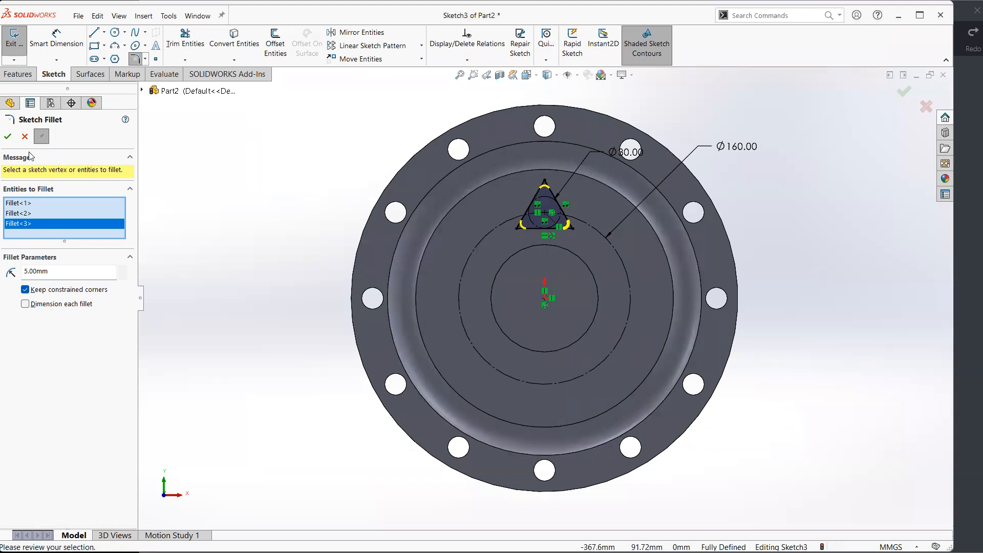
pyautogui.click(8, 136)
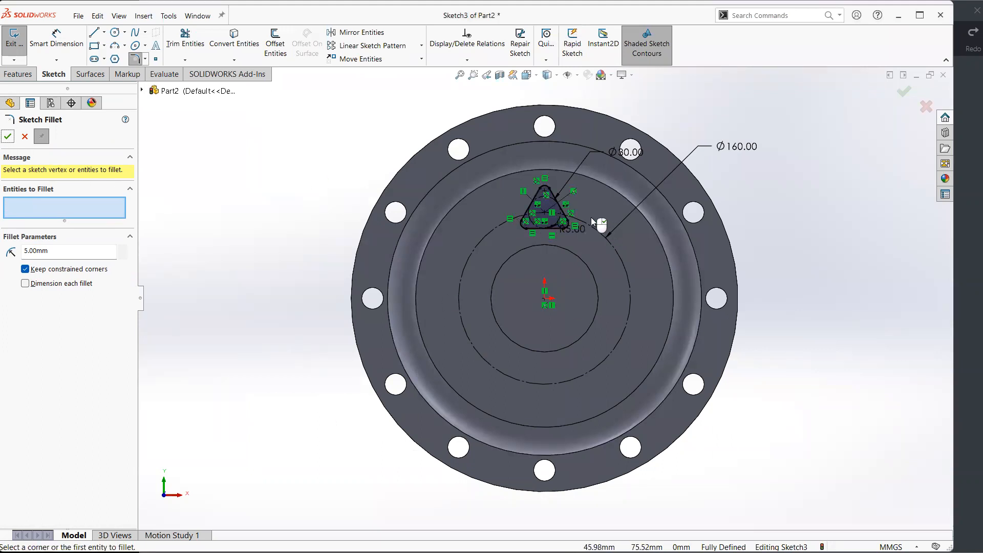
pyautogui.hotkey('alt', 'Tab')
pyautogui.hotkey('alt', 'Tab')
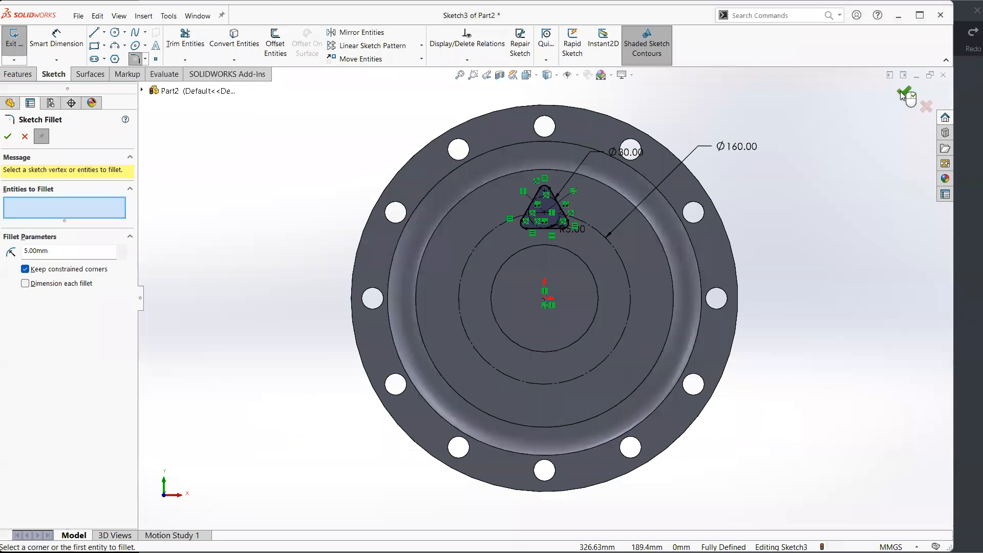
pyautogui.click(10, 135)
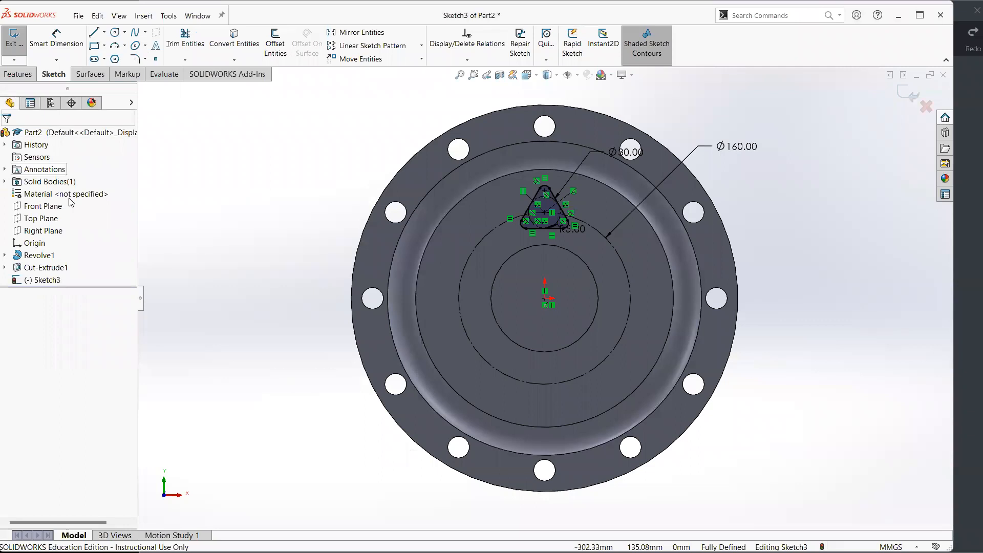
# Step: Close the rounded-triangle sketch and start an Extruded Cut from it
pyautogui.click(908, 94)
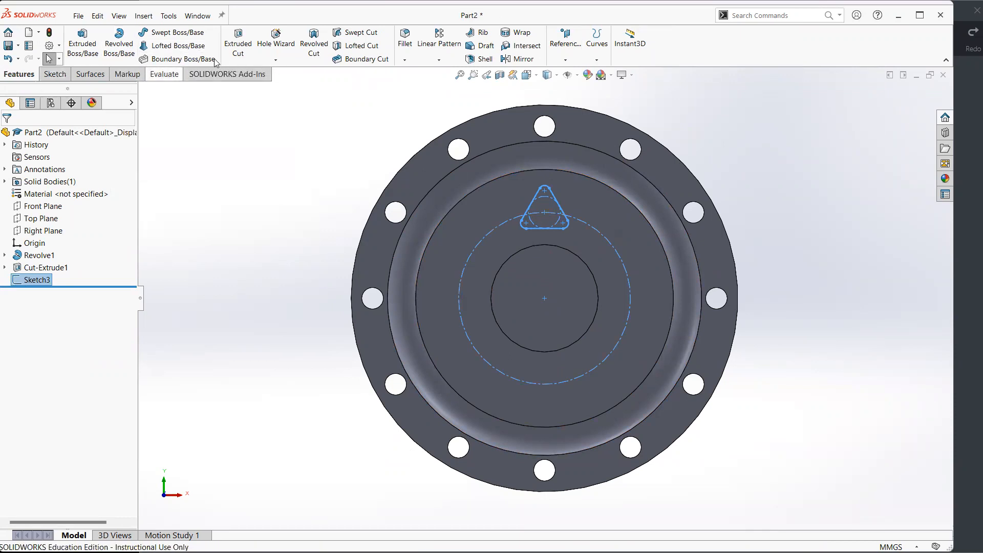
pyautogui.click(238, 46)
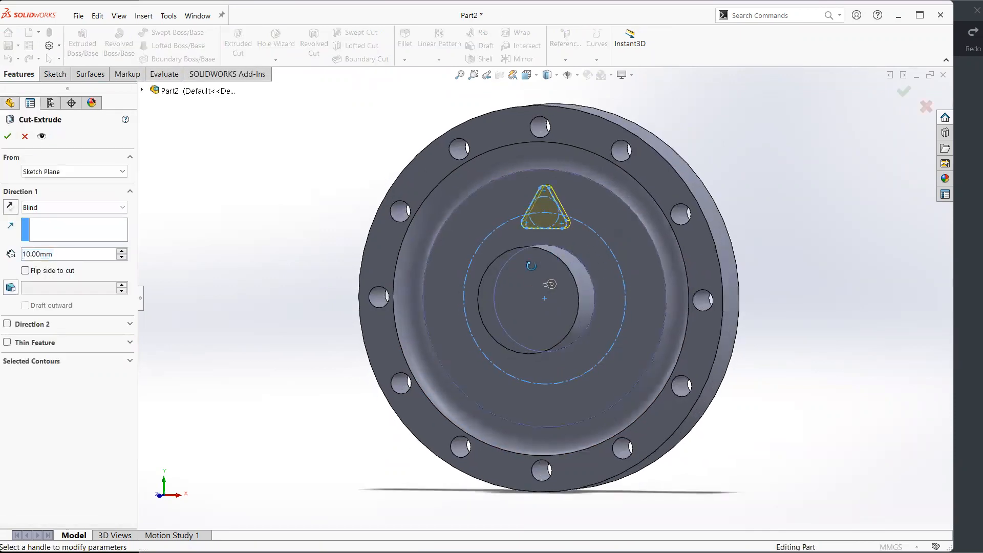
pyautogui.moveTo(531, 265); pyautogui.dragTo(512, 271, button='middle')
# Step: Trace the triangular cutout across to Section A-A in the Xodo drawing to check its depth, and undo the marks
pyautogui.hotkey('alt', 'Tab')
pyautogui.moveTo(415, 246); pyautogui.dragTo(644, 240)
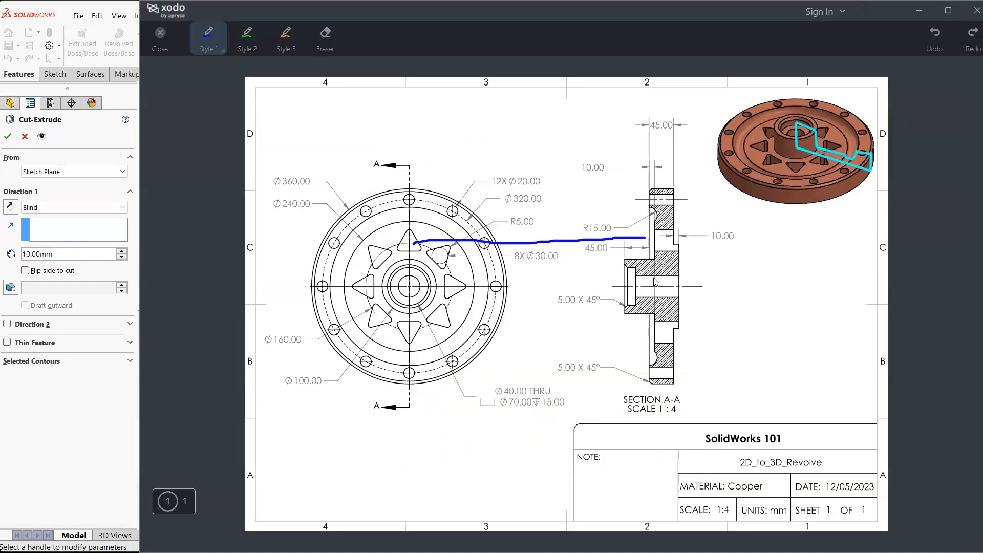
pyautogui.hotkey('ctrl', 'z')
pyautogui.moveTo(664, 233); pyautogui.dragTo(673, 249)
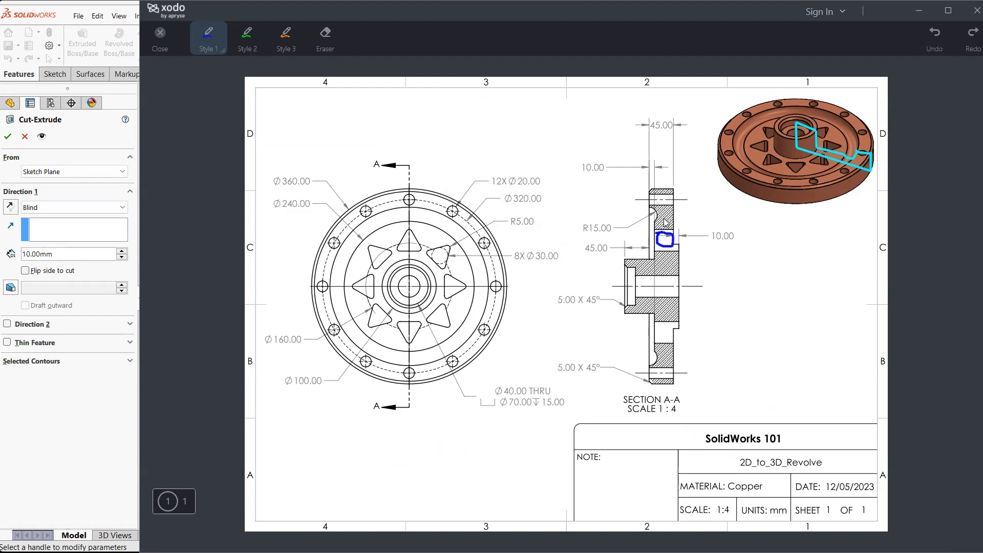
pyautogui.hotkey('ctrl', 'z')
pyautogui.hotkey('ctrl', 'z')
pyautogui.hotkey('alt', 'Tab')
pyautogui.hotkey('alt', 'Tab')
pyautogui.hotkey('alt', 'Tab')
# Step: Set the triangular cut's end condition to Through All and apply the cut
pyautogui.click(86, 208)
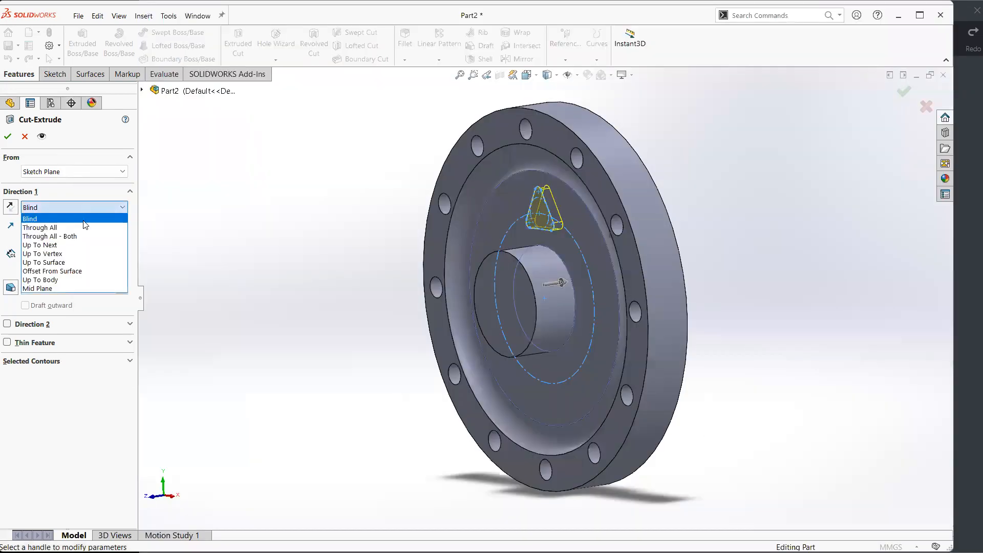
pyautogui.click(41, 221)
pyautogui.moveTo(374, 299); pyautogui.dragTo(246, 292, button='middle')
pyautogui.click(7, 136)
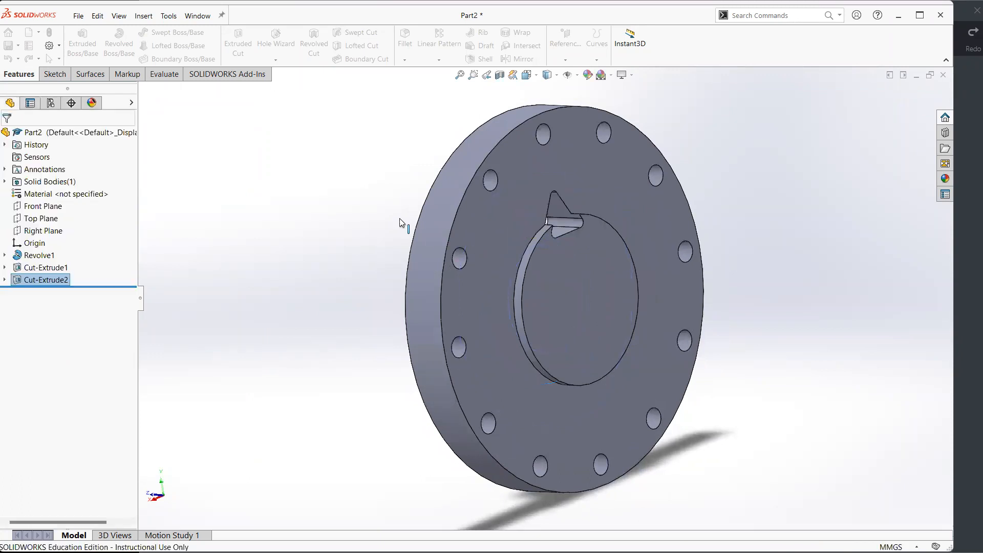
pyautogui.moveTo(512, 241)
pyautogui.mouseDown(button='middle')
pyautogui.moveTo(539, 249)
pyautogui.moveTo(545, 239)
pyautogui.mouseUp(button='middle')
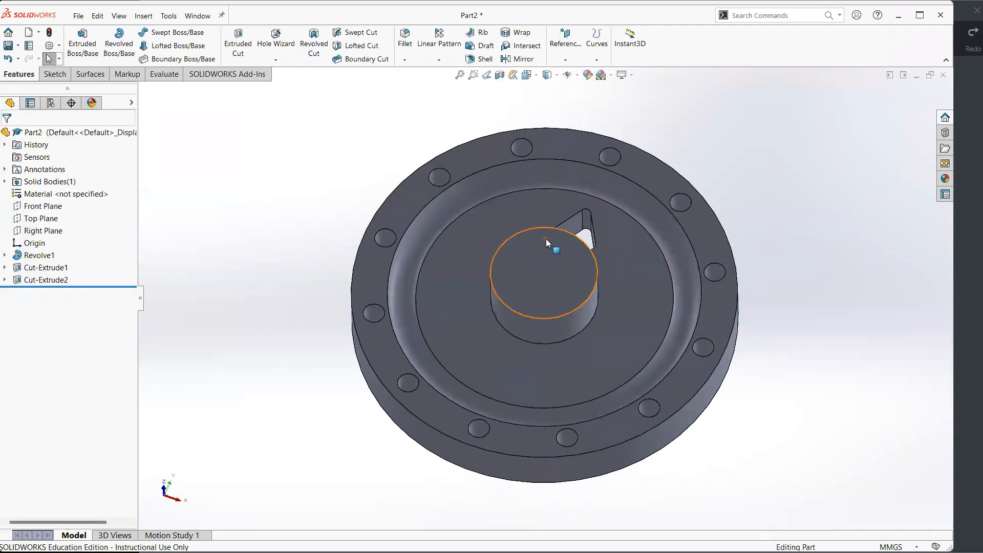
# Step: Check the 8X Ø30.00 callout and the arrangement of the triangular cutouts in the Xodo drawing
pyautogui.hotkey('alt', 'Tab')
pyautogui.moveTo(515, 271)
pyautogui.mouseDown()
pyautogui.moveTo(526, 244)
pyautogui.moveTo(517, 274)
pyautogui.mouseUp()
pyautogui.hotkey('alt', 'Tab')
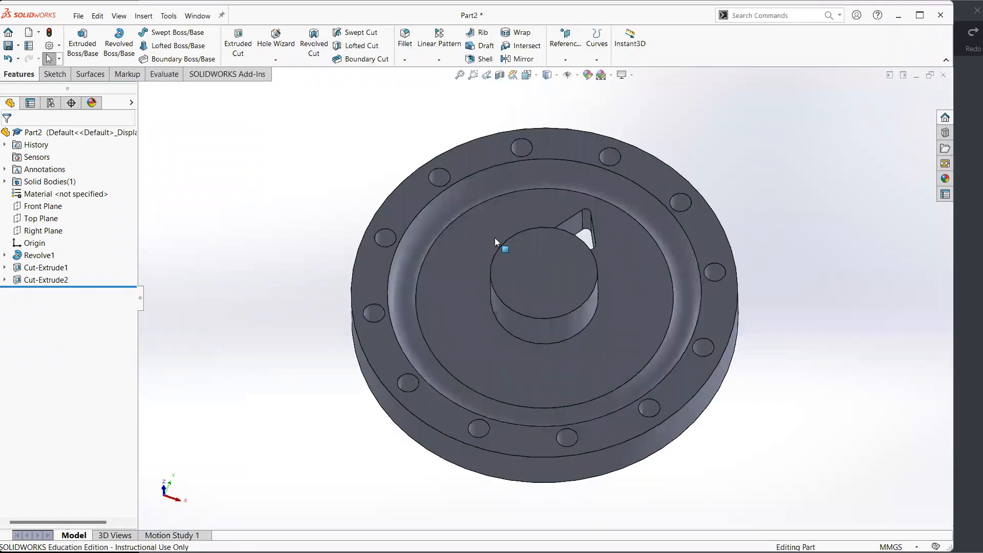
pyautogui.hotkey('alt', 'Tab')
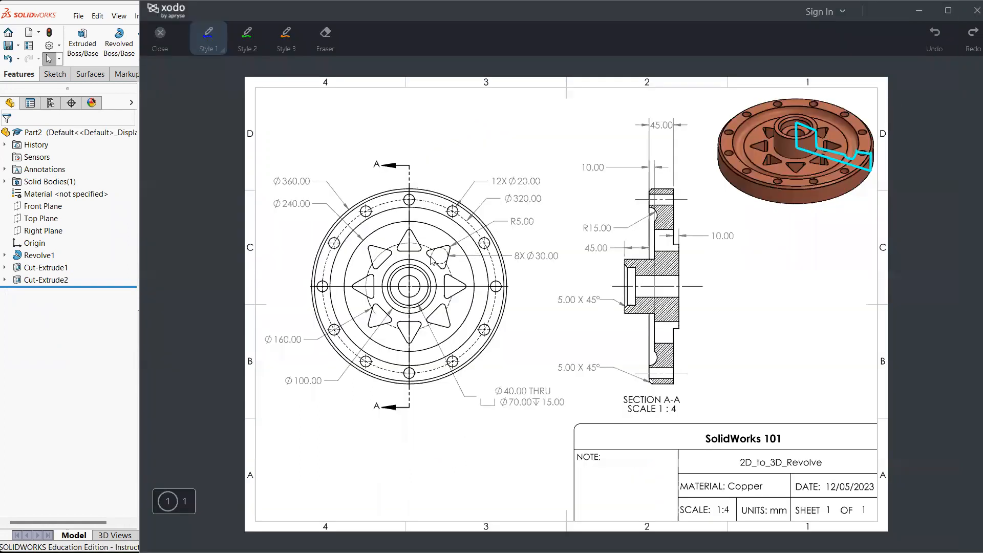
pyautogui.moveTo(438, 267); pyautogui.dragTo(444, 277)
pyautogui.hotkey('alt', 'Tab')
pyautogui.hotkey('alt', 'Tab')
pyautogui.hotkey('alt', 'Tab')
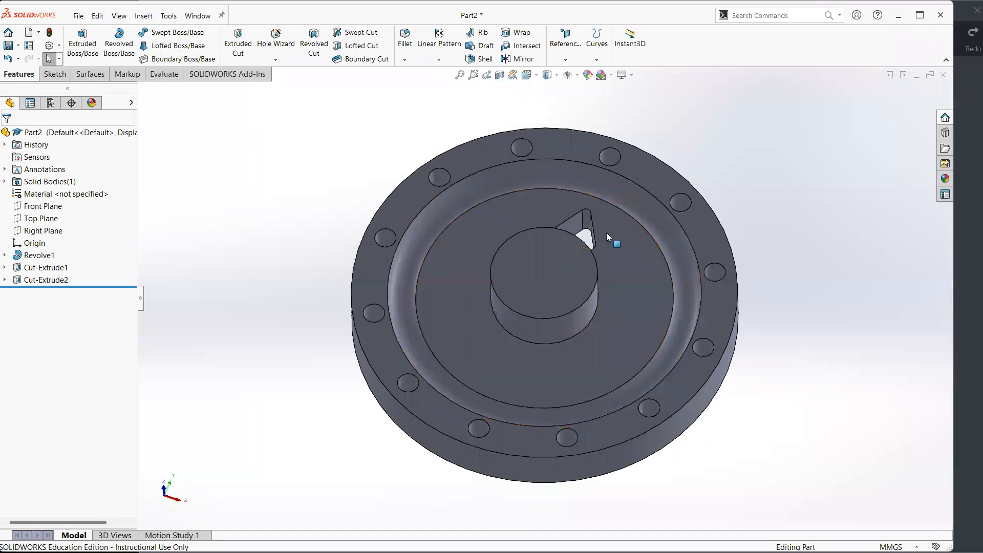
# Step: Try a Fill Pattern of the triangular cut with the disc's inner flat face as the fill boundary
pyautogui.hotkey('ctrl', '7')
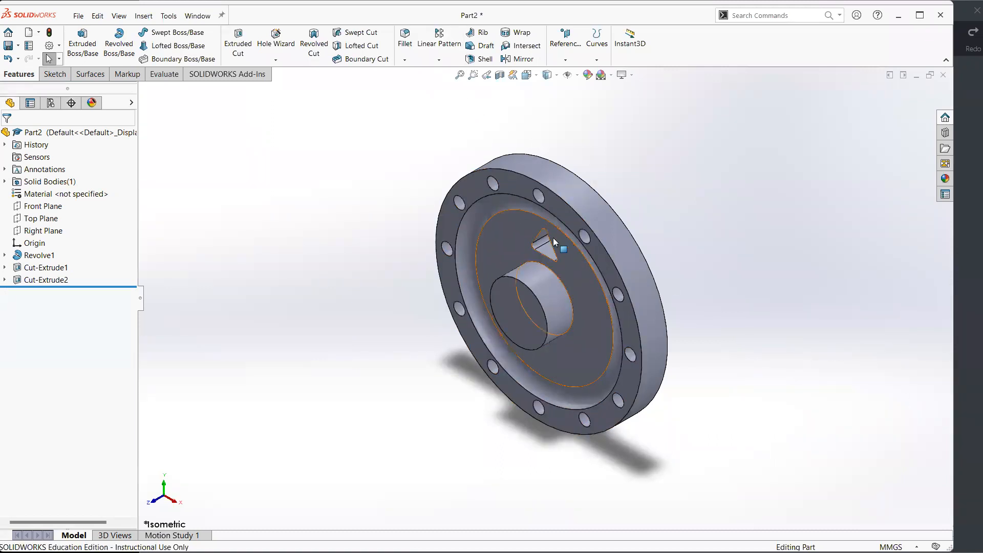
pyautogui.click(438, 60)
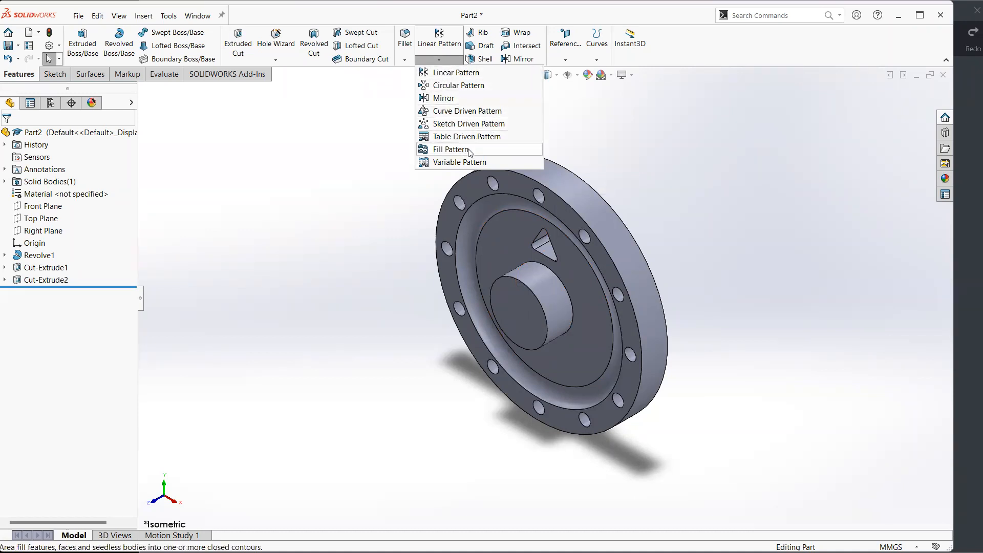
pyautogui.click(450, 149)
pyautogui.moveTo(502, 263); pyautogui.dragTo(546, 212, button='middle')
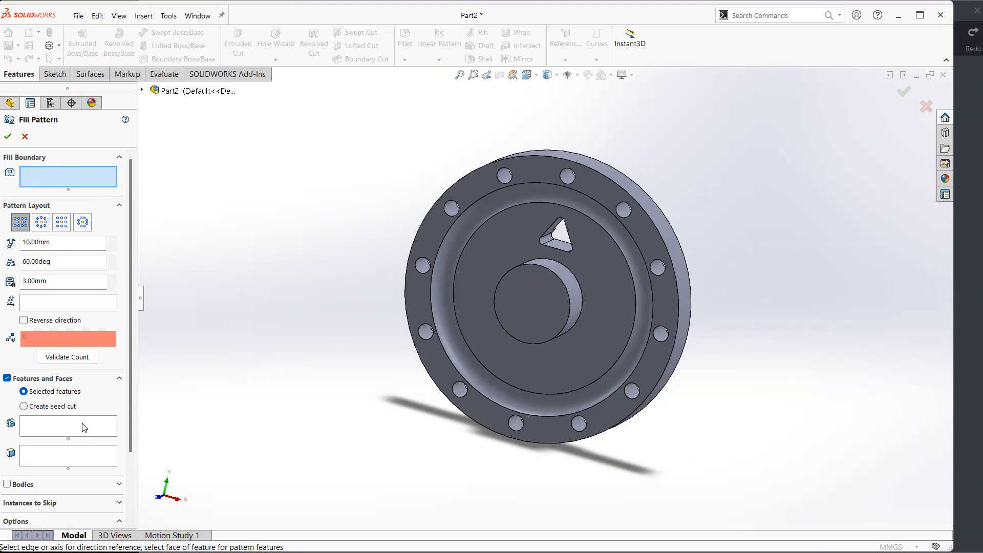
pyautogui.click(58, 429)
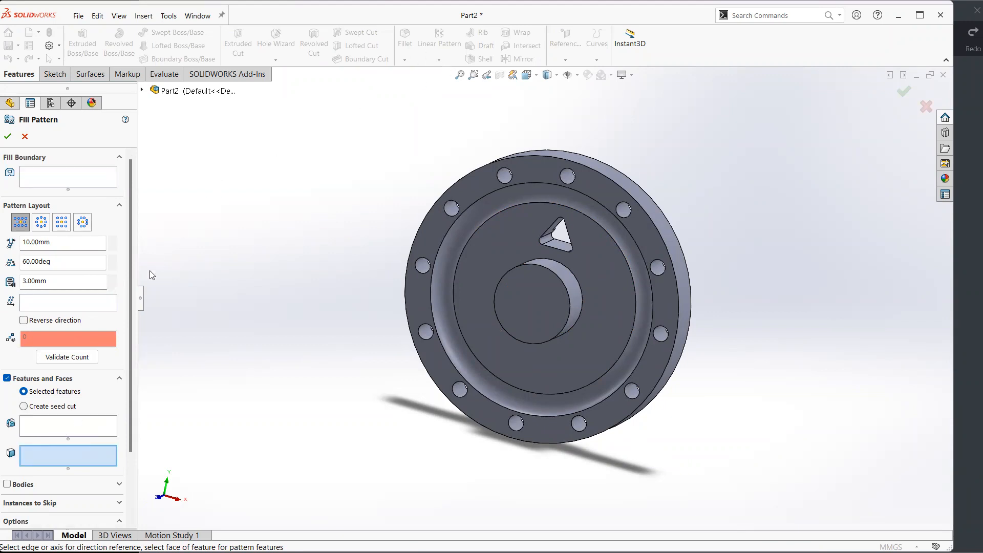
pyautogui.click(70, 429)
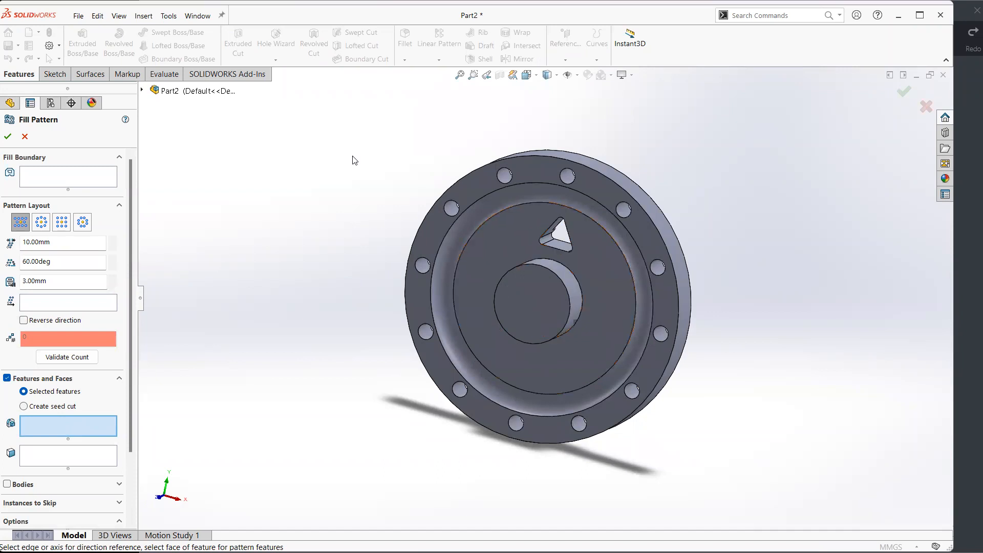
pyautogui.click(142, 91)
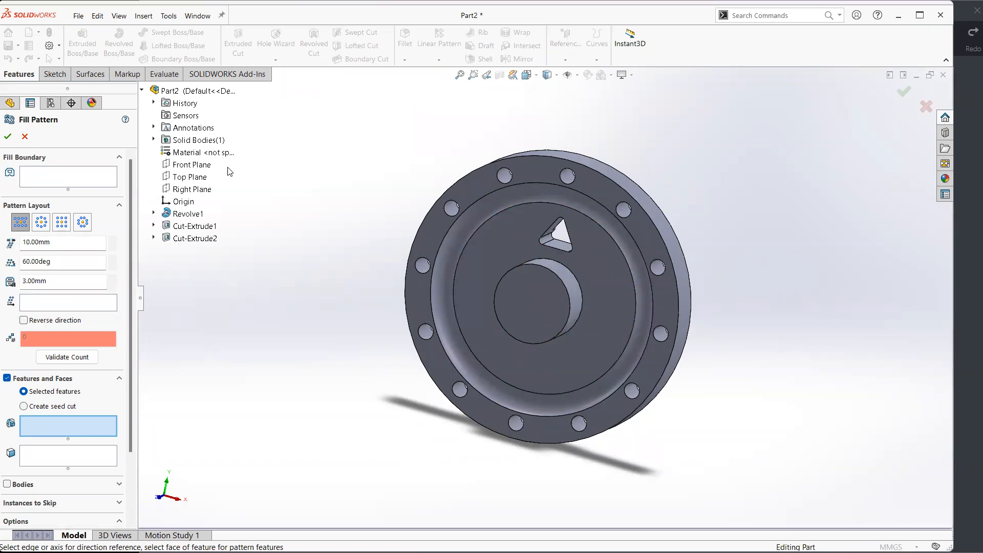
pyautogui.click(195, 239)
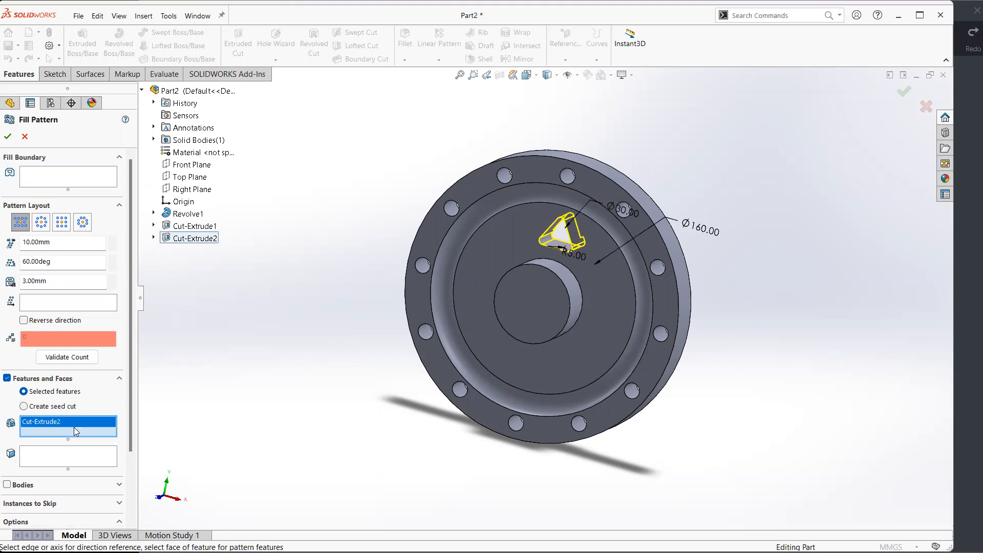
pyautogui.click(67, 181)
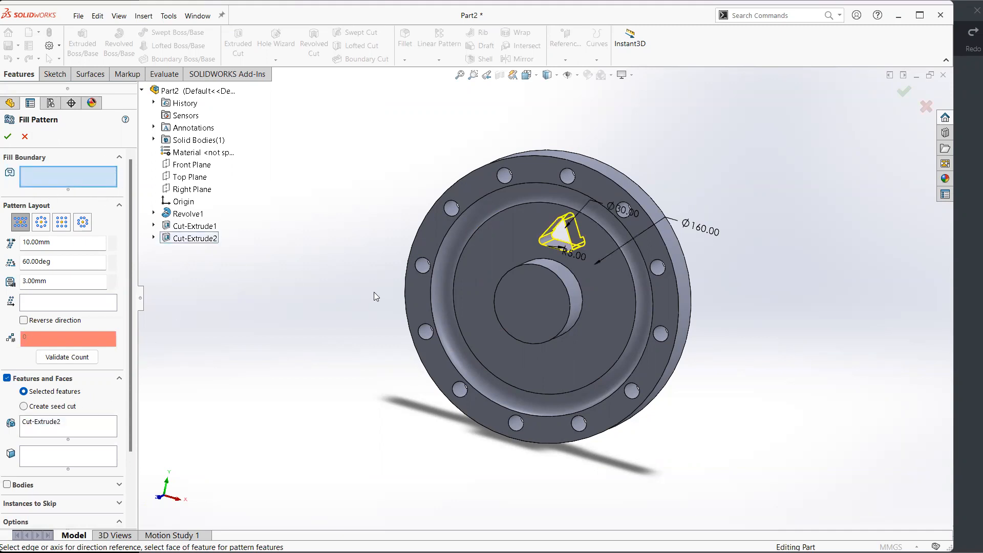
pyautogui.click(485, 256)
pyautogui.moveTo(564, 357); pyautogui.dragTo(587, 343, button='middle')
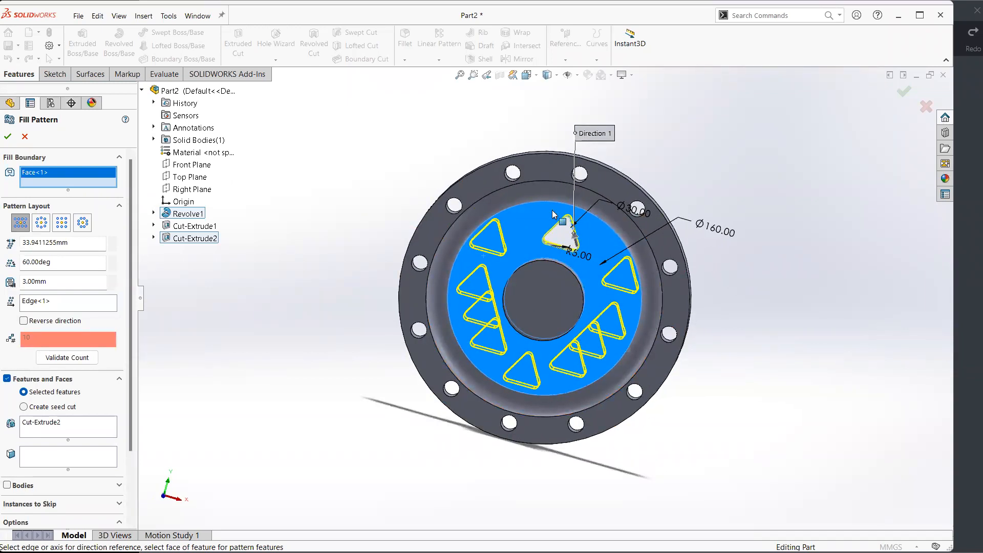
# Step: Try a 58° stagger angle and spacings of 53.94 mm and 43.94 mm in the Fill Pattern, and cancel it
pyautogui.click(111, 268)
pyautogui.click(111, 268)
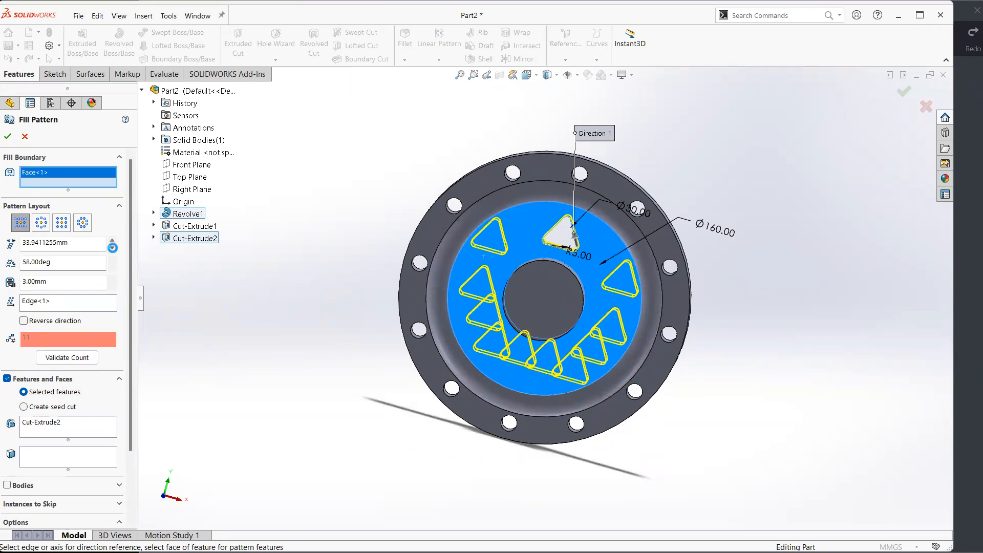
pyautogui.click(112, 239)
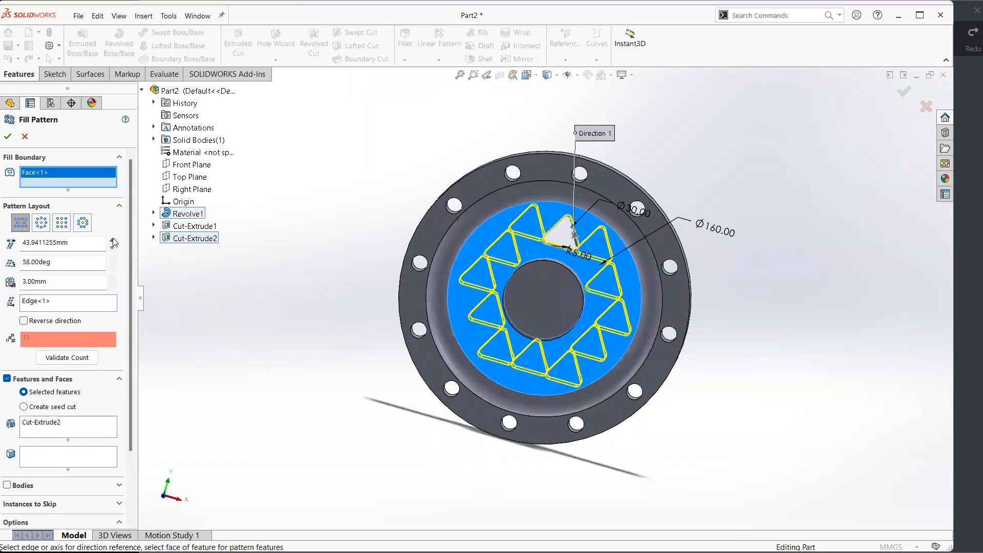
pyautogui.click(113, 237)
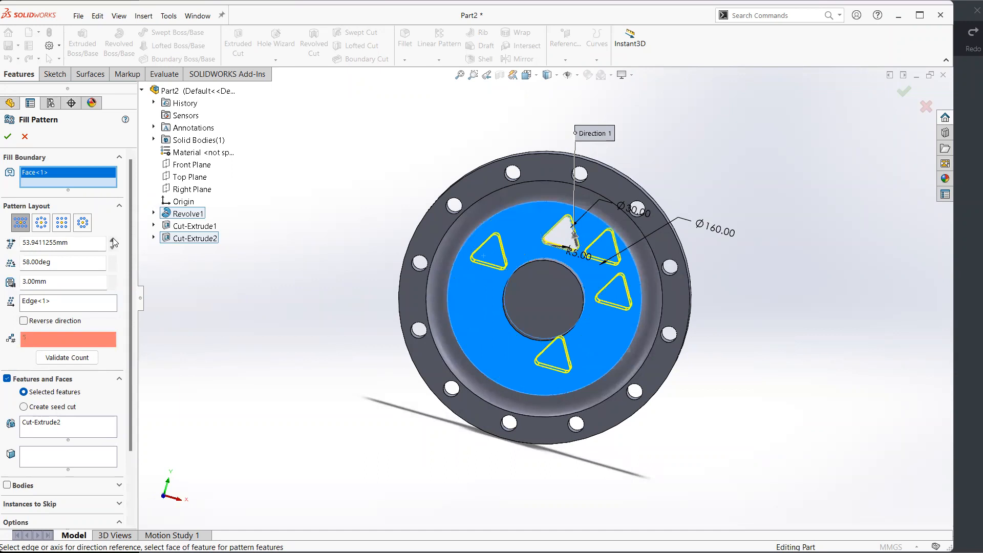
pyautogui.click(112, 249)
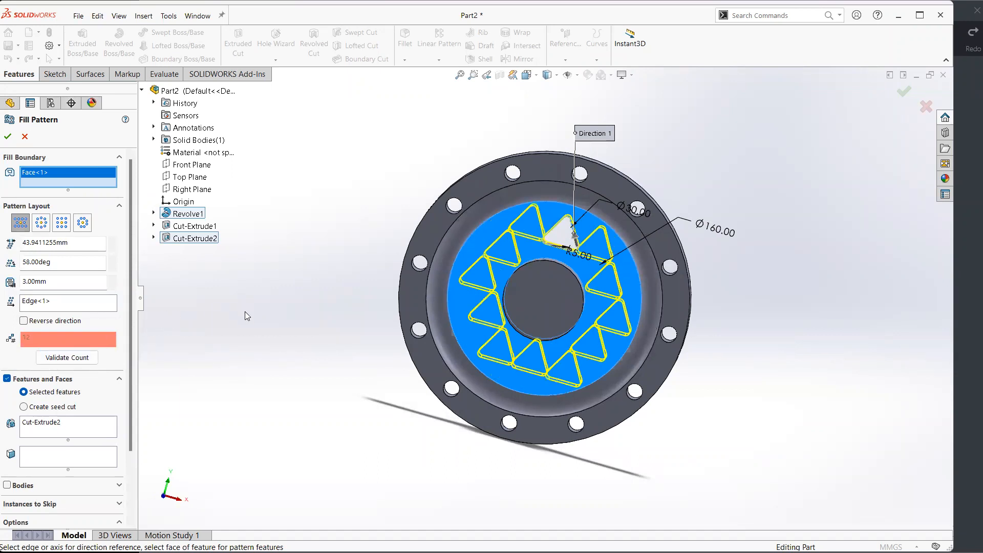
pyautogui.click(24, 137)
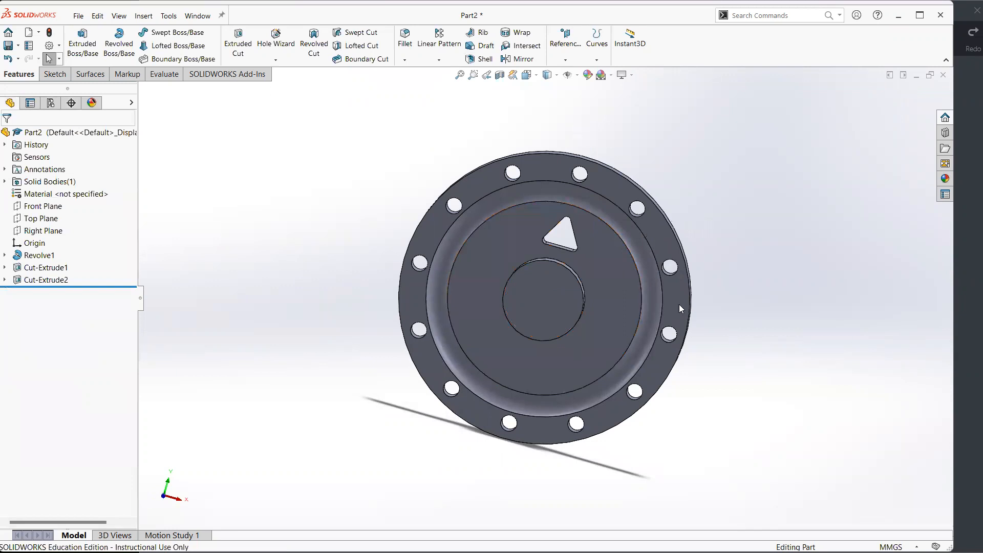
# Step: Mark the circular arrangement of the triangular cutouts in the Xodo drawing and return to SOLIDWORKS
pyautogui.hotkey('alt', 'Tab')
pyautogui.moveTo(433, 237)
pyautogui.mouseDown()
pyautogui.moveTo(457, 250)
pyautogui.moveTo(465, 276)
pyautogui.mouseUp()
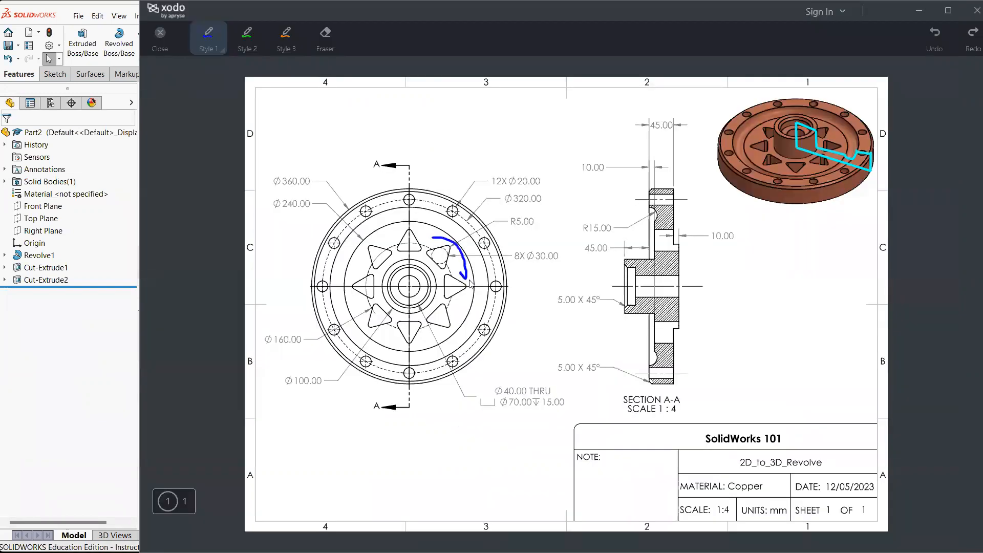
pyautogui.hotkey('alt', 'Tab')
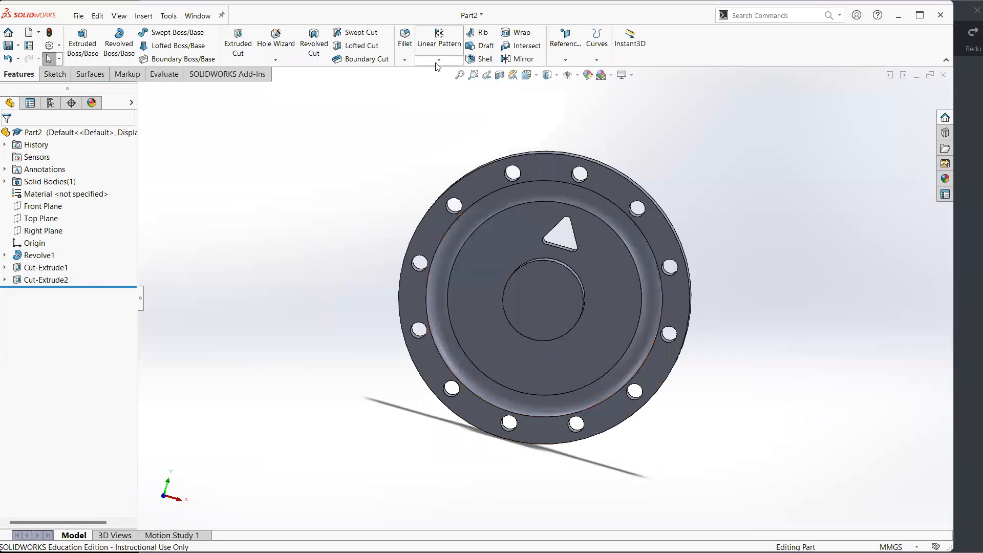
# Step: Set up a Circular Pattern of the triangular cut around the central hub's circular edge
pyautogui.click(439, 61)
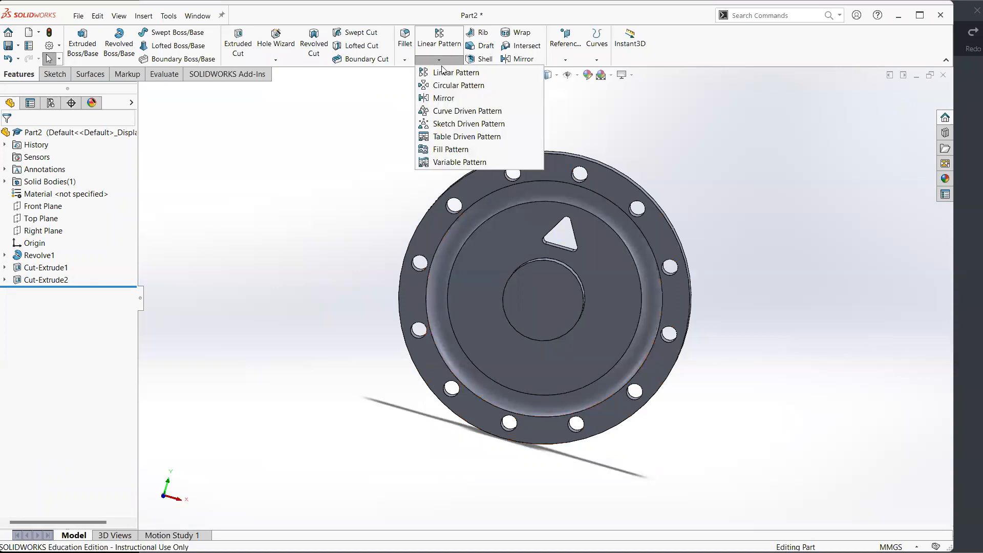
pyautogui.click(470, 86)
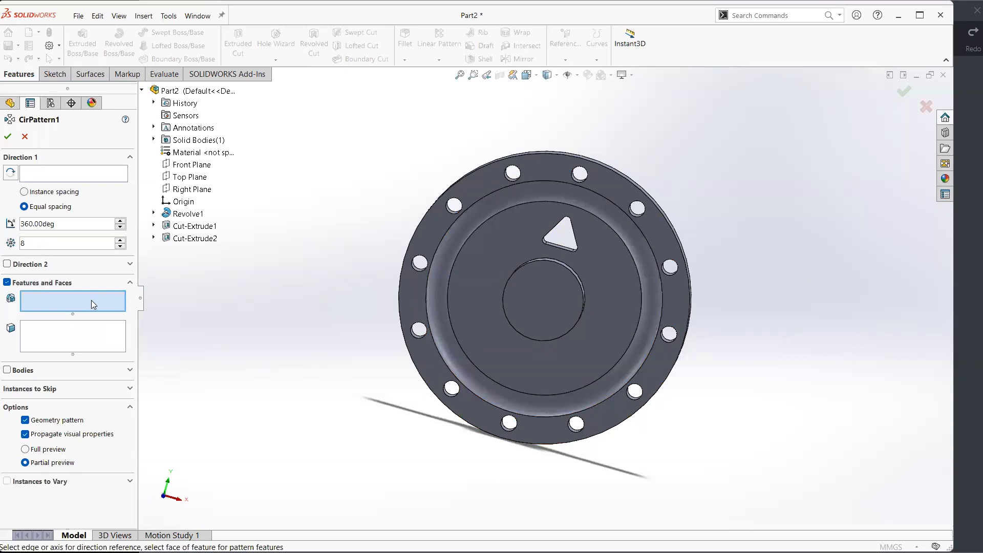
pyautogui.click(196, 243)
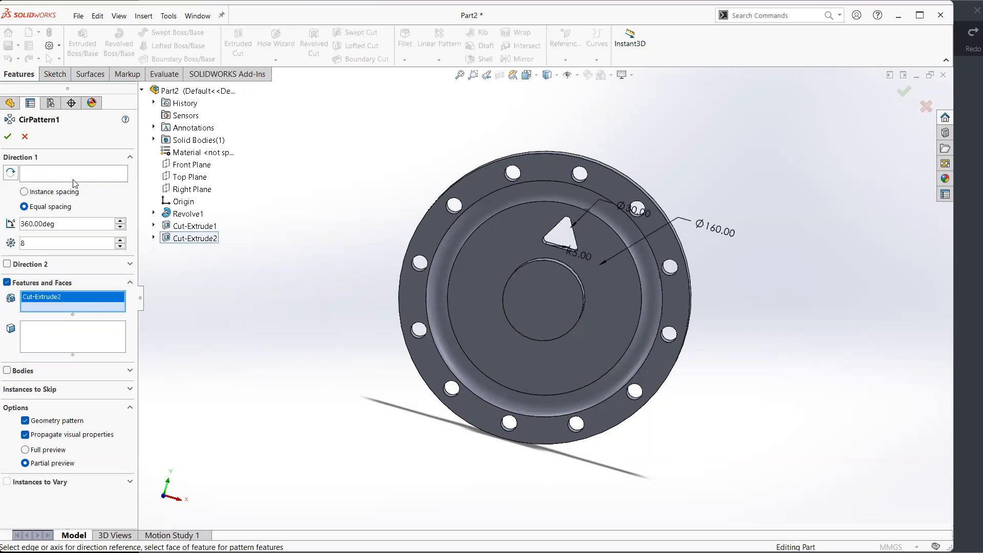
pyautogui.click(105, 172)
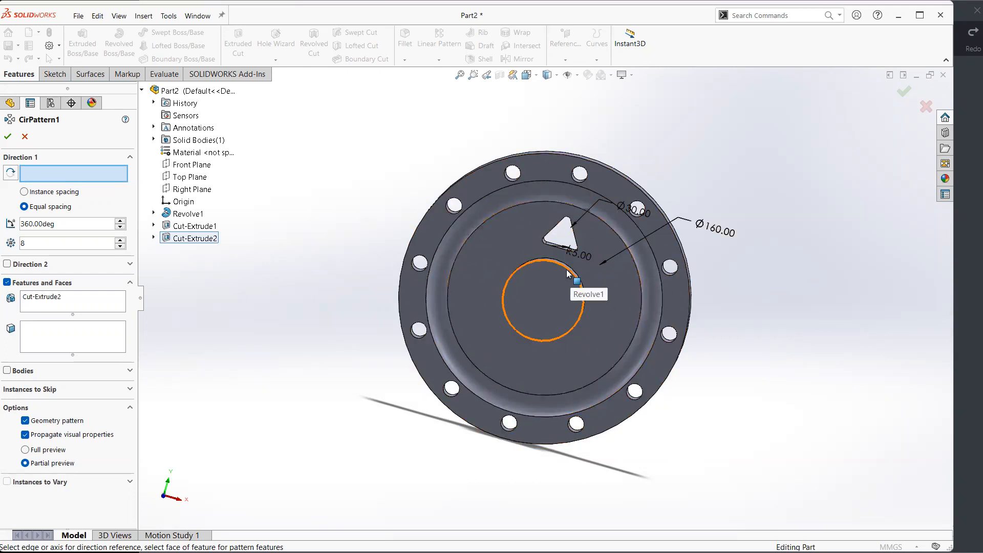
pyautogui.moveTo(561, 269); pyautogui.dragTo(549, 277, button='middle')
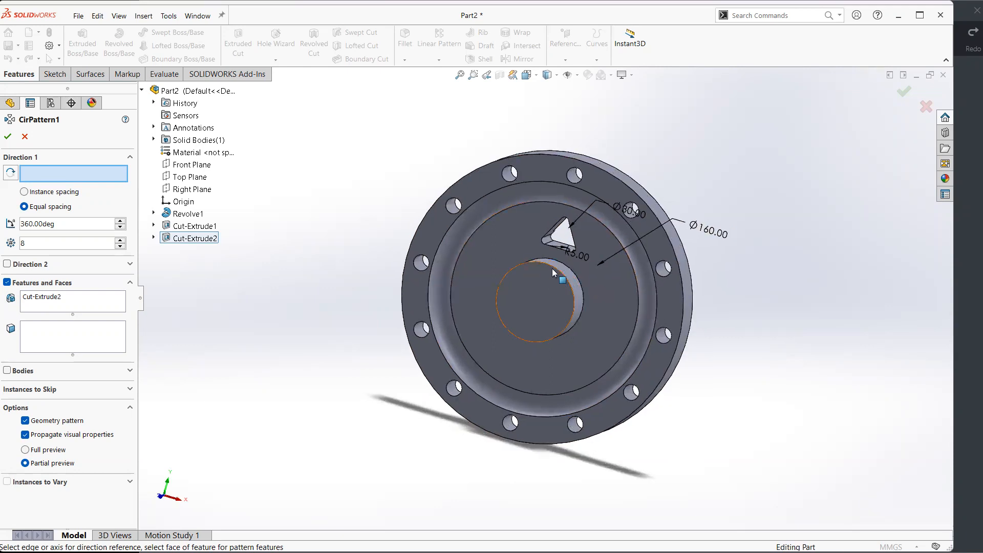
pyautogui.click(552, 266)
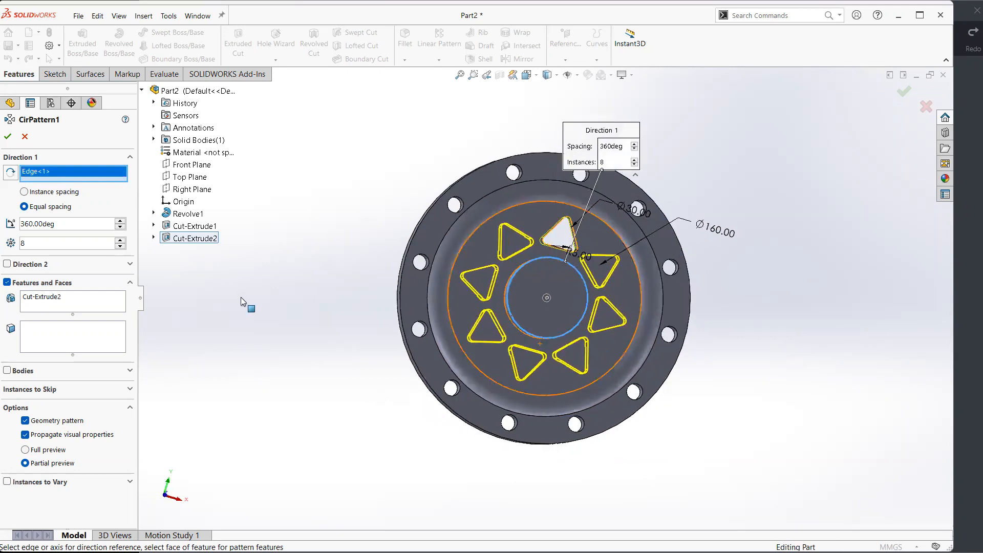
# Step: Check the 8X callout in the Xodo drawing and set the circular pattern to 8 instances
pyautogui.hotkey('alt', 'Tab')
pyautogui.moveTo(511, 263)
pyautogui.mouseDown()
pyautogui.moveTo(543, 238)
pyautogui.moveTo(516, 265)
pyautogui.mouseUp()
pyautogui.hotkey('alt', 'Tab')
pyautogui.click(121, 246)
pyautogui.click(121, 240)
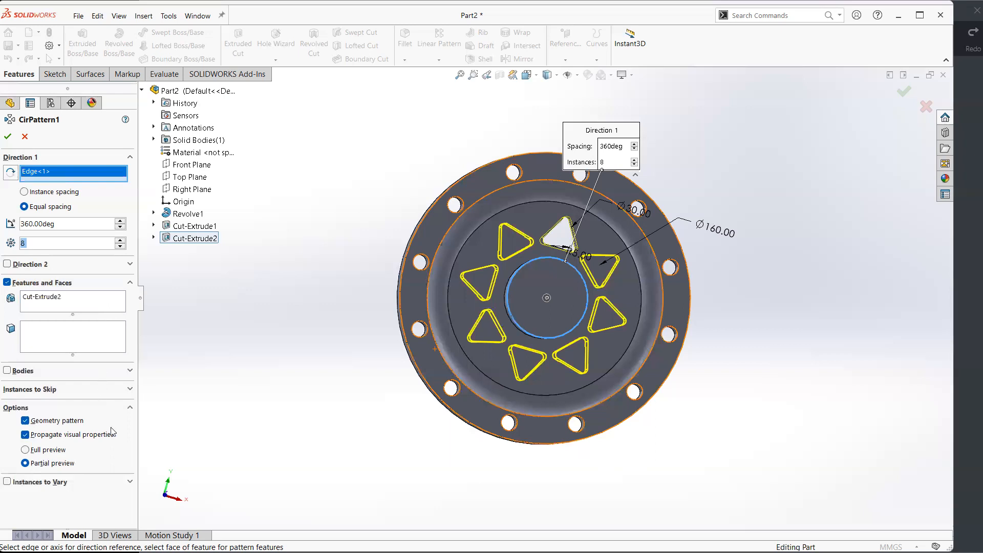
pyautogui.click(128, 390)
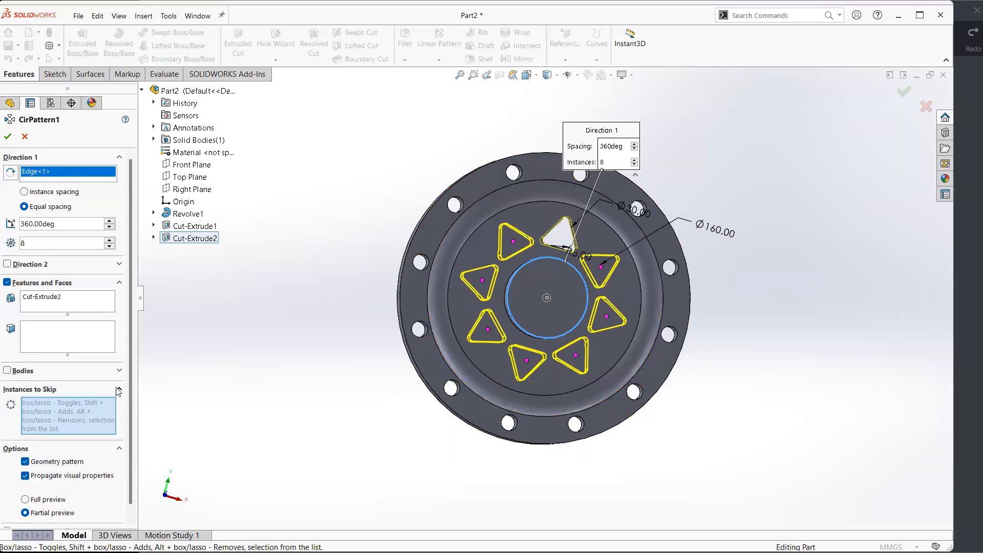
pyautogui.click(120, 392)
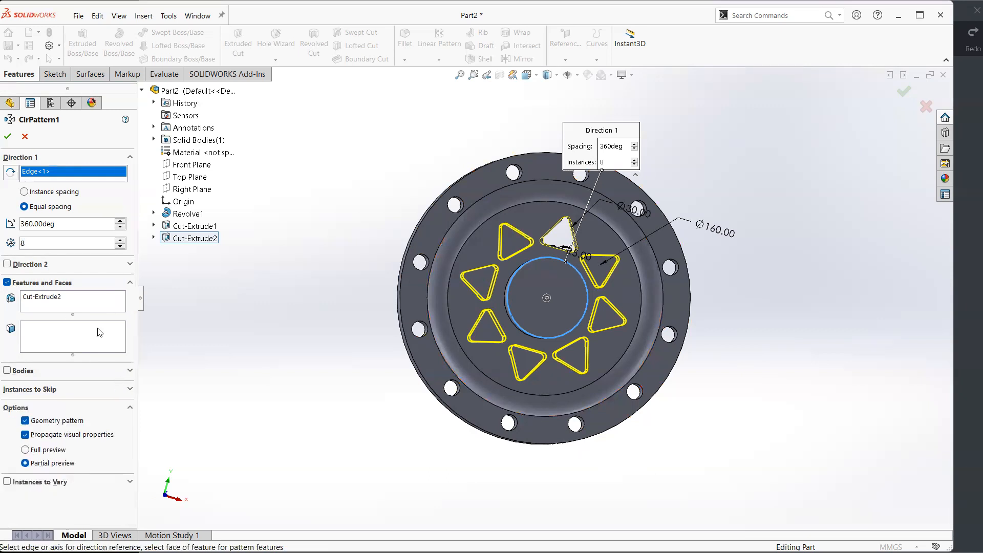
# Step: Accept the eight-instance circular pattern of the triangular cut and switch to the Xodo drawing
pyautogui.click(8, 136)
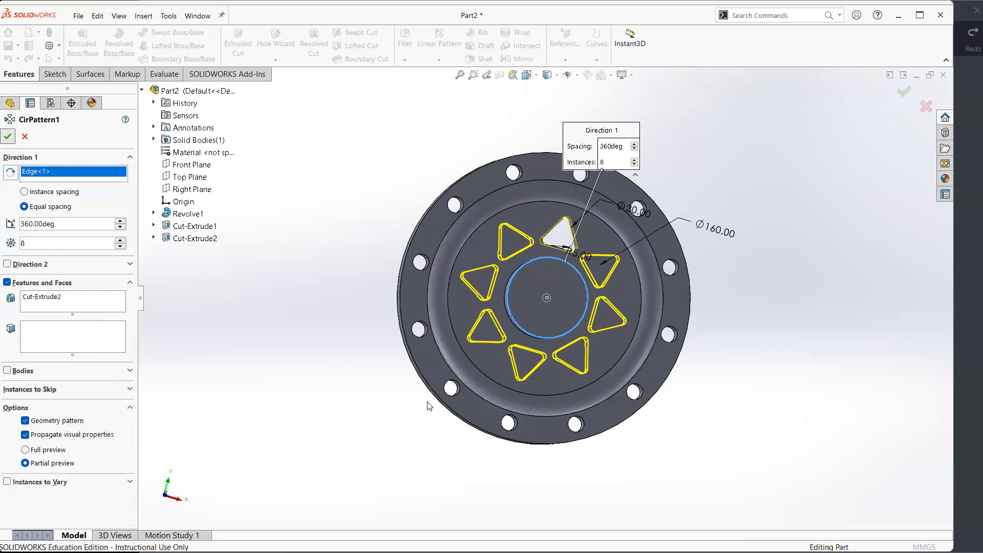
pyautogui.moveTo(659, 353); pyautogui.dragTo(639, 315, button='middle')
pyautogui.hotkey('alt', 'Tab')
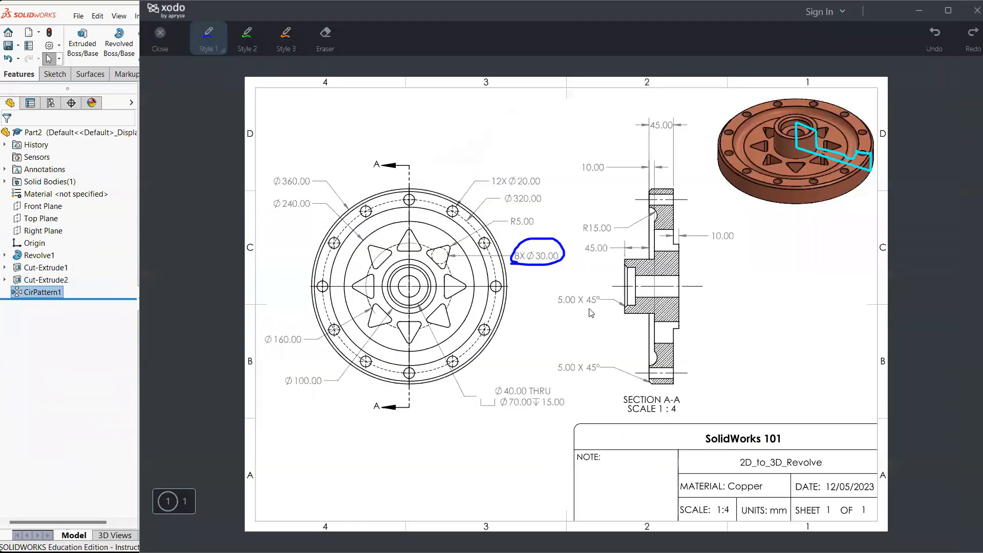
pyautogui.hotkey('alt', 'Tab')
pyautogui.hotkey('alt', 'Tab')
# Step: Mark the Ø40 through and Ø70 by 15 deep bore callout and trace the stepped bore in section A-A
pyautogui.moveTo(715, 275)
pyautogui.mouseDown()
pyautogui.moveTo(609, 282)
pyautogui.moveTo(703, 279)
pyautogui.moveTo(698, 271)
pyautogui.mouseUp()
pyautogui.hotkey('ctrl', 'z')
pyautogui.moveTo(499, 426)
pyautogui.mouseDown()
pyautogui.moveTo(566, 407)
pyautogui.moveTo(484, 378)
pyautogui.moveTo(505, 424)
pyautogui.moveTo(532, 423)
pyautogui.mouseUp()
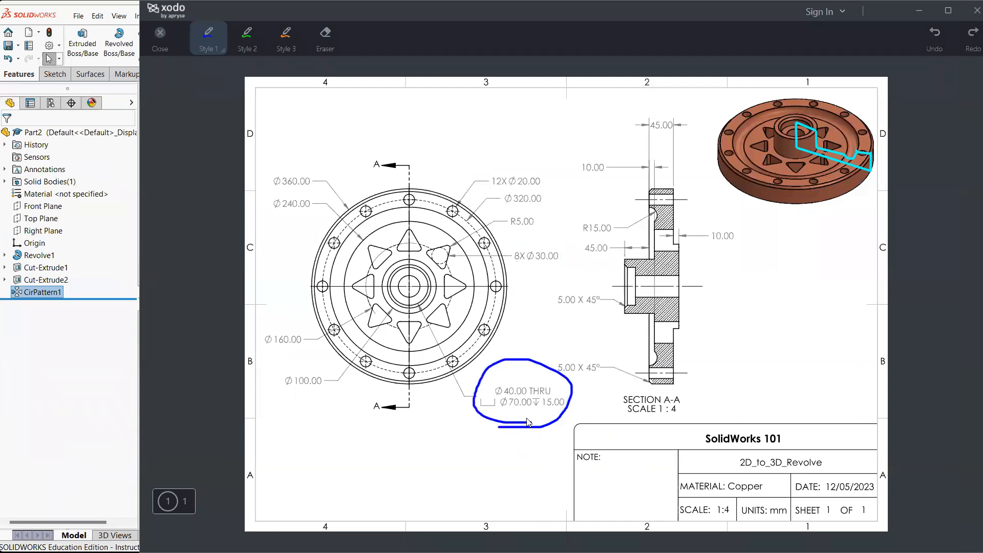
pyautogui.moveTo(625, 270)
pyautogui.mouseDown()
pyautogui.moveTo(637, 272)
pyautogui.moveTo(637, 291)
pyautogui.moveTo(618, 307)
pyautogui.moveTo(685, 279)
pyautogui.mouseUp()
pyautogui.hotkey('ctrl', 'z')
pyautogui.moveTo(633, 296); pyautogui.dragTo(683, 296)
pyautogui.moveTo(497, 394); pyautogui.dragTo(528, 393)
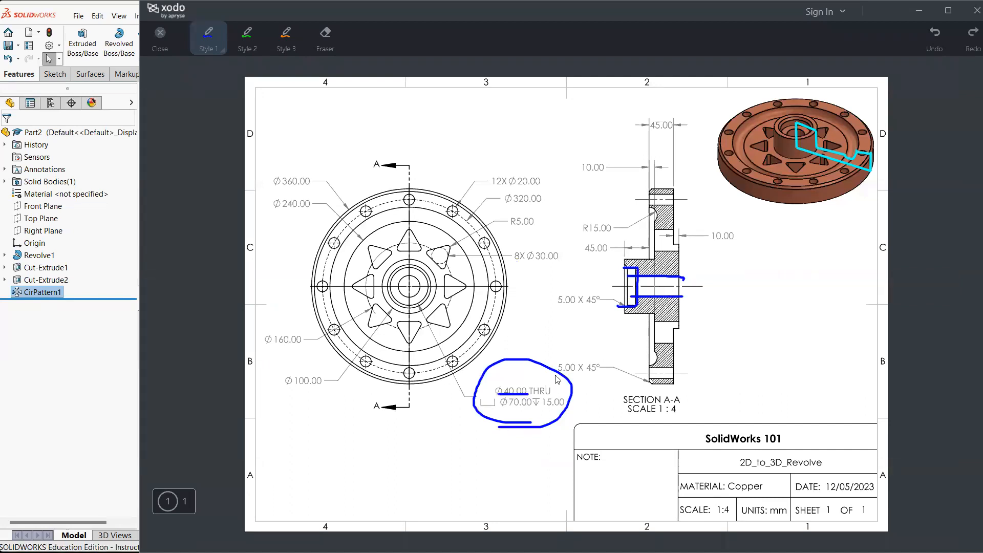
# Step: Mark the bore circles and counterbore values on the drawing, undo the extra marks and return to SOLIDWORKS
pyautogui.moveTo(533, 398)
pyautogui.mouseDown()
pyautogui.moveTo(561, 397)
pyautogui.moveTo(546, 382)
pyautogui.mouseUp()
pyautogui.hotkey('ctrl', 'z')
pyautogui.hotkey('ctrl', 'z')
pyautogui.moveTo(412, 284)
pyautogui.mouseDown()
pyautogui.moveTo(416, 295)
pyautogui.moveTo(421, 272)
pyautogui.moveTo(400, 268)
pyautogui.moveTo(394, 310)
pyautogui.mouseUp()
pyautogui.hotkey('ctrl', 'z')
pyautogui.hotkey('ctrl', 'z')
pyautogui.moveTo(506, 410); pyautogui.dragTo(566, 407)
pyautogui.hotkey('ctrl', 'z')
pyautogui.hotkey('ctrl', 'z')
pyautogui.hotkey('ctrl', 'z')
pyautogui.hotkey('alt', 'Tab')
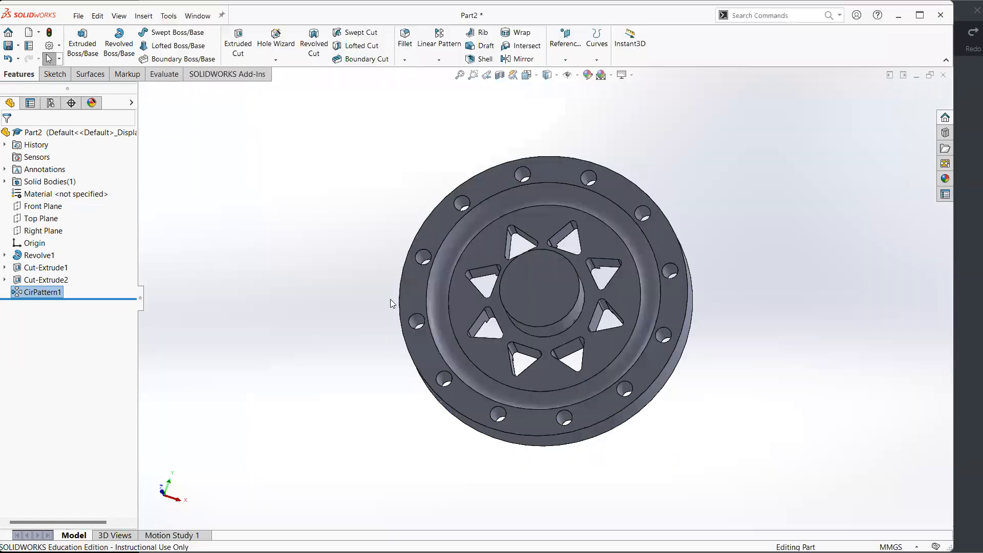
# Step: Start a sketch on the hub's end face and draw two concentric circles centred on the origin
pyautogui.click(525, 285)
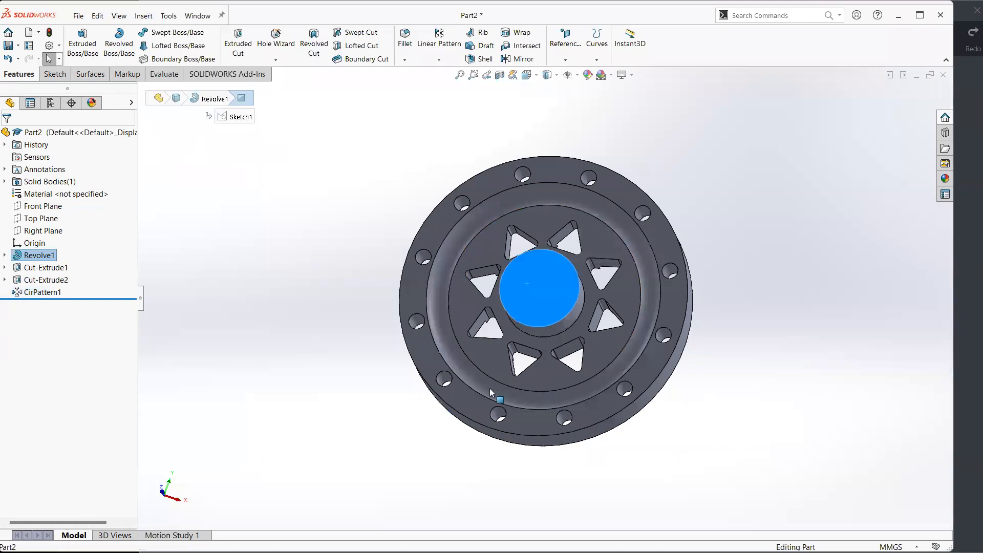
pyautogui.click(54, 73)
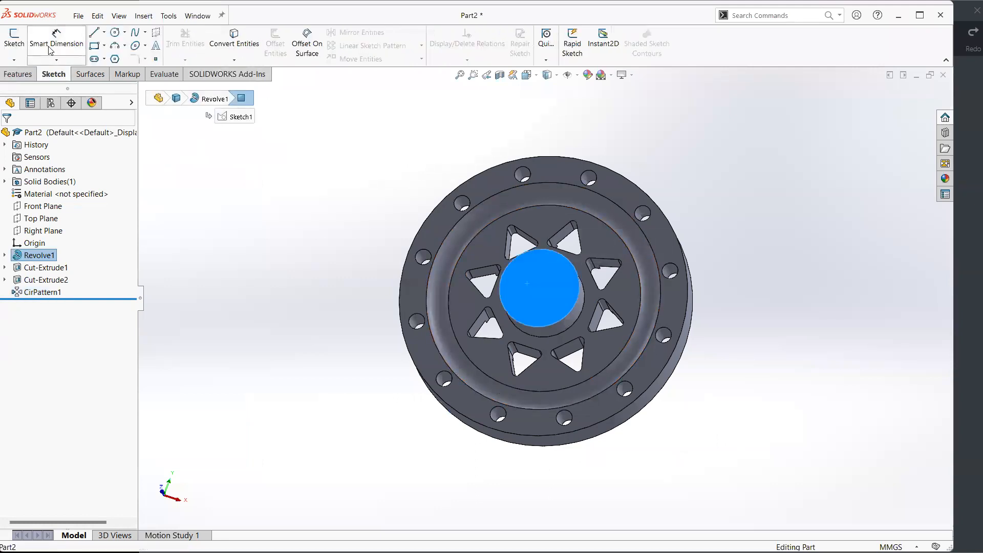
pyautogui.click(14, 39)
pyautogui.click(115, 32)
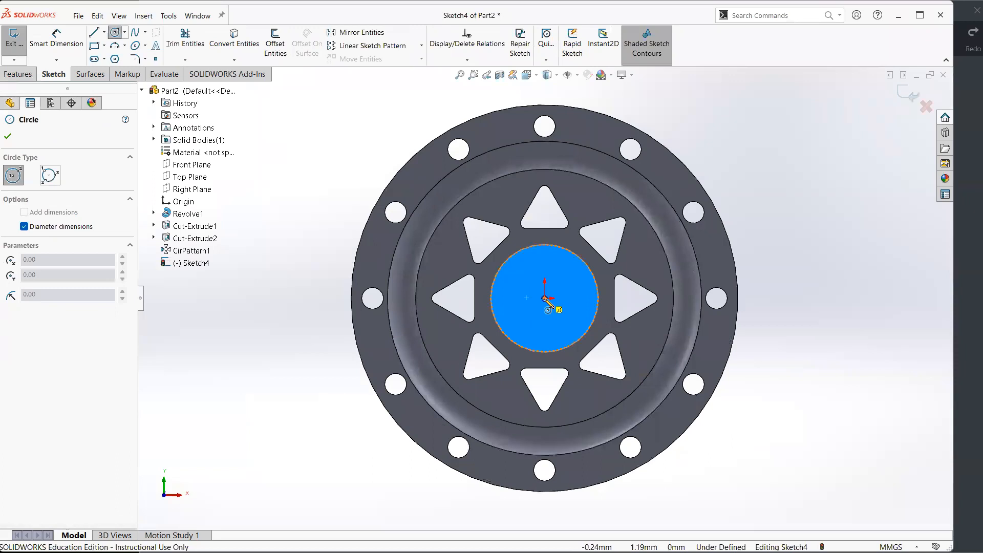
pyautogui.click(545, 297)
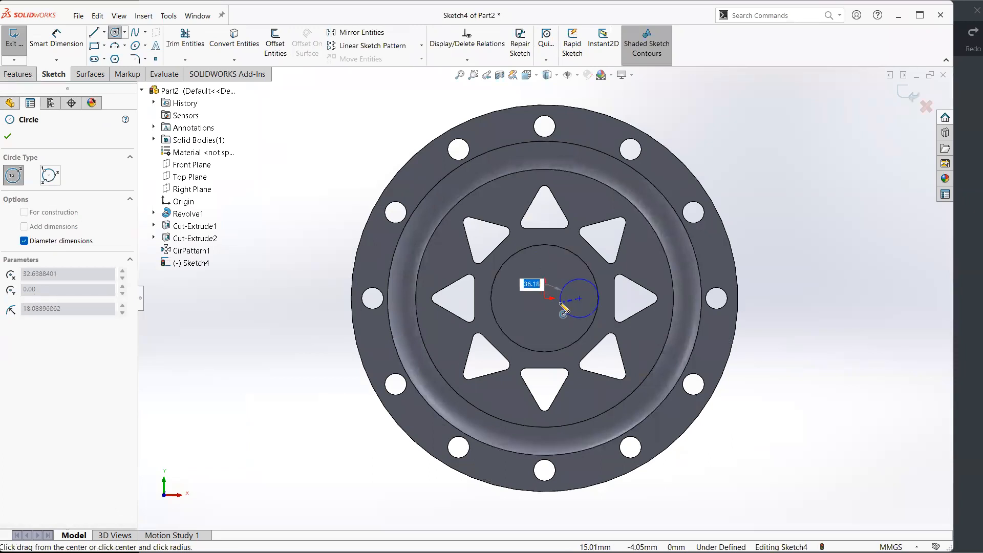
pyautogui.press('Escape')
pyautogui.click(114, 32)
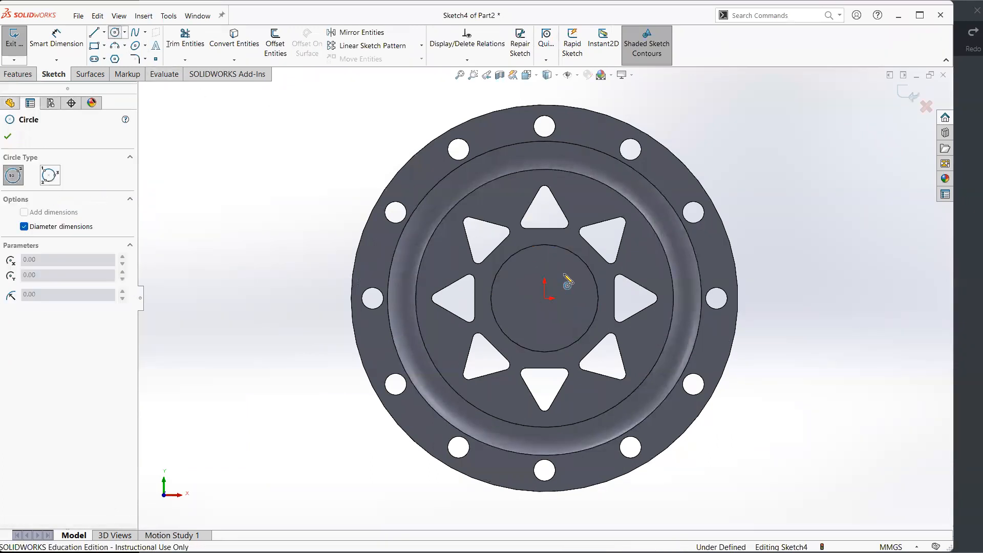
pyautogui.click(545, 299)
pyautogui.click(576, 301)
pyautogui.click(545, 298)
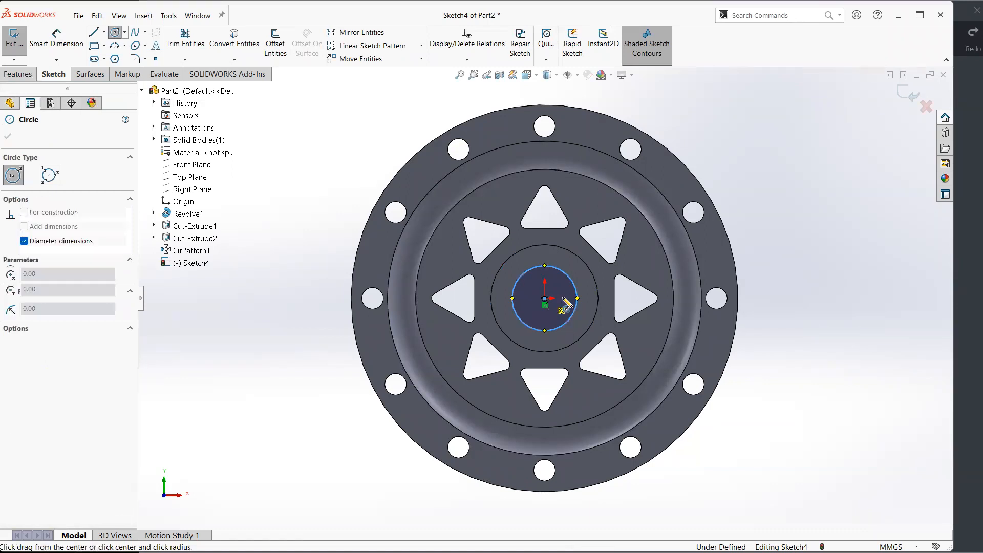
pyautogui.click(579, 277)
pyautogui.press('Escape')
# Step: Dimension the two hub circles with diameters of 70 mm for the outer and 40 mm for the inner
pyautogui.click(74, 49)
pyautogui.click(565, 262)
pyautogui.click(701, 185)
pyautogui.write('70')
pyautogui.press('Return')
pyautogui.click(563, 271)
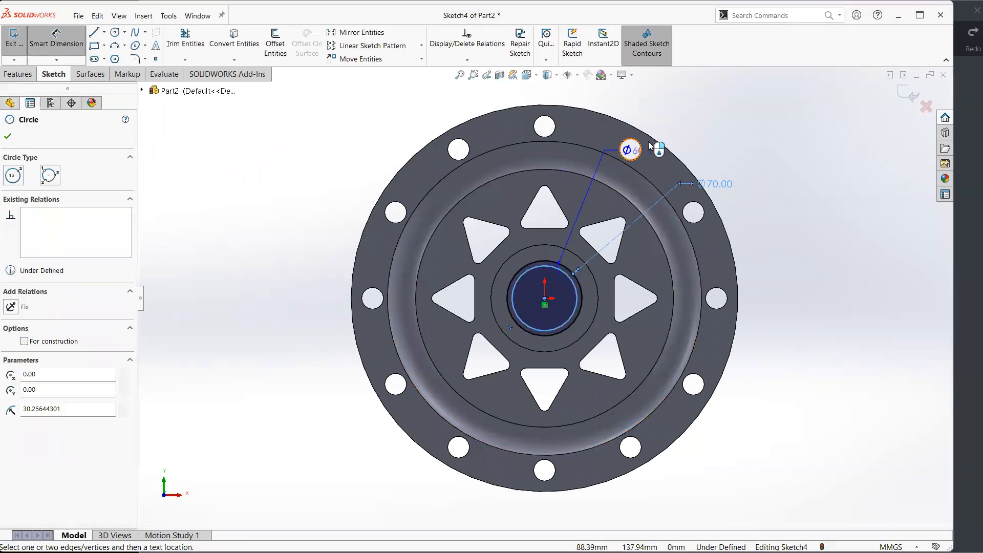
pyautogui.click(661, 147)
pyautogui.write('40')
pyautogui.press('Return')
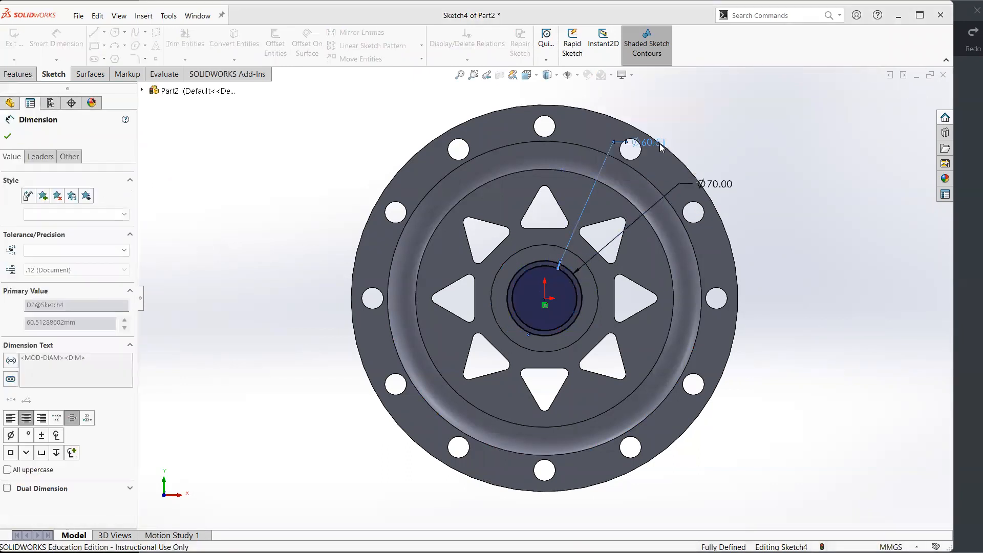
# Step: Start an Extruded Cut from the hub circle sketch and check the bore callout in the Xodo drawing
pyautogui.click(31, 74)
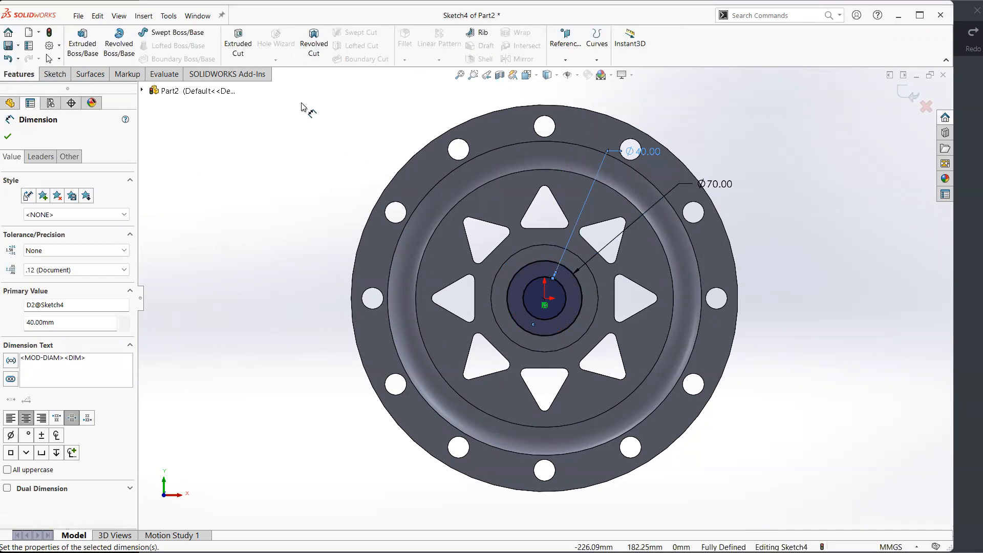
pyautogui.click(245, 44)
pyautogui.moveTo(489, 352); pyautogui.dragTo(484, 275, button='middle')
pyautogui.click(84, 267)
pyautogui.moveTo(564, 301); pyautogui.dragTo(578, 341, button='middle')
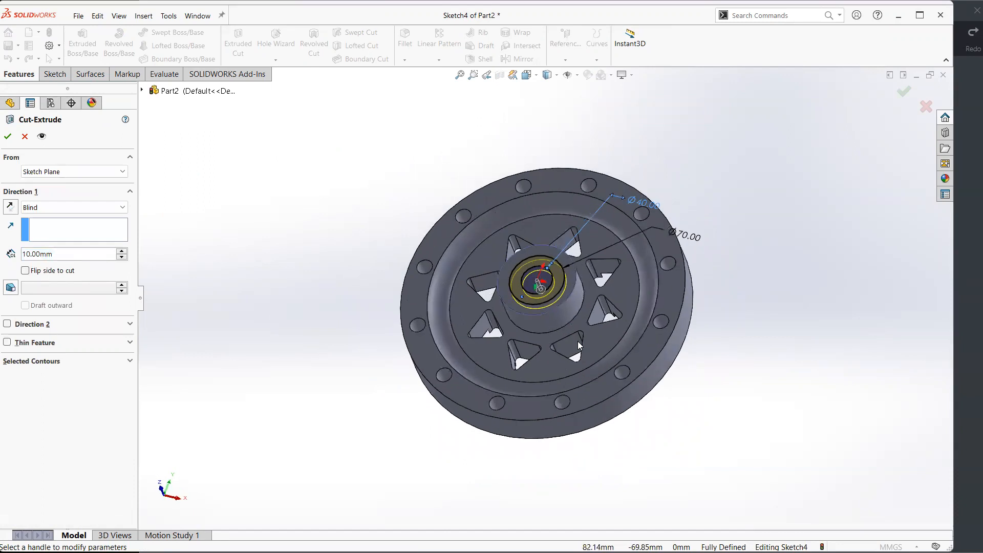
pyautogui.hotkey('alt', 'Tab')
pyautogui.hotkey('alt', 'Tab')
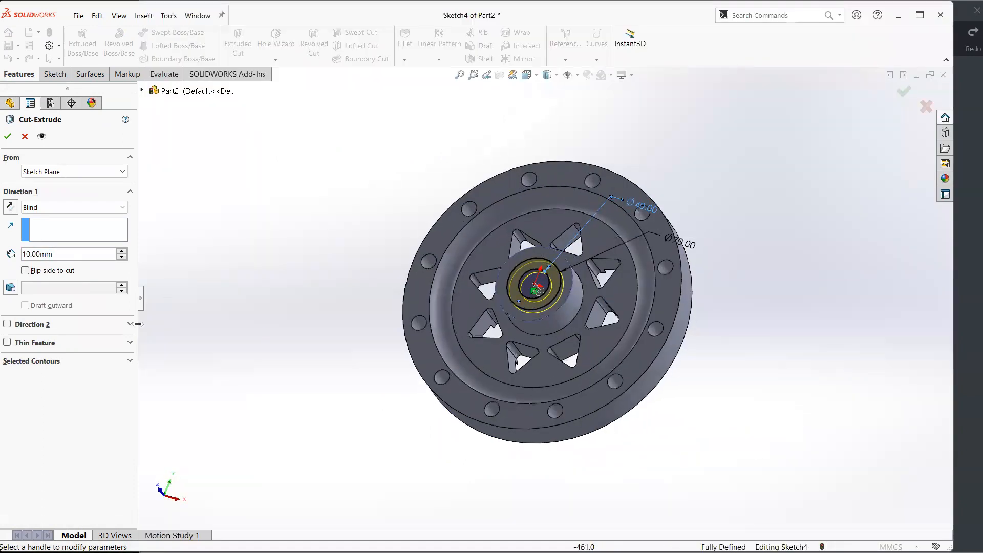
pyautogui.moveTo(587, 298); pyautogui.dragTo(577, 342, button='middle')
pyautogui.moveTo(561, 308); pyautogui.dragTo(553, 287, button='middle')
# Step: Limit the cut to the inner 40 mm circle's region and cut it Through All
pyautogui.click(130, 361)
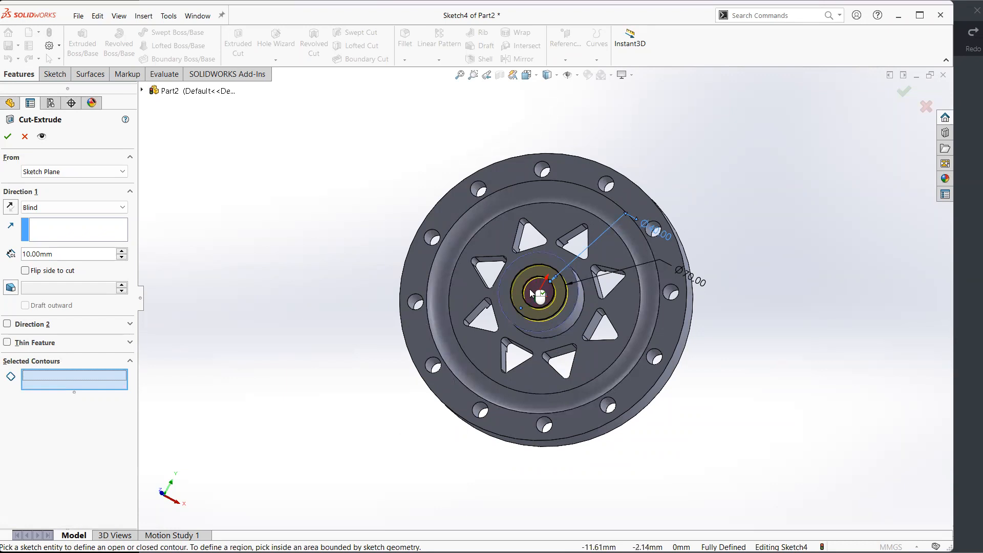
pyautogui.click(529, 289)
pyautogui.moveTo(440, 423)
pyautogui.mouseDown(button='middle')
pyautogui.moveTo(415, 349)
pyautogui.moveTo(384, 326)
pyautogui.mouseUp(button='middle')
pyautogui.click(66, 207)
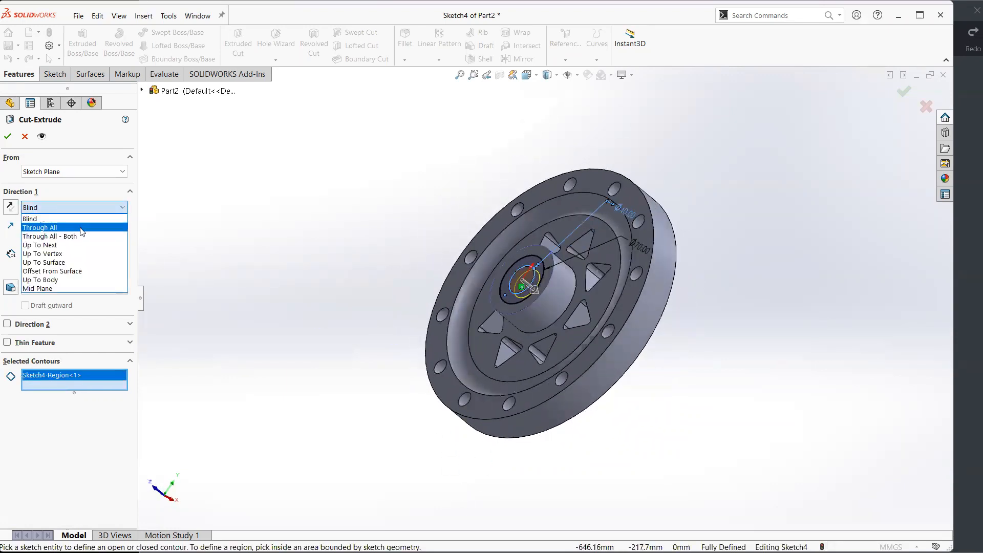
pyautogui.click(72, 227)
pyautogui.press('Return')
pyautogui.moveTo(378, 261); pyautogui.dragTo(451, 338, button='middle')
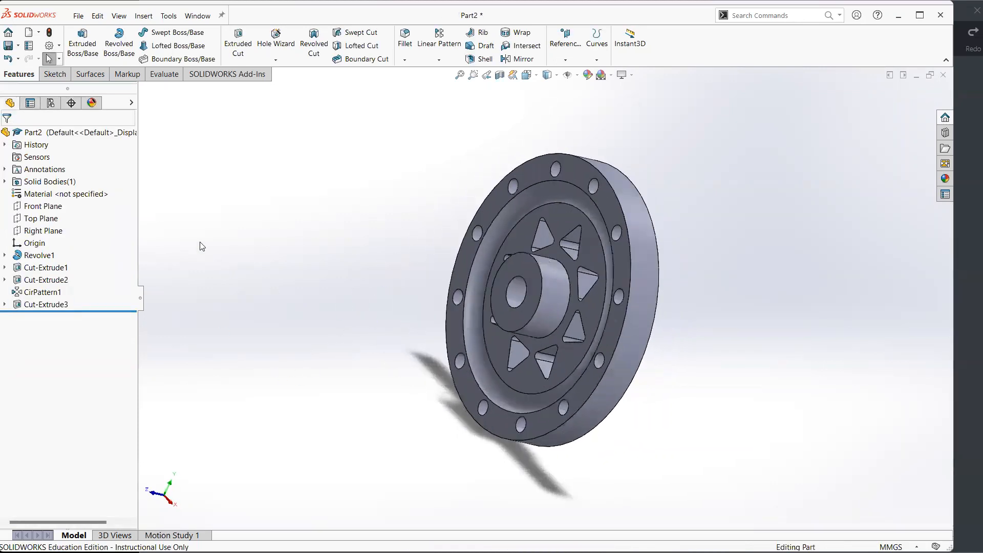
# Step: Check the counterbore in the Xodo drawing, return to SOLIDWORKS and show the bore cut's sketch
pyautogui.hotkey('alt', 'Tab')
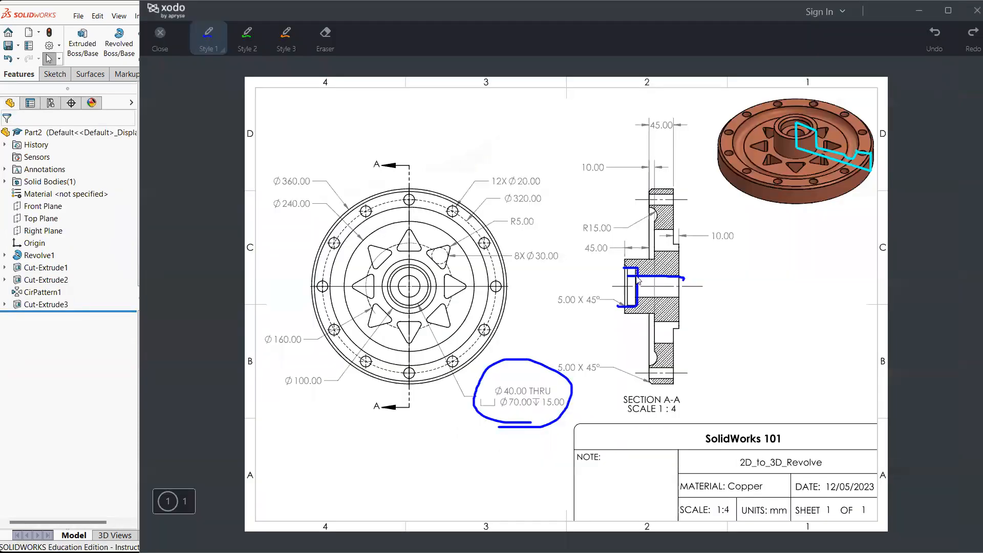
pyautogui.click(60, 82)
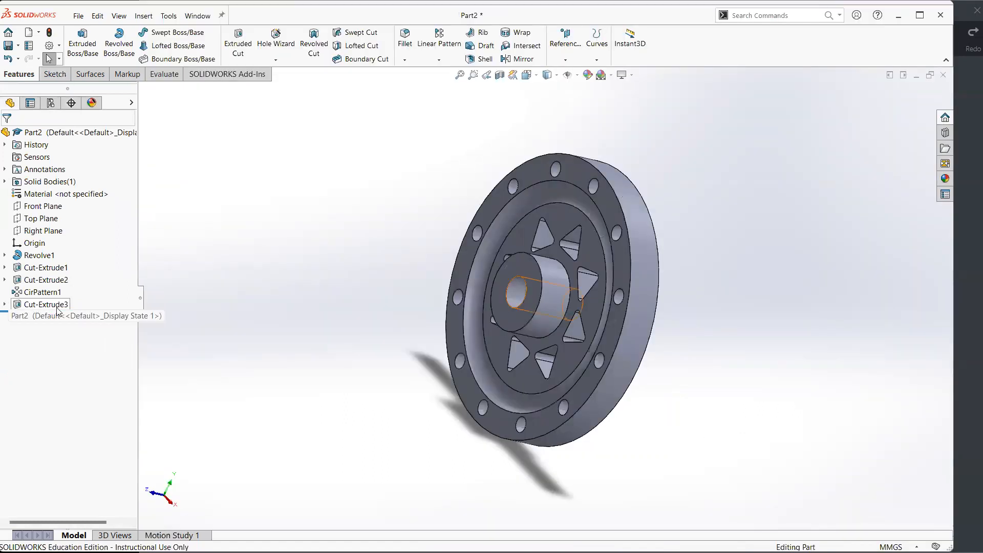
pyautogui.click(5, 304)
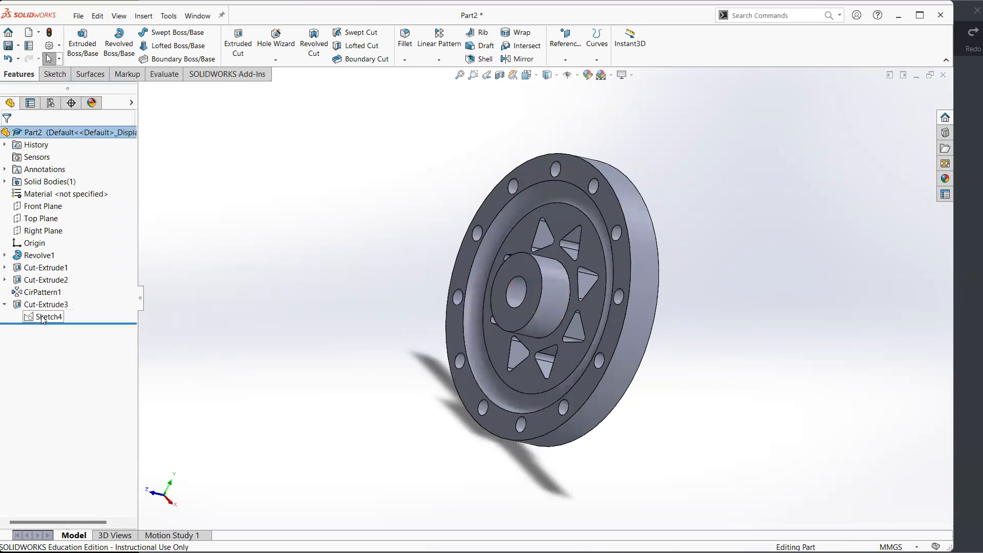
pyautogui.click(45, 317)
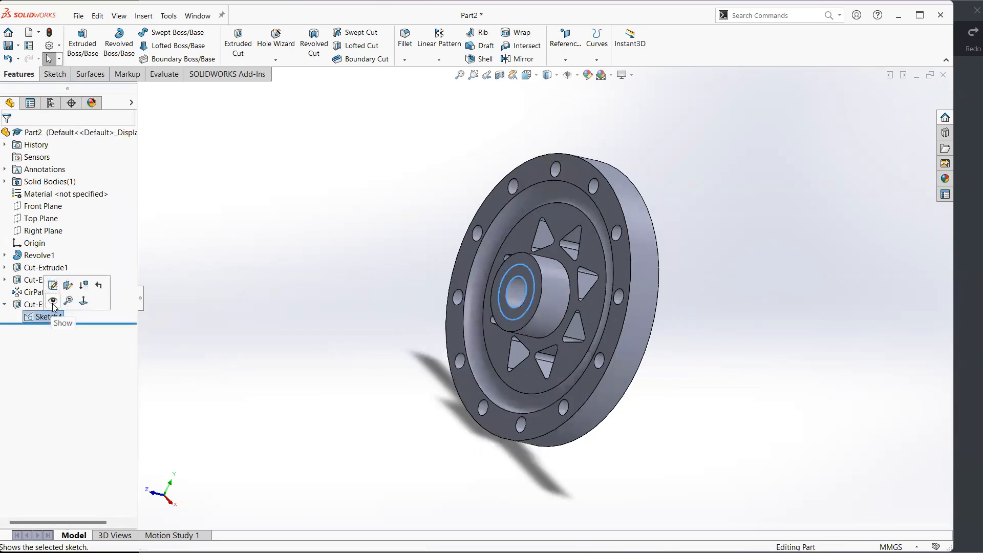
pyautogui.click(52, 303)
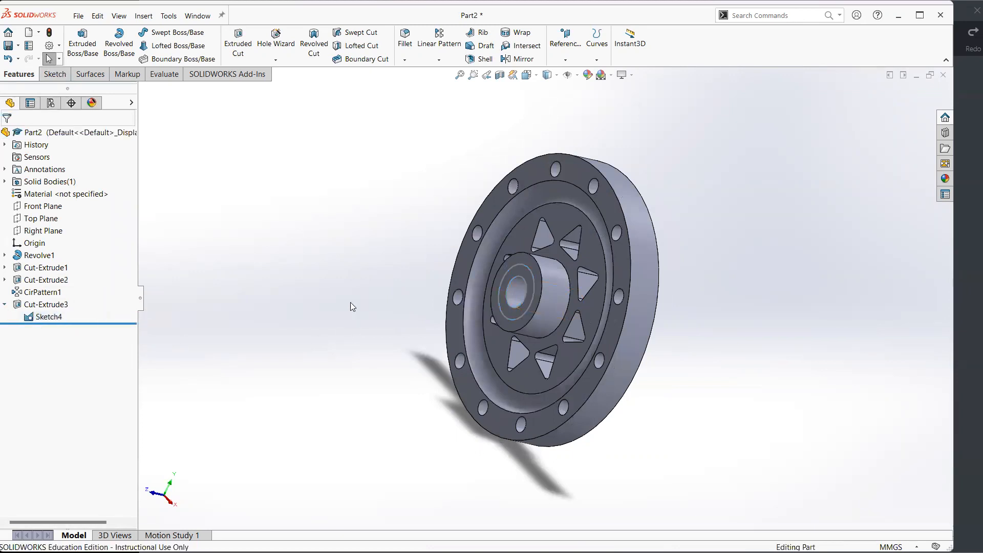
# Step: Cut the 70 mm circle's contour 15 mm deep into the hub as a blind counterbore
pyautogui.click(493, 293)
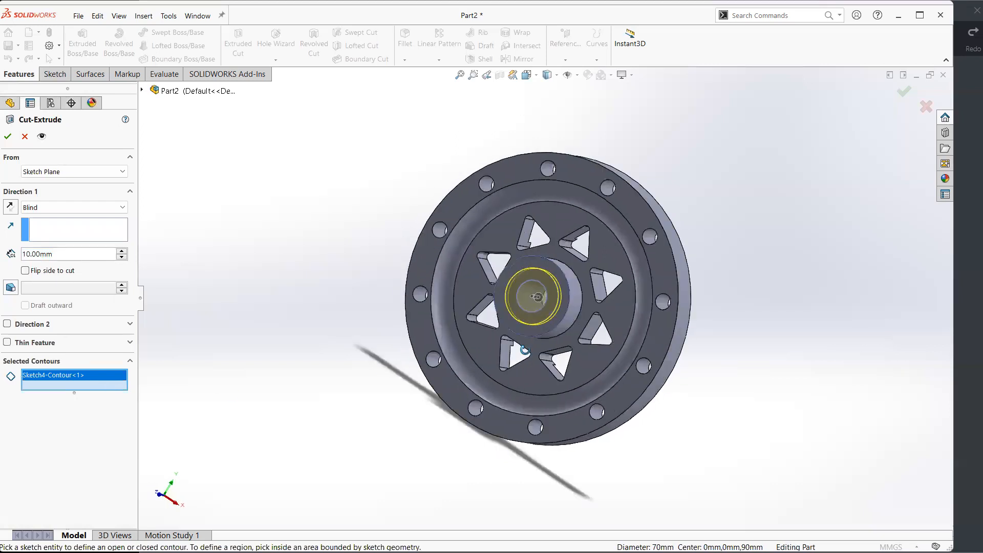
pyautogui.doubleClick(80, 258)
pyautogui.write('15')
pyautogui.press('Return')
pyautogui.press('Return')
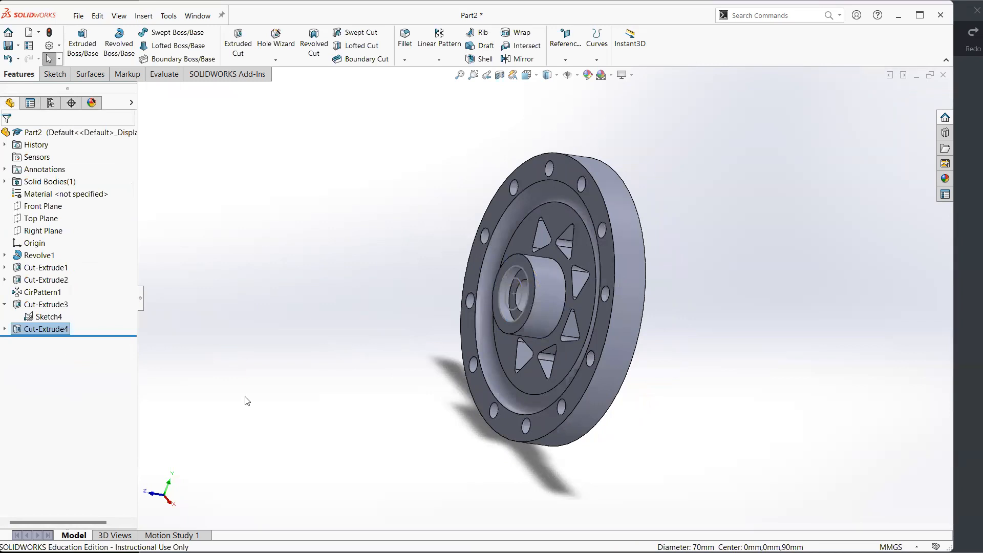
# Step: Hide the shared bore sketch under the through-hole cut
pyautogui.moveTo(260, 379); pyautogui.dragTo(387, 328, button='middle')
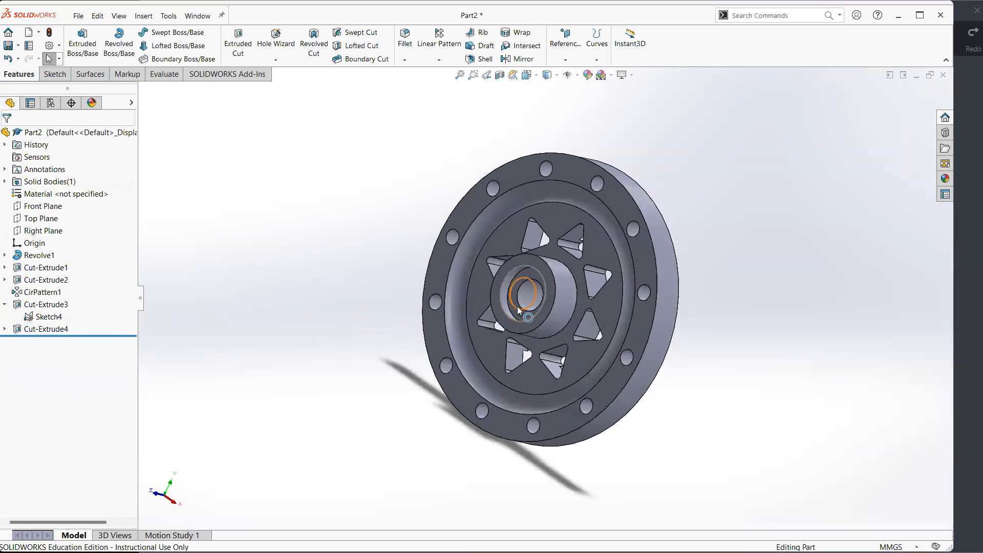
pyautogui.click(519, 308)
pyautogui.click(47, 316)
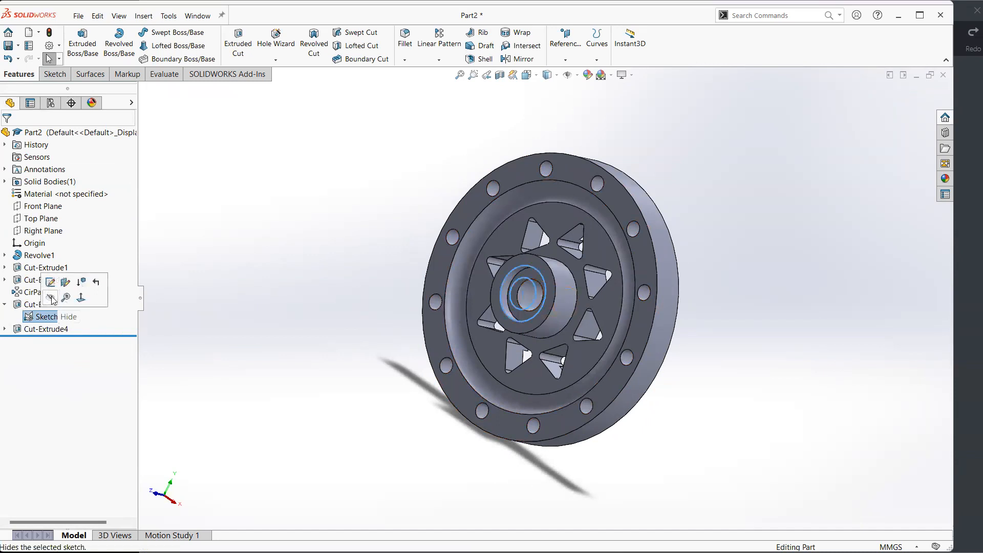
pyautogui.click(51, 298)
pyautogui.moveTo(363, 413)
pyautogui.mouseDown(button='middle')
pyautogui.moveTo(371, 313)
pyautogui.moveTo(354, 284)
pyautogui.moveTo(376, 328)
pyautogui.mouseUp(button='middle')
# Step: Undo the remaining bore markings in the Xodo drawing
pyautogui.hotkey('alt', 'Tab')
pyautogui.hotkey('ctrl', 'z')
pyautogui.hotkey('ctrl', 'z')
pyautogui.hotkey('alt', 'Tab')
pyautogui.hotkey('alt', 'Tab')
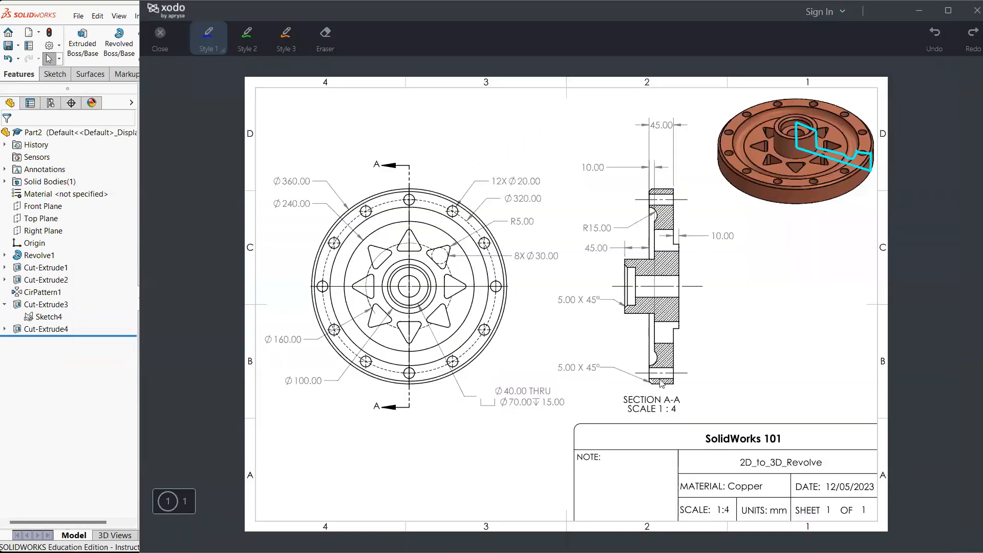
# Step: Mark the rim and hub 5.00 X 45° callouts in section A-A, undo the marks and return to SOLIDWORKS
pyautogui.moveTo(661, 382); pyautogui.dragTo(663, 386)
pyautogui.moveTo(606, 318)
pyautogui.mouseDown()
pyautogui.moveTo(570, 316)
pyautogui.moveTo(604, 318)
pyautogui.mouseUp()
pyautogui.hotkey('ctrl', 'z')
pyautogui.hotkey('ctrl', 'z')
pyautogui.hotkey('alt', 'Tab')
# Step: Fillet the front and back outer rim edges with a 10 mm radius and check the edge callouts in Xodo
pyautogui.hotkey('ctrl', '7')
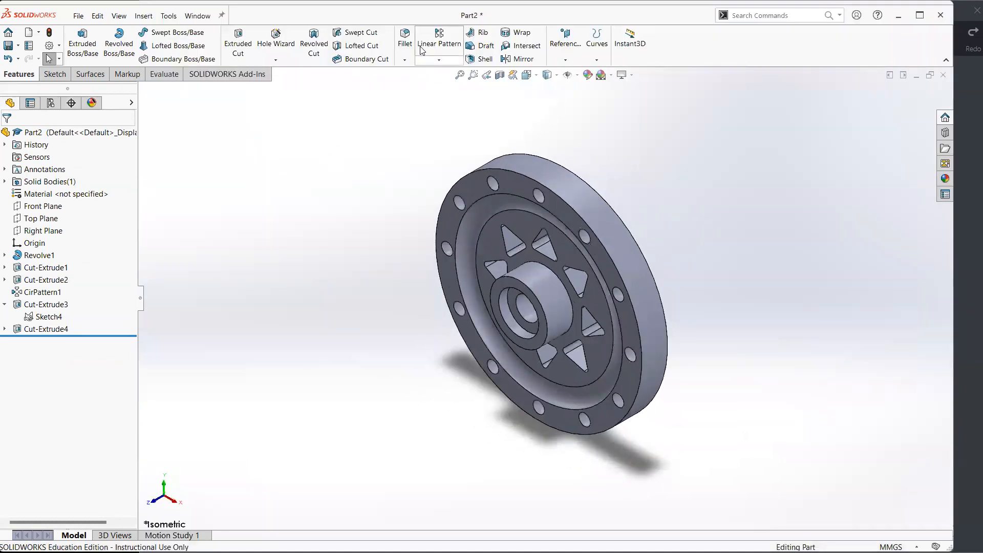
pyautogui.click(405, 40)
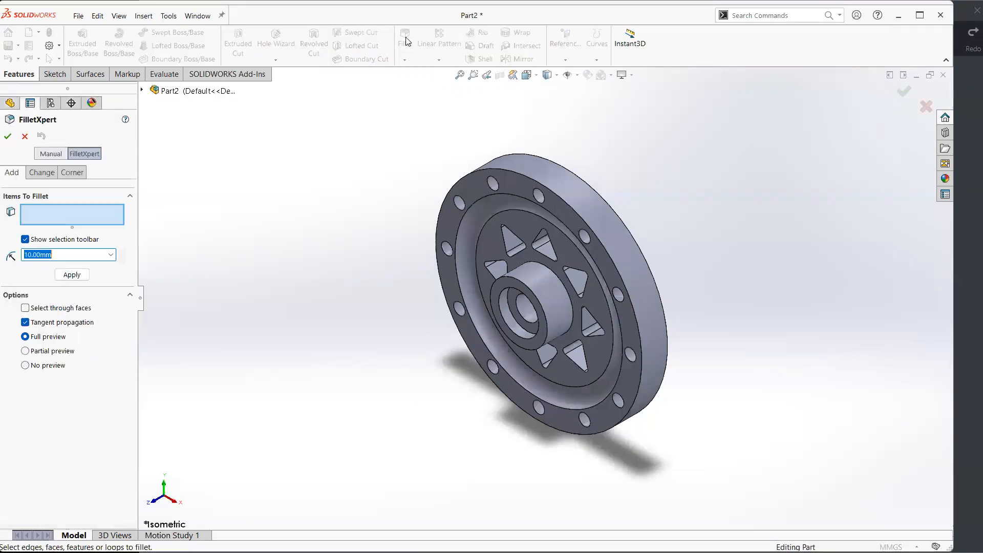
pyautogui.click(552, 195)
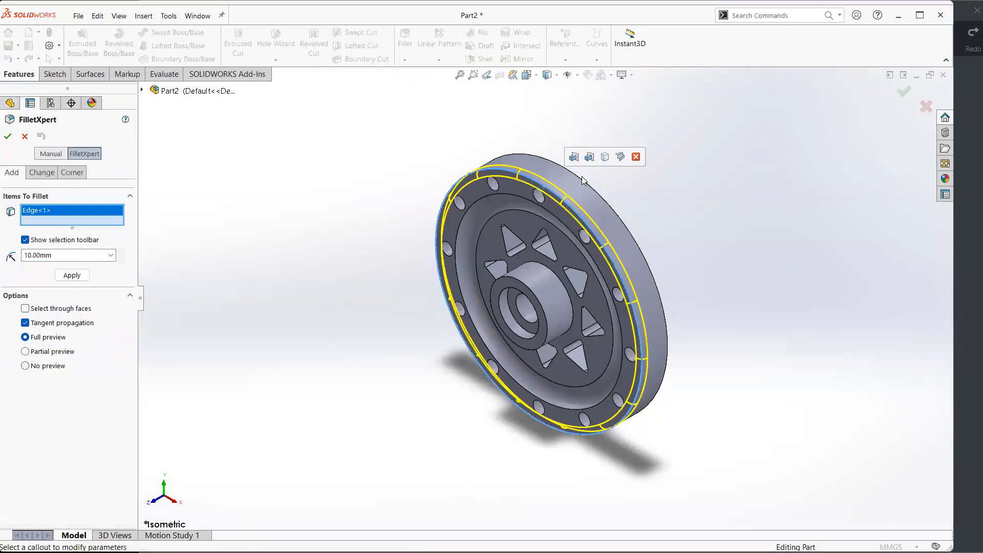
pyautogui.click(581, 182)
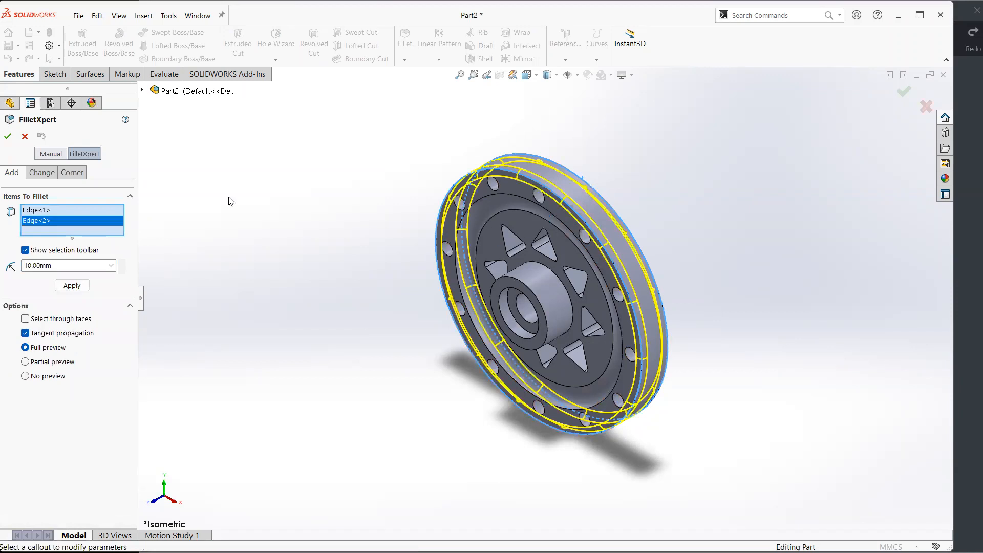
pyautogui.click(8, 137)
pyautogui.moveTo(565, 234); pyautogui.dragTo(573, 161, button='middle')
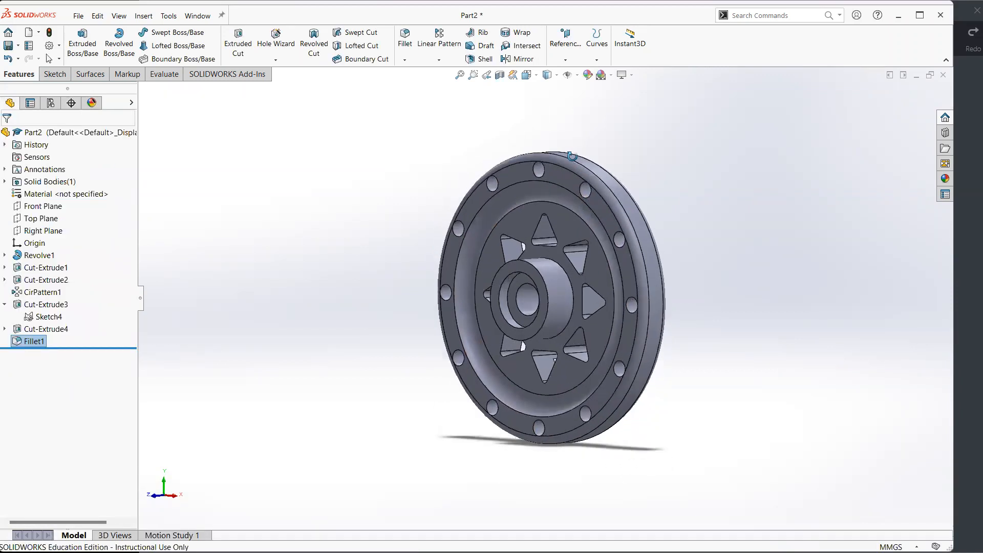
pyautogui.hotkey('alt', 'Tab')
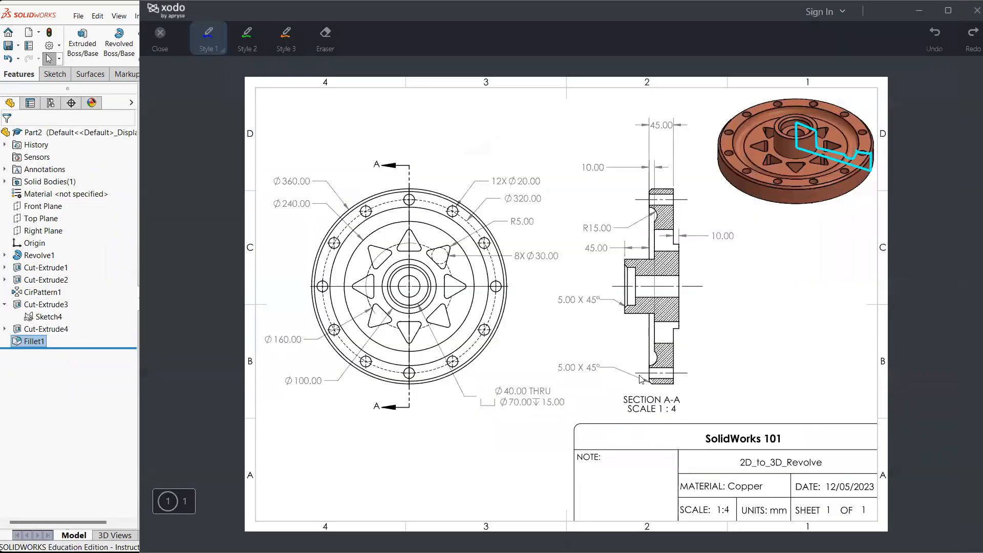
# Step: Return to SOLIDWORKS and undo the outer rim fillet, with the disc shown in isometric view
pyautogui.hotkey('alt', 'Tab')
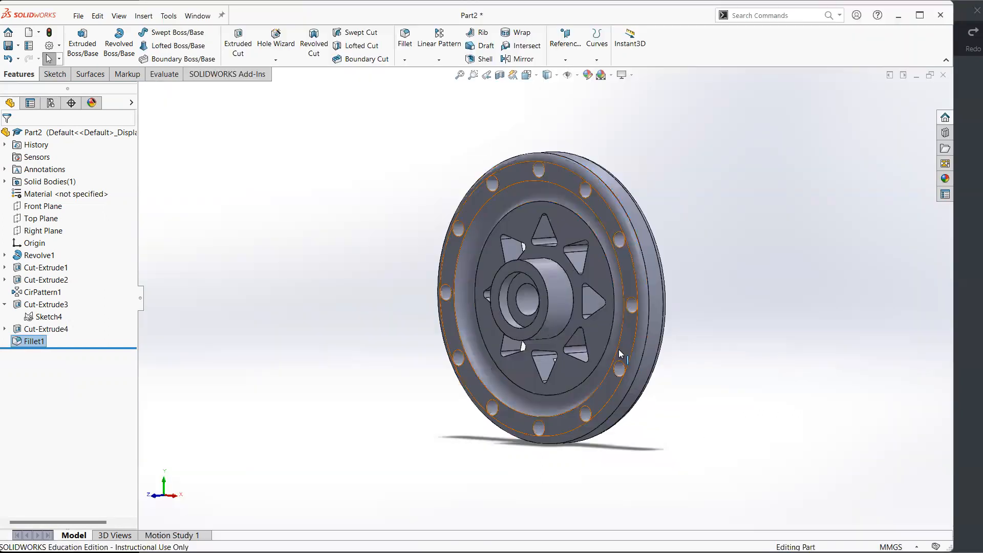
pyautogui.hotkey('ctrl', '7')
pyautogui.hotkey('ctrl', 'z')
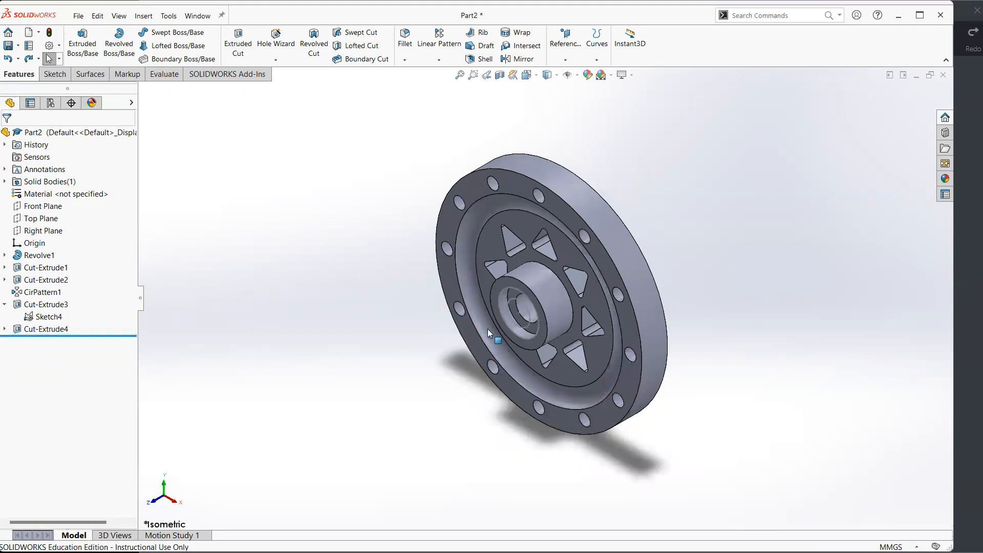
pyautogui.click(515, 324)
pyautogui.click(560, 294)
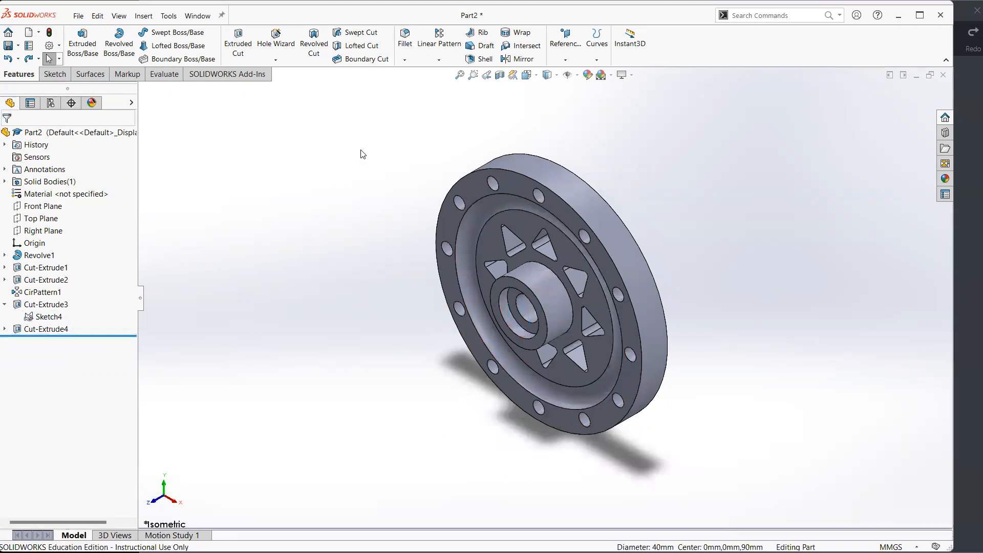
# Step: Set up a 5 mm by 45° chamfer on the front outer rim edge and the hub's counterbore opening edge
pyautogui.click(405, 60)
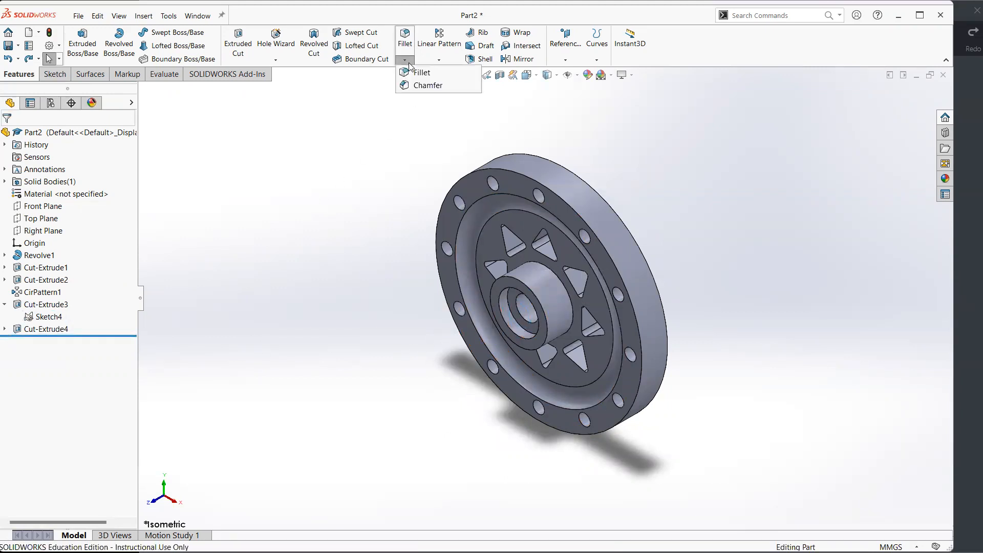
pyautogui.click(430, 86)
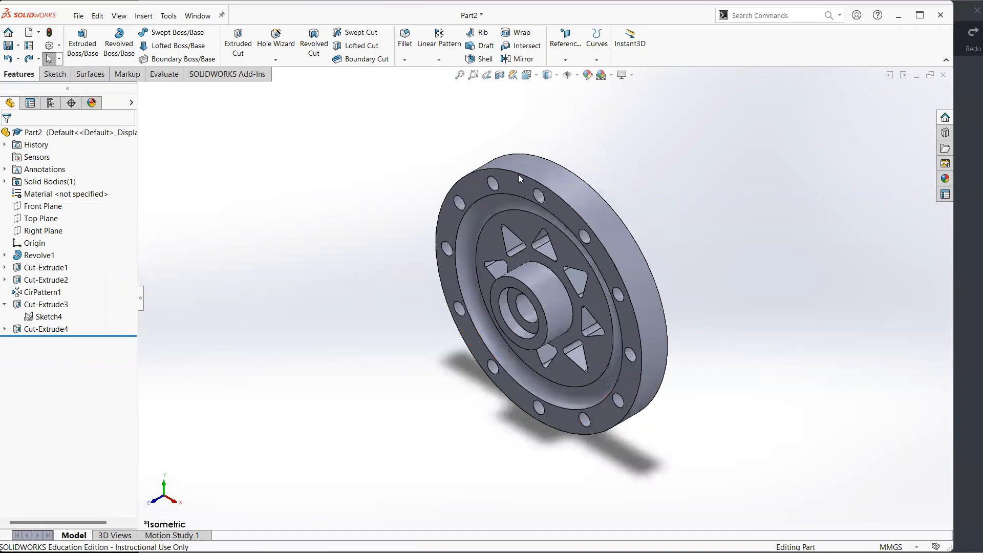
pyautogui.click(560, 199)
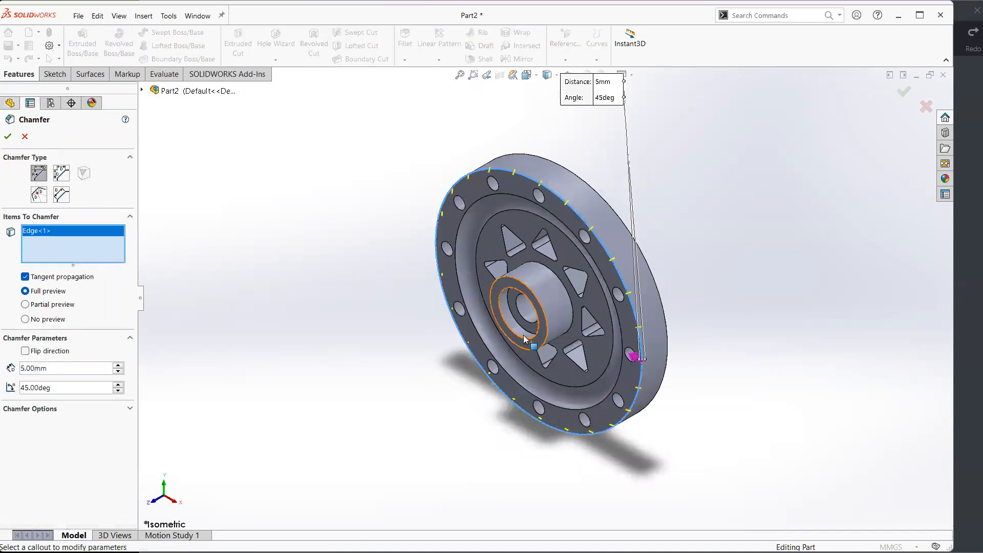
pyautogui.moveTo(524, 336); pyautogui.dragTo(530, 306, button='middle')
pyautogui.click(502, 301)
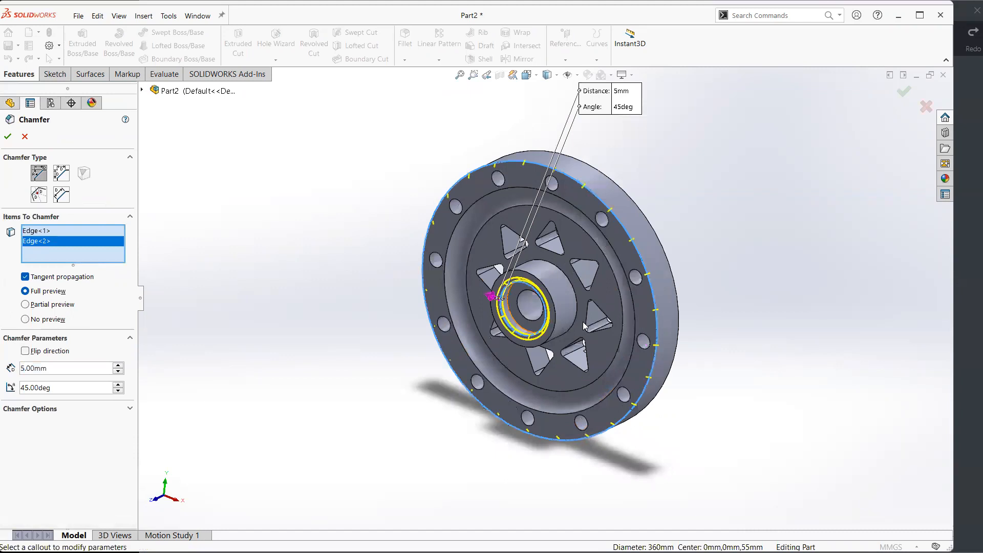
# Step: Check the chamfer callouts in the Xodo drawing, return to SOLIDWORKS and accept the rim and hub chamfer
pyautogui.hotkey('alt', 'Tab')
pyautogui.hotkey('alt', 'Tab')
pyautogui.hotkey('alt', 'Tab')
pyautogui.moveTo(583, 313)
pyautogui.mouseDown()
pyautogui.moveTo(574, 276)
pyautogui.moveTo(598, 317)
pyautogui.mouseUp()
pyautogui.hotkey('ctrl', 'z')
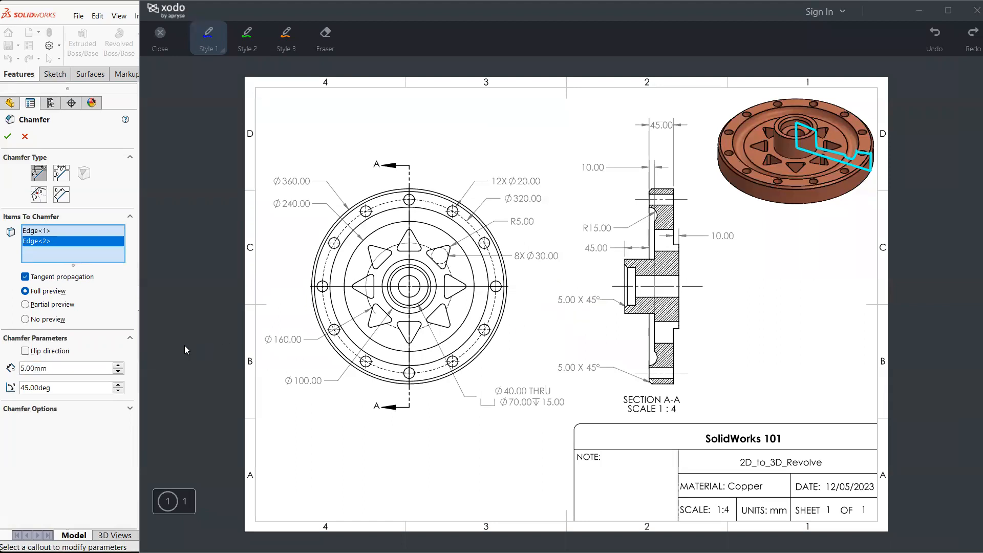
pyautogui.hotkey('alt', 'Tab')
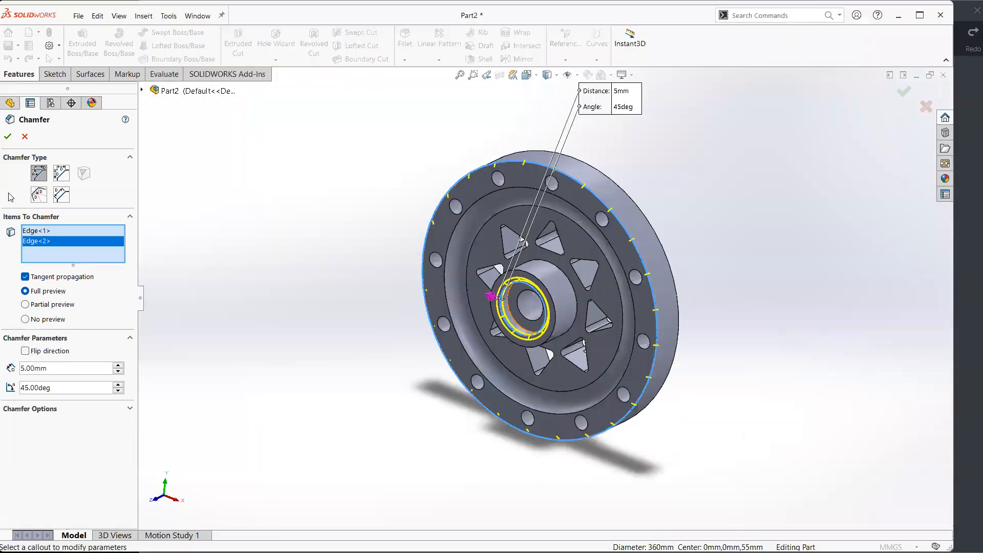
pyautogui.click(8, 137)
pyautogui.moveTo(410, 380)
pyautogui.mouseDown(button='middle')
pyautogui.moveTo(417, 250)
pyautogui.moveTo(395, 233)
pyautogui.mouseUp(button='middle')
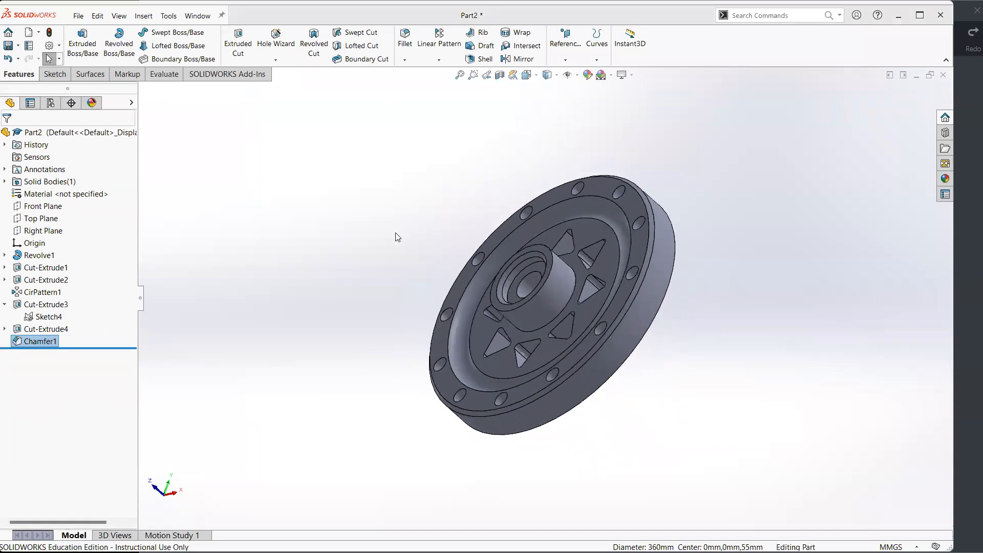
# Step: Check the material in the title block of the Xodo drawing and return to SOLIDWORKS
pyautogui.hotkey('alt', 'Tab')
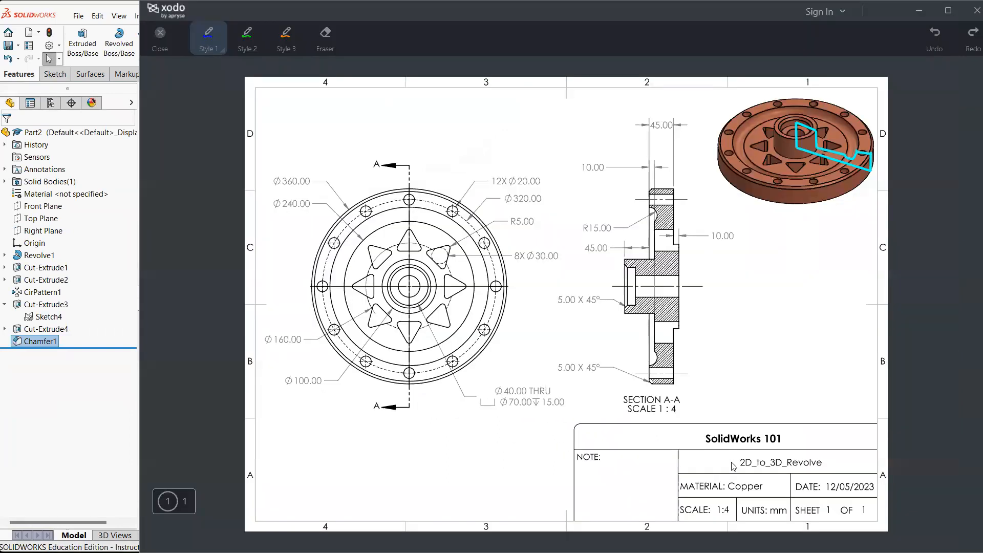
pyautogui.moveTo(715, 500)
pyautogui.mouseDown()
pyautogui.moveTo(739, 474)
pyautogui.moveTo(704, 500)
pyautogui.mouseUp()
pyautogui.press('super+Tab')
pyautogui.press('super+Tab')
pyautogui.hotkey('alt', 'Tab')
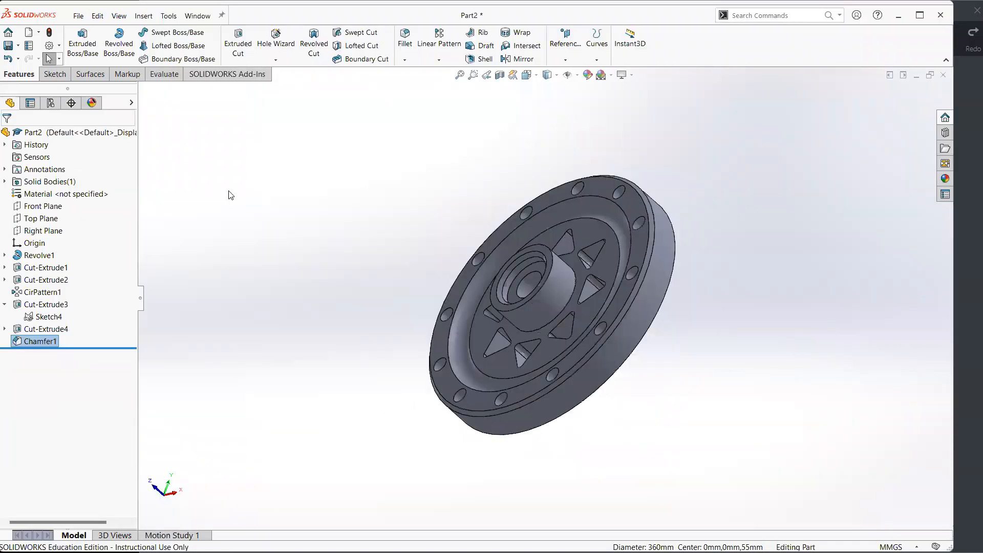
# Step: Assign Copper as the part's material and compare the isometric view with the drawing in Xodo
pyautogui.rightClick(79, 136)
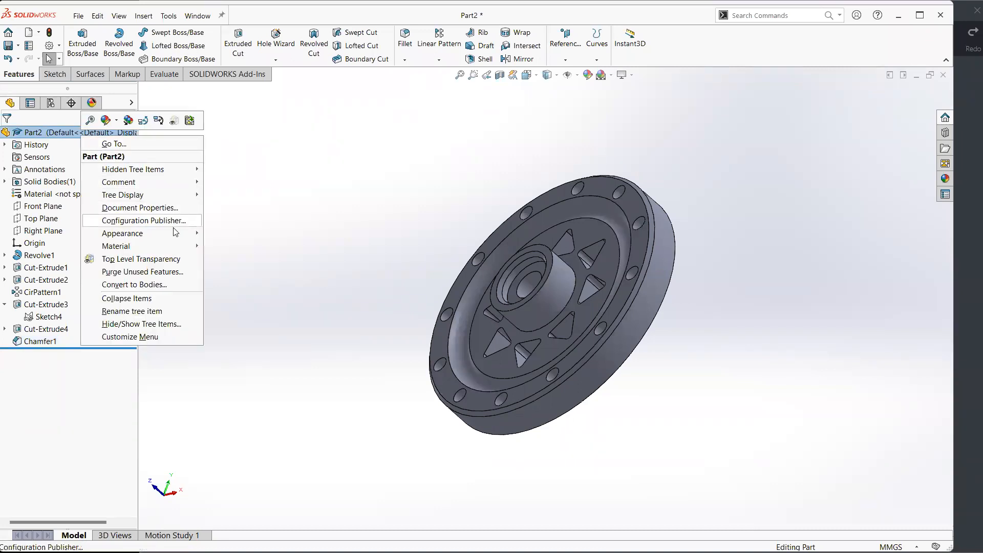
pyautogui.moveTo(176, 247)
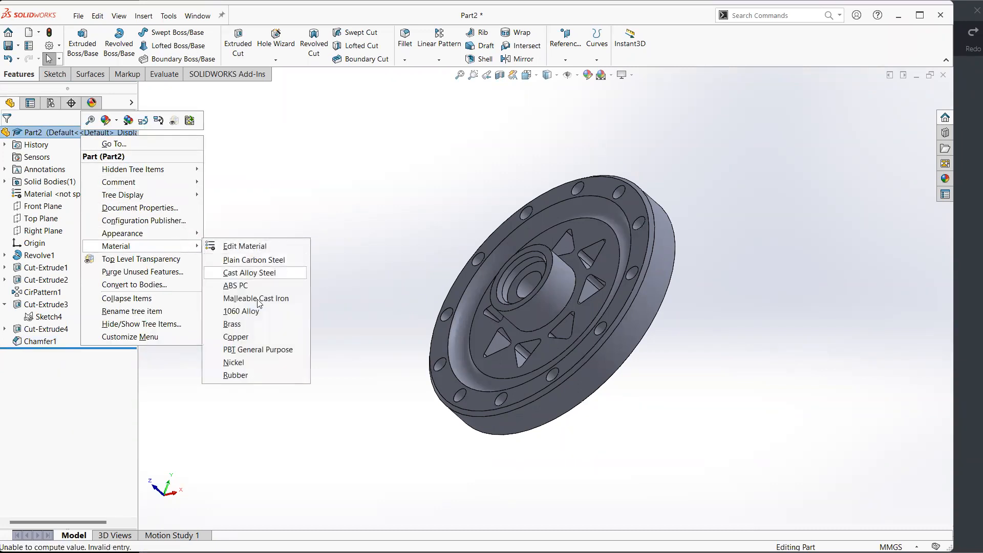
pyautogui.click(255, 343)
pyautogui.moveTo(270, 439); pyautogui.dragTo(432, 413, button='middle')
pyautogui.hotkey('ctrl', '7')
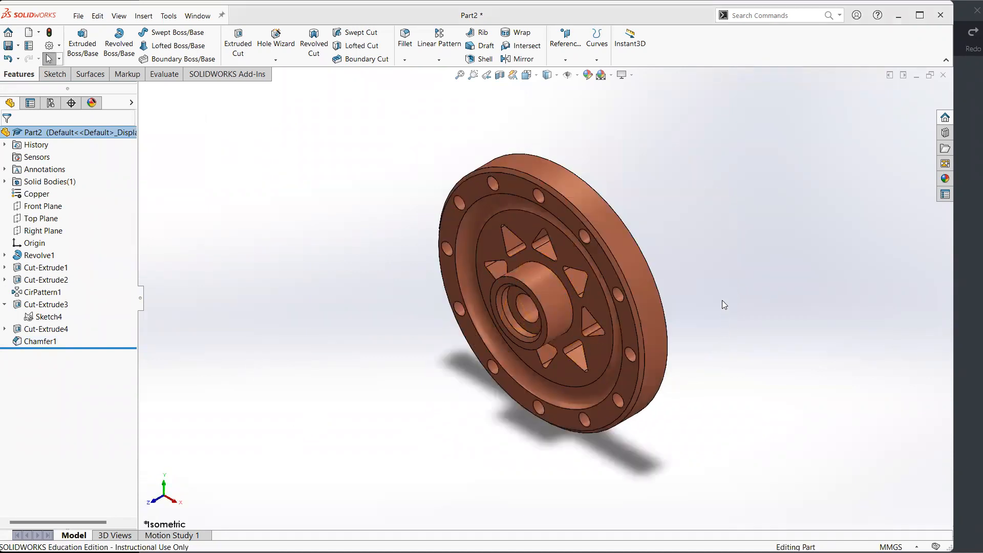
pyautogui.hotkey('alt', 'Tab')
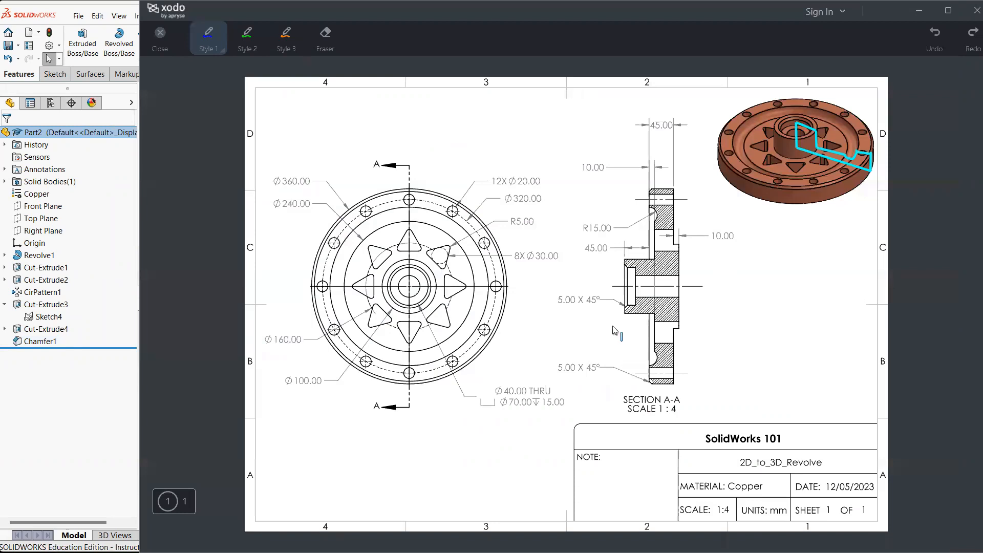
pyautogui.hotkey('alt', 'Tab')
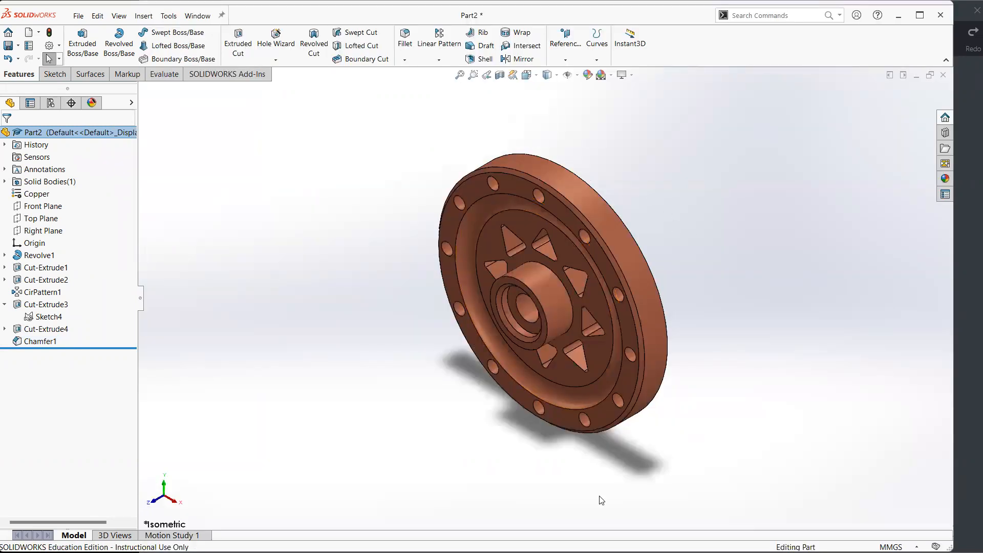